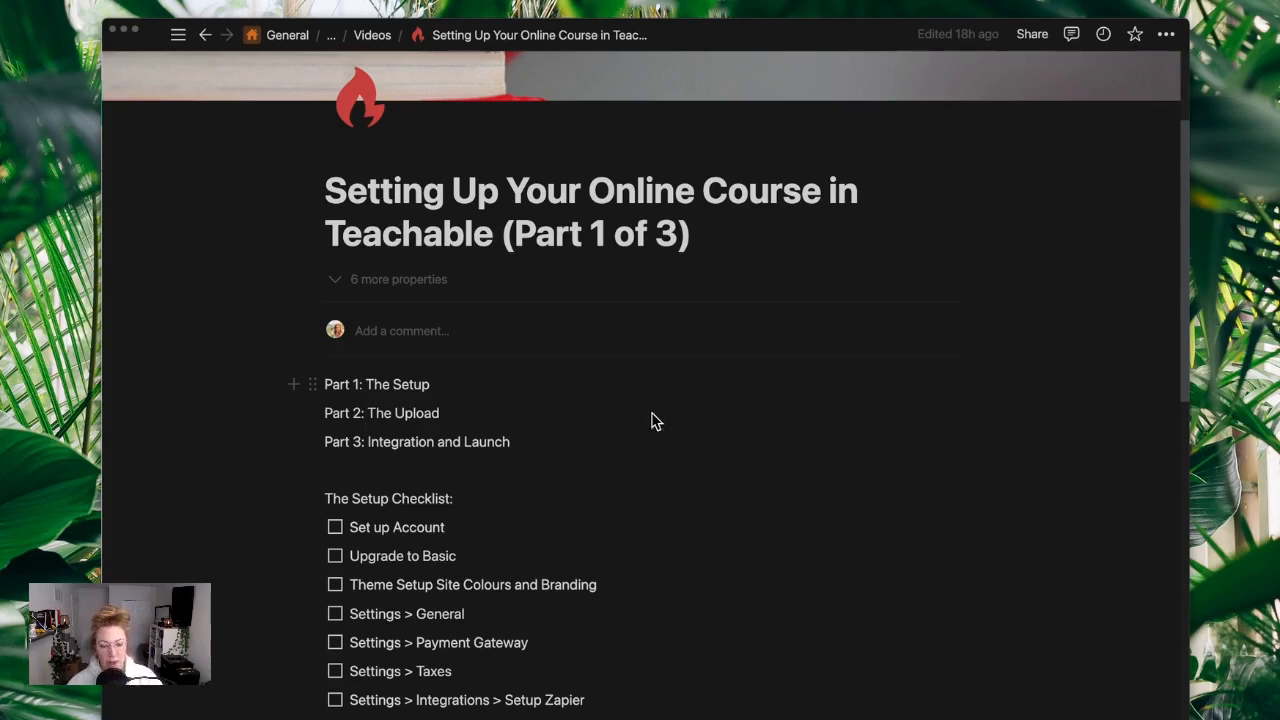
# - Review the three-part course outline: The Setup, The Upload, and Integration and Launch
pyautogui.scroll(-2, 752, 459)
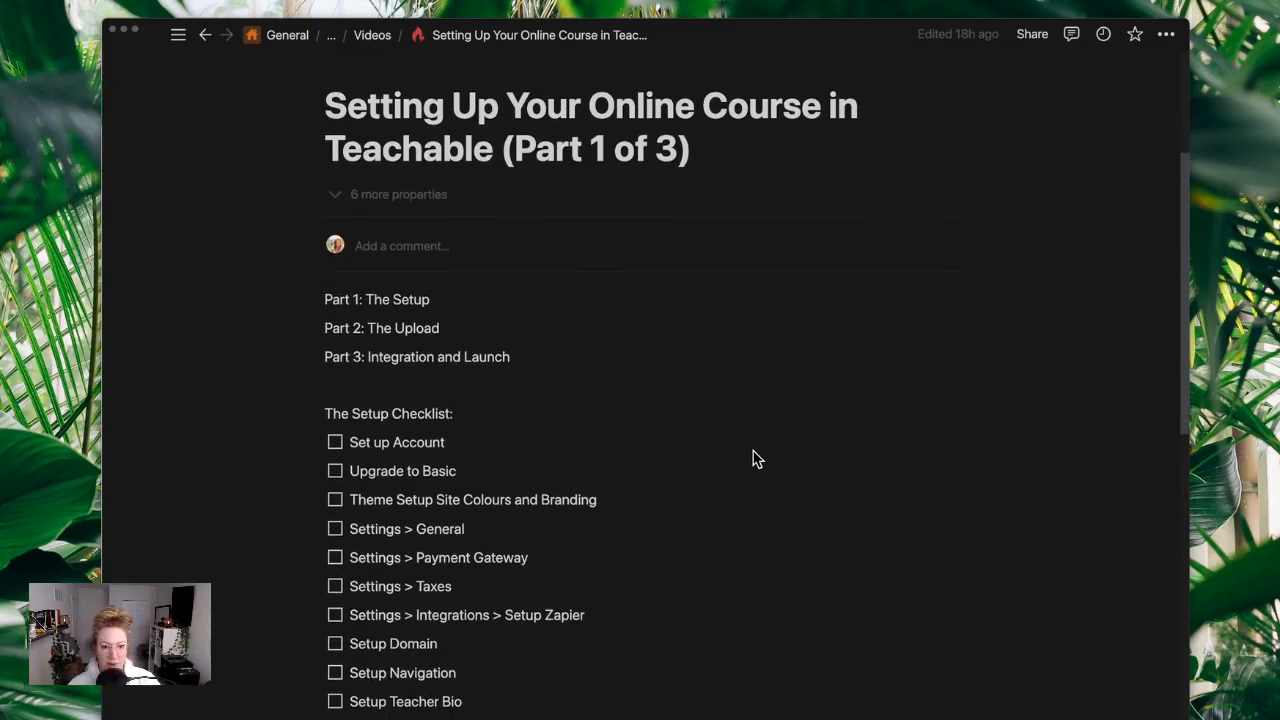
pyautogui.click(325, 303)
pyautogui.moveTo(325, 303); pyautogui.dragTo(437, 299)
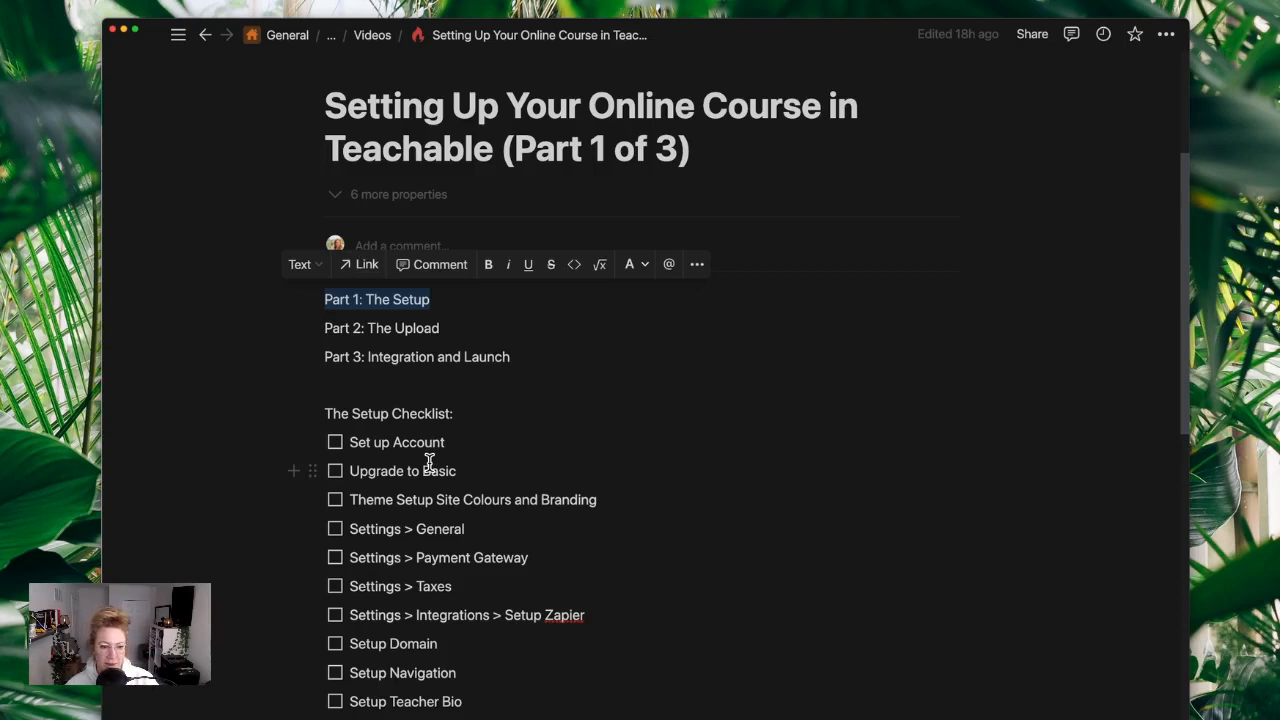
pyautogui.moveTo(329, 334); pyautogui.dragTo(455, 333)
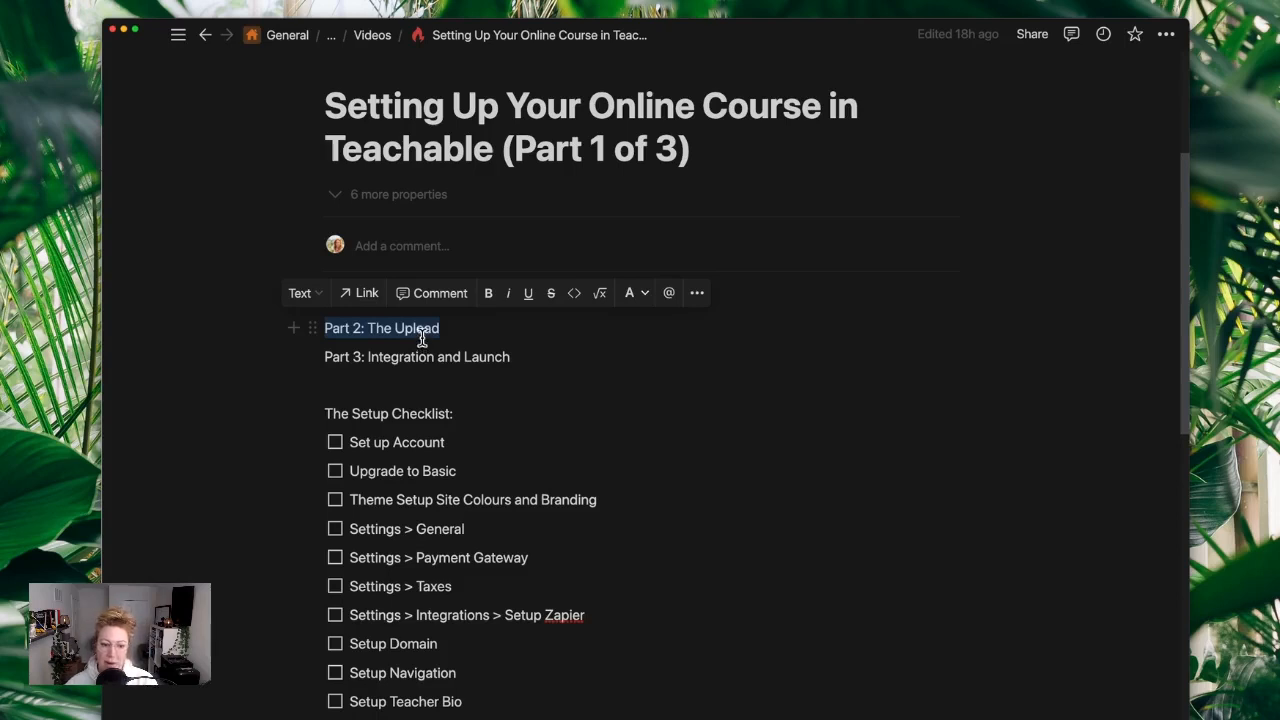
pyautogui.moveTo(326, 360); pyautogui.dragTo(526, 360)
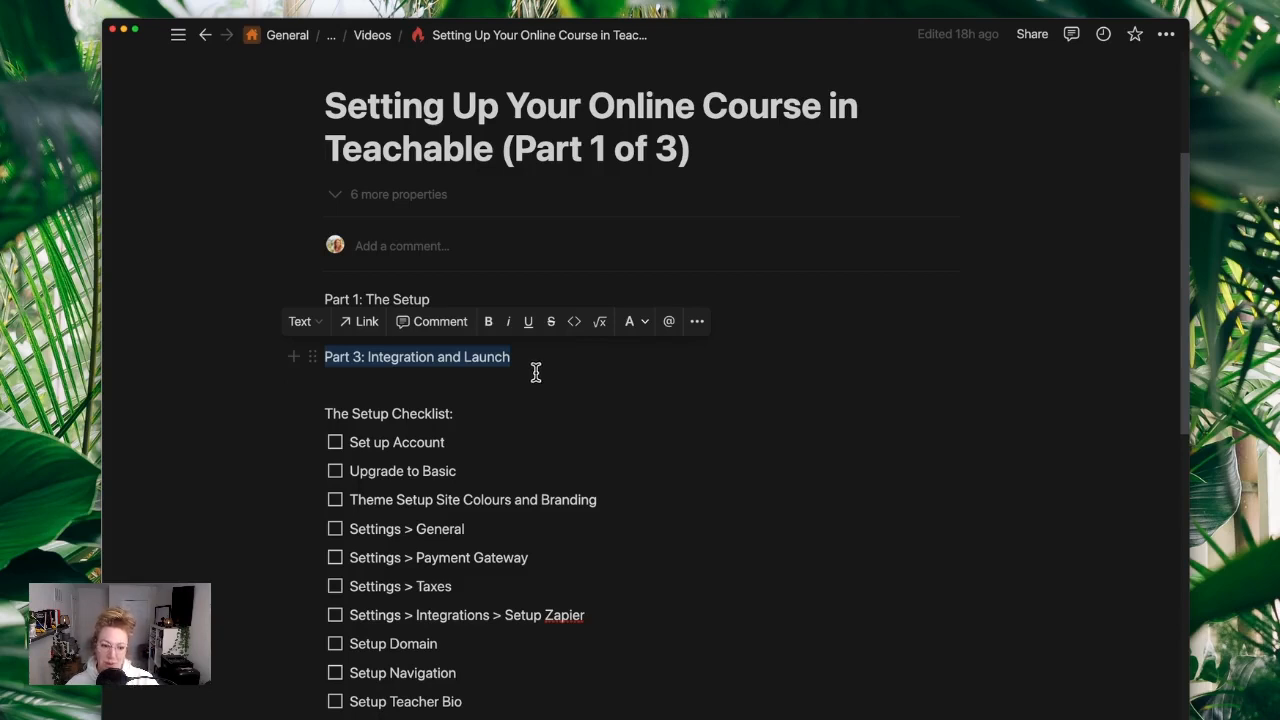
pyautogui.click(535, 386)
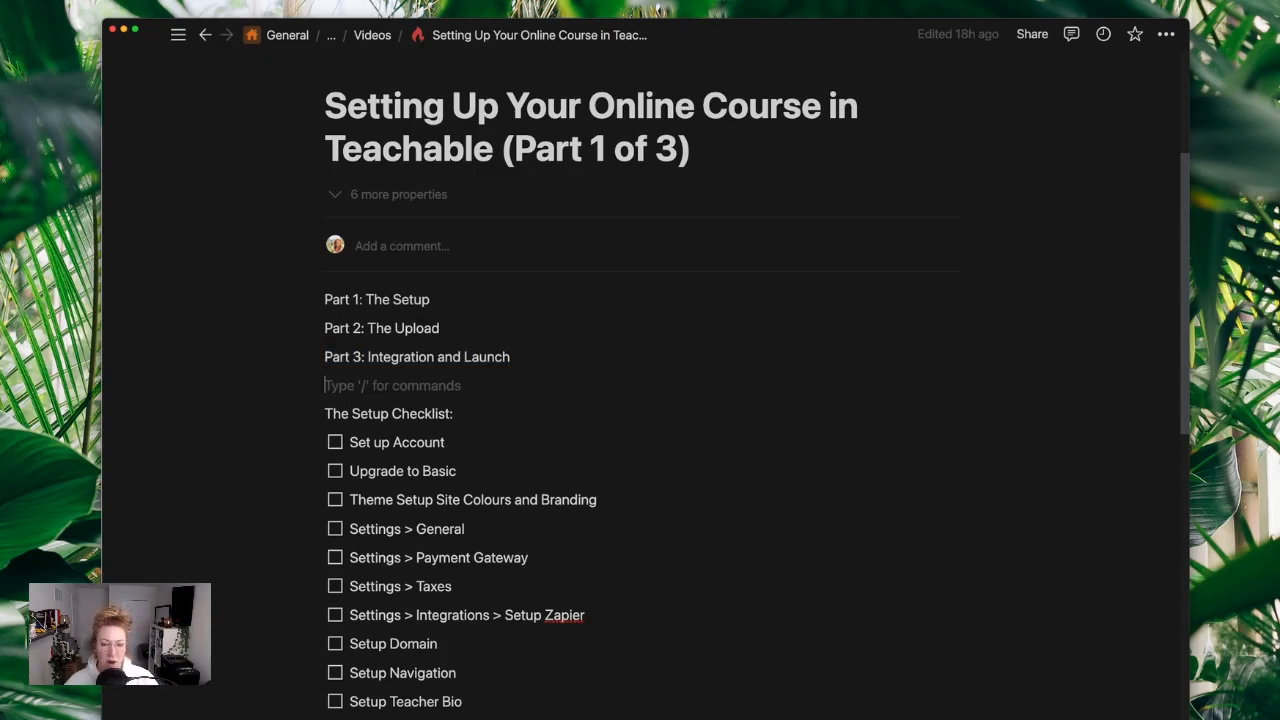
# - Switch to the Teachable website in the browser, open its pricing page and dismiss the cookie notice
pyautogui.press('super+Tab')
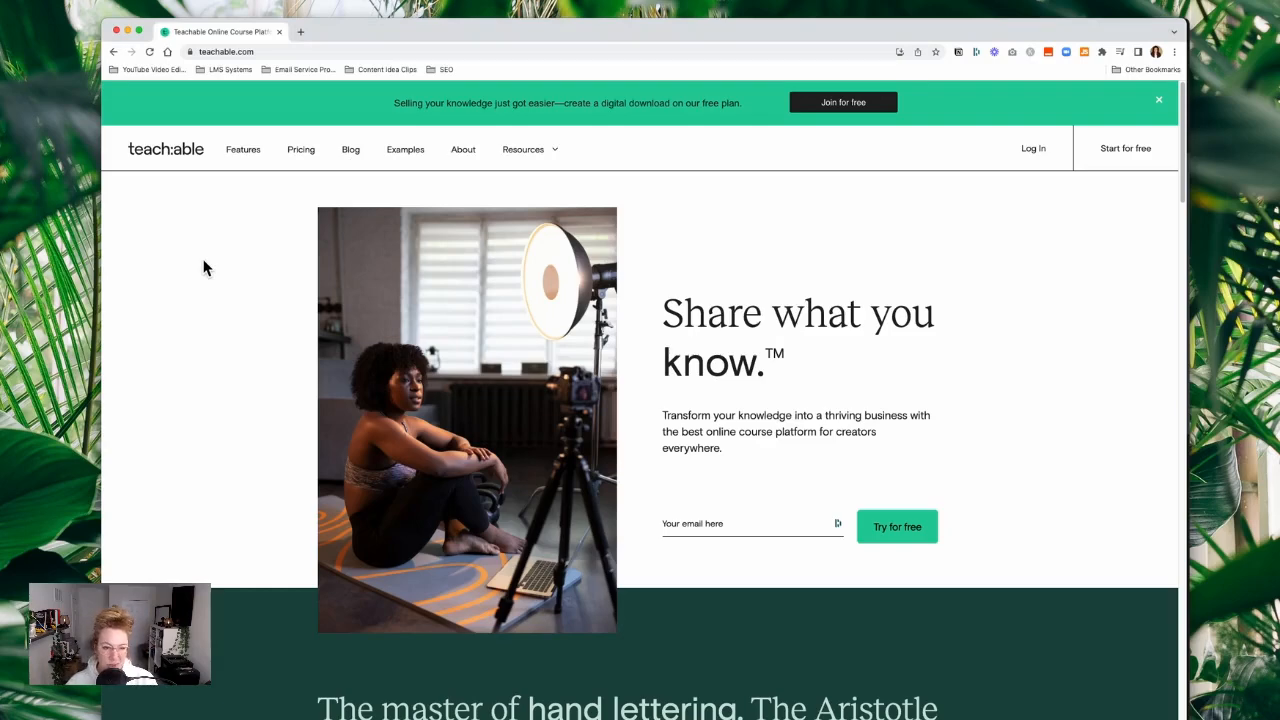
pyautogui.click(303, 151)
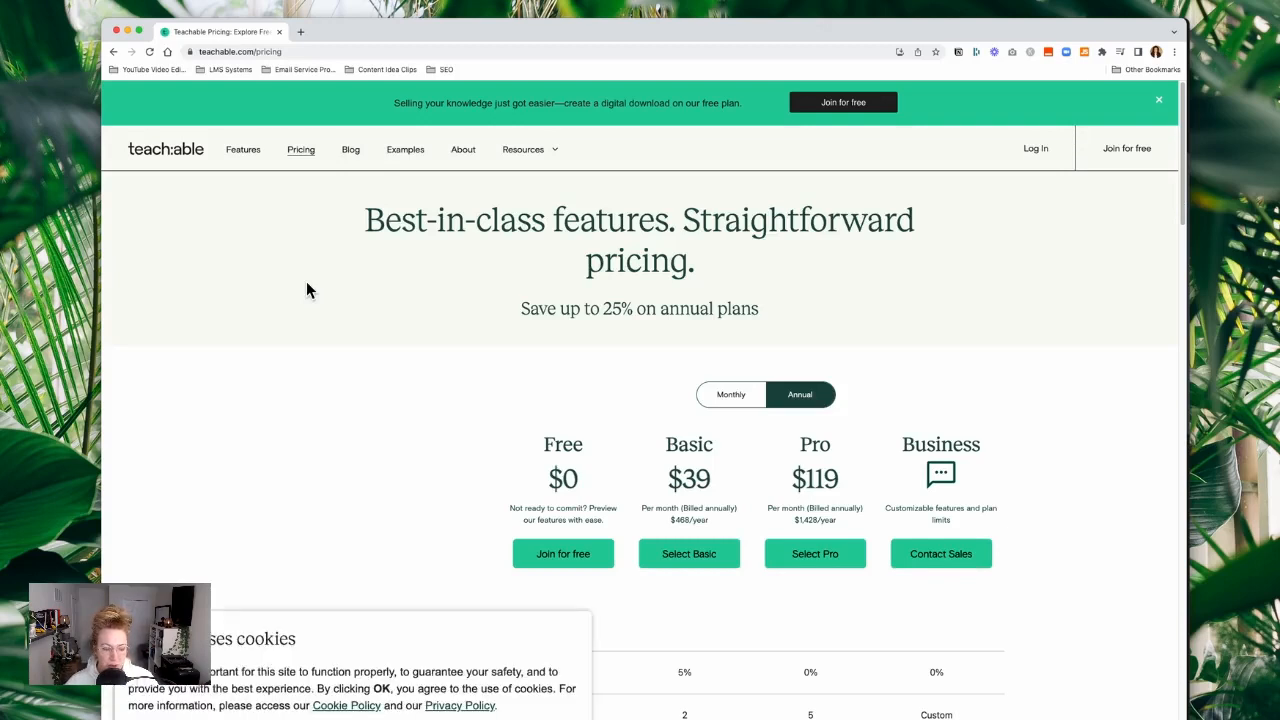
pyautogui.click(345, 718)
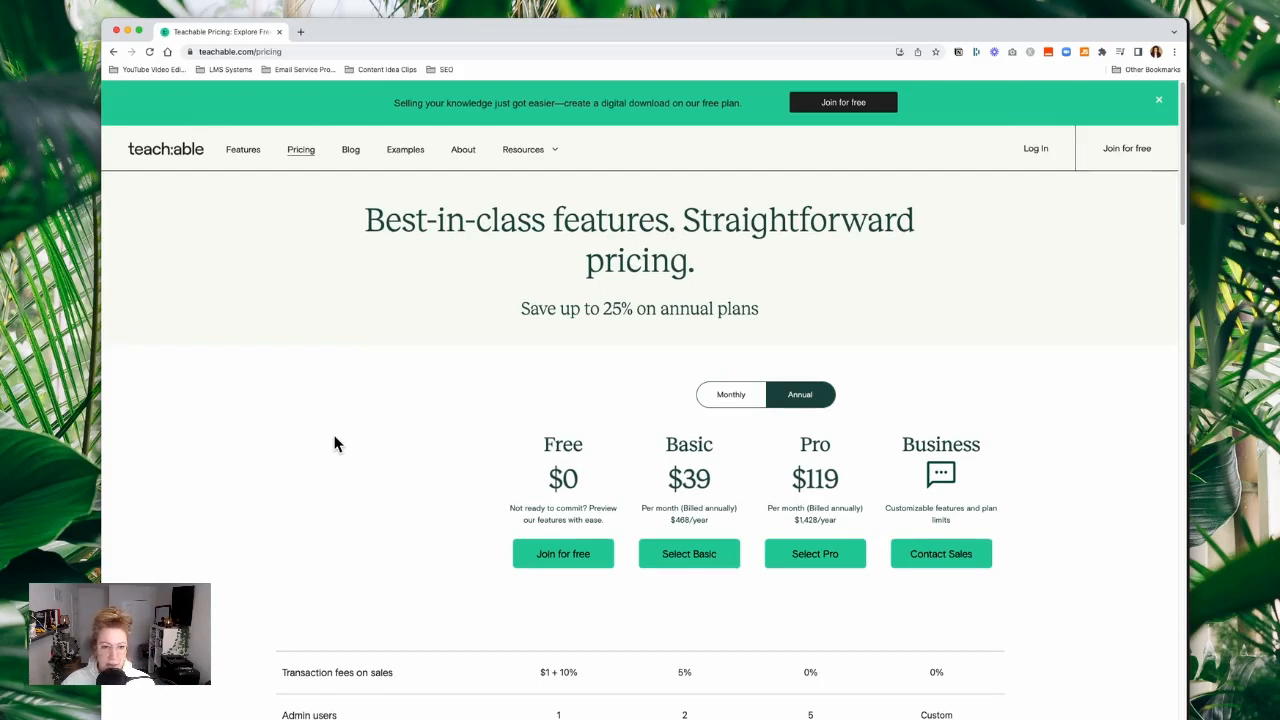
# - Examine the transaction fees on sales for the Free plan and compare them with the paid plans
pyautogui.scroll(-3, 335, 443)
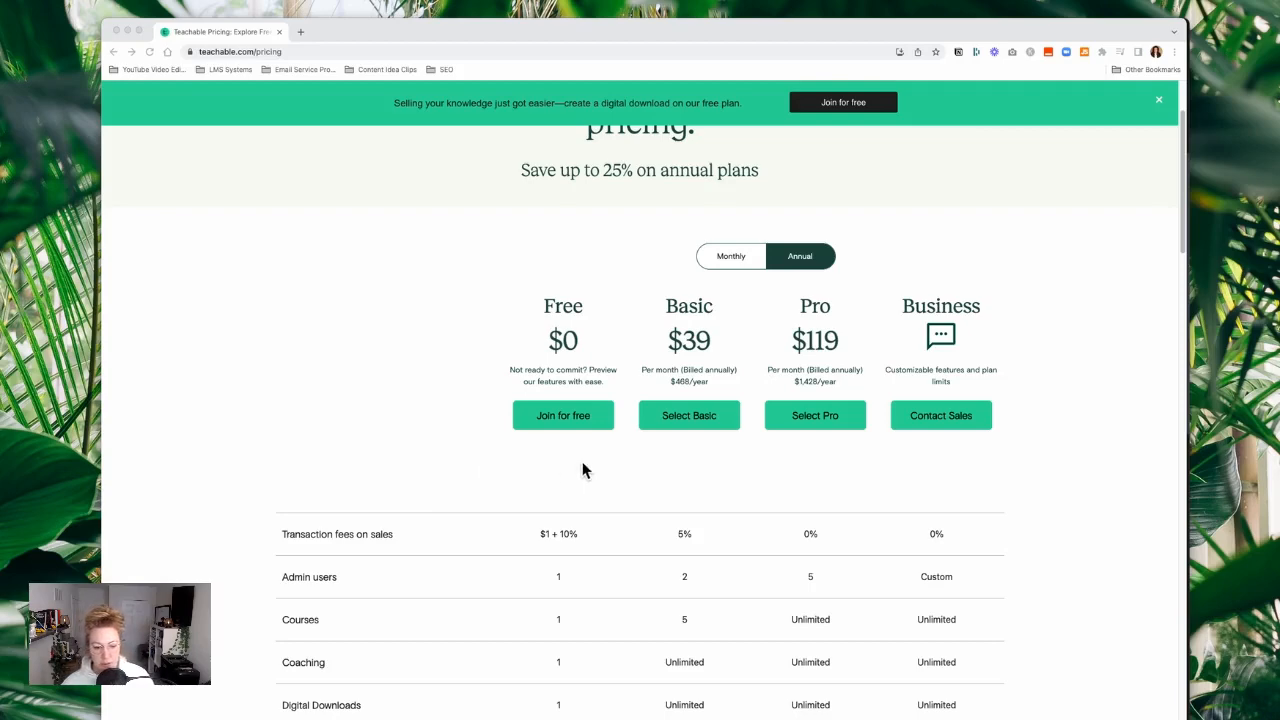
pyautogui.scroll(-3, 727, 463)
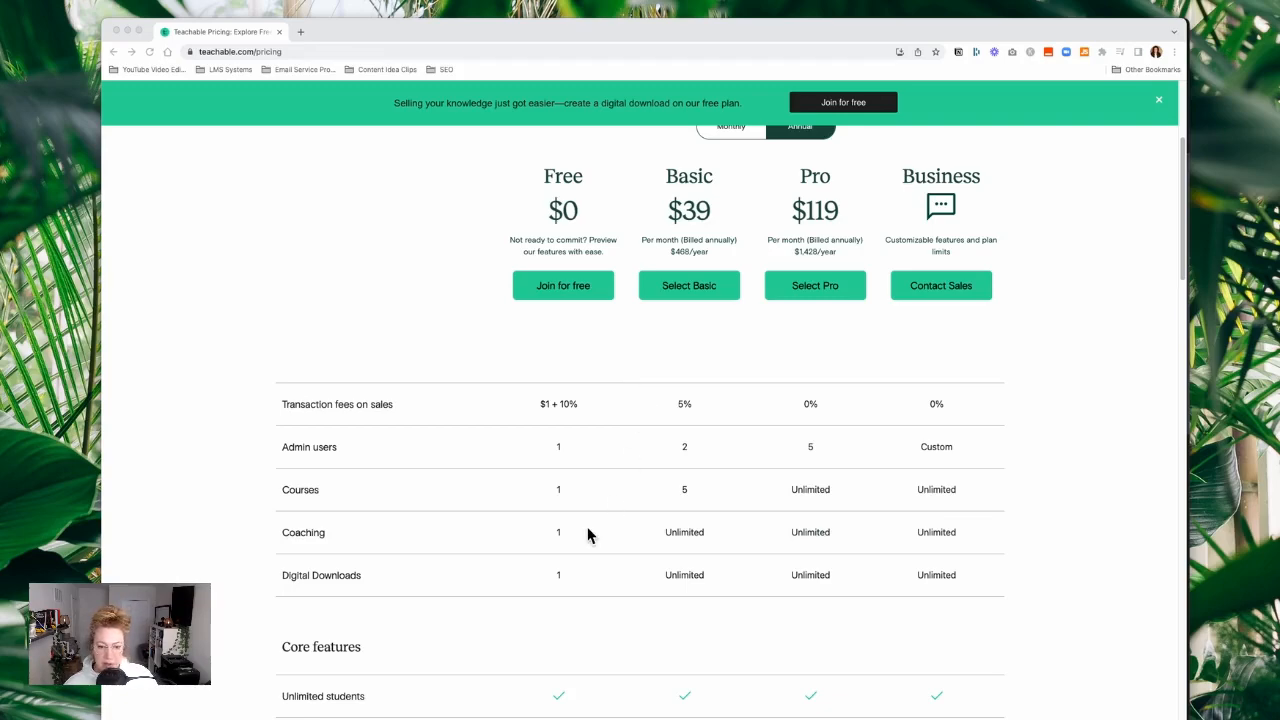
pyautogui.scroll(-1, 587, 525)
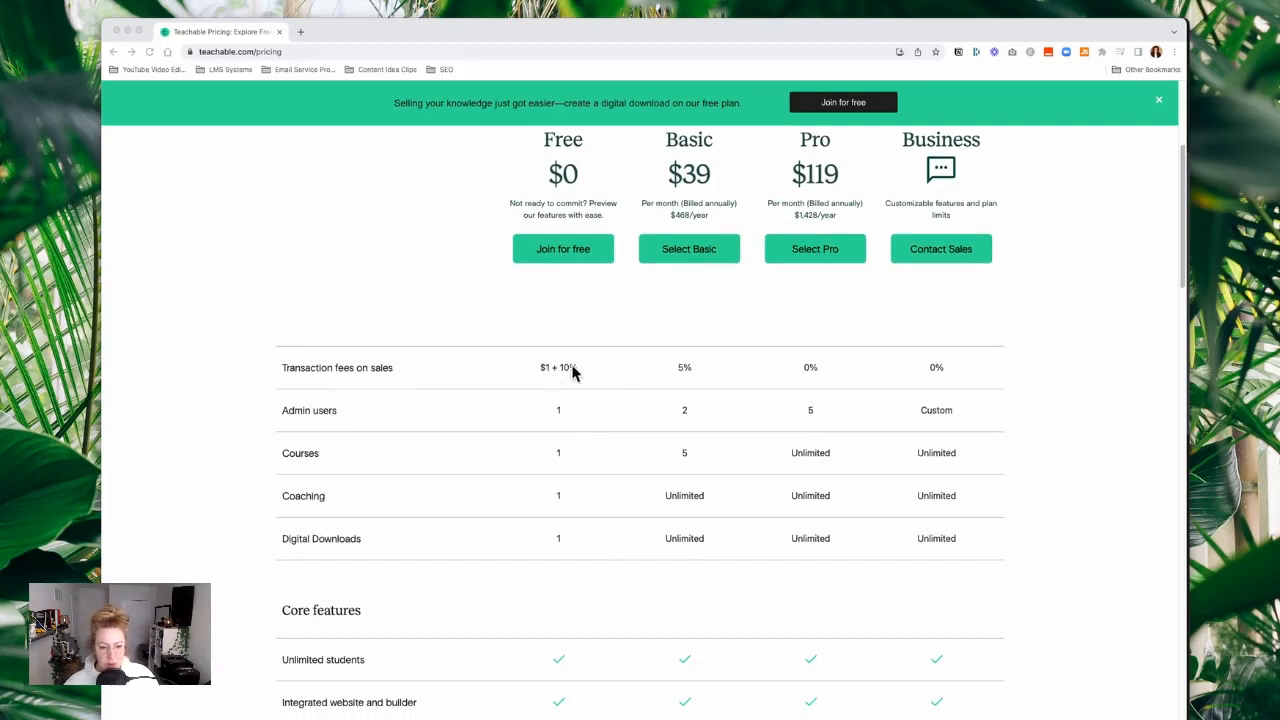
pyautogui.moveTo(536, 366); pyautogui.dragTo(576, 370)
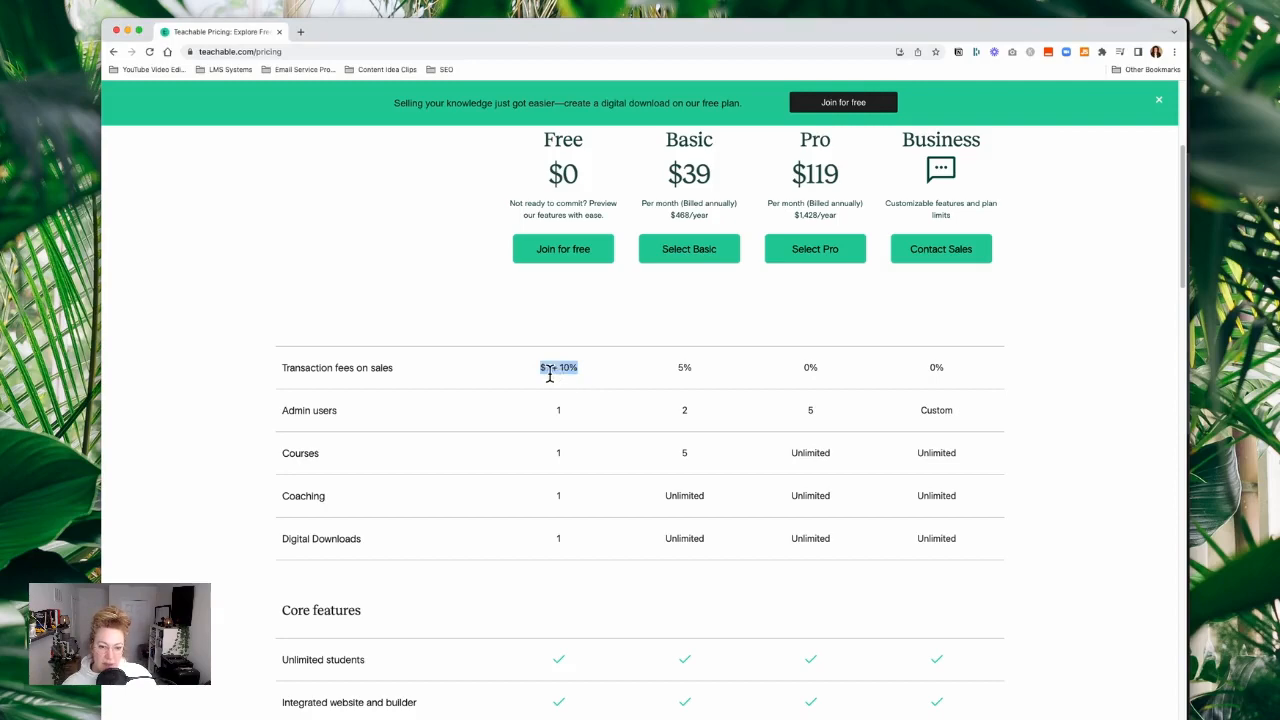
pyautogui.click(572, 368)
pyautogui.moveTo(560, 367); pyautogui.dragTo(584, 372)
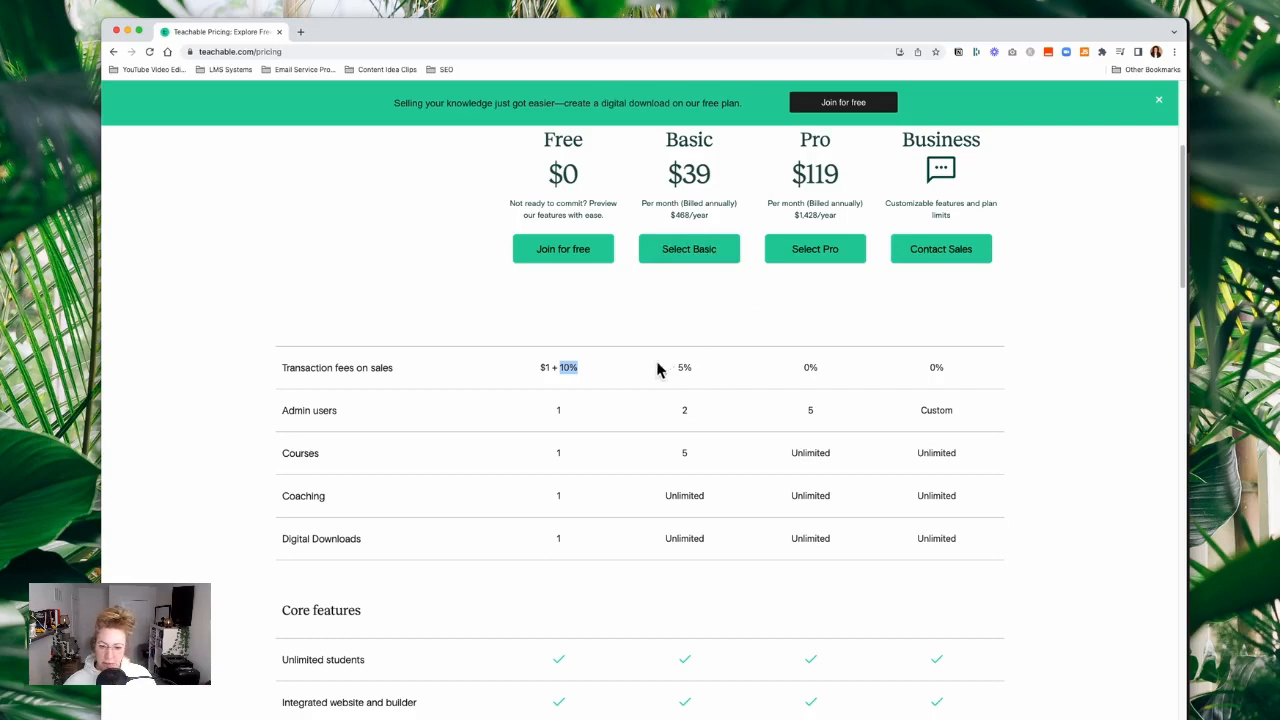
pyautogui.click(582, 373)
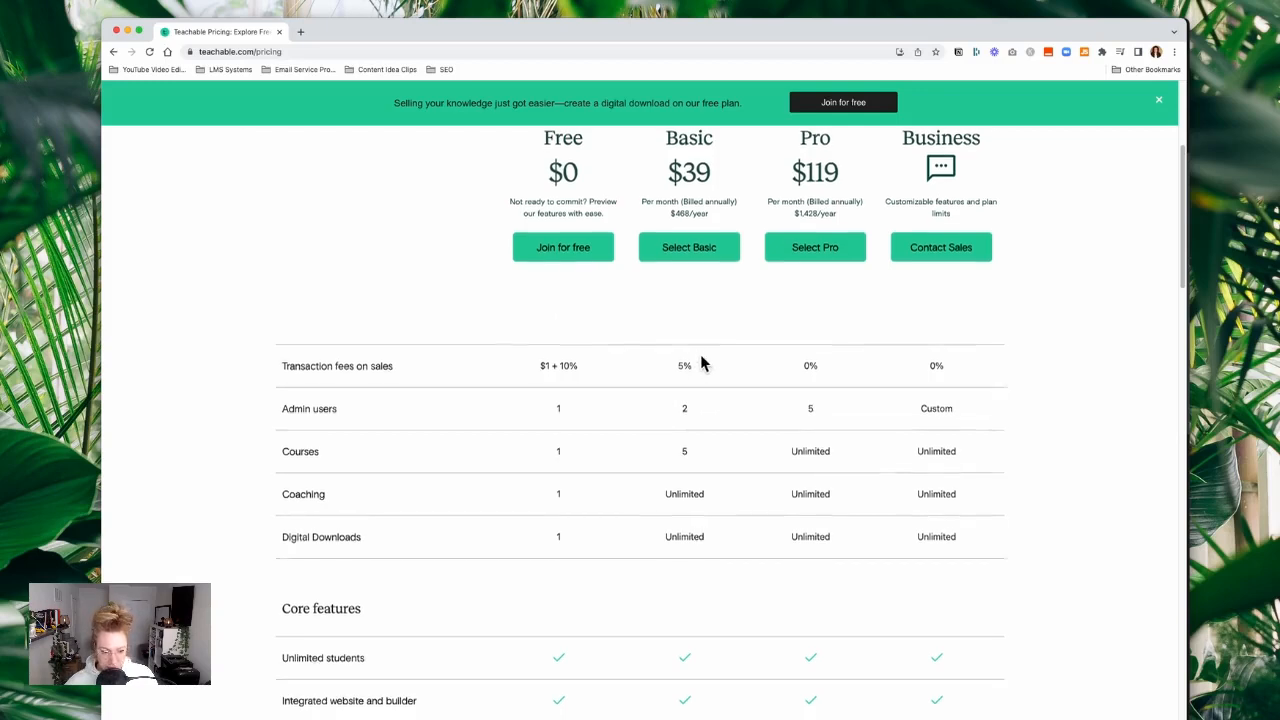
# - Compare the Free and Basic plans' limits for admin users, courses, coaching and digital downloads
pyautogui.scroll(-1, 700, 365)
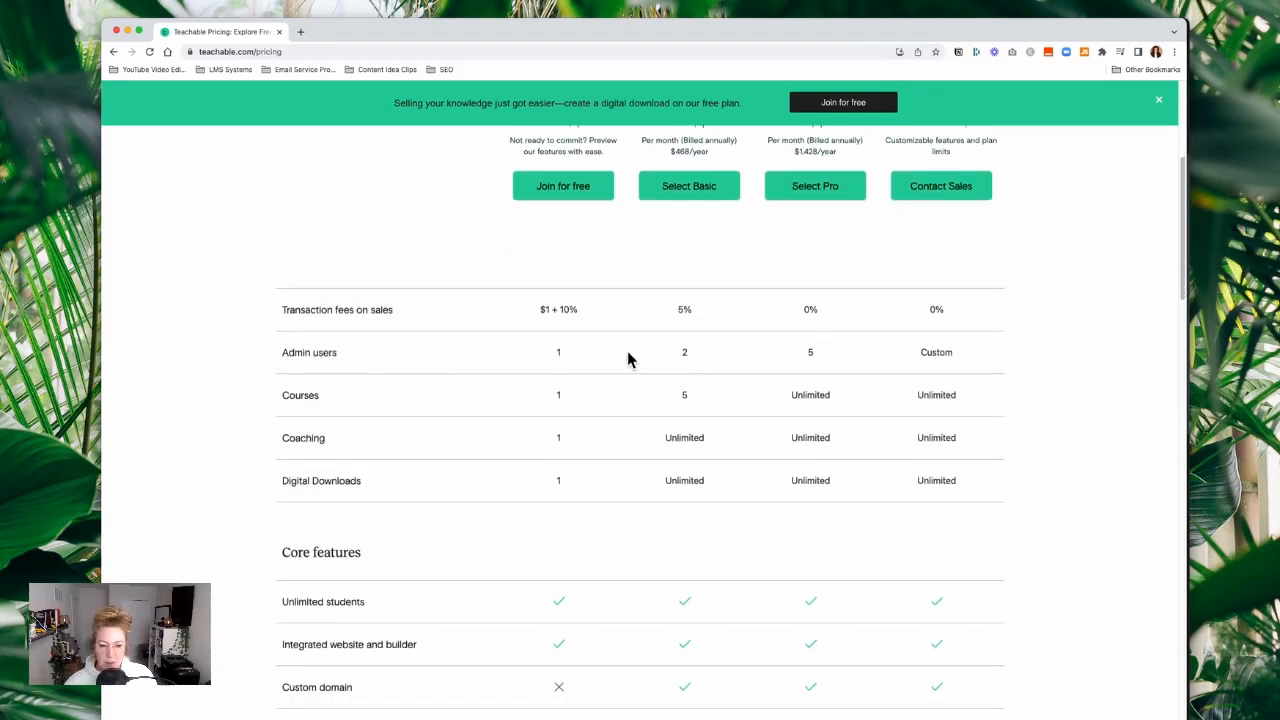
pyautogui.scroll(-1, 630, 357)
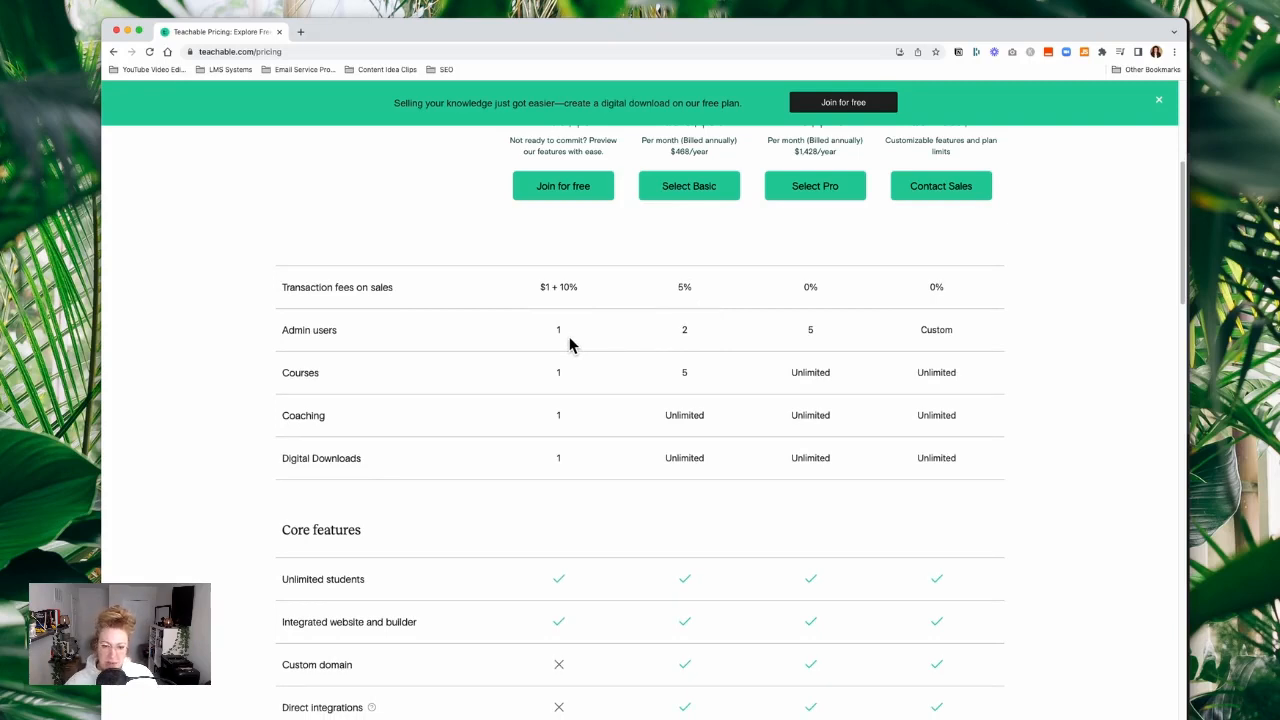
pyautogui.click(686, 332)
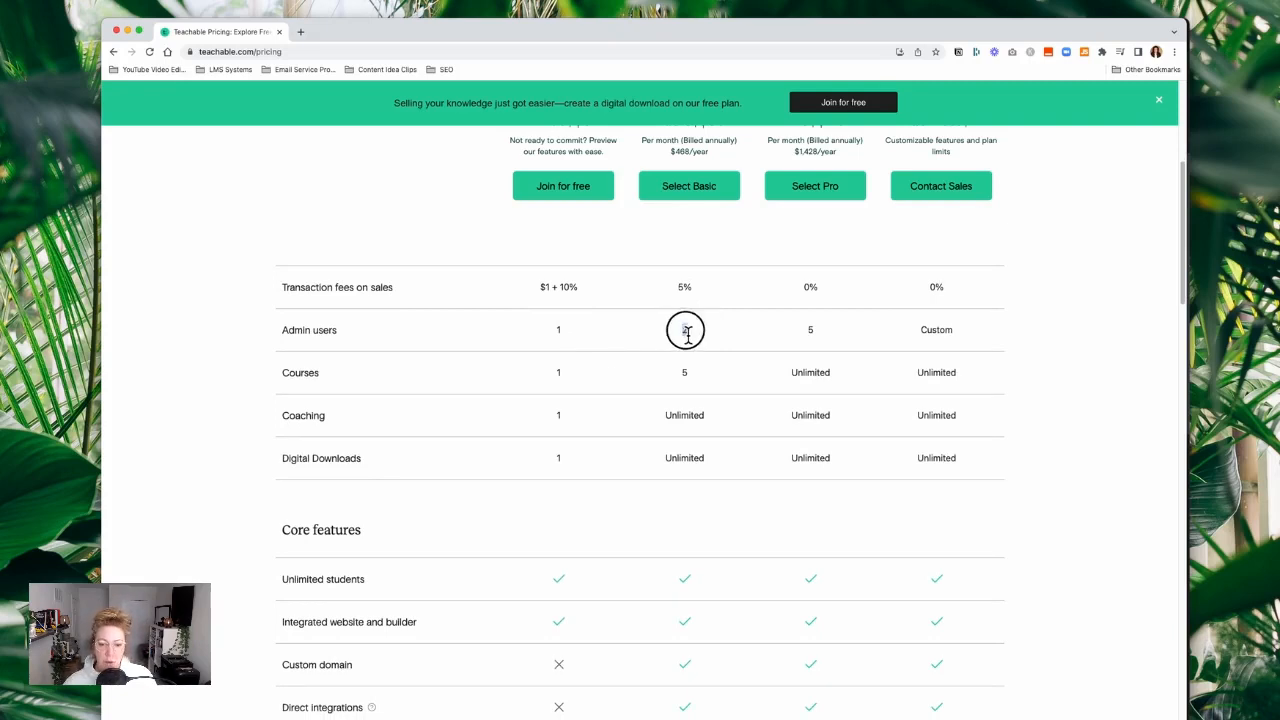
pyautogui.scroll(-1, 700, 365)
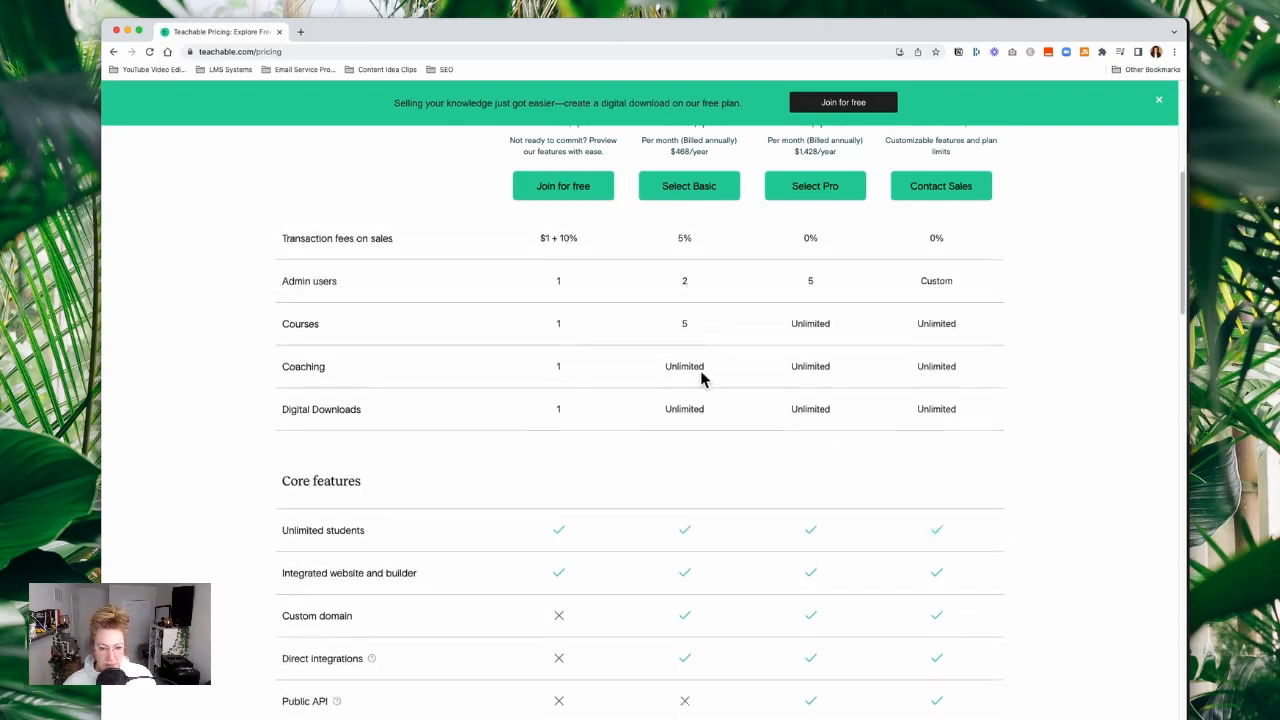
pyautogui.scroll(-1, 701, 379)
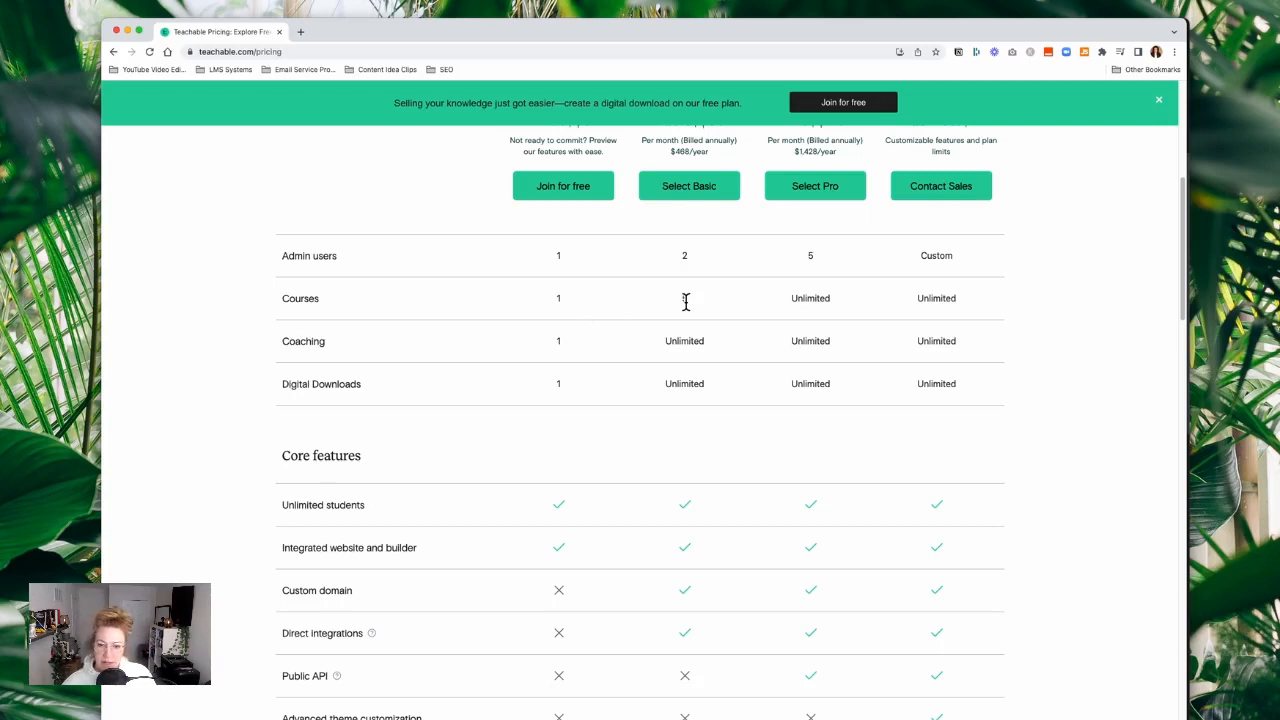
pyautogui.doubleClick(571, 386)
pyautogui.click(560, 390)
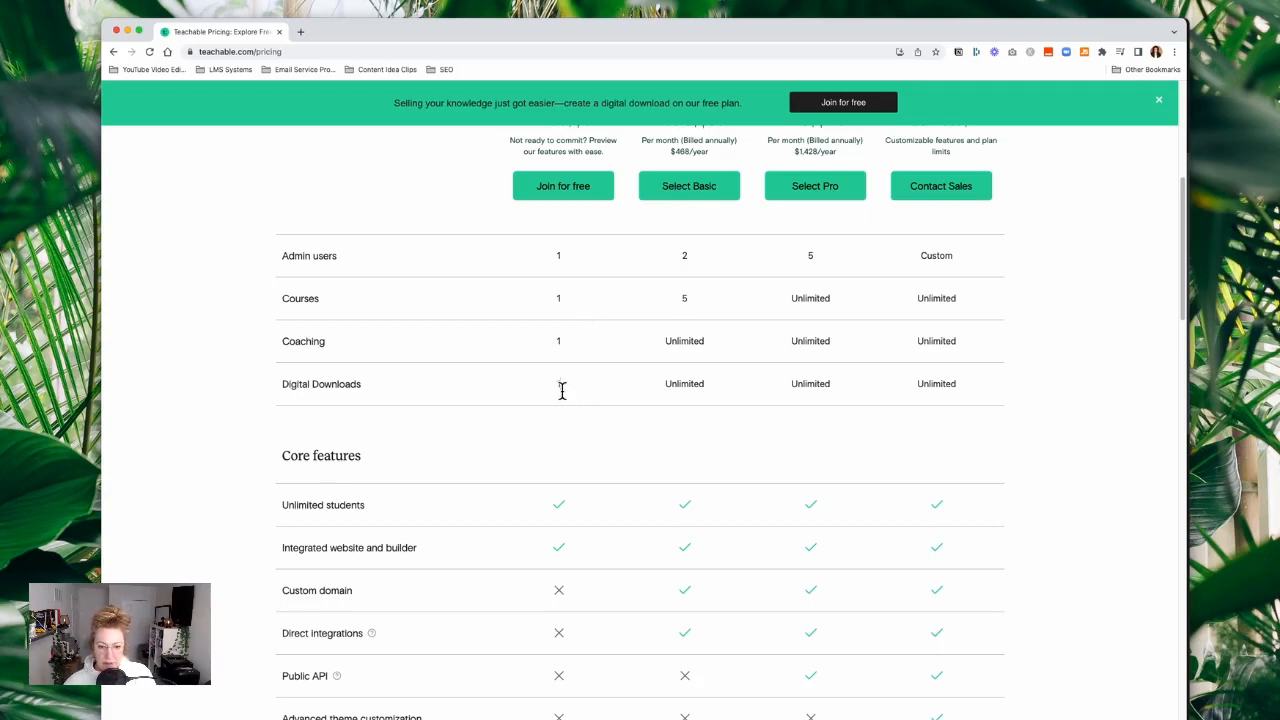
pyautogui.moveTo(668, 392); pyautogui.dragTo(729, 380)
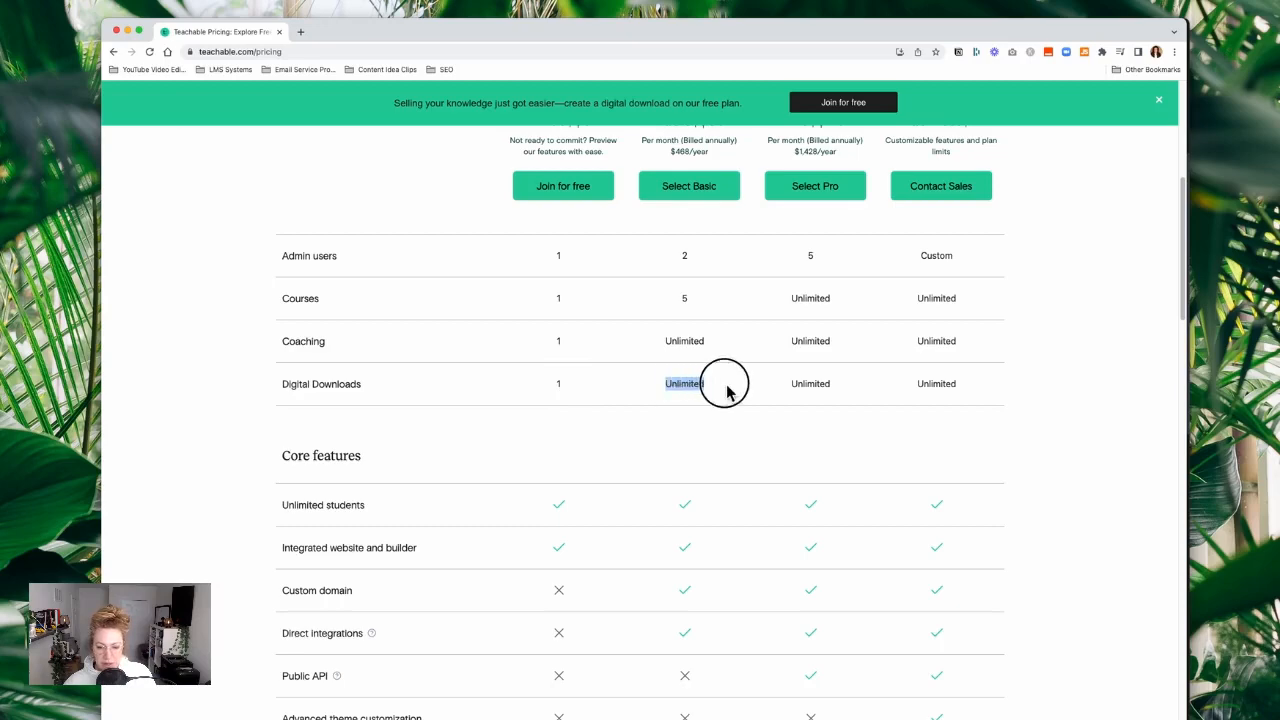
pyautogui.click(561, 389)
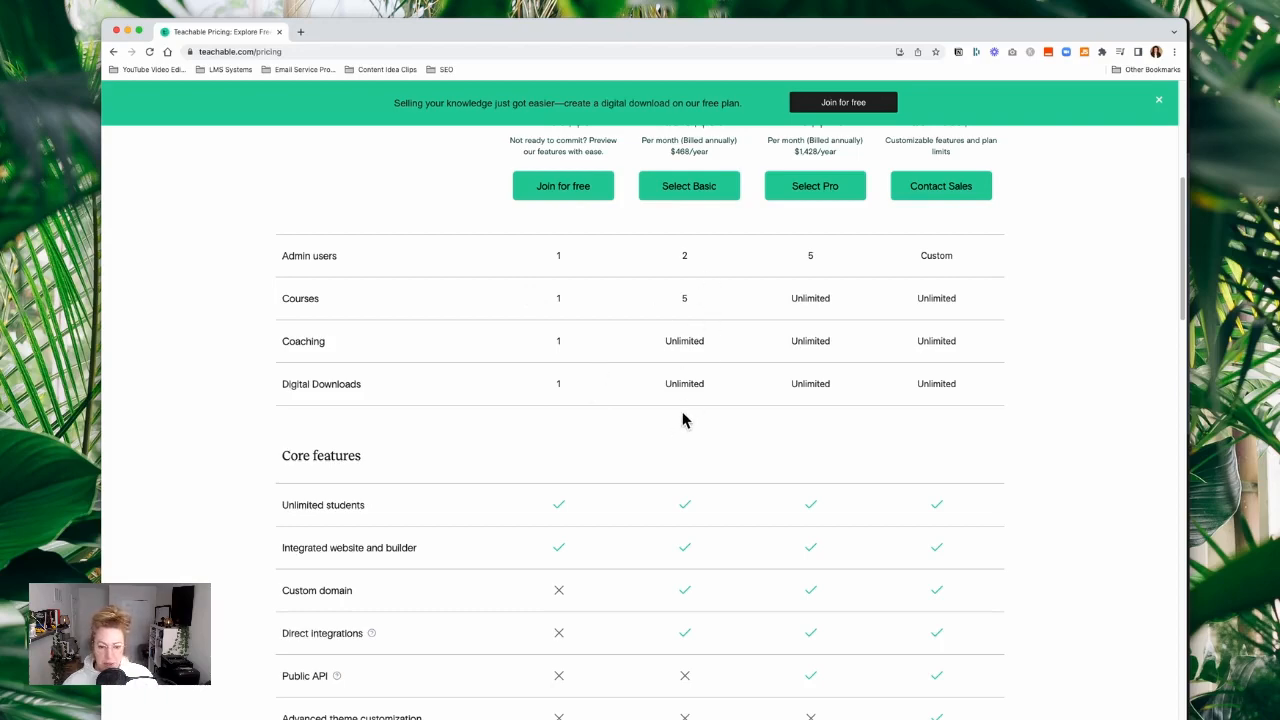
# - Examine the plan comparison for core features, sales and marketing, and learning and support
pyautogui.scroll(-3, 683, 420)
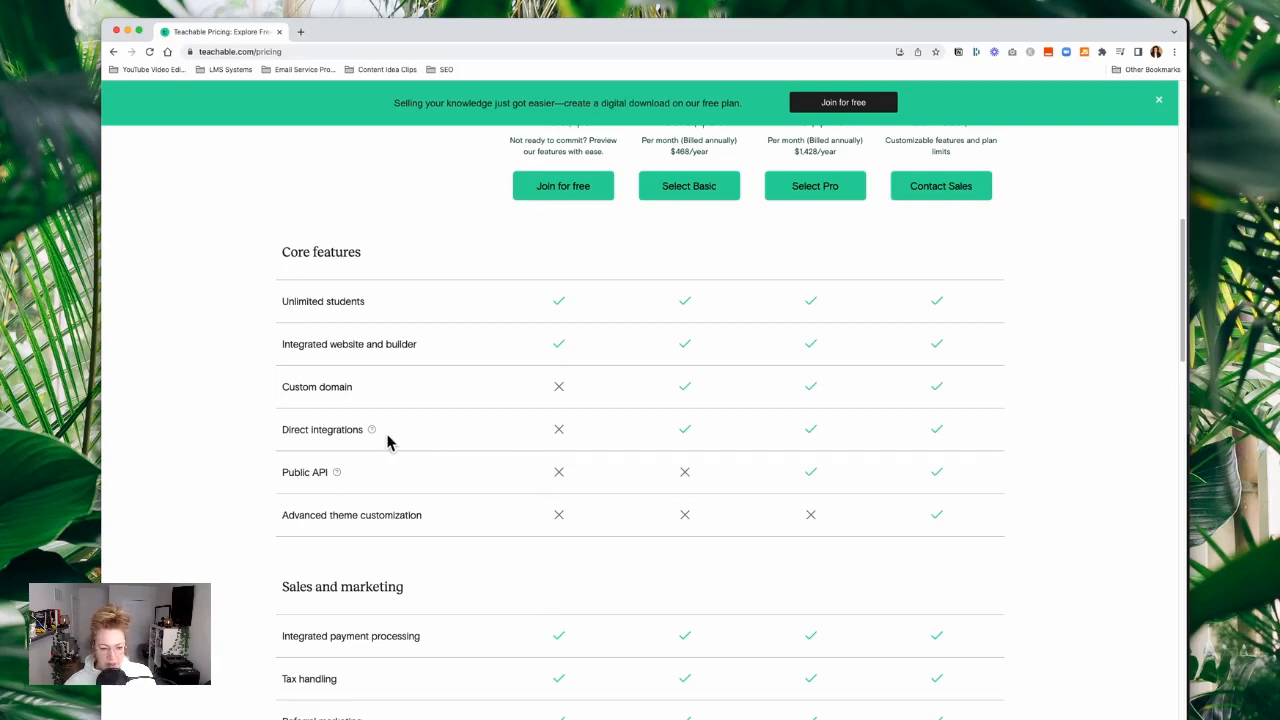
pyautogui.moveTo(371, 437)
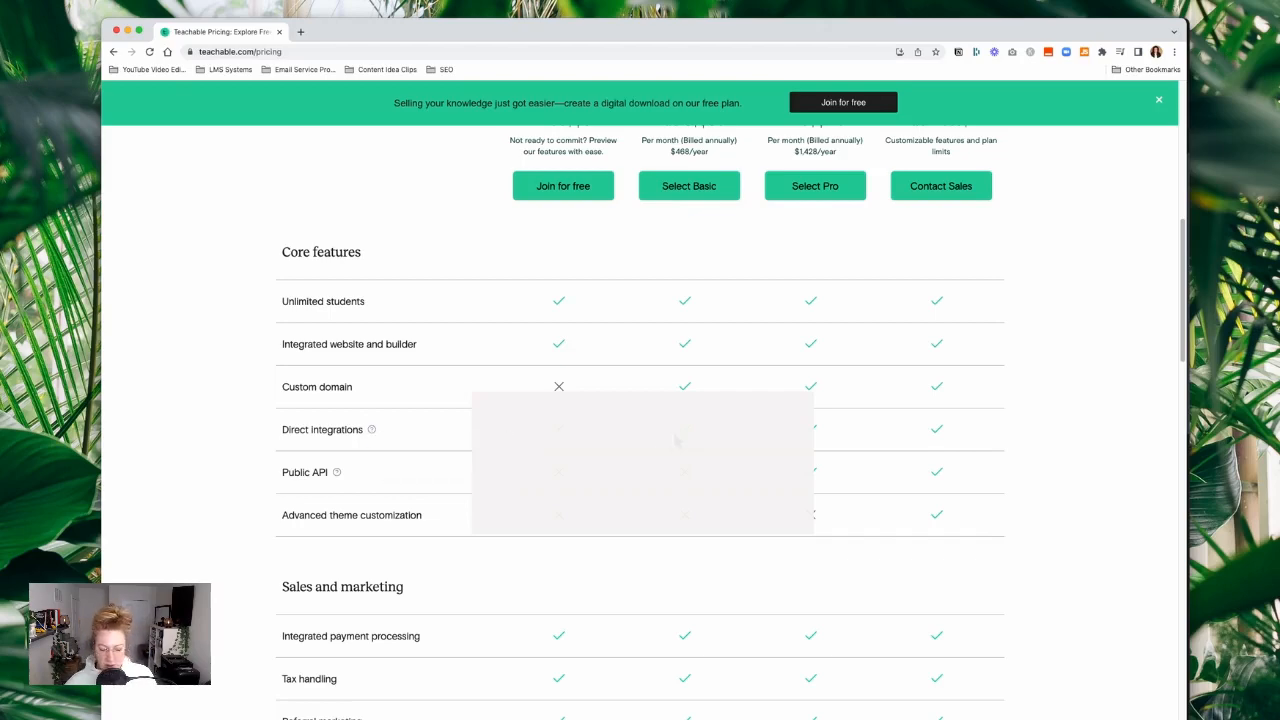
pyautogui.scroll(-2, 675, 440)
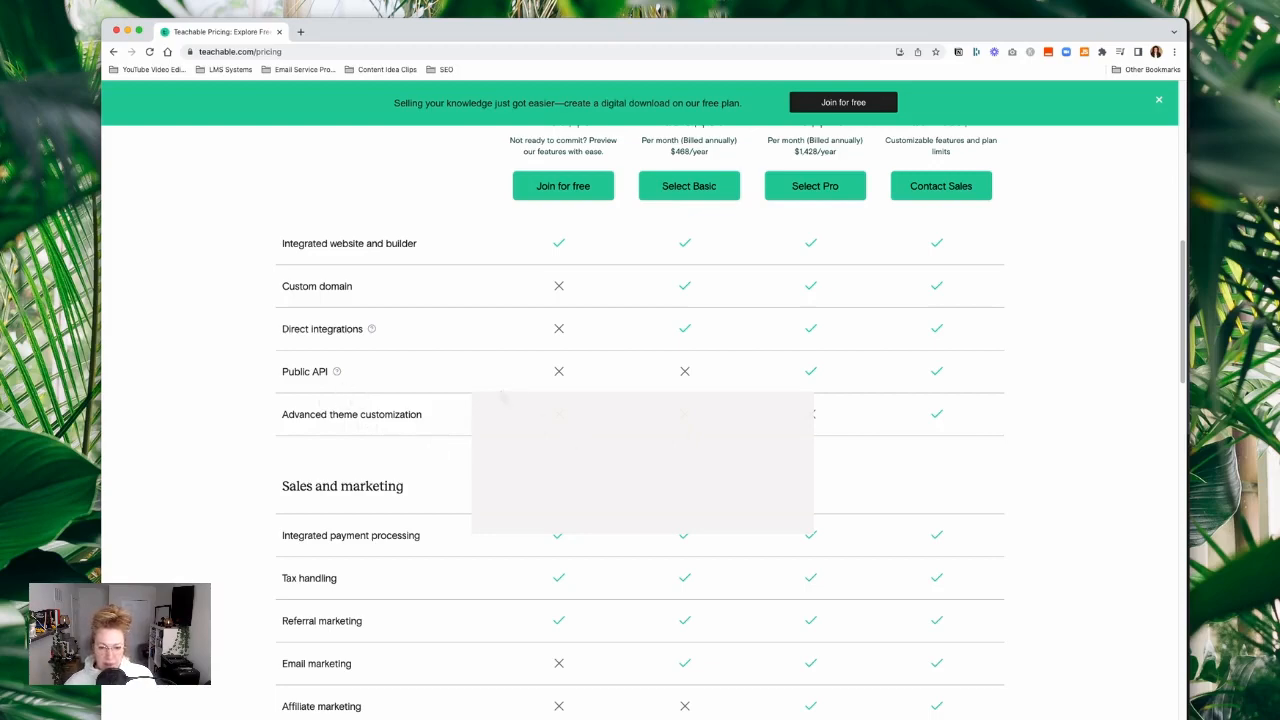
pyautogui.scroll(-2, 662, 488)
pyautogui.scroll(-1, 662, 488)
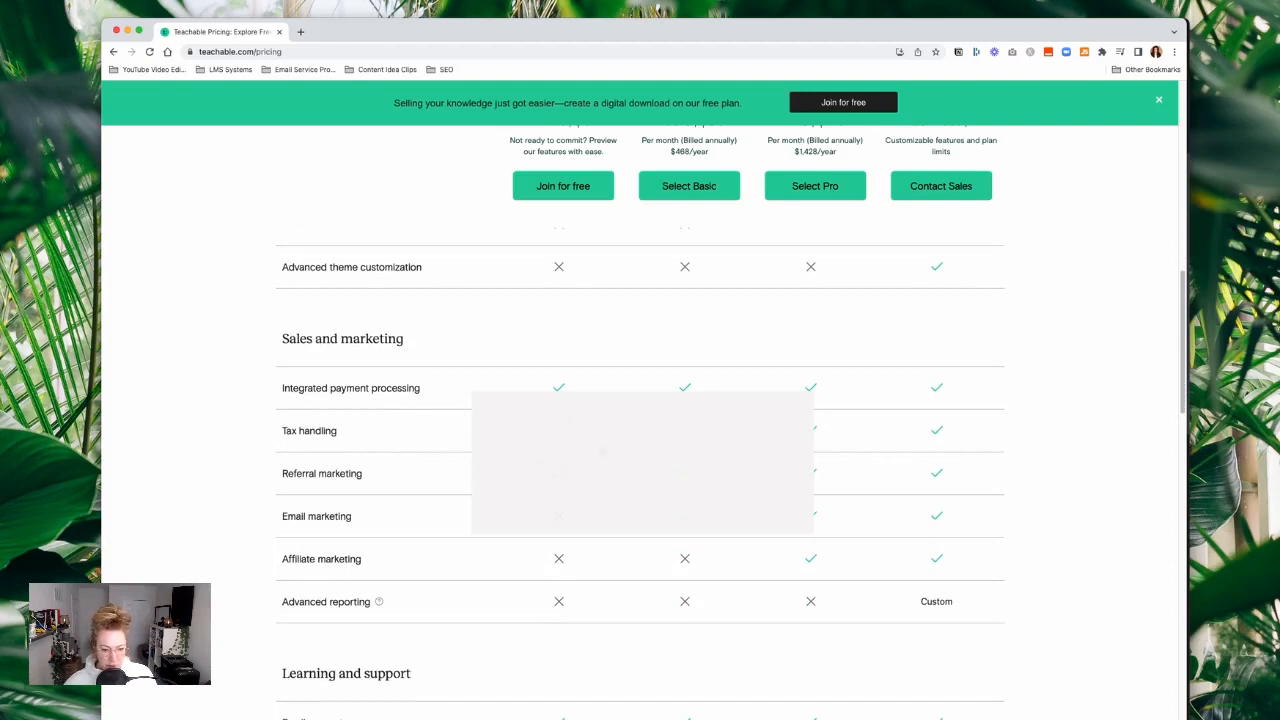
pyautogui.scroll(-2, 578, 512)
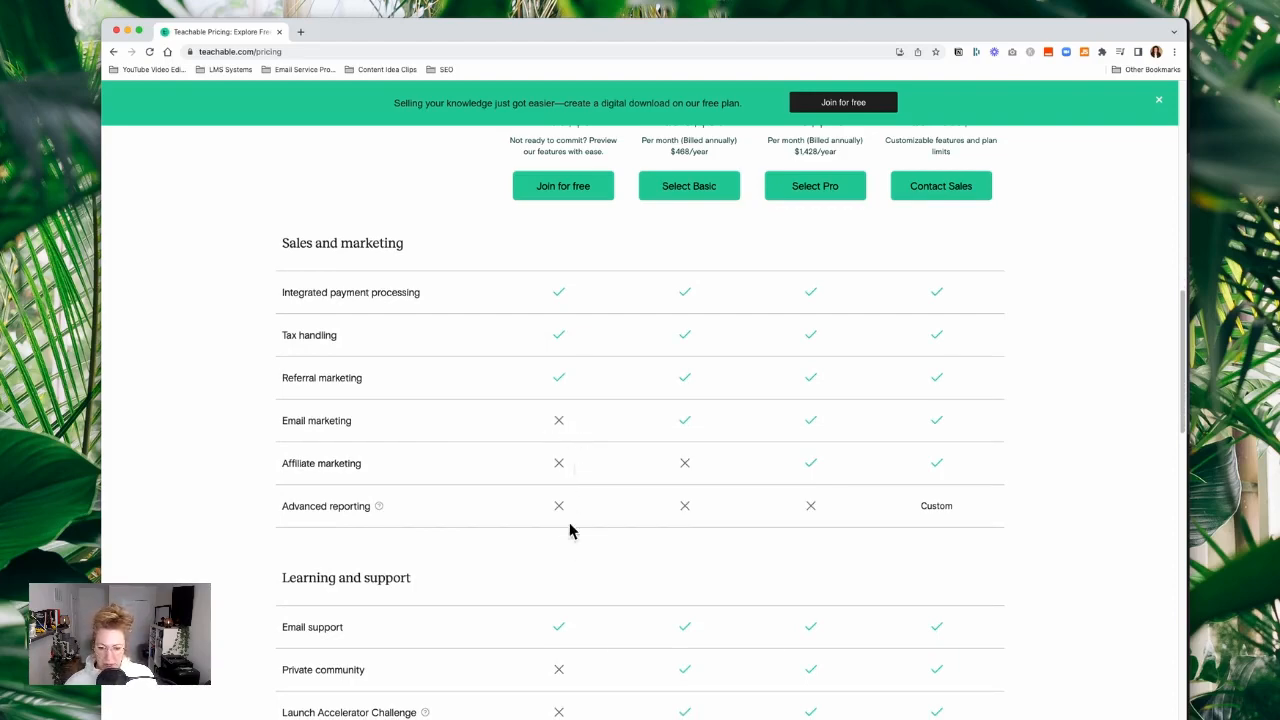
pyautogui.scroll(-1, 571, 543)
pyautogui.scroll(-3, 571, 543)
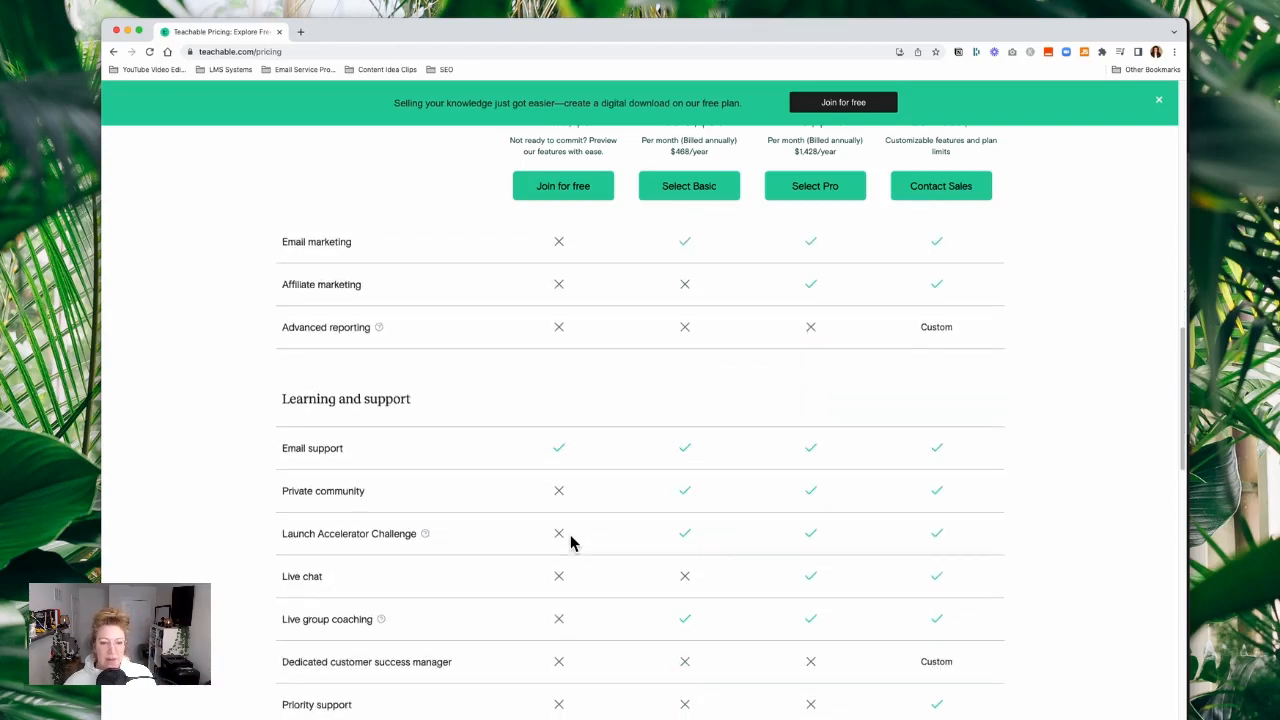
pyautogui.scroll(-2, 571, 543)
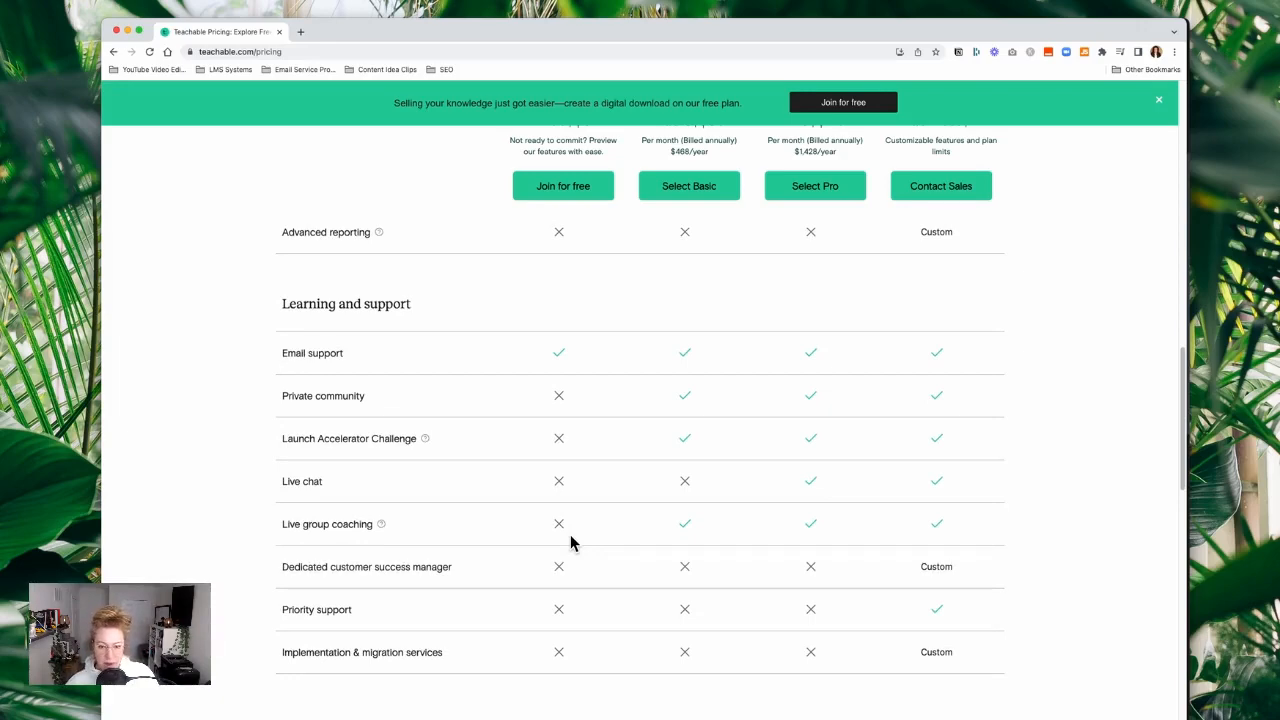
# - Switch to the Notion setup checklist and mark "Set up Account" as done
pyautogui.press('super+Tab')
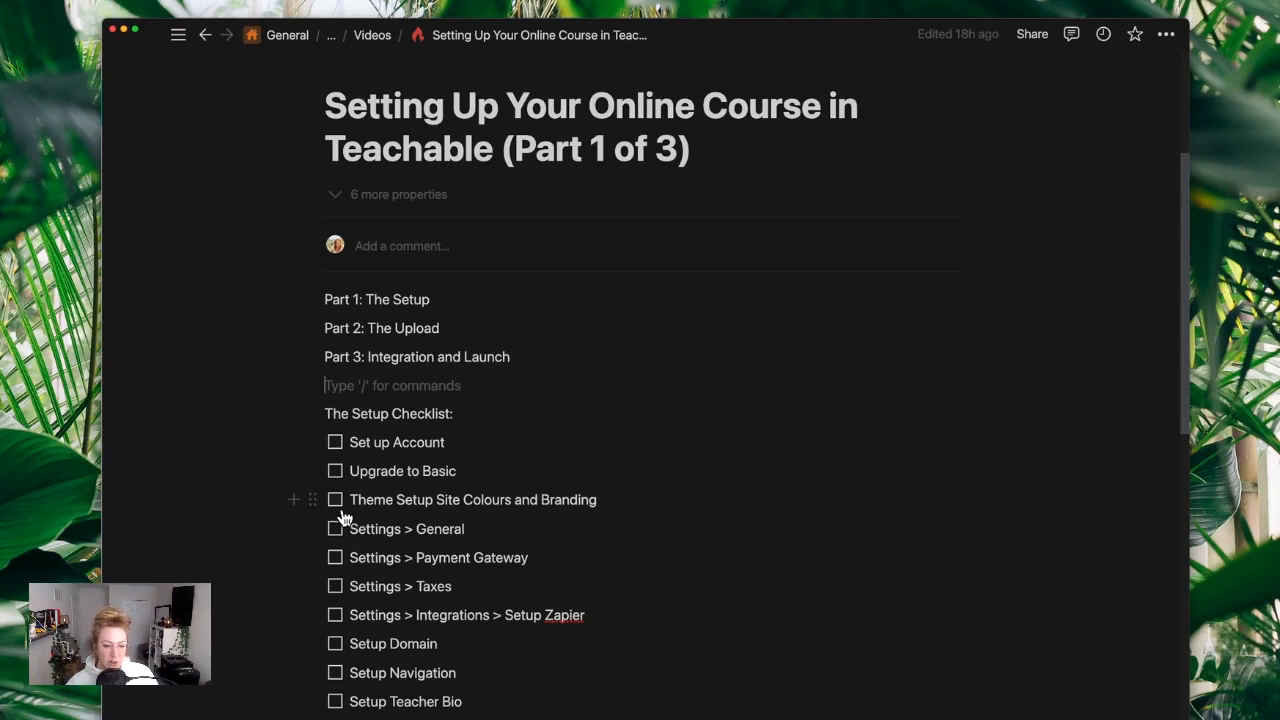
pyautogui.click(344, 447)
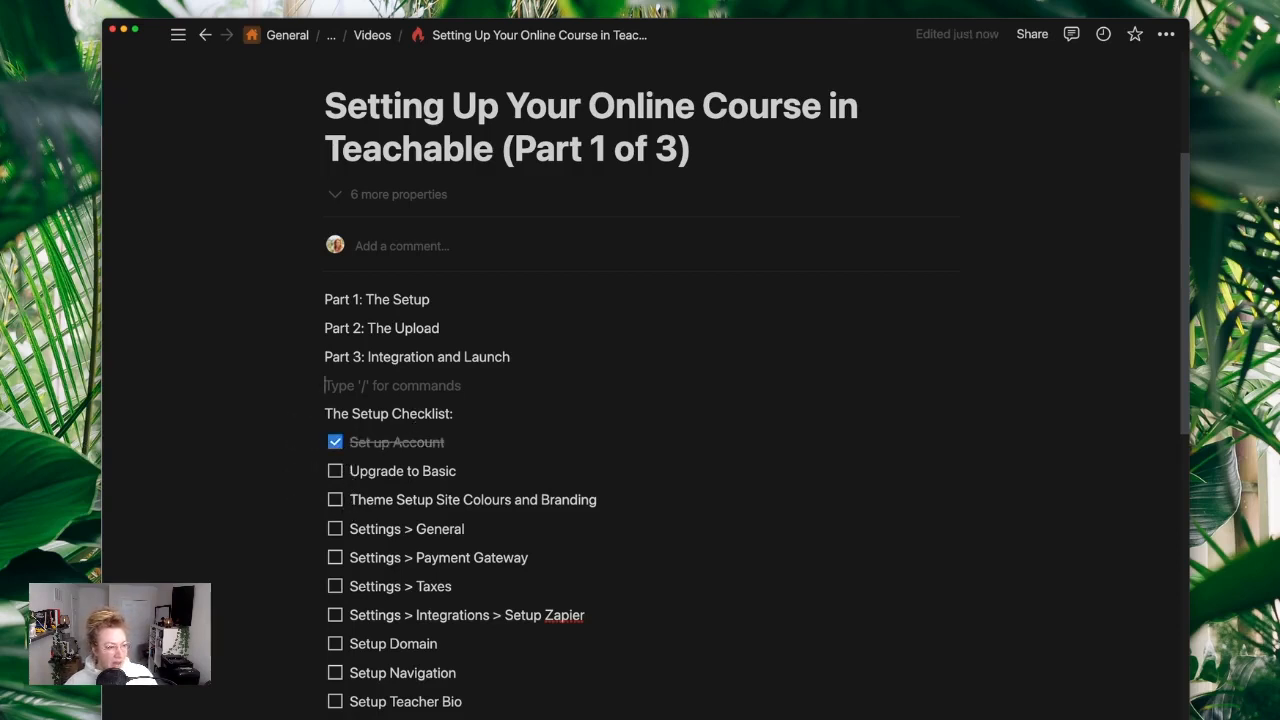
# - Switch back to the browser, log in to the Teachable account and open the demo school's admin area
pyautogui.press('super+Tab')
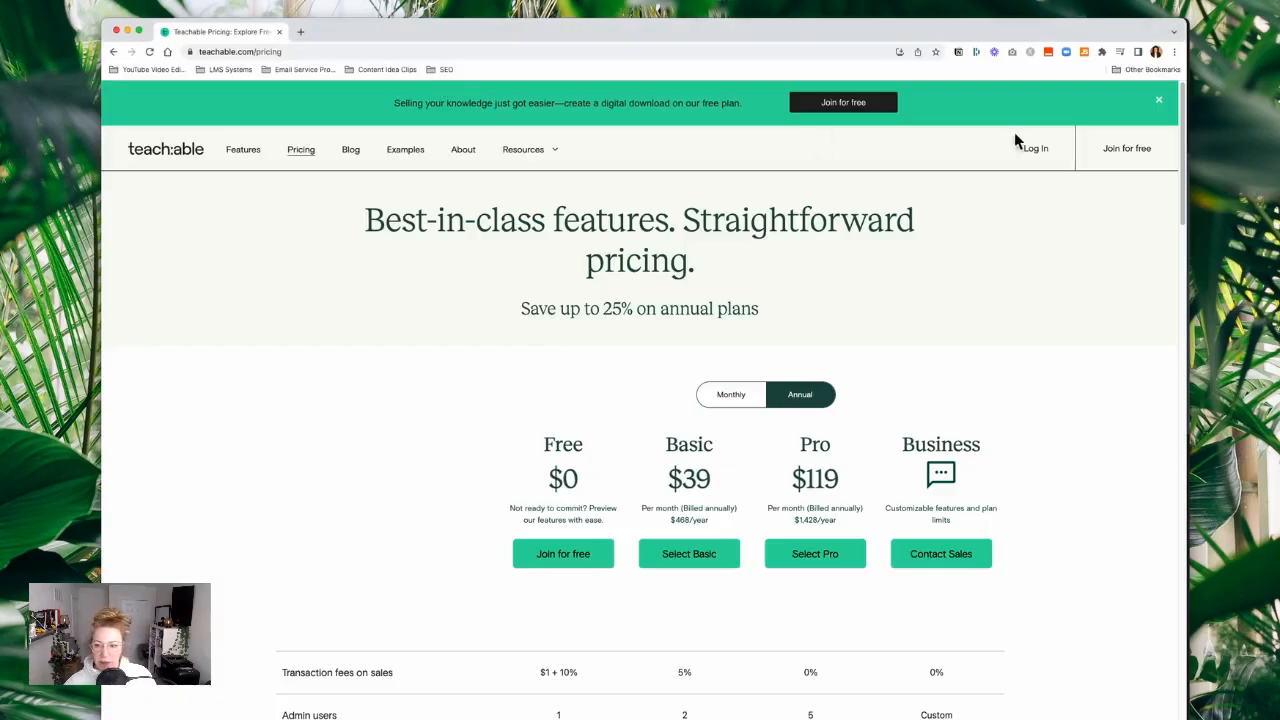
pyautogui.click(1036, 150)
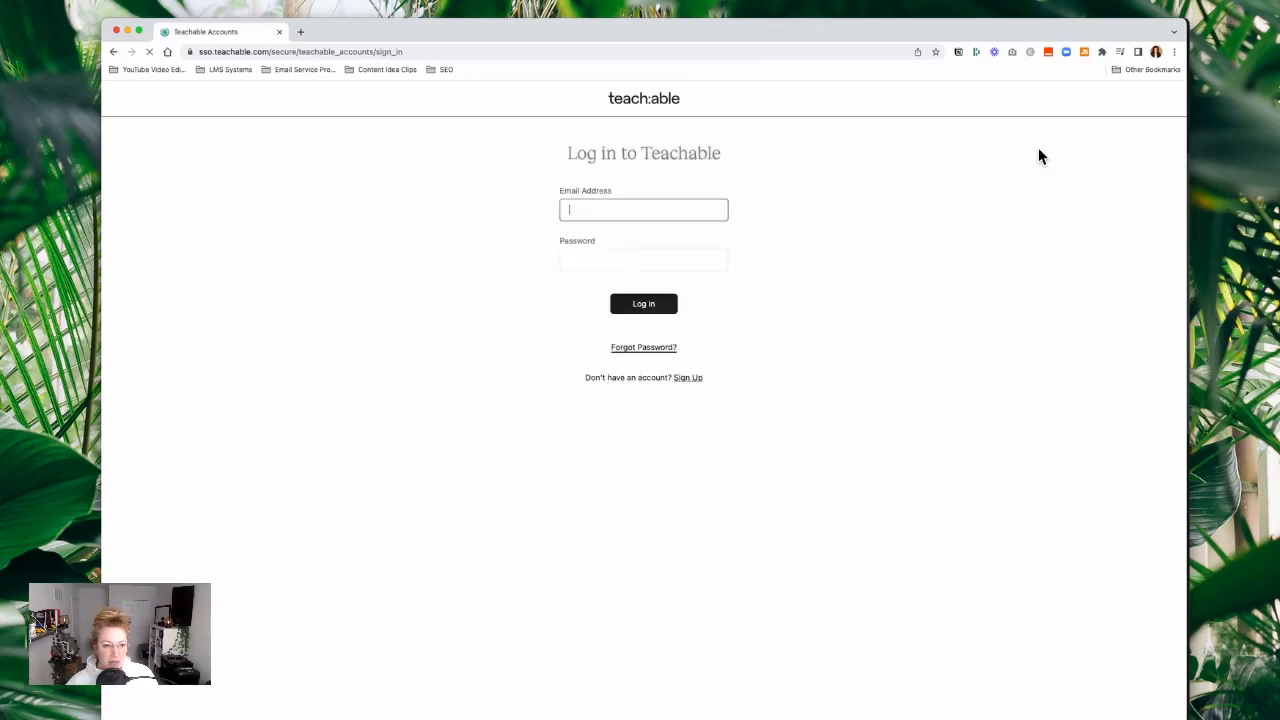
pyautogui.press('Return')
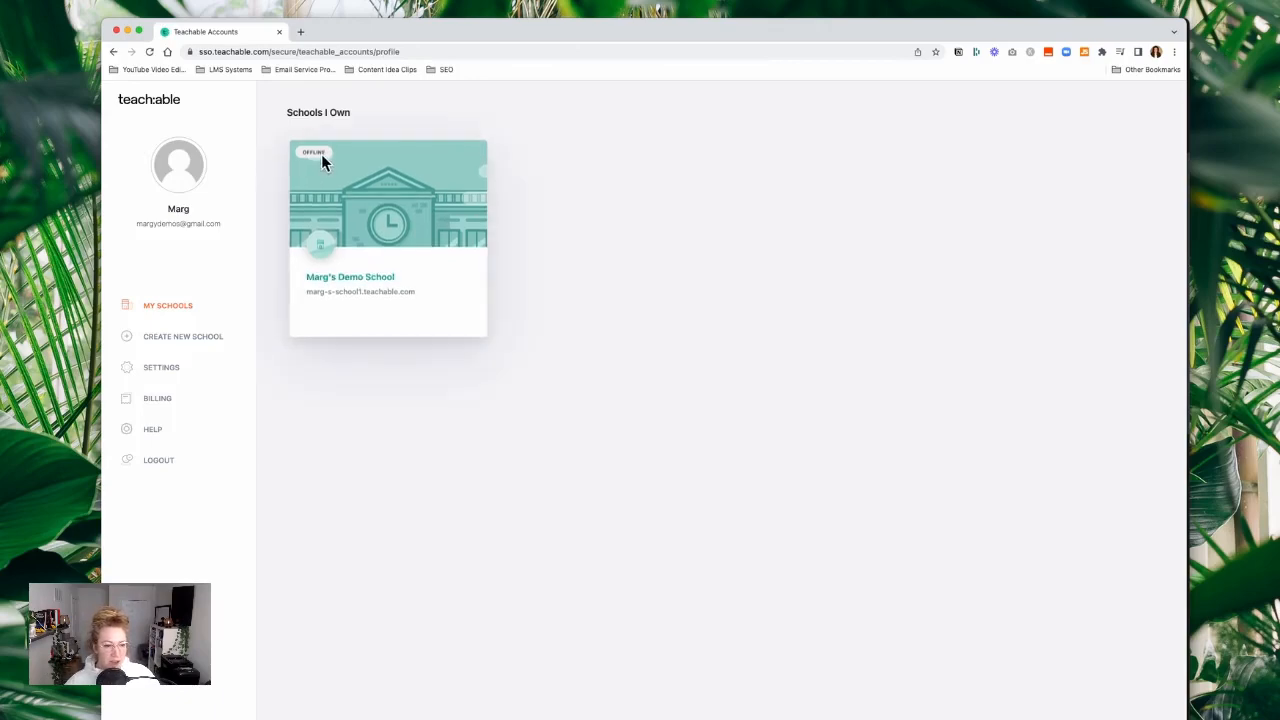
pyautogui.click(397, 292)
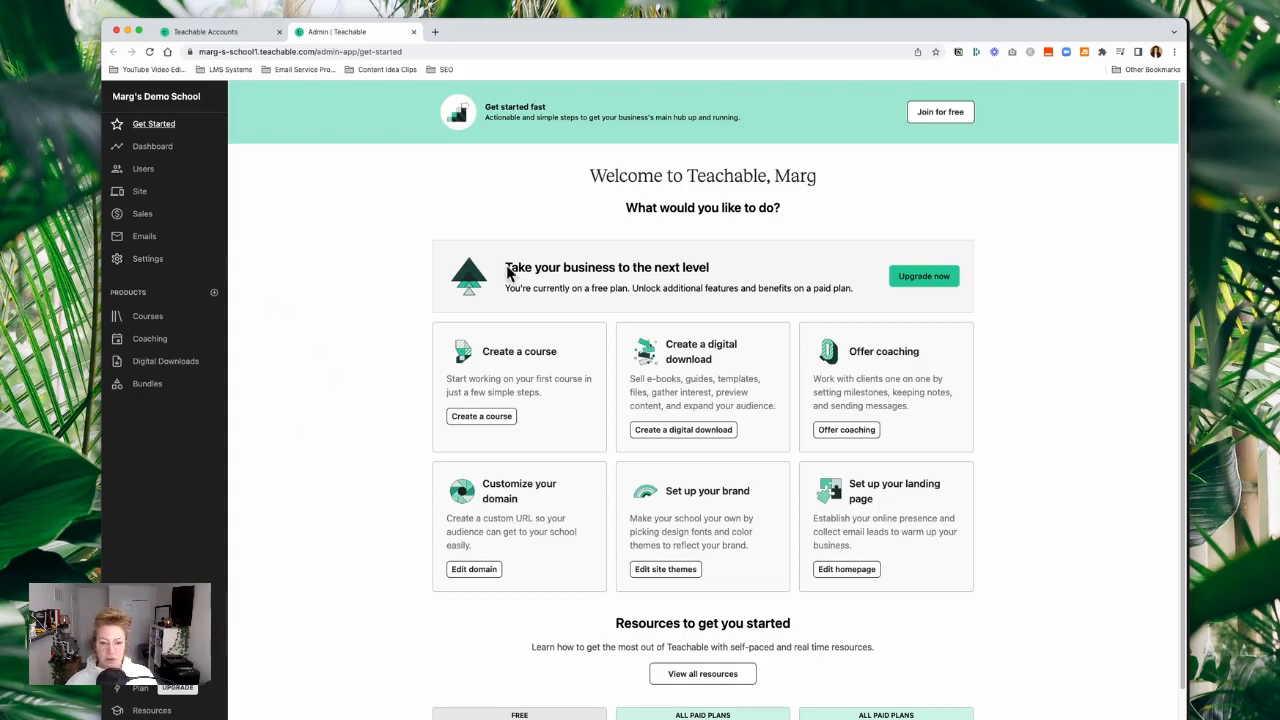
# - Open the Plans & Pricing page and upgrade the school to the Basic plan
pyautogui.moveTo(506, 267); pyautogui.dragTo(727, 268)
pyautogui.click(866, 280)
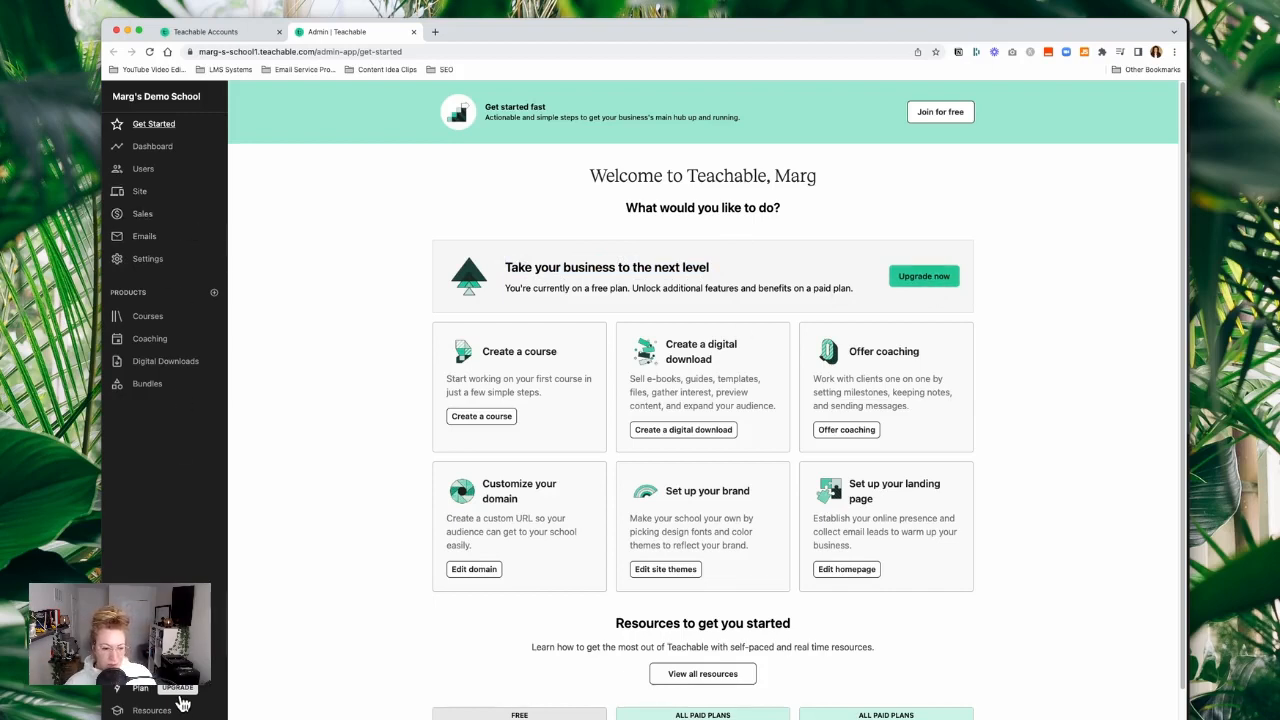
pyautogui.click(935, 278)
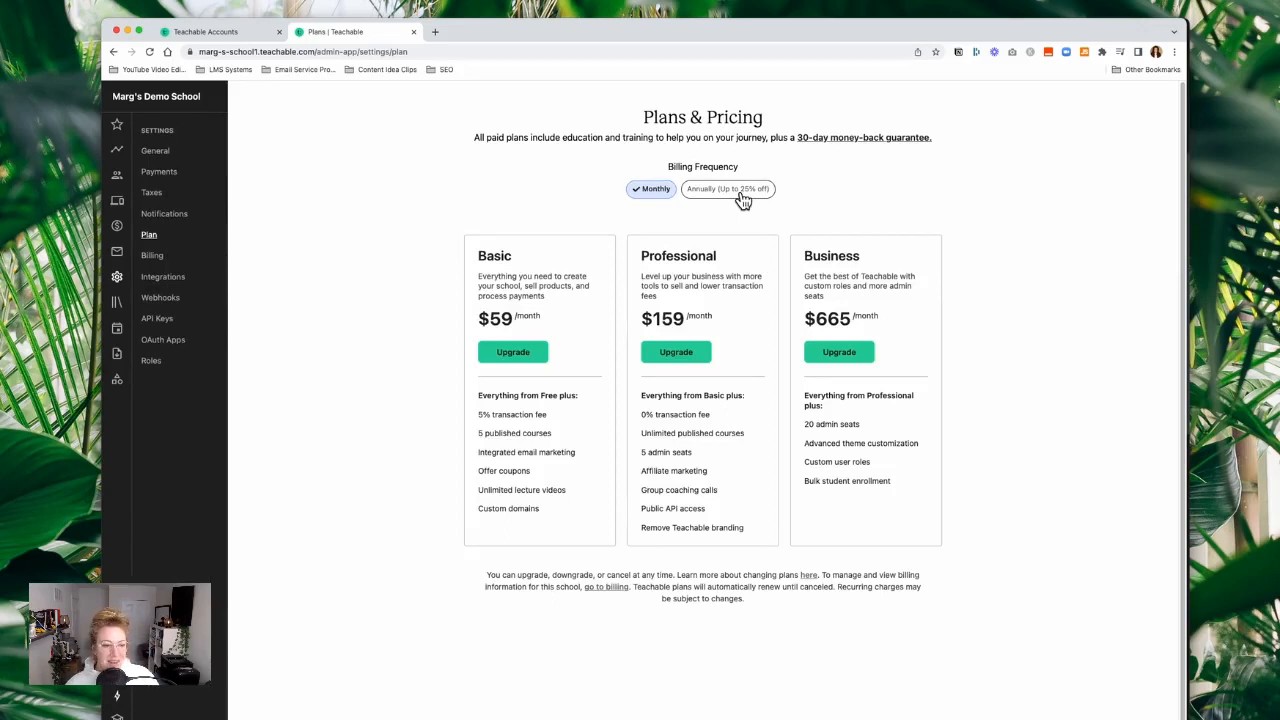
pyautogui.click(514, 355)
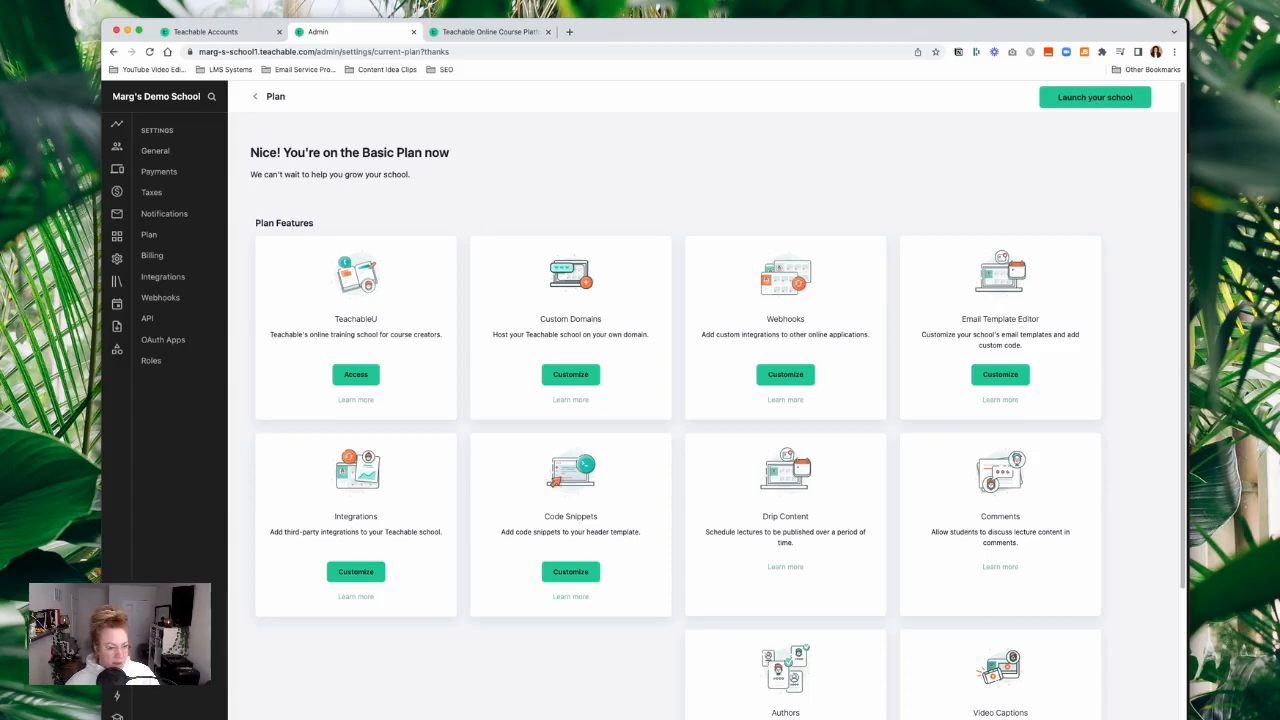
# - Mark "Upgrade to Basic" as done in the Notion setup checklist and return to the Teachable admin in the browser
pyautogui.press('super+Tab')
pyautogui.click(338, 473)
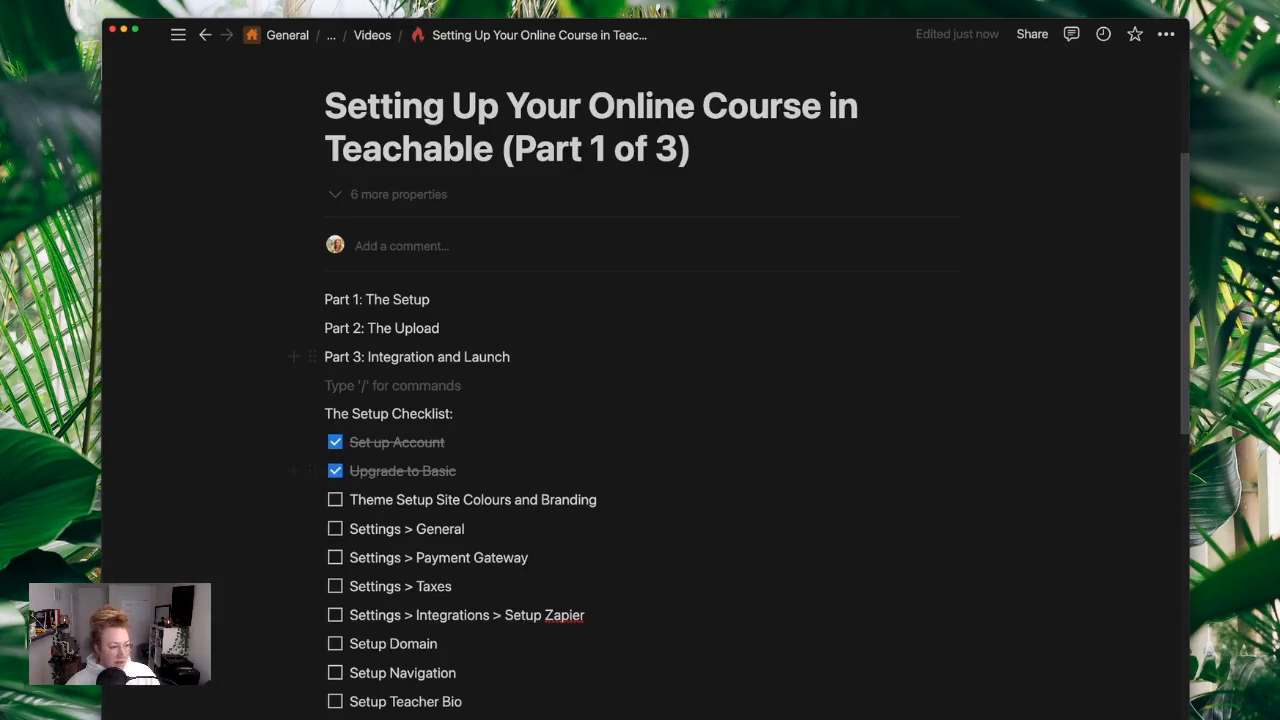
pyautogui.press('super+Tab')
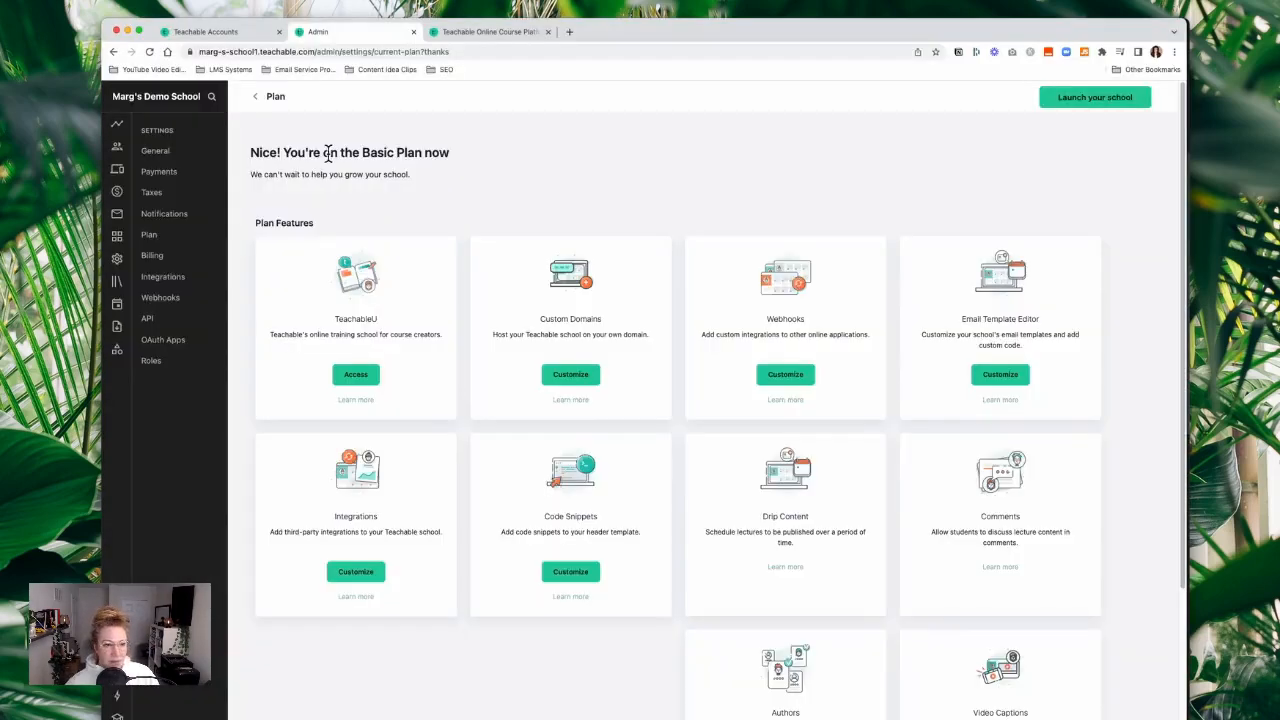
# - Open the site's theme settings and upload the OCA Online Course Academy image as both the school logo and the school thumbnail
pyautogui.click(127, 130)
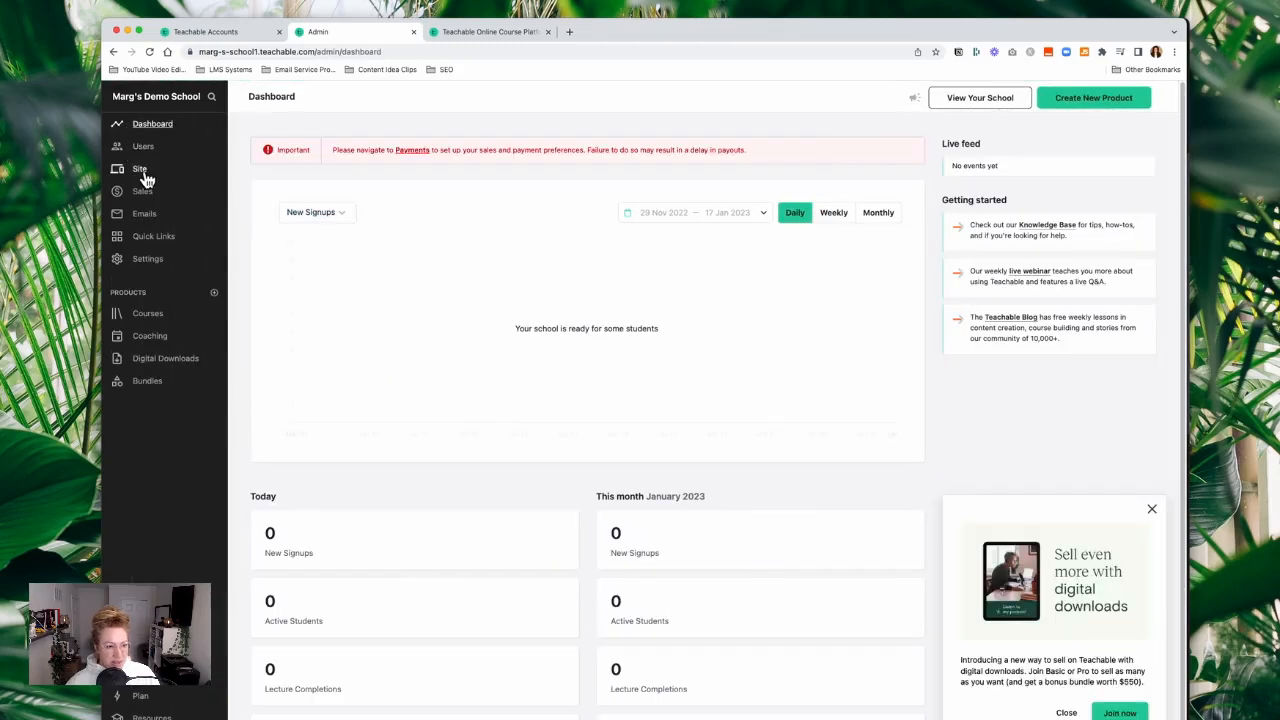
pyautogui.click(145, 176)
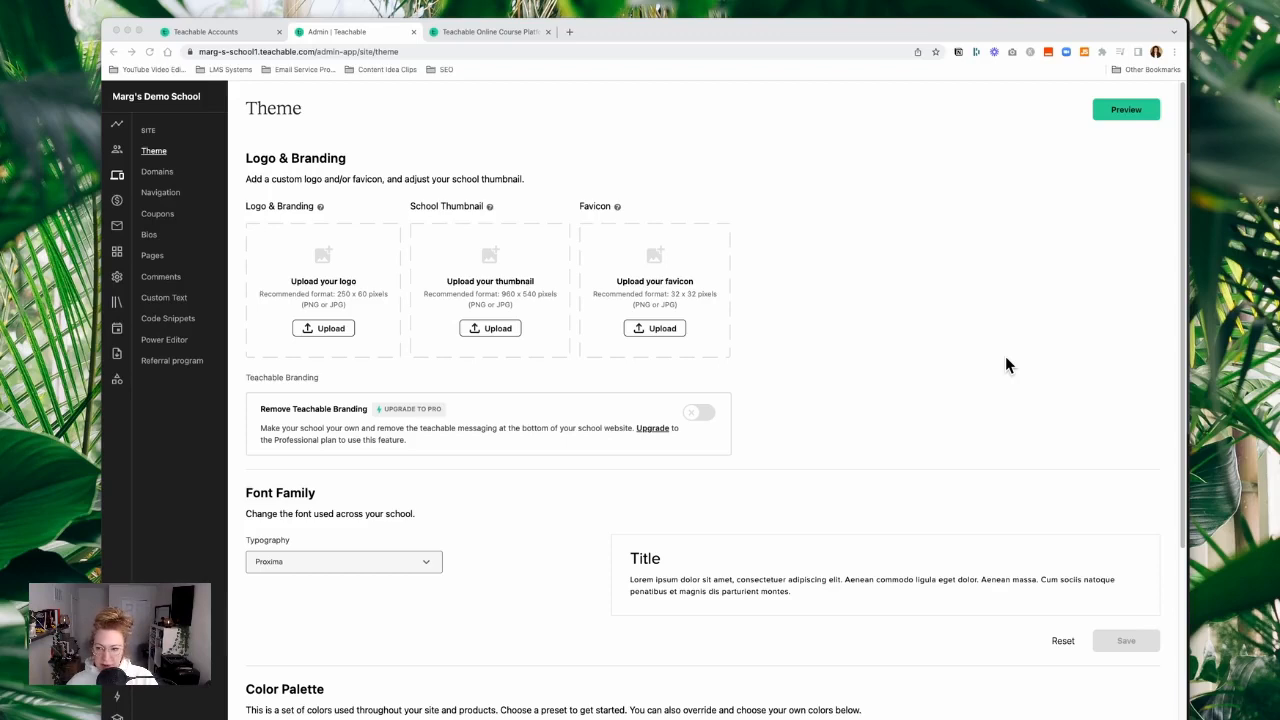
pyautogui.click(322, 336)
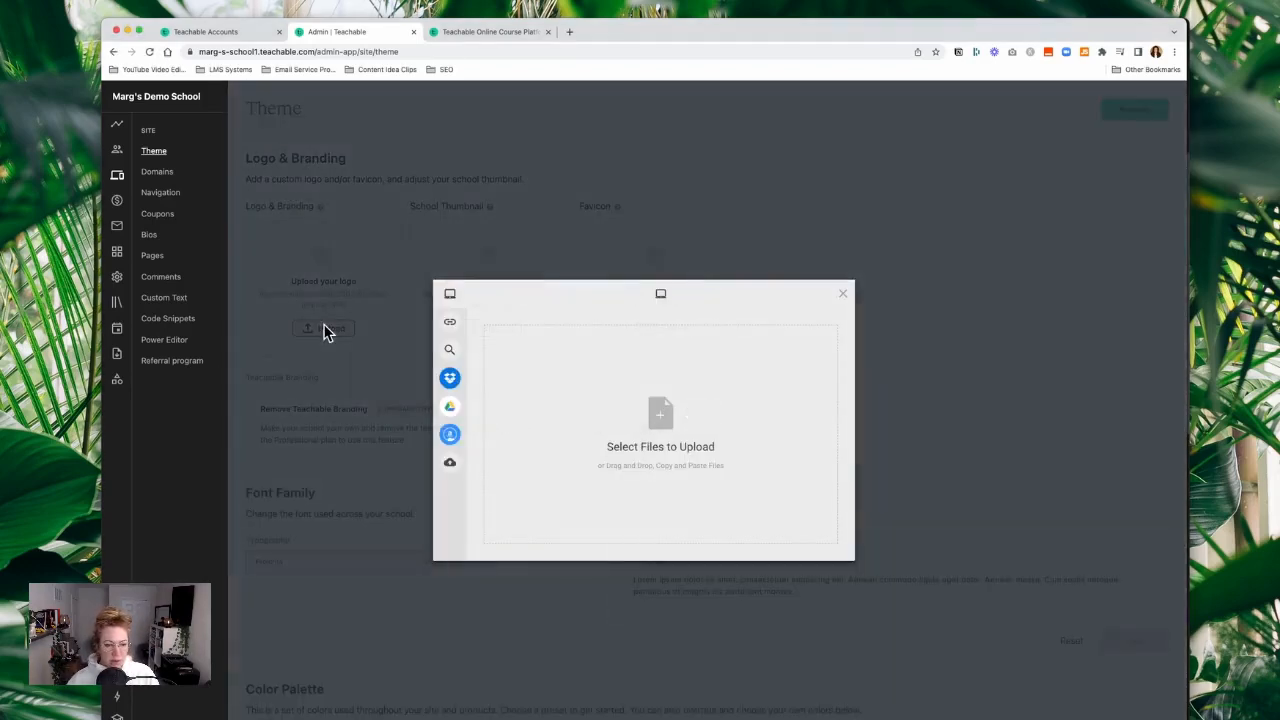
pyautogui.click(842, 293)
pyautogui.click(505, 336)
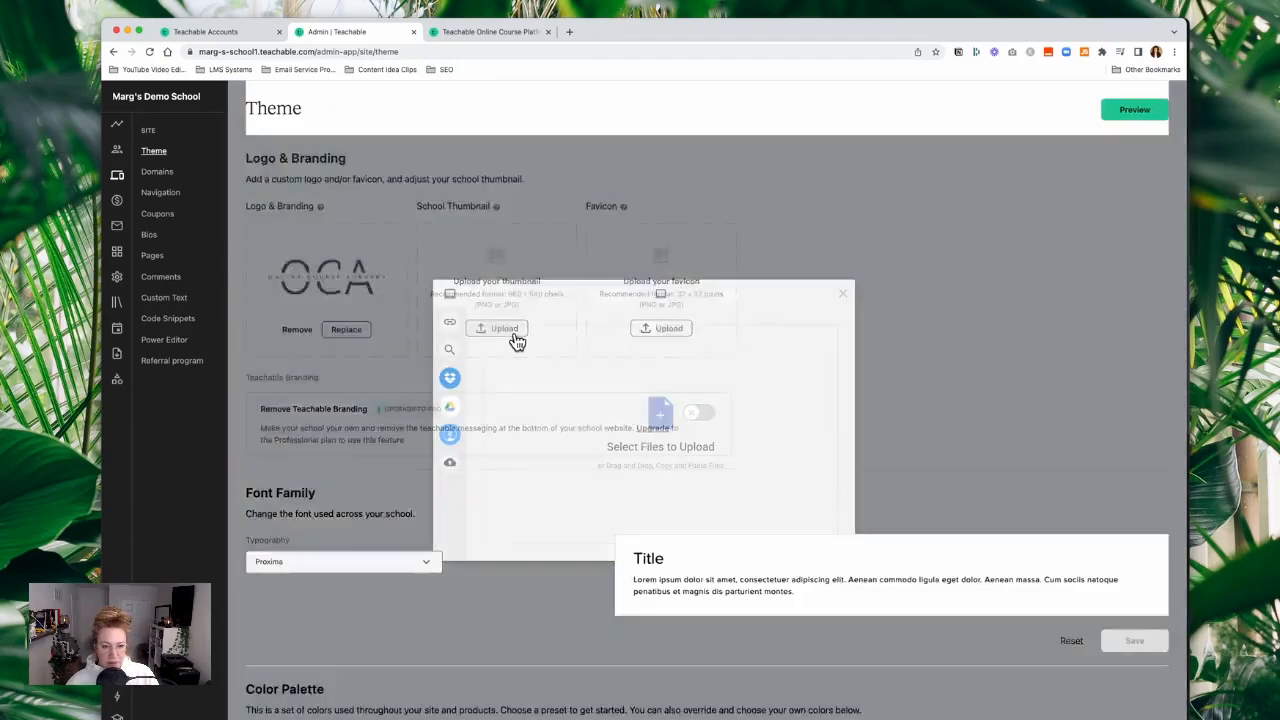
pyautogui.moveTo(1214, 300); pyautogui.dragTo(685, 425)
pyautogui.click(831, 546)
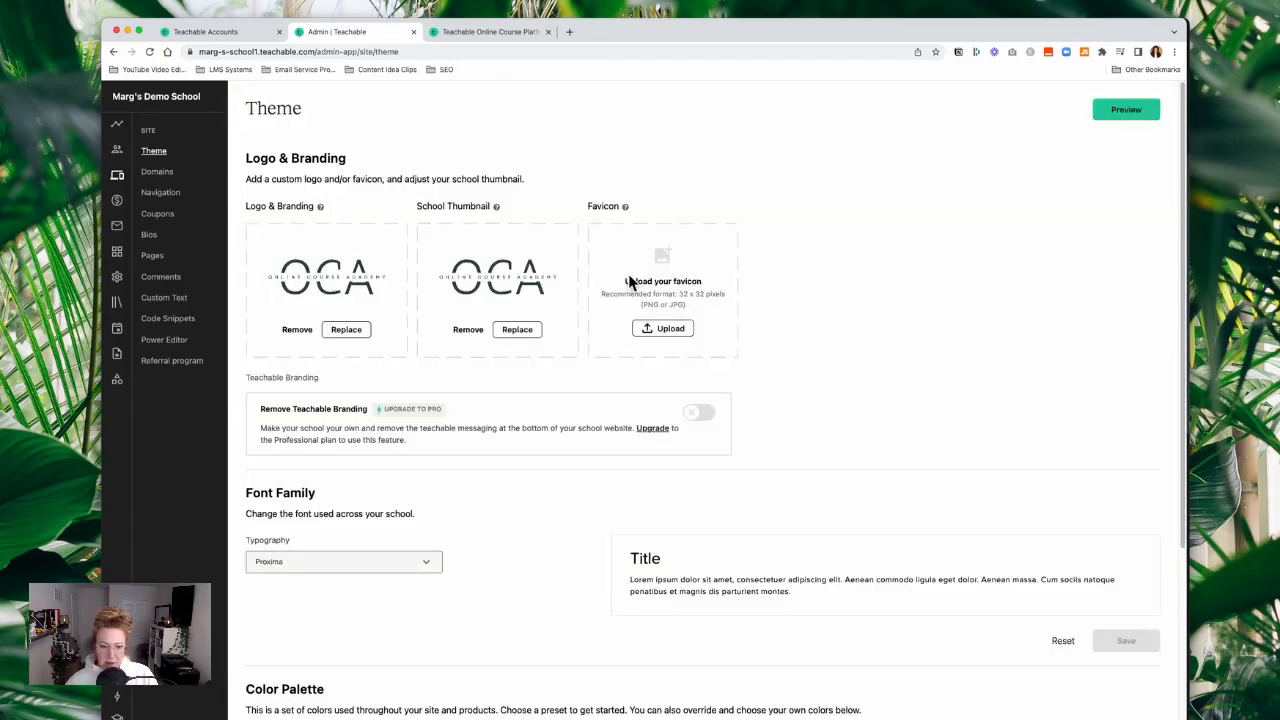
# - Upload the OCA Online Course Academy image as the school's favicon
pyautogui.click(665, 332)
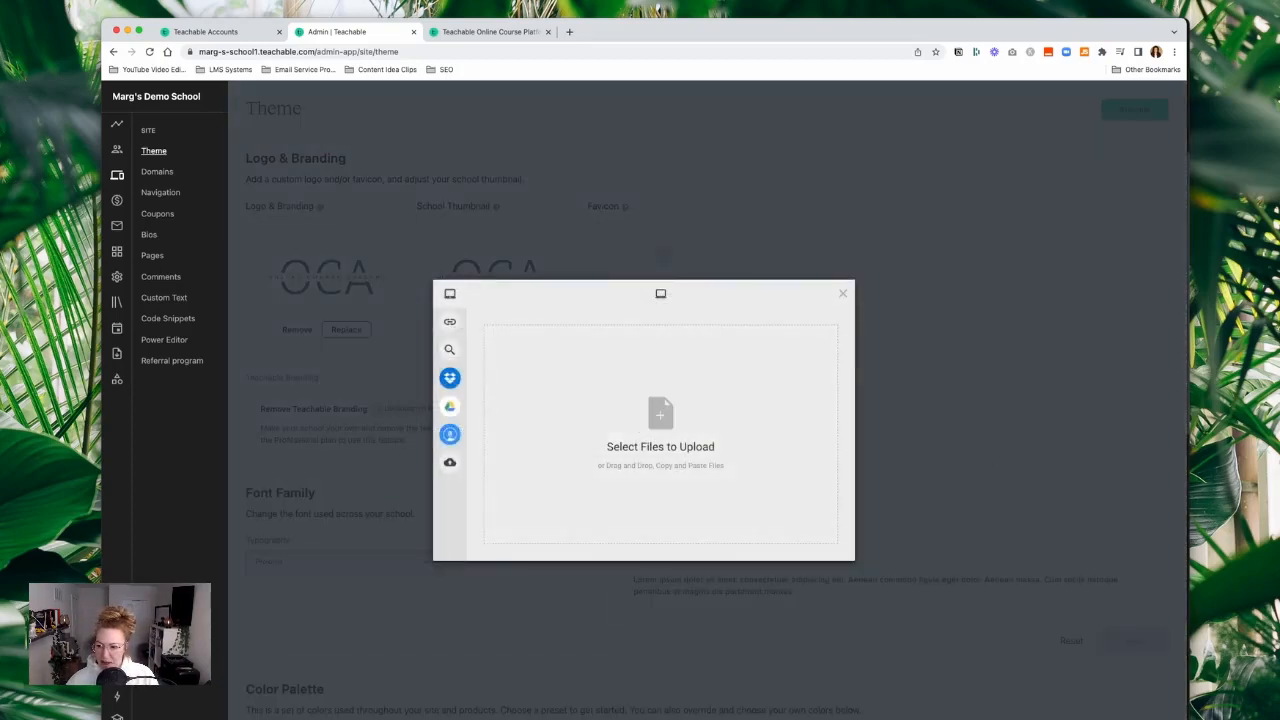
pyautogui.moveTo(560, 540); pyautogui.dragTo(648, 446)
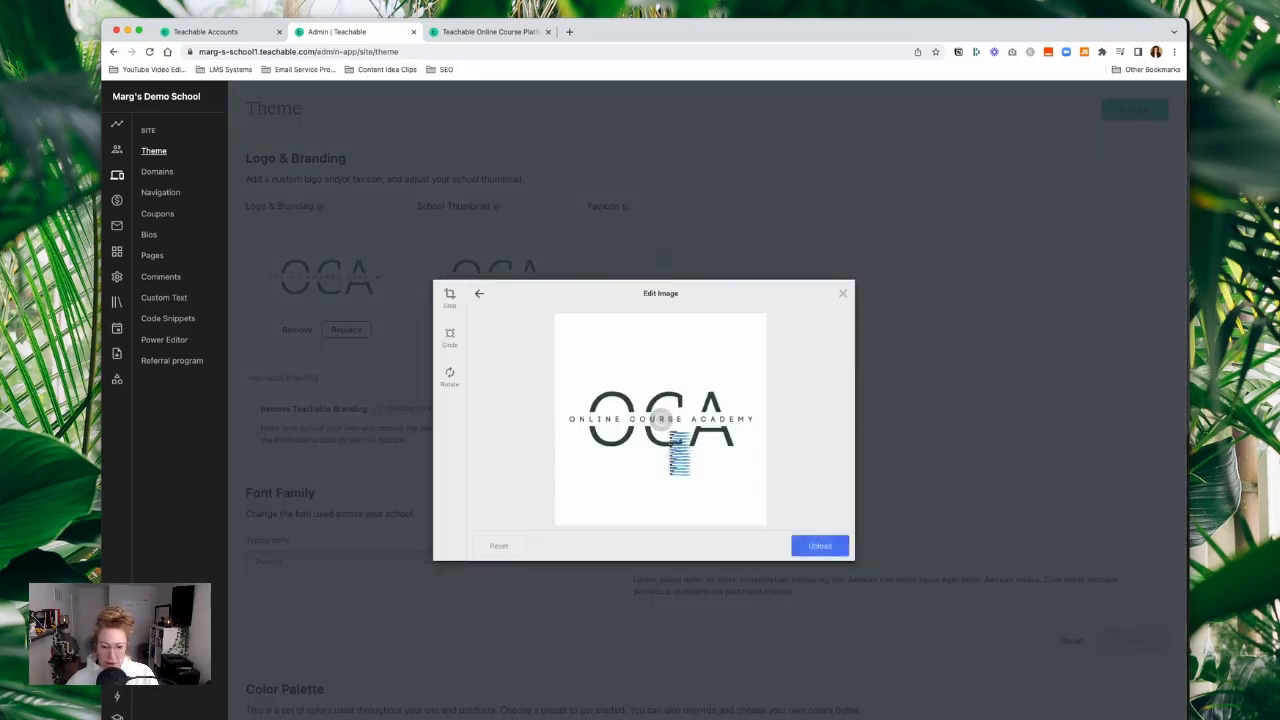
pyautogui.click(822, 548)
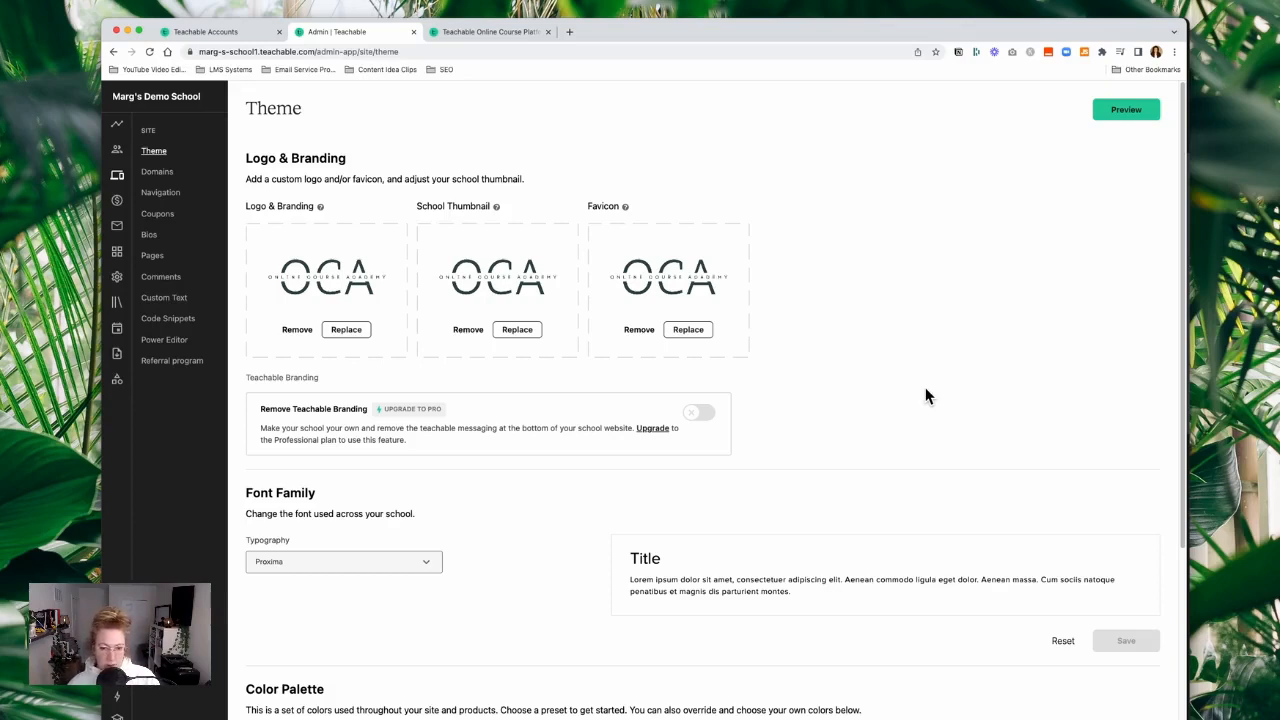
# - Apply the Preset 3 color palette to the school theme and save it
pyautogui.scroll(-6, 854, 411)
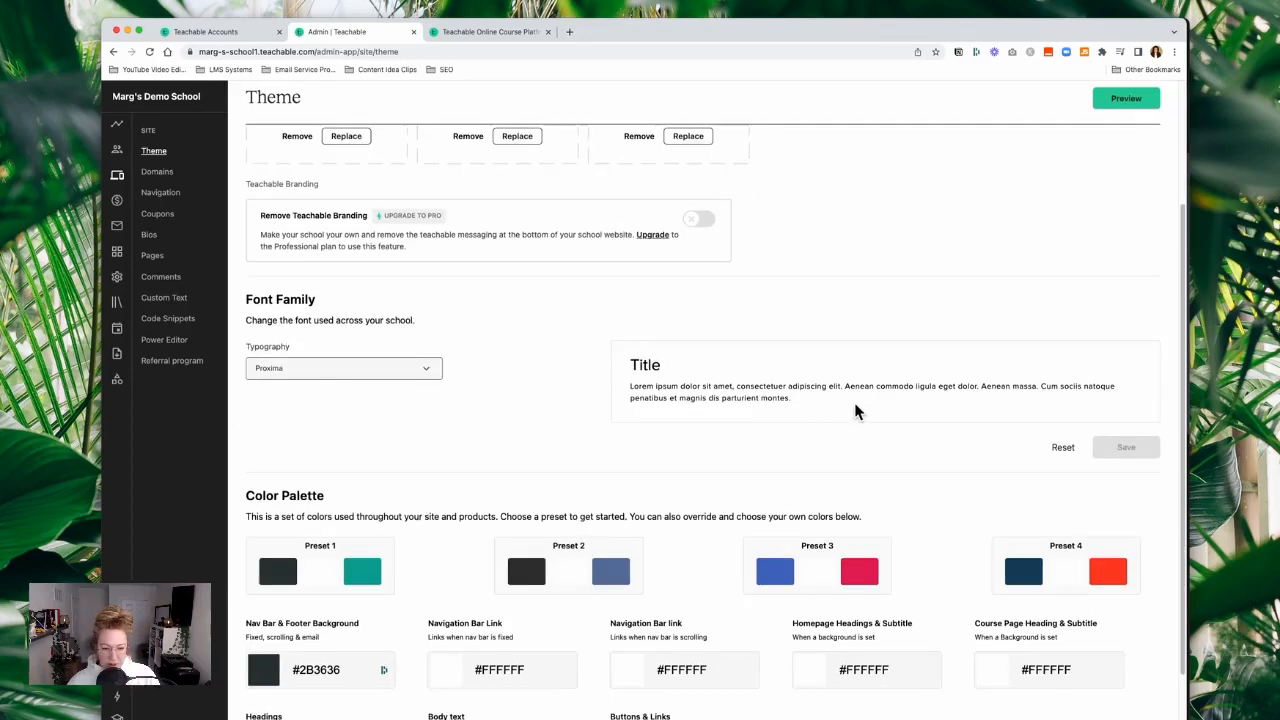
pyautogui.scroll(2, 880, 508)
pyautogui.scroll(-2, 880, 512)
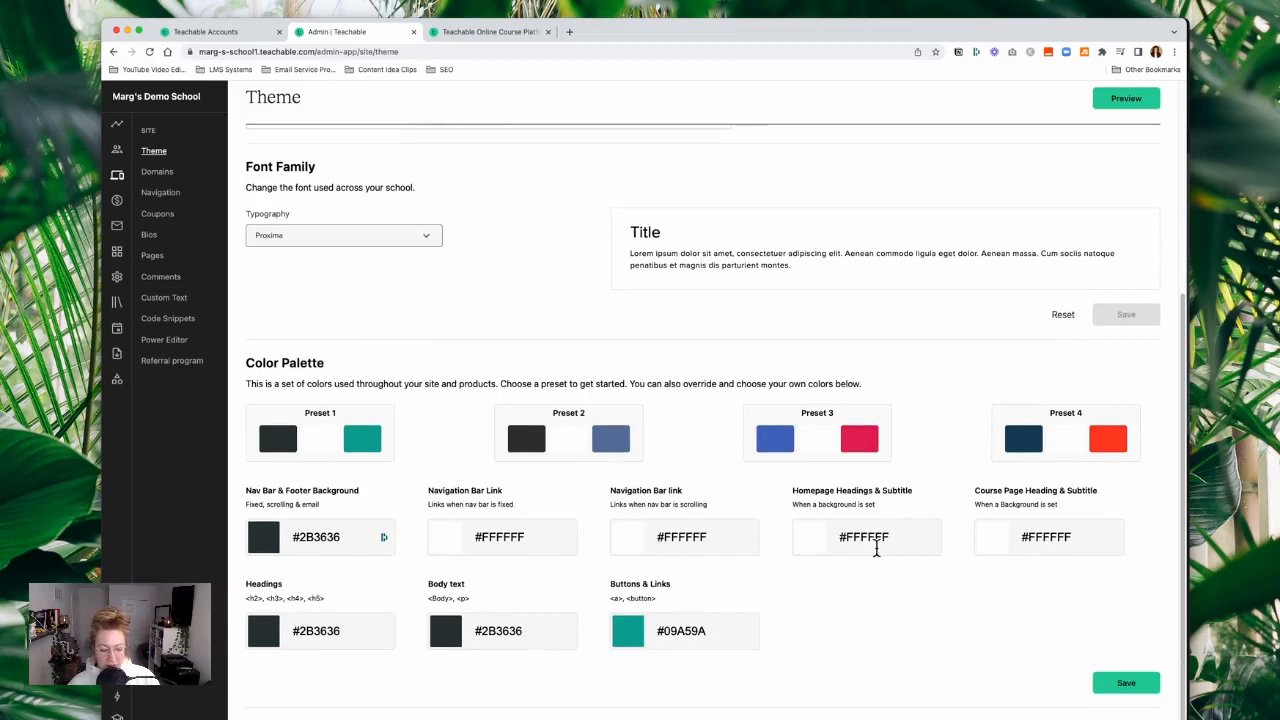
pyautogui.click(836, 420)
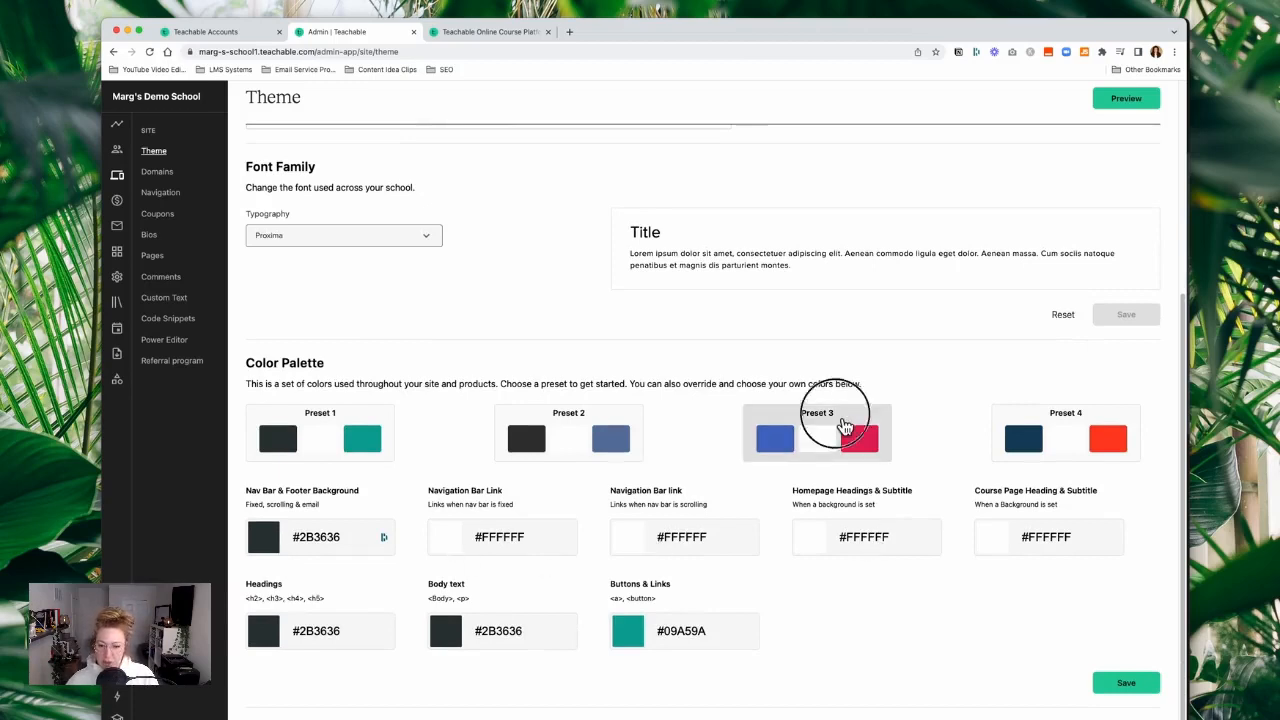
pyautogui.click(1138, 688)
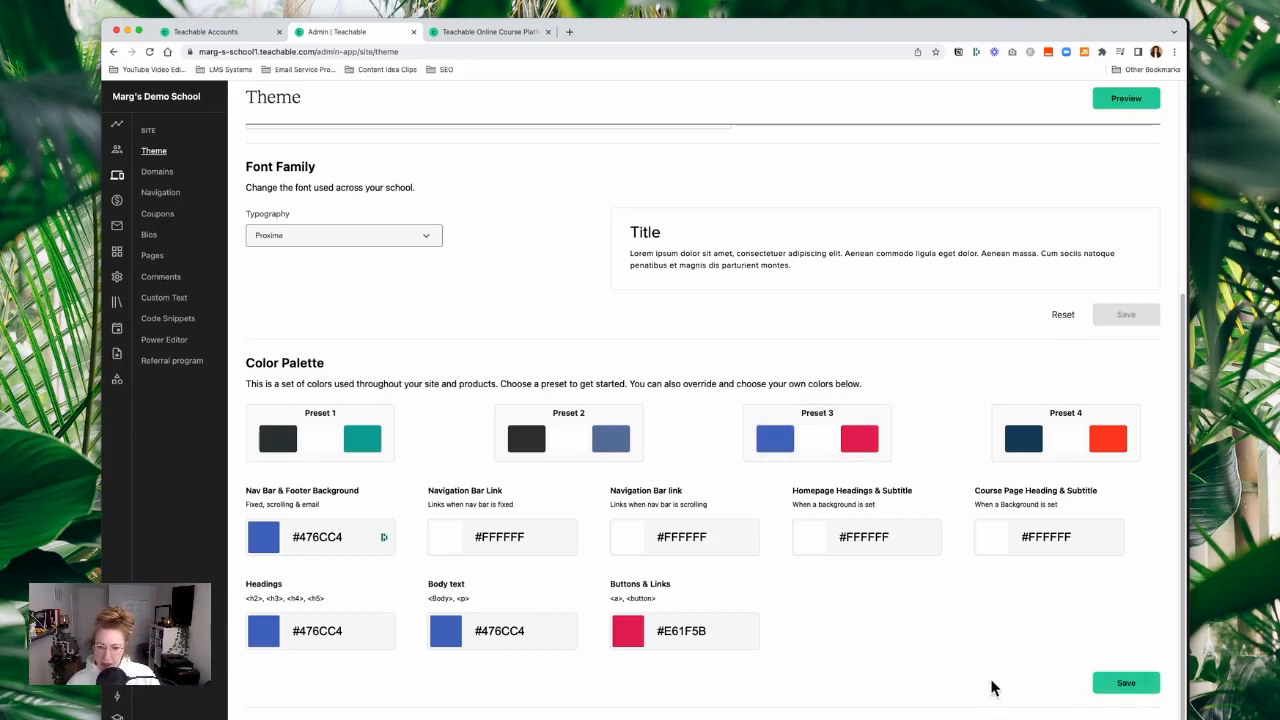
# - Preview the school homepage and check how the logo and palette look across its header, bio, featured products and subscribe sections
pyautogui.scroll(5, 994, 686)
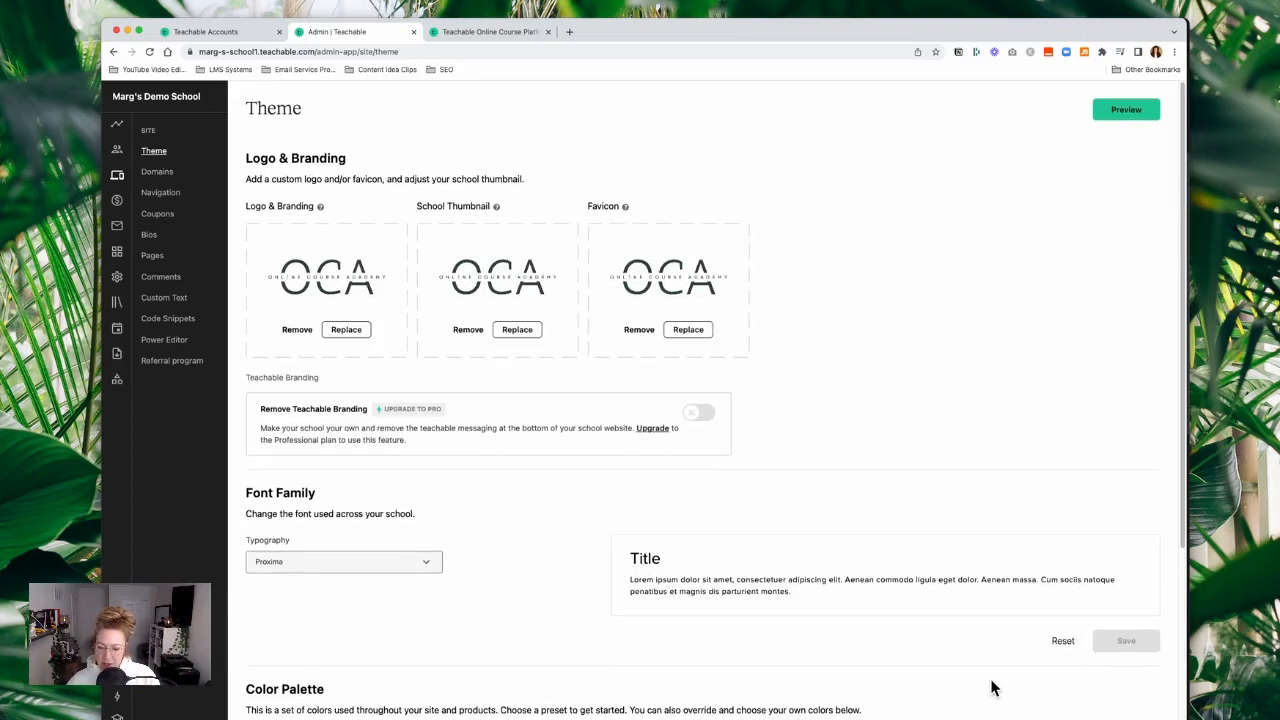
pyautogui.click(1130, 112)
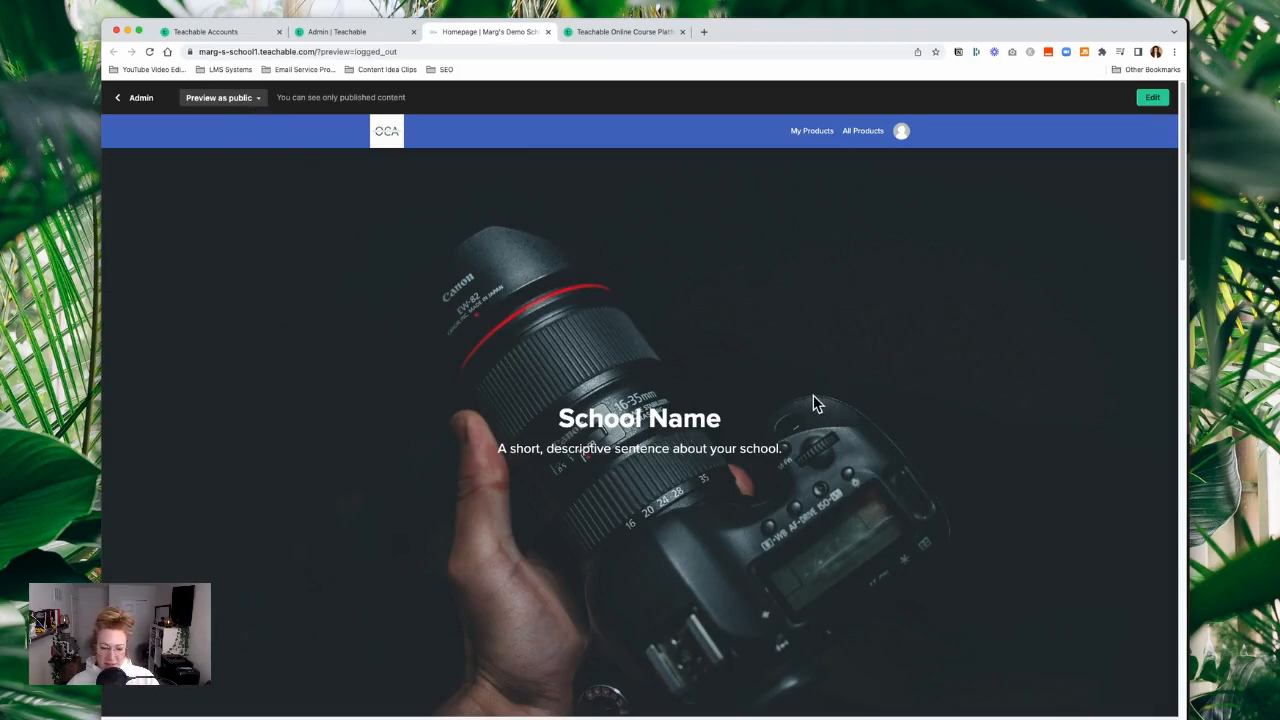
pyautogui.scroll(-2, 875, 407)
pyautogui.scroll(-10, 875, 415)
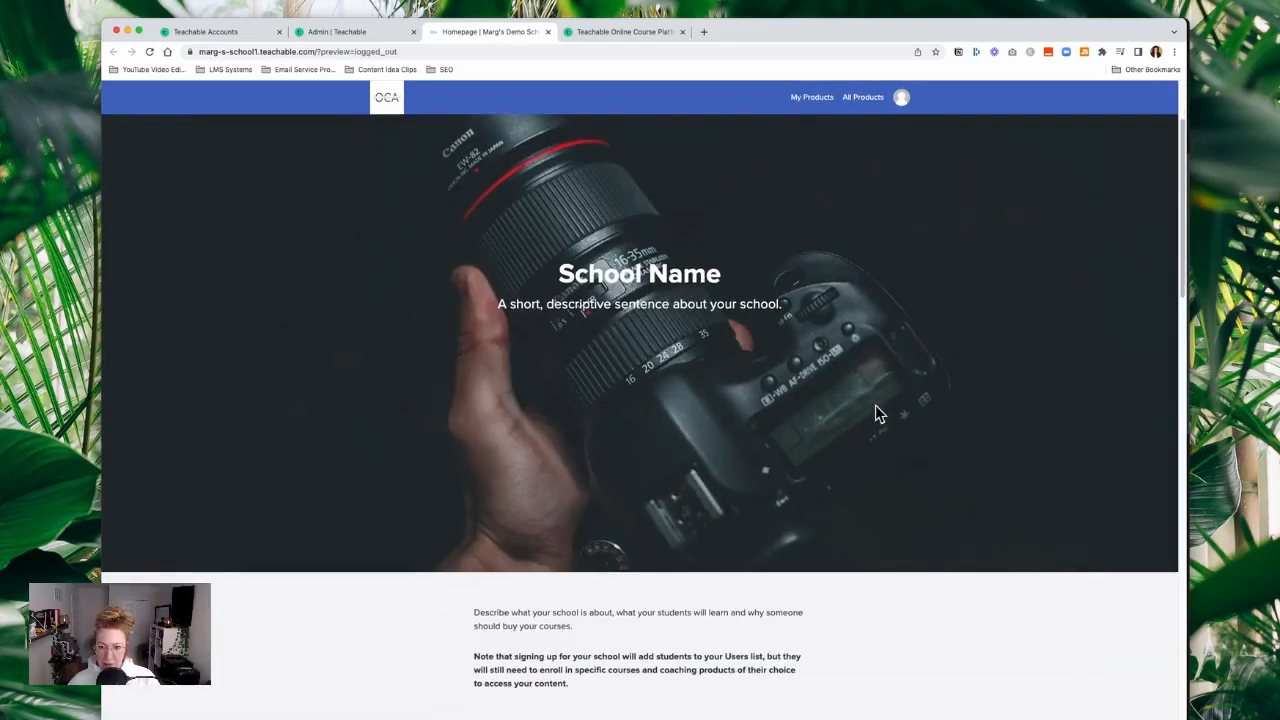
pyautogui.scroll(-14, 1026, 500)
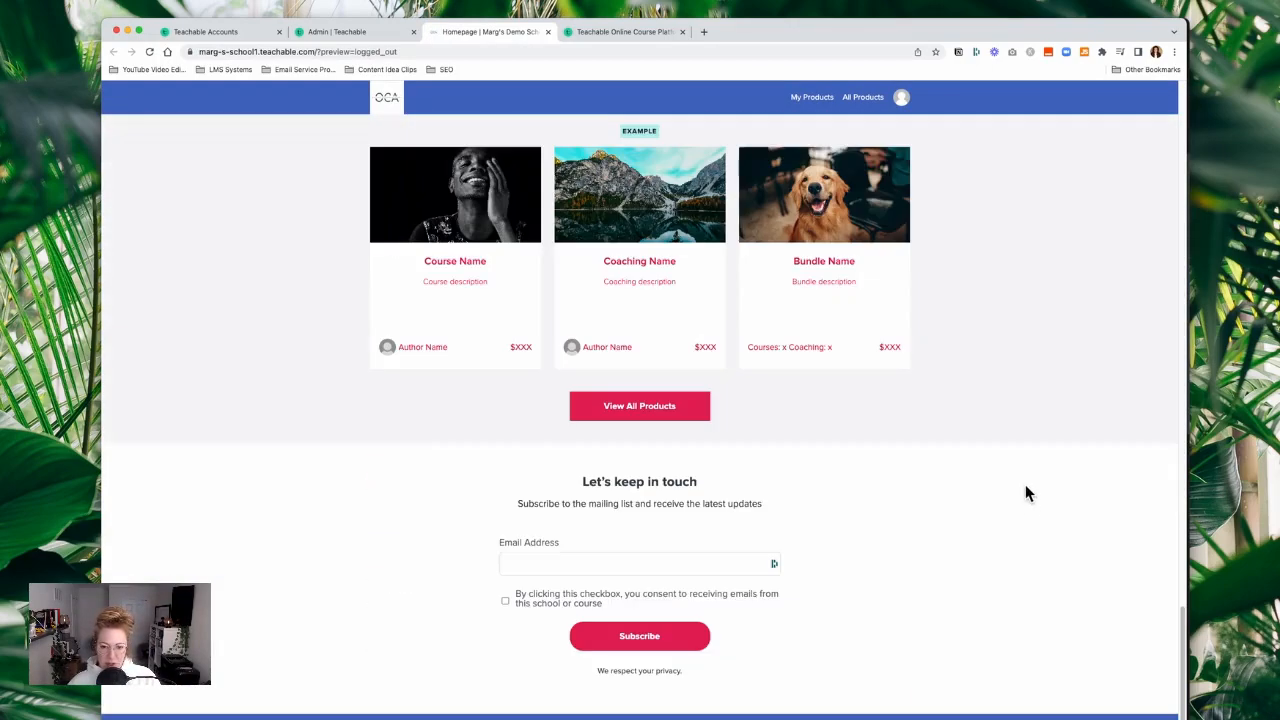
pyautogui.scroll(8, 1026, 490)
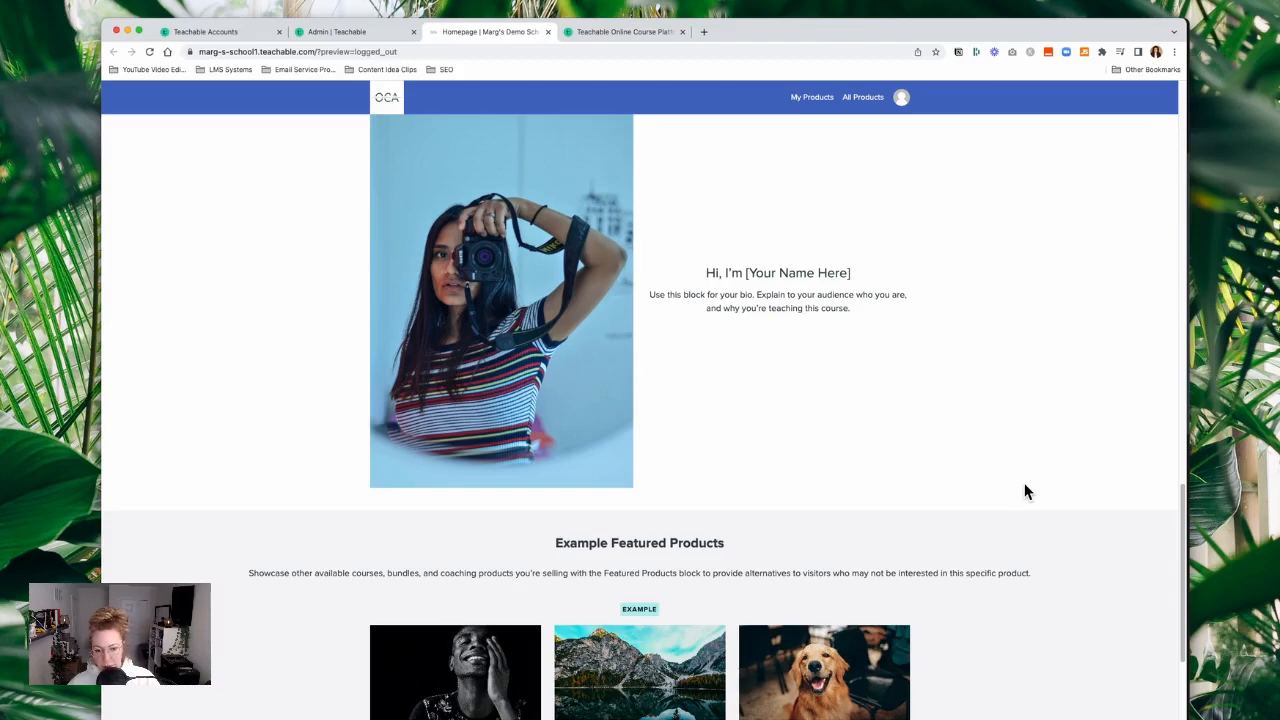
pyautogui.scroll(10, 1025, 490)
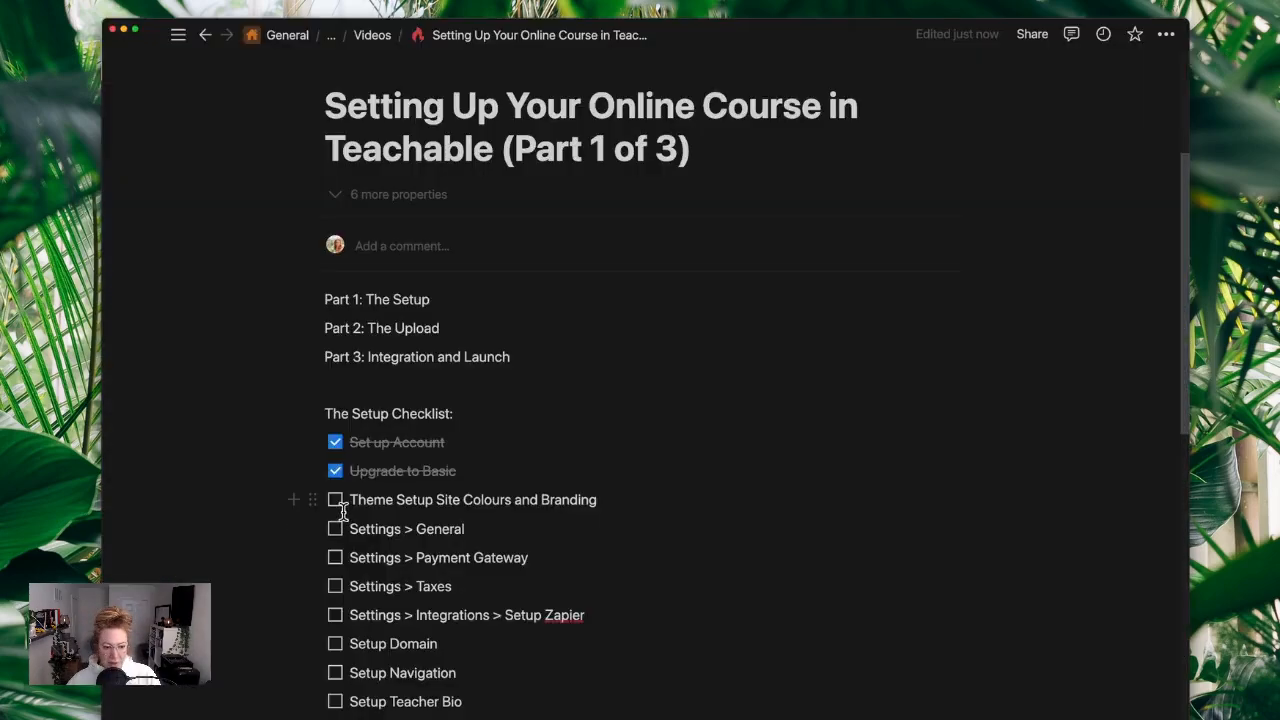
# - Mark "Theme Setup Site Colours and Branding" as done in the Notion checklist, and open the school's general settings in Teachable
pyautogui.click(340, 504)
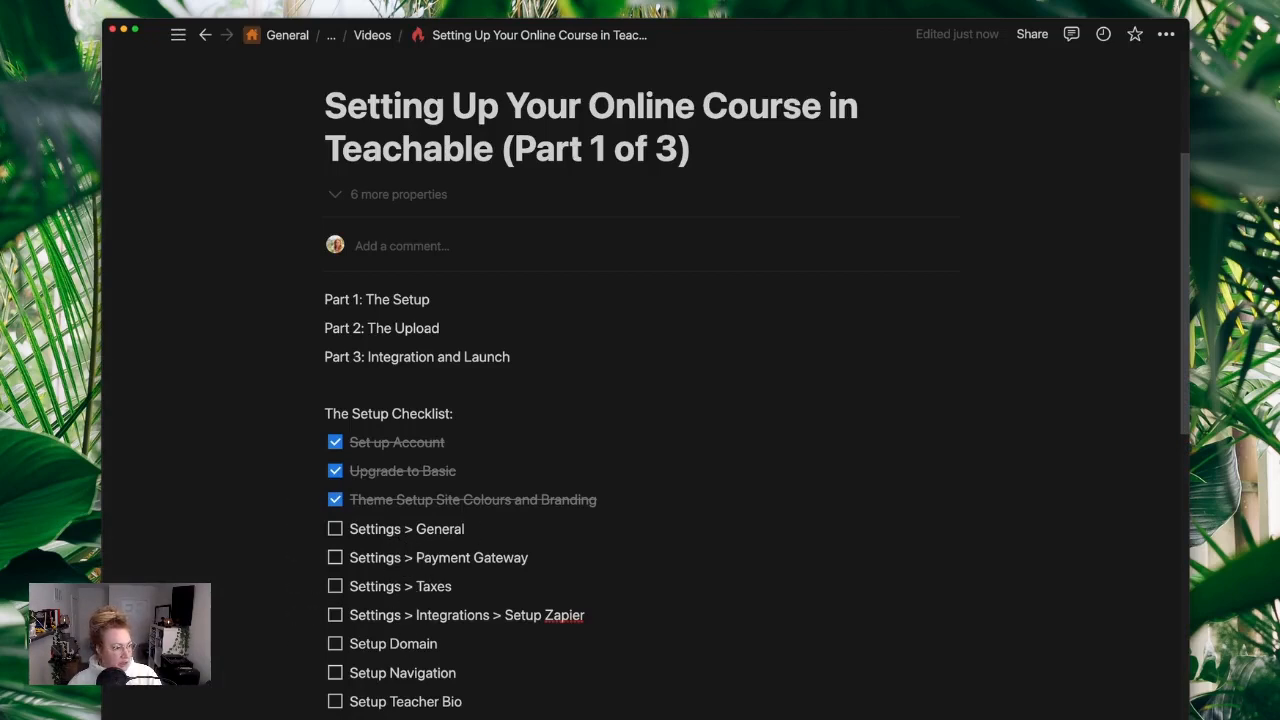
pyautogui.press('super+Tab')
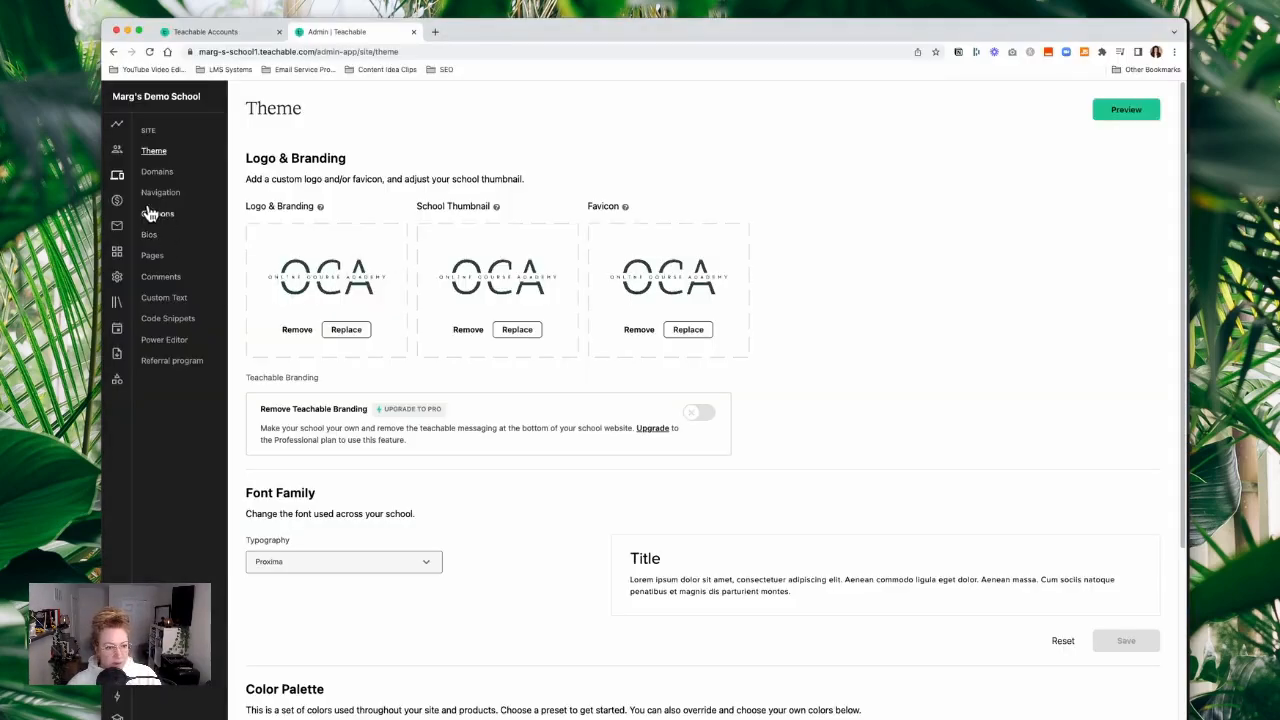
pyautogui.click(118, 279)
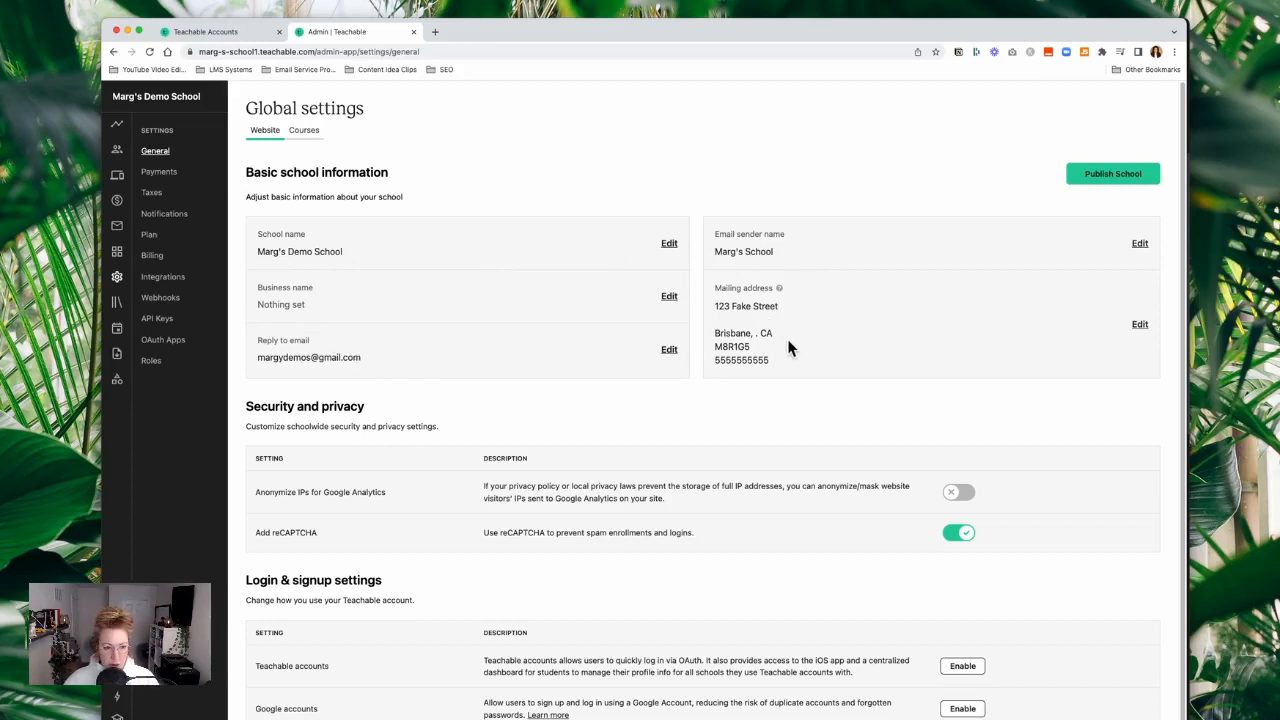
# - Enable both Teachable accounts and Google accounts in the school's login and signup settings
pyautogui.scroll(-2, 724, 333)
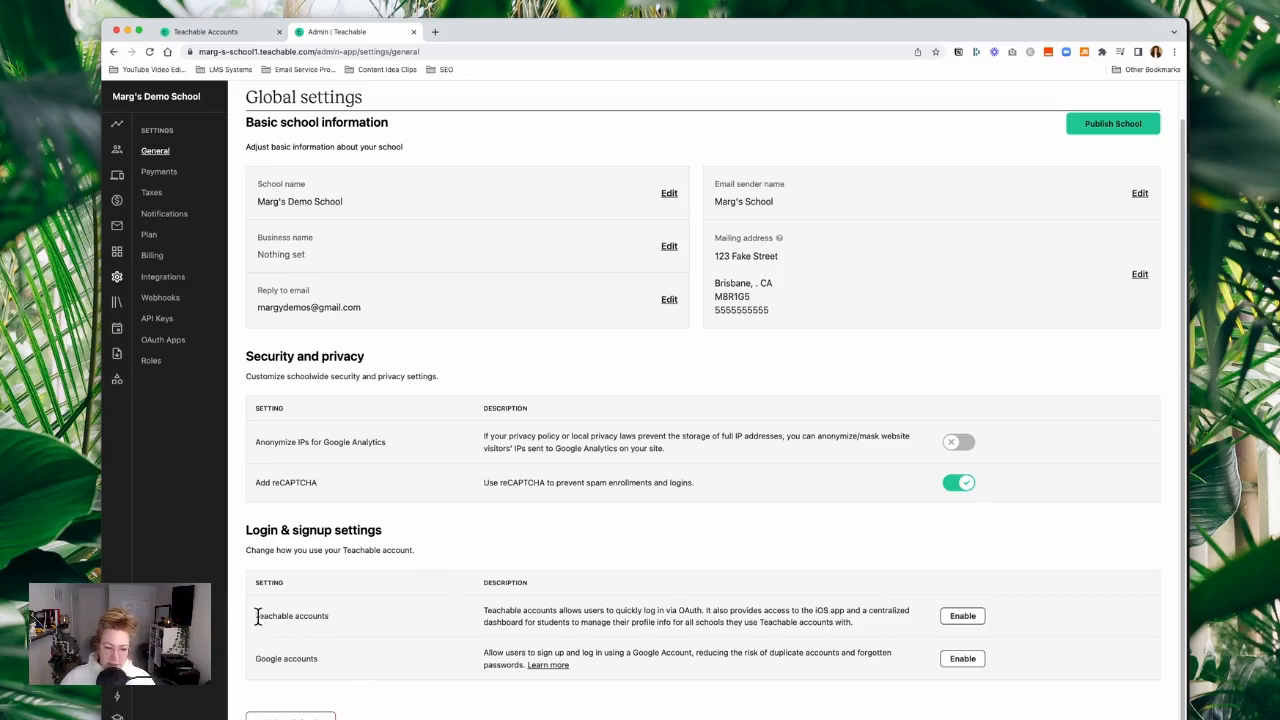
pyautogui.moveTo(257, 616); pyautogui.dragTo(350, 620)
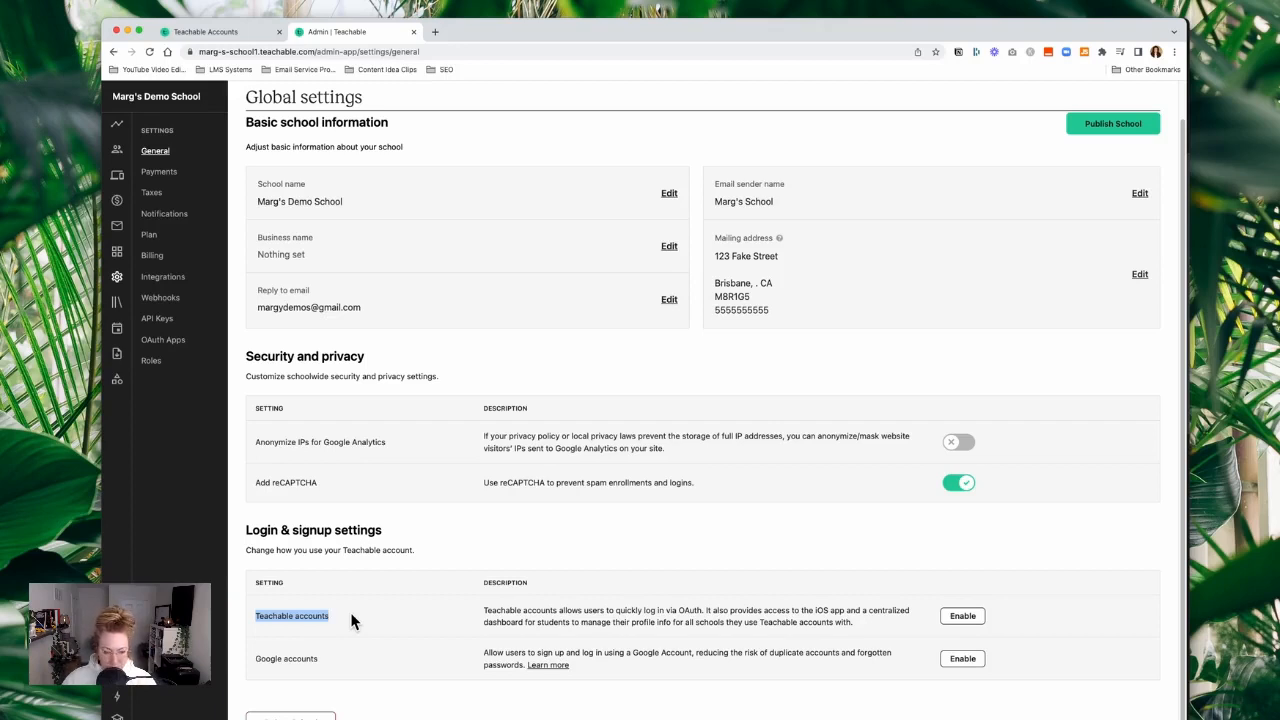
pyautogui.click(965, 617)
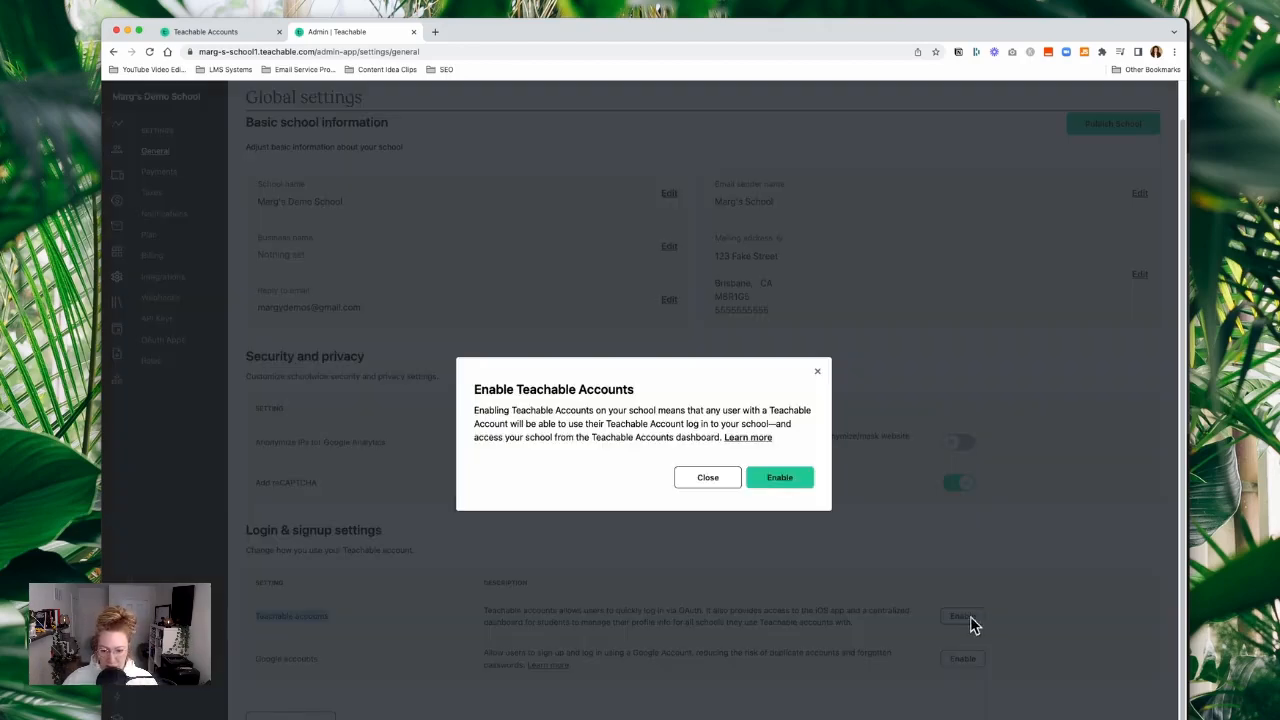
pyautogui.click(786, 477)
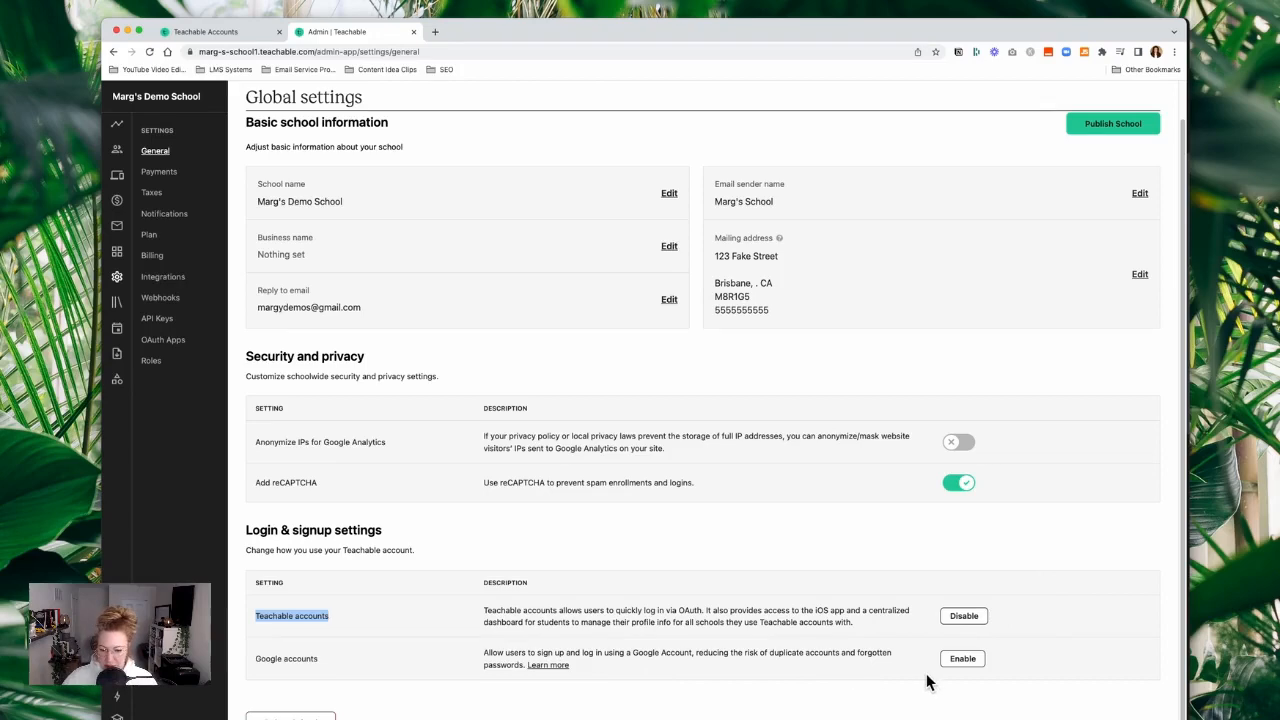
pyautogui.click(958, 662)
pyautogui.click(785, 500)
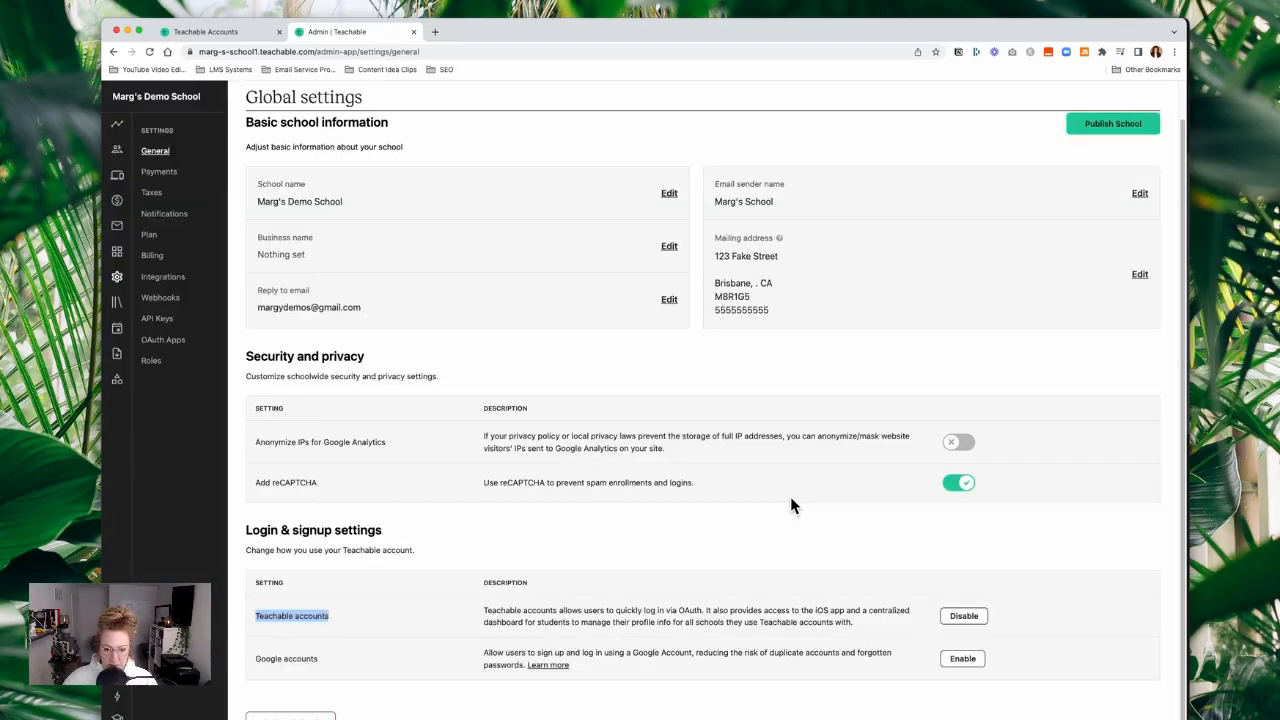
pyautogui.scroll(2, 810, 565)
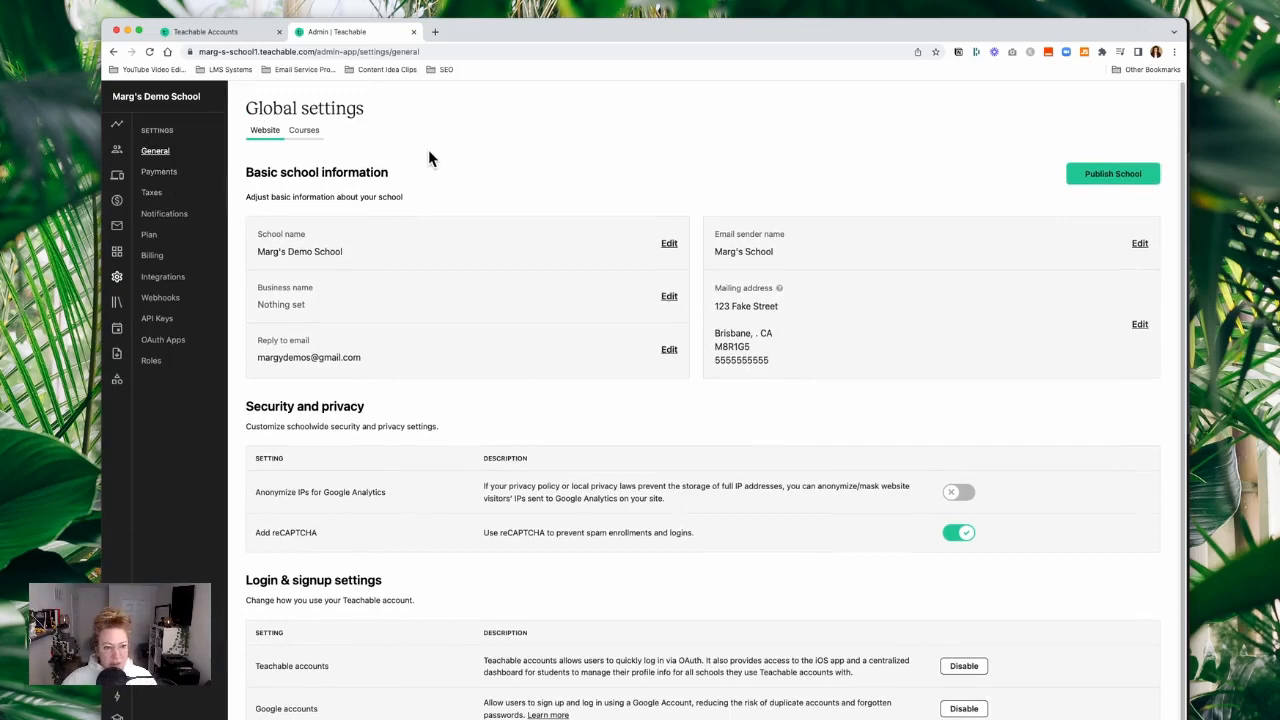
# - Turn off "Autoplay videos" in the global course settings and return to the website settings
pyautogui.click(305, 131)
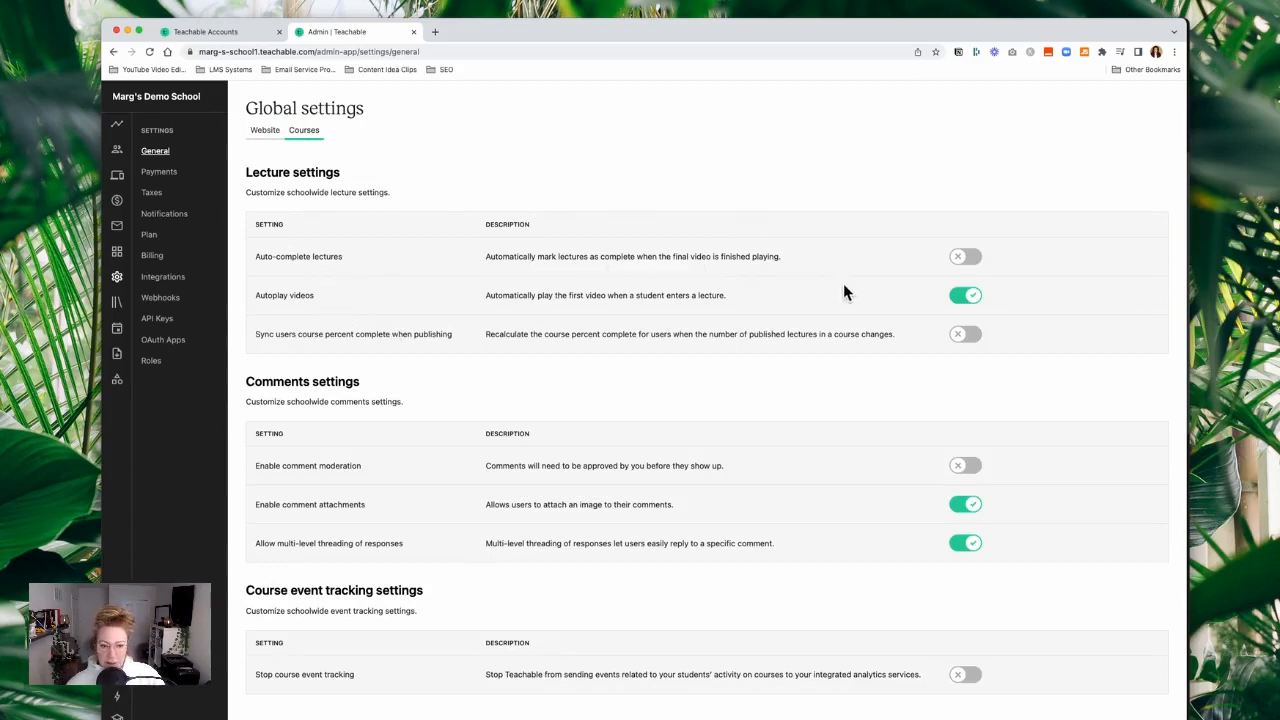
pyautogui.click(975, 305)
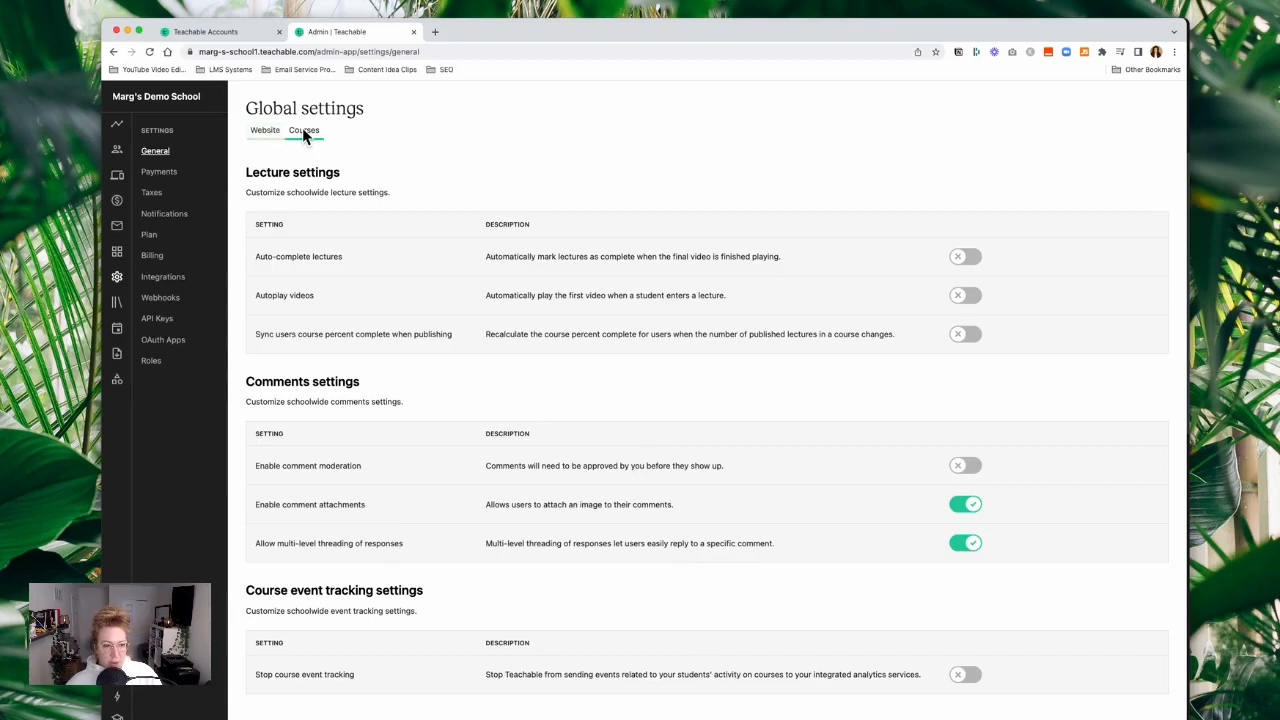
pyautogui.click(265, 136)
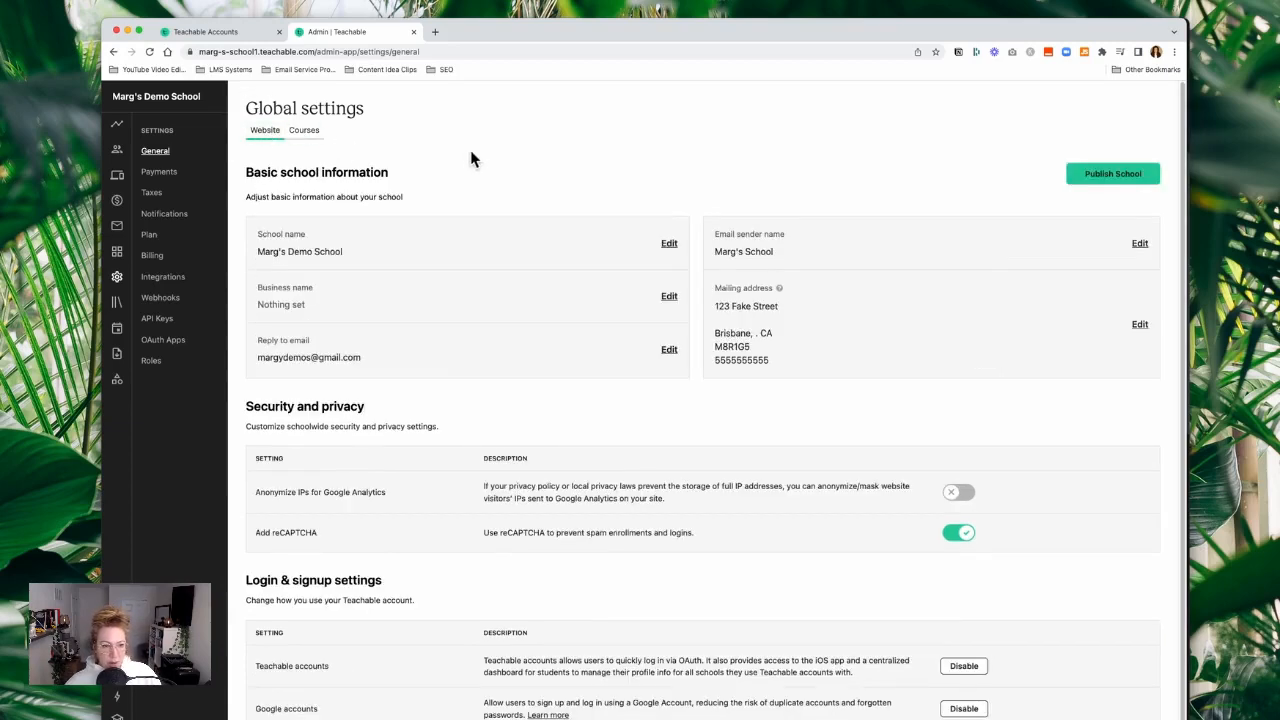
# - Open the payment settings, set payouts to weekly, and skip enabling BackOffice
pyautogui.click(170, 177)
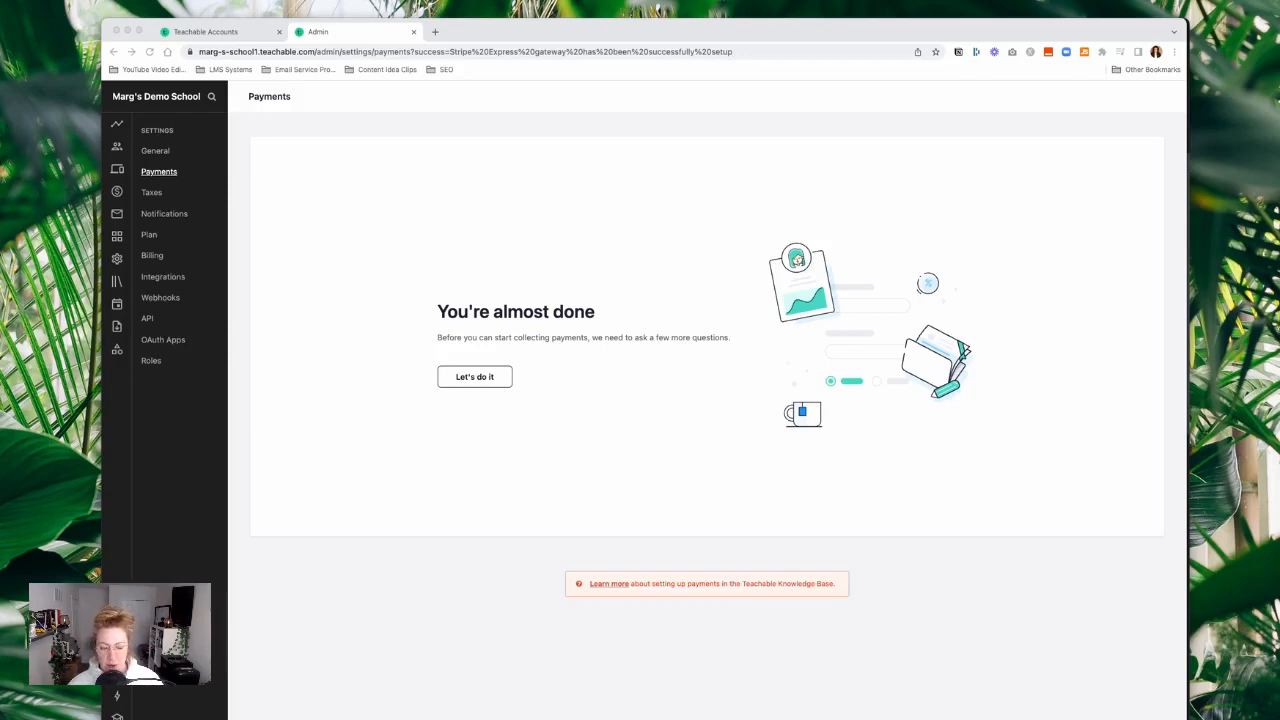
pyautogui.click(481, 381)
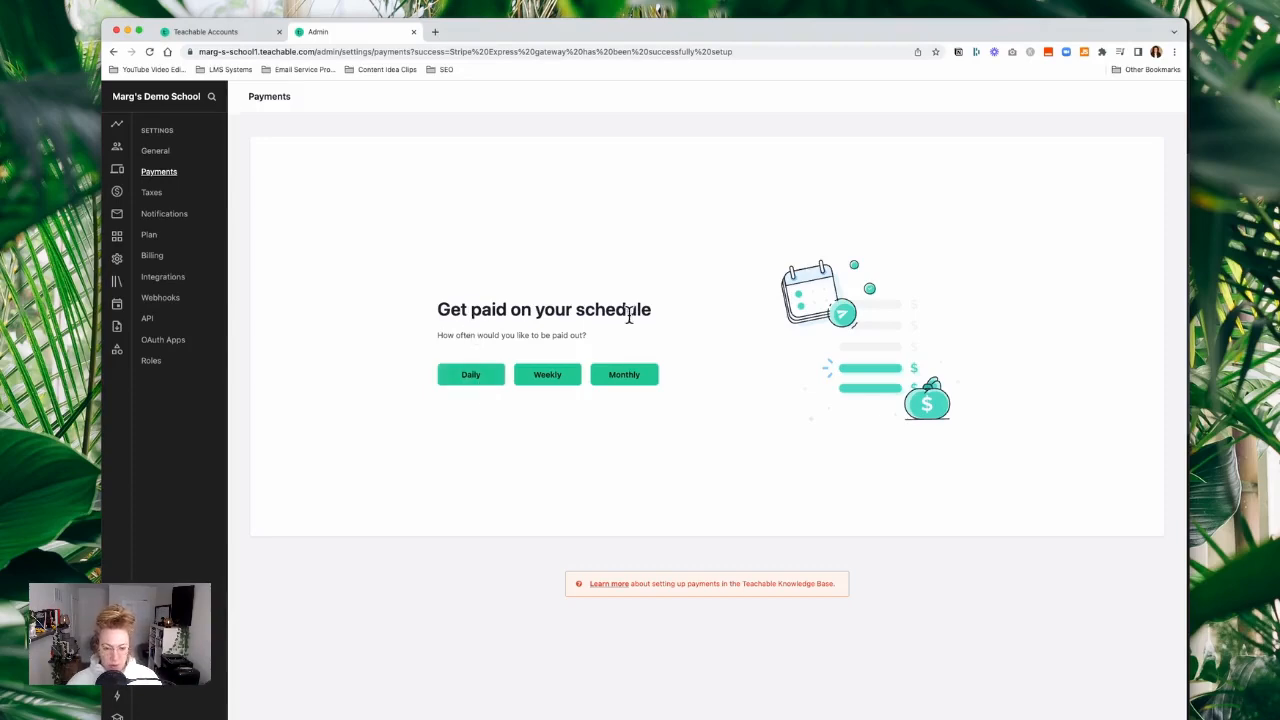
pyautogui.click(555, 380)
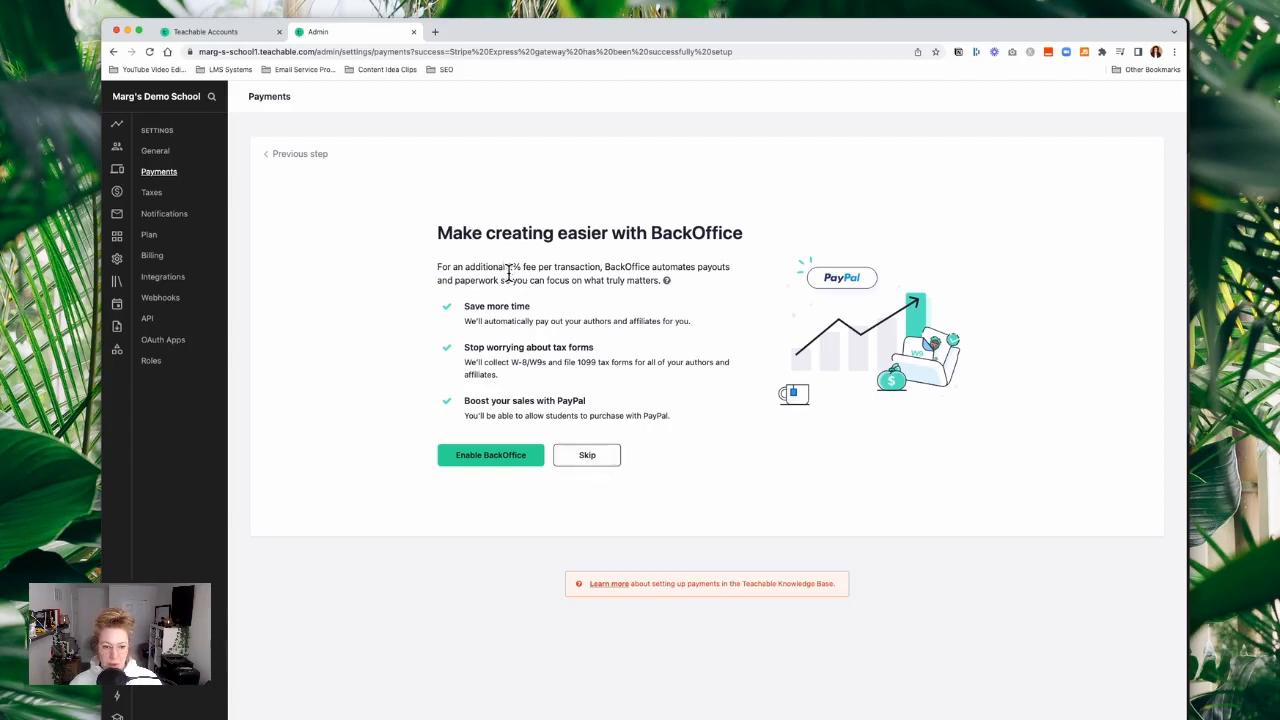
pyautogui.moveTo(508, 267); pyautogui.dragTo(516, 269)
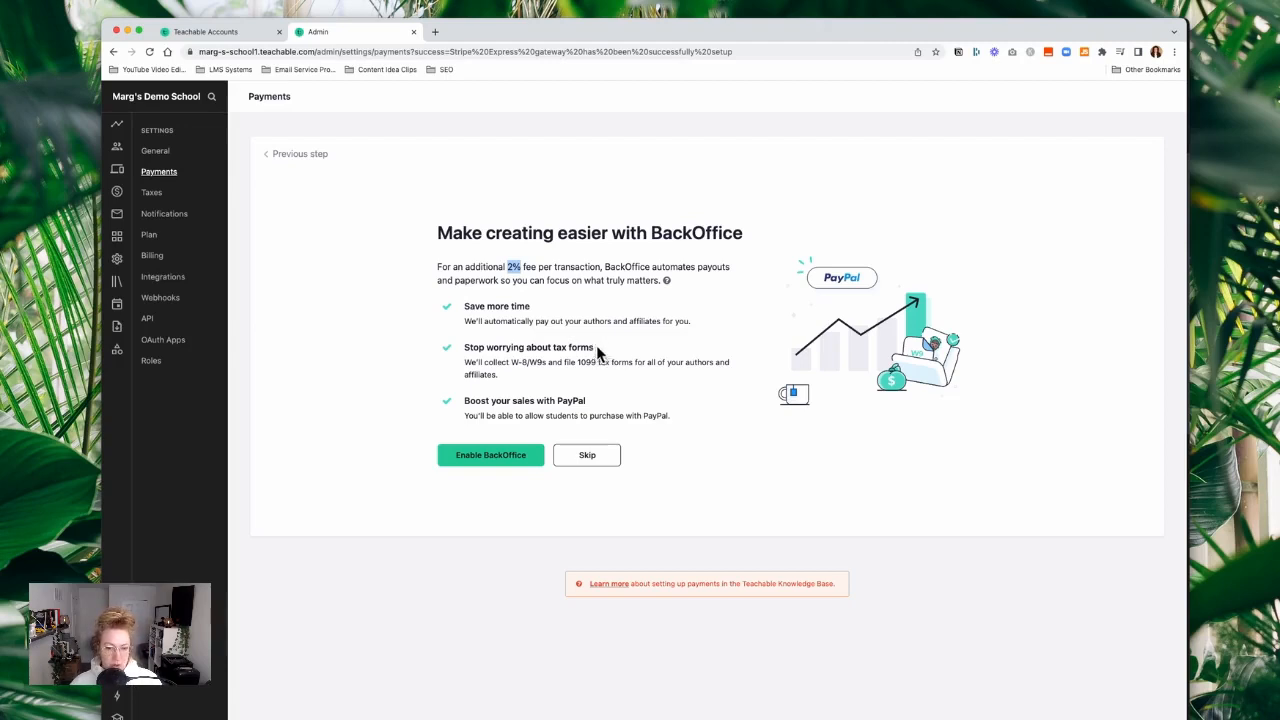
pyautogui.click(553, 281)
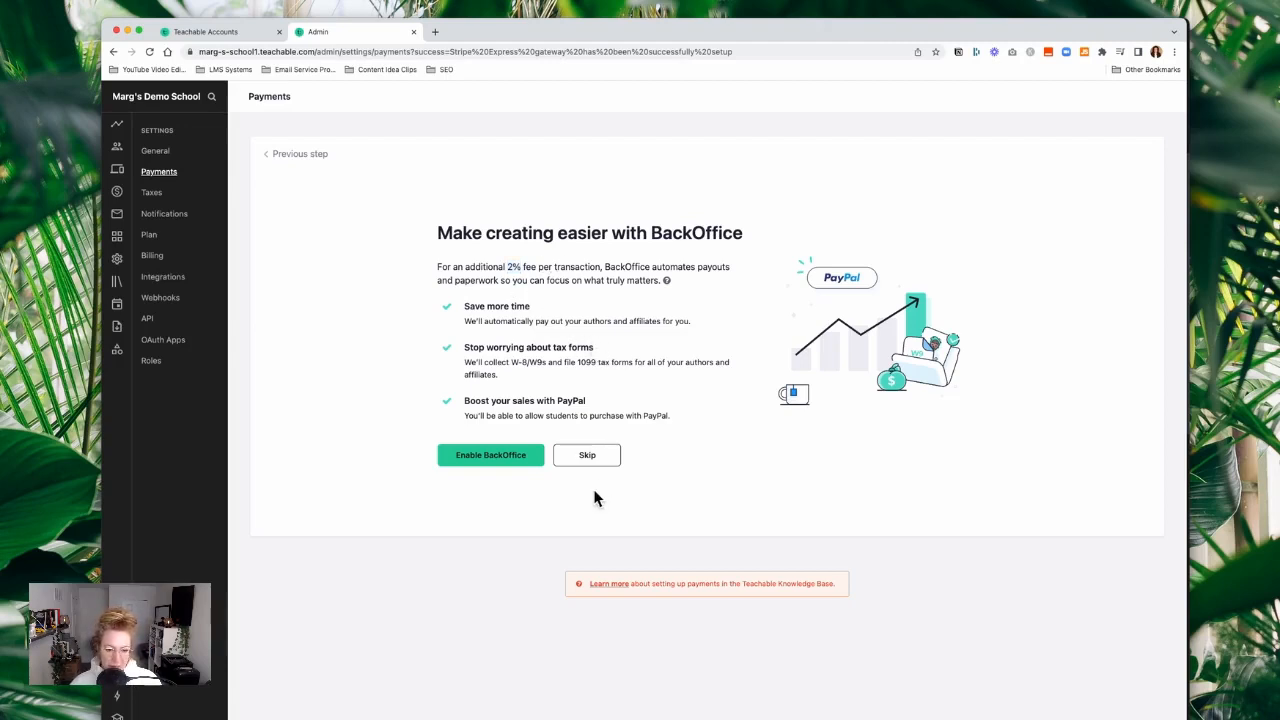
pyautogui.click(594, 456)
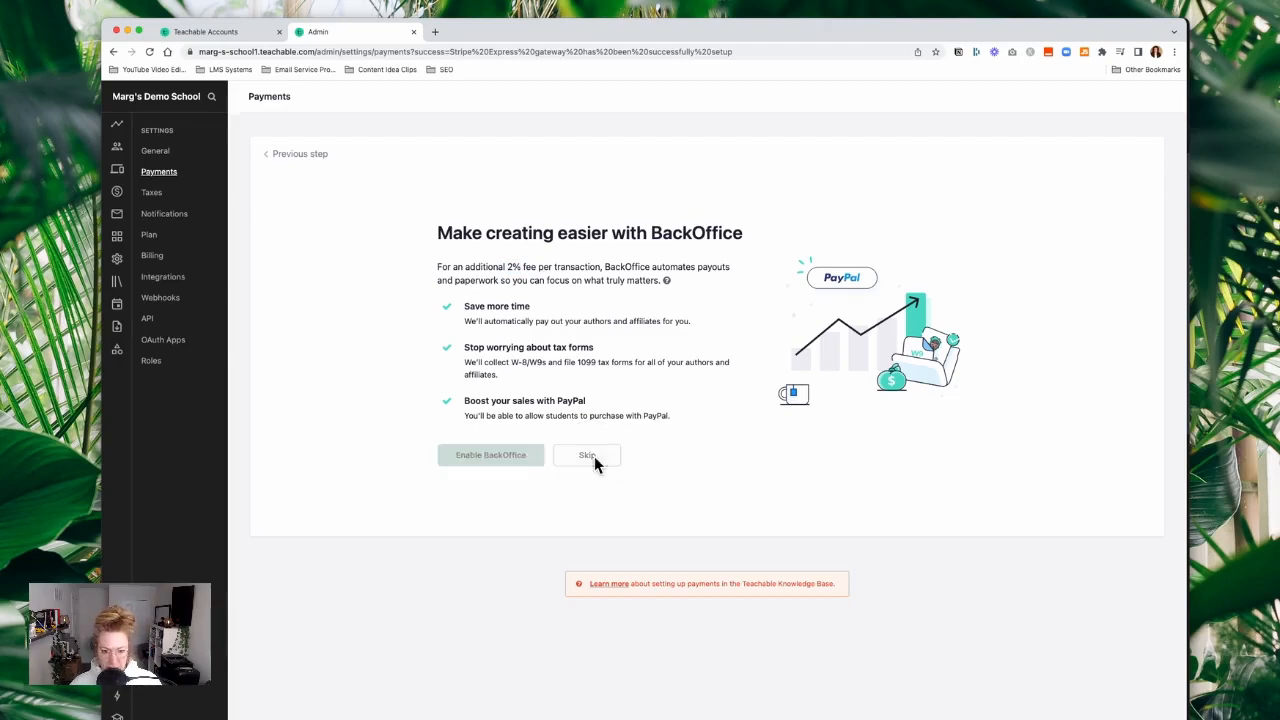
# - Answer the course plan questions with Tech and Gaming as the course type and $20 - $100 as the average price range
pyautogui.click(574, 322)
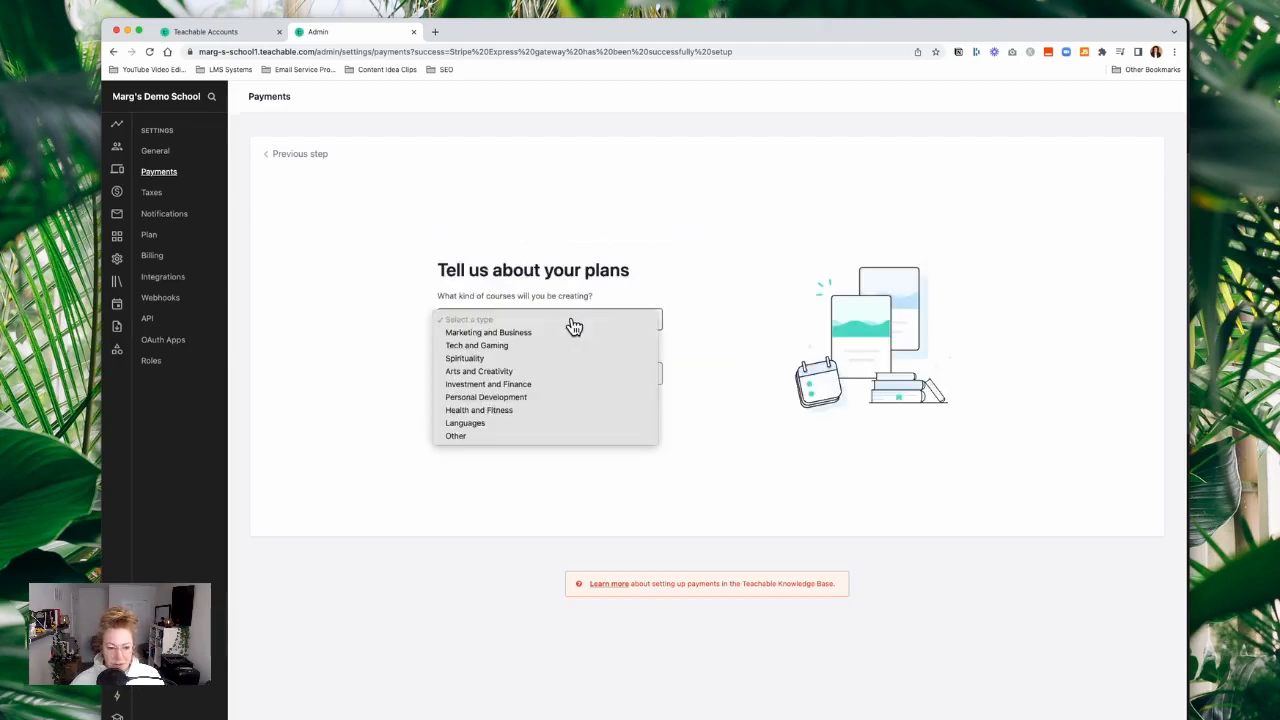
pyautogui.click(583, 345)
pyautogui.click(566, 384)
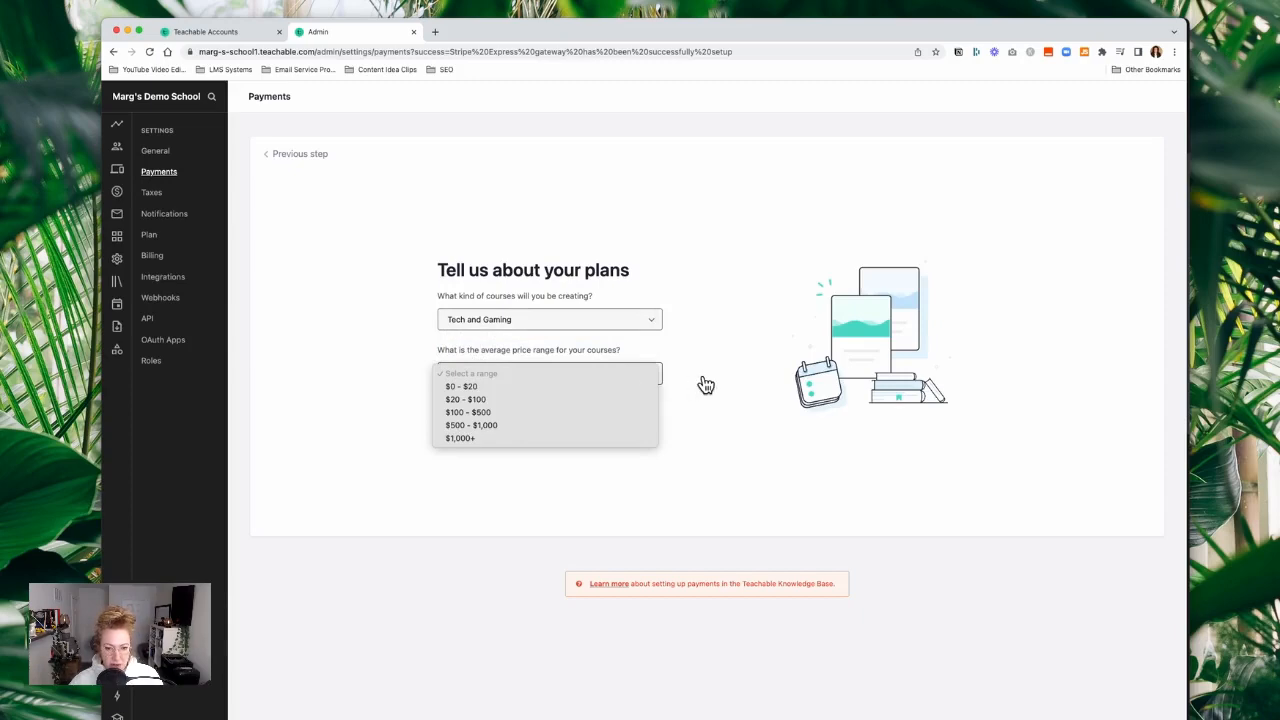
pyautogui.click(526, 400)
pyautogui.click(472, 420)
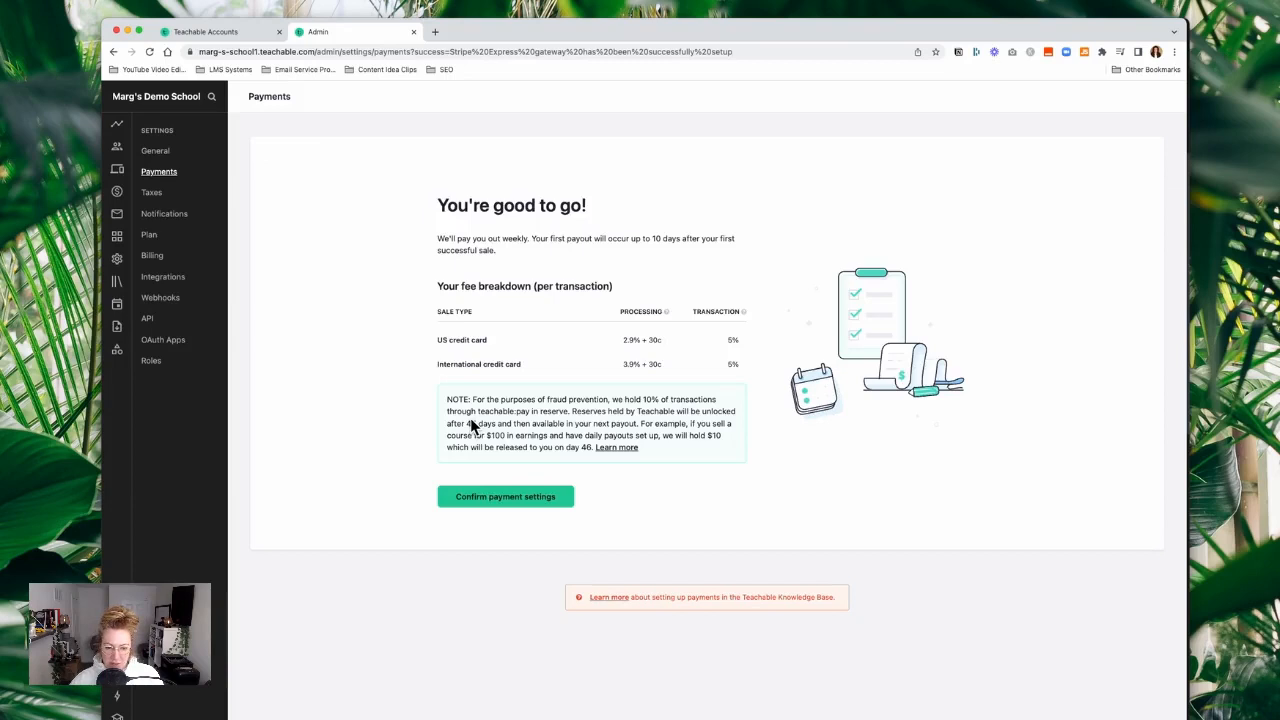
# - Check the processing and transaction fees for US credit card sales, and confirm the payment settings
pyautogui.doubleClick(733, 341)
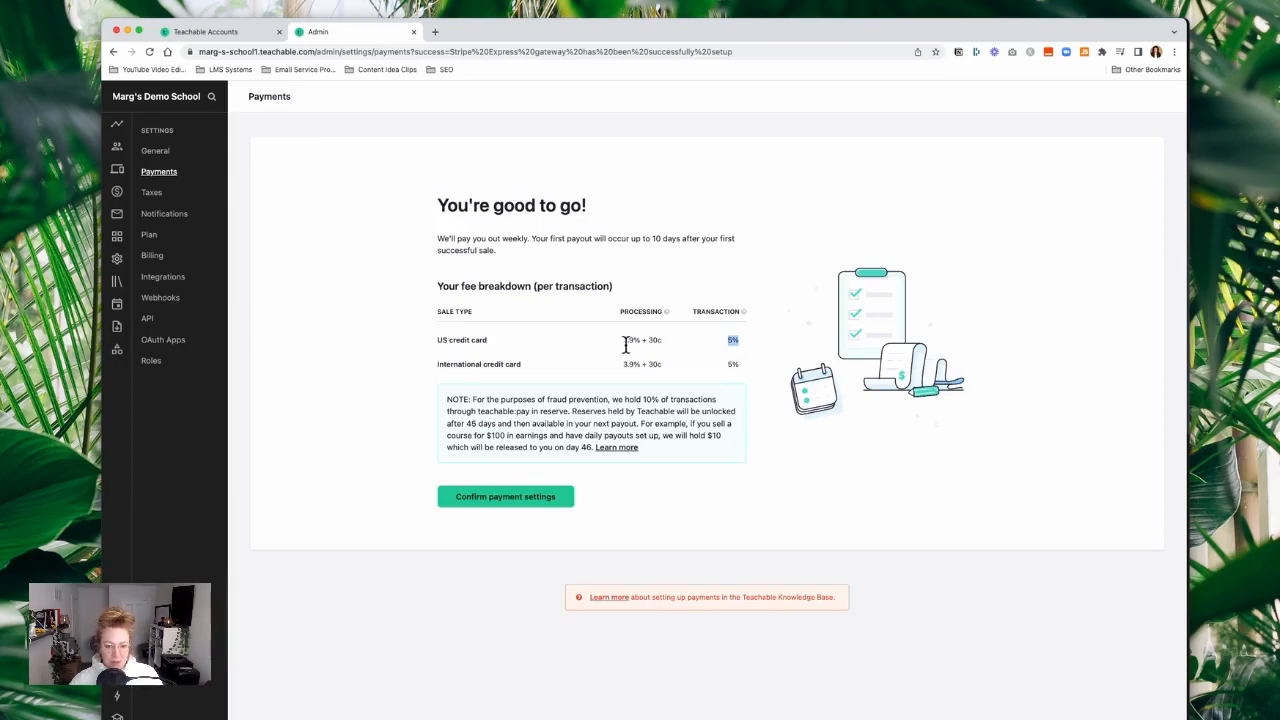
pyautogui.moveTo(627, 341); pyautogui.dragTo(672, 347)
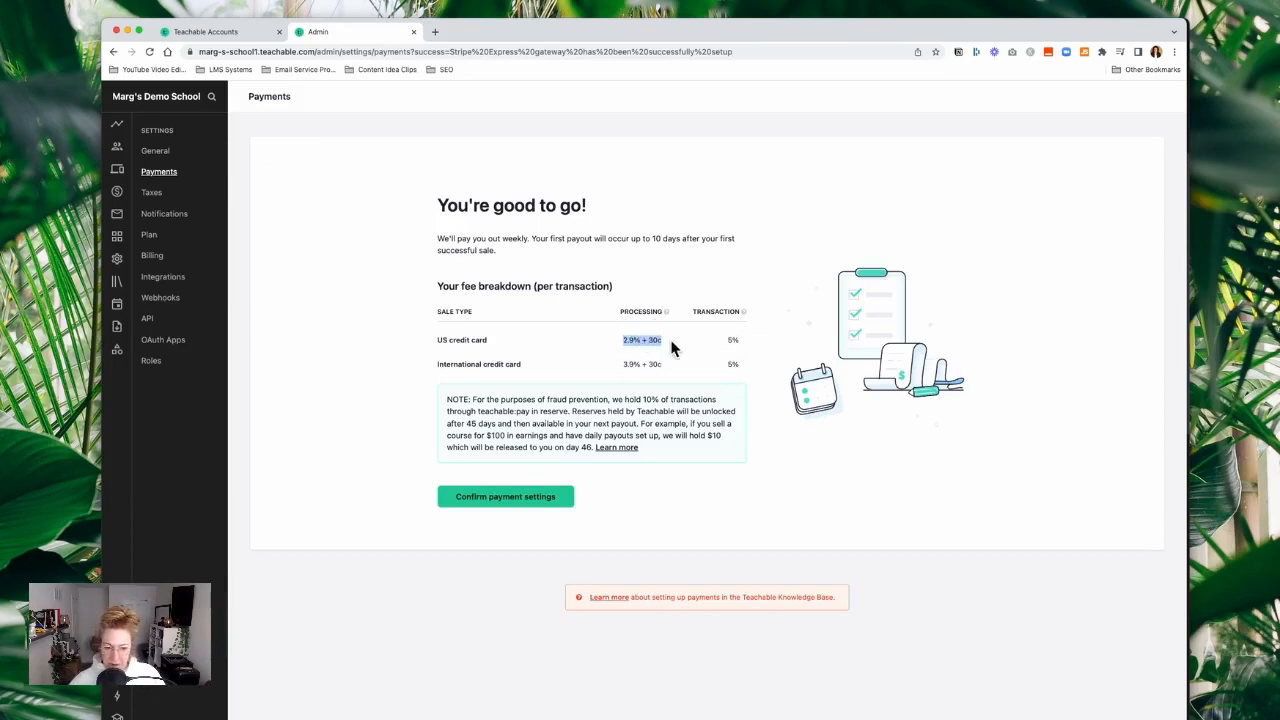
pyautogui.click(625, 348)
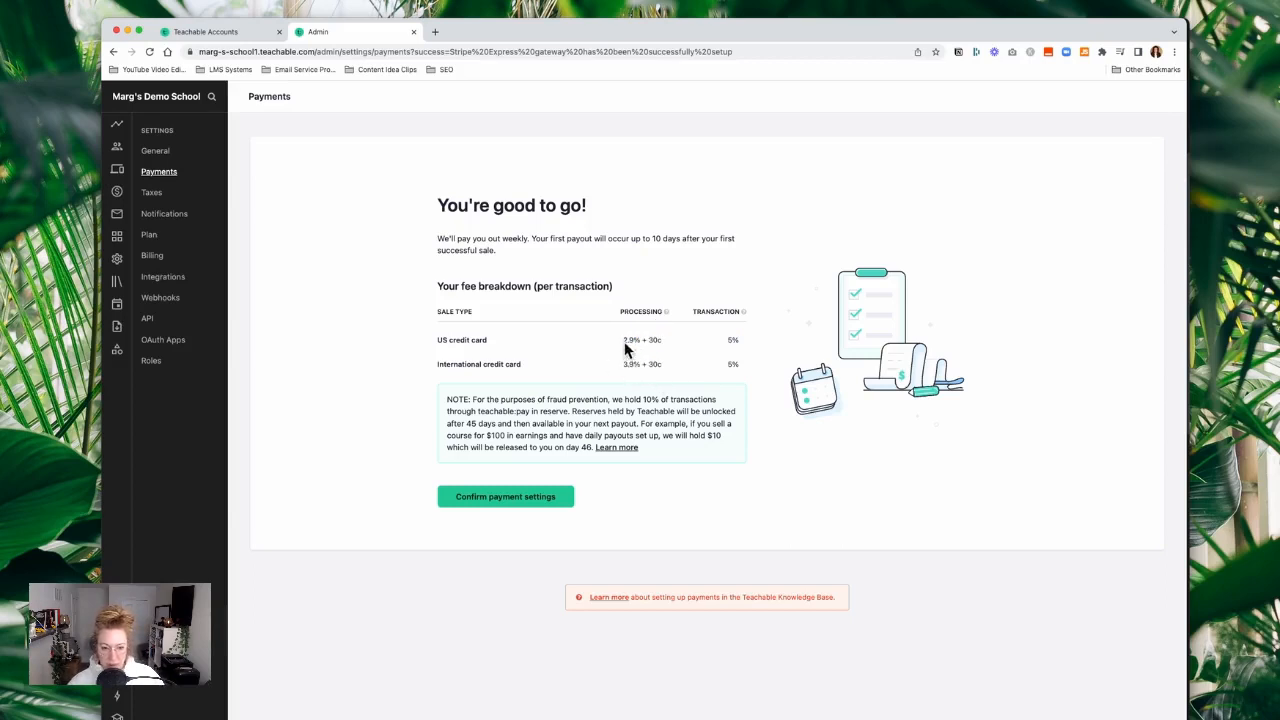
pyautogui.moveTo(625, 340); pyautogui.dragTo(668, 344)
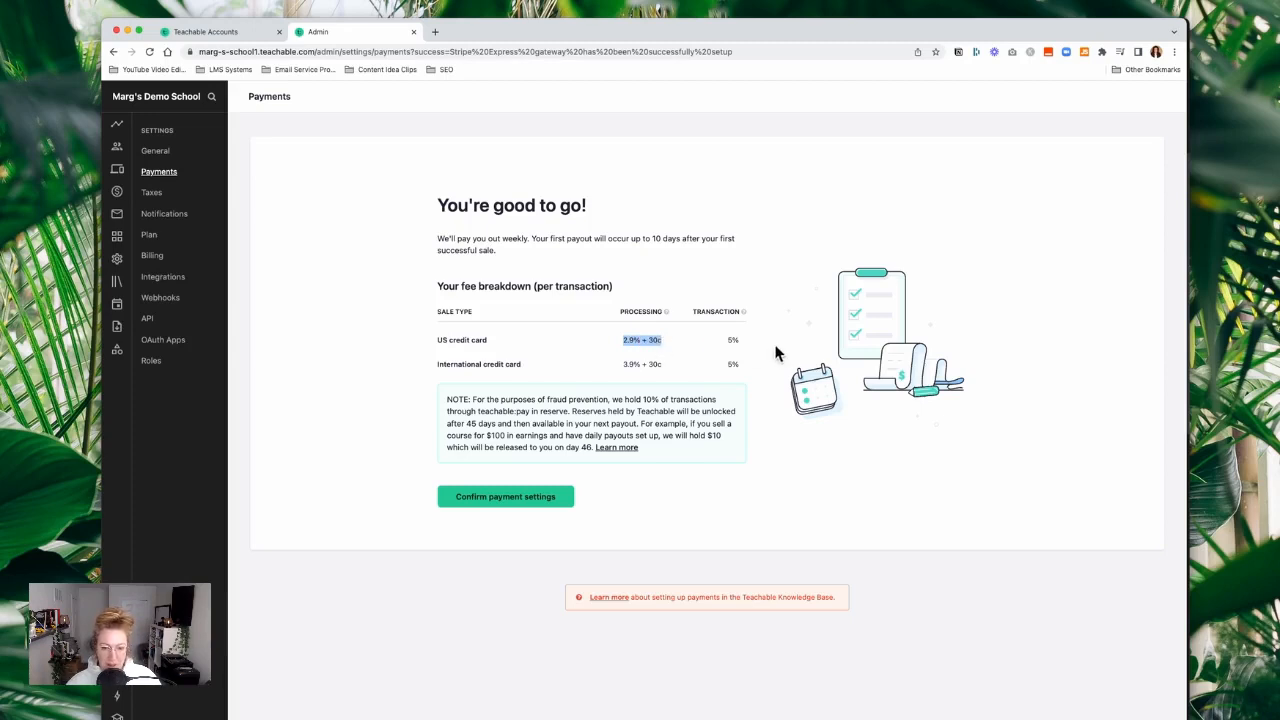
pyautogui.moveTo(728, 340); pyautogui.dragTo(745, 348)
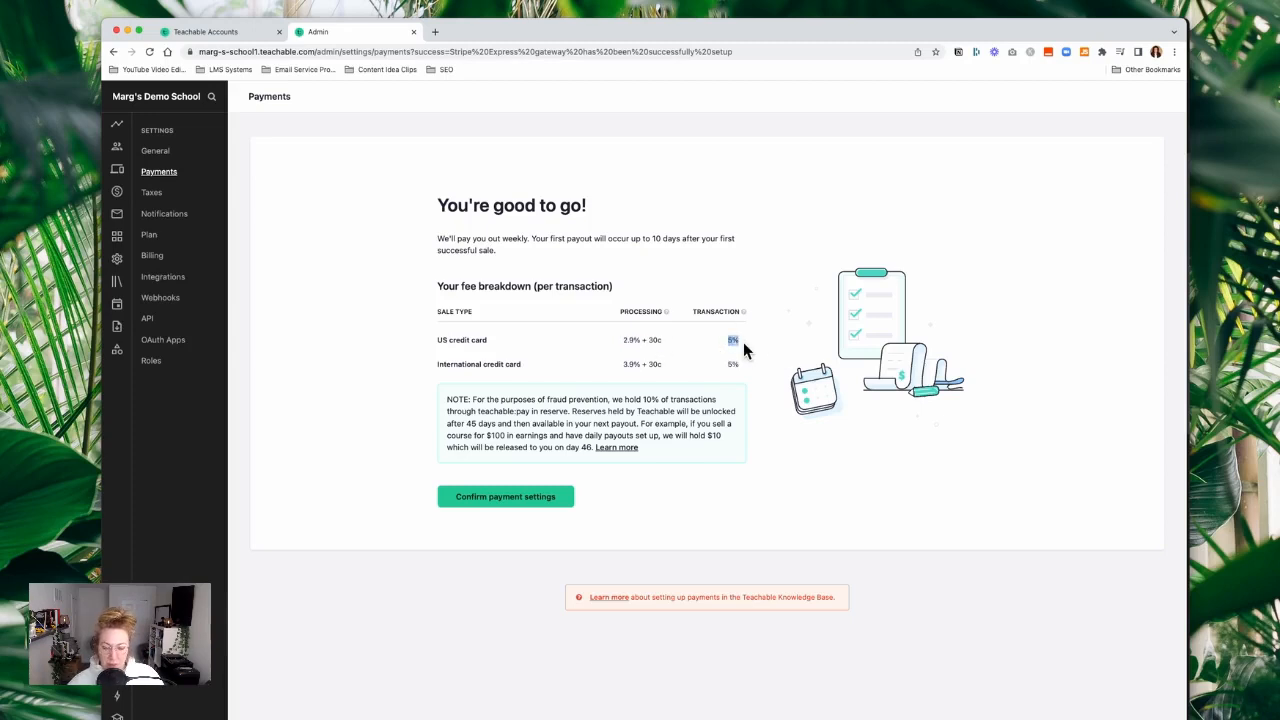
pyautogui.click(546, 500)
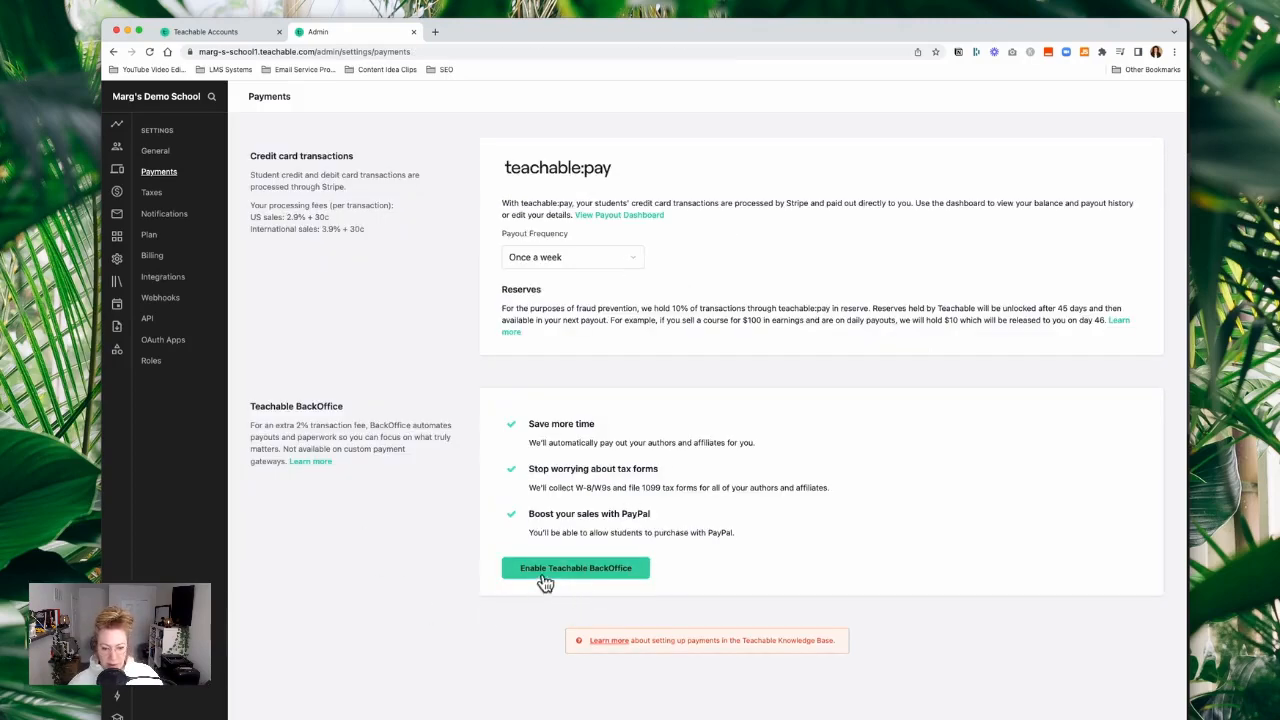
# - Open the tax settings and examine the accepted tax ID types and the Tax ID field
pyautogui.click(584, 572)
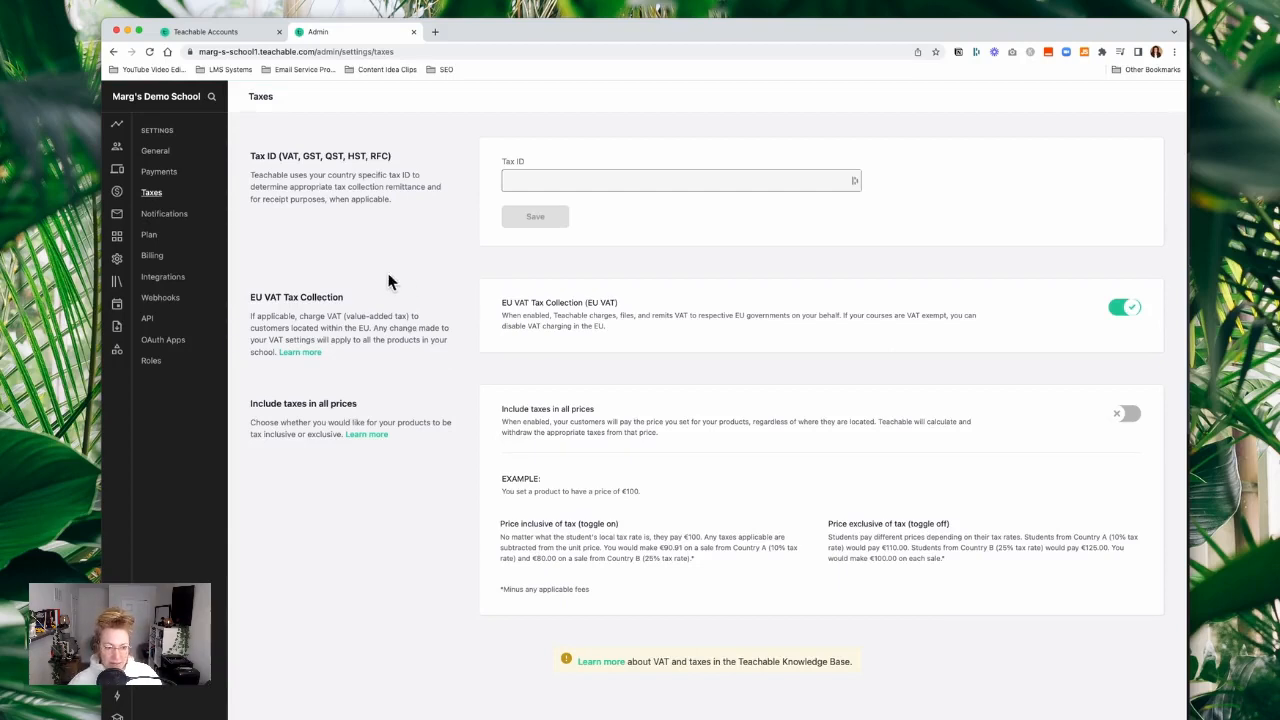
pyautogui.click(290, 158)
pyautogui.moveTo(292, 160); pyautogui.dragTo(375, 155)
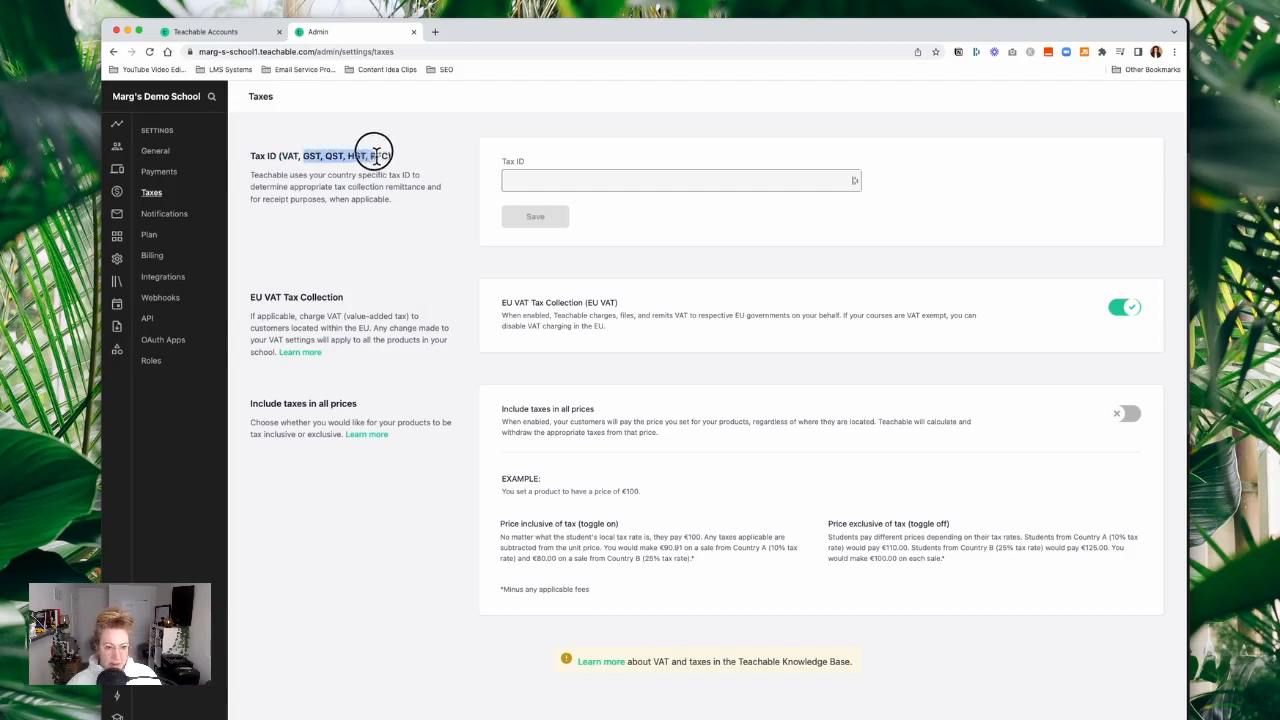
pyautogui.click(431, 283)
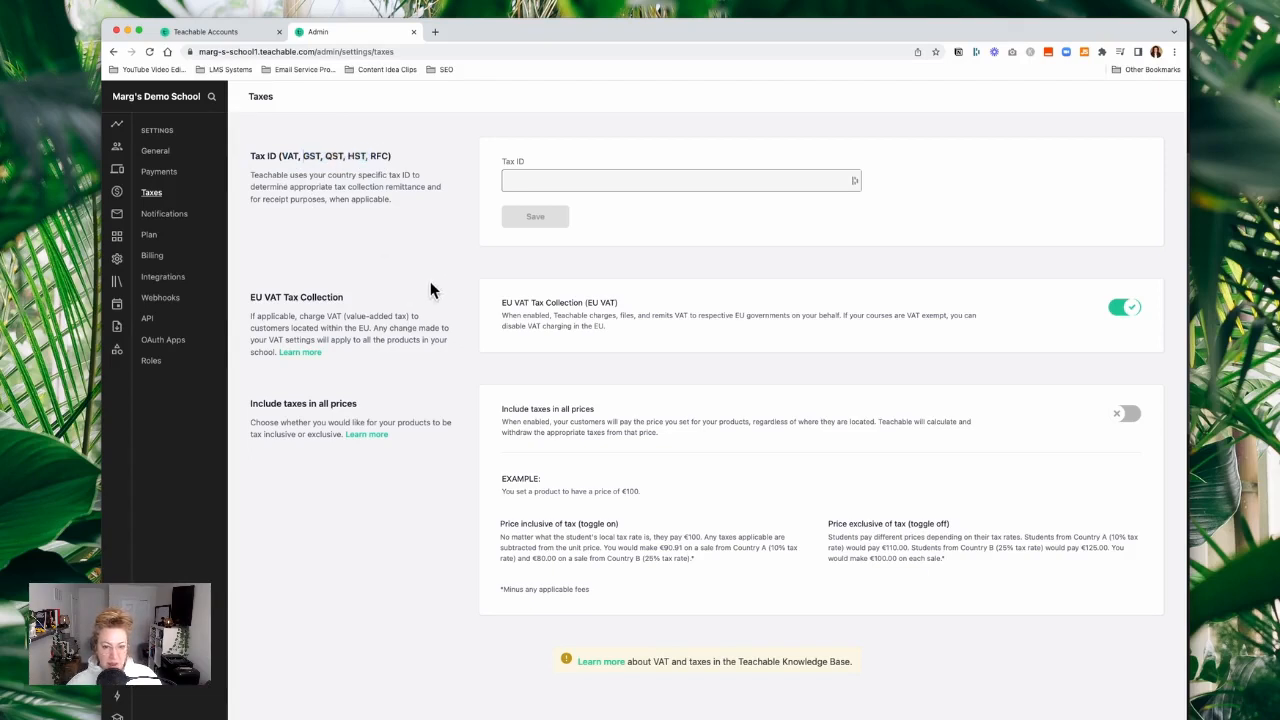
pyautogui.click(600, 183)
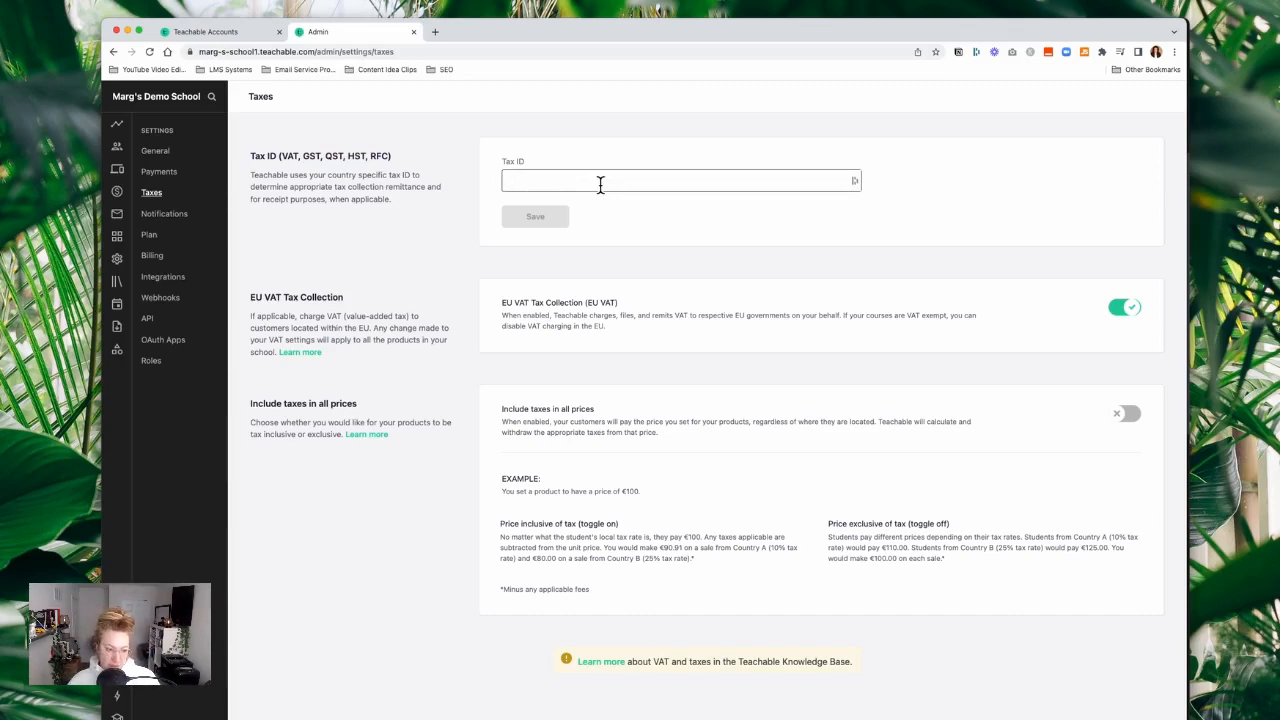
pyautogui.tripleClick(258, 158)
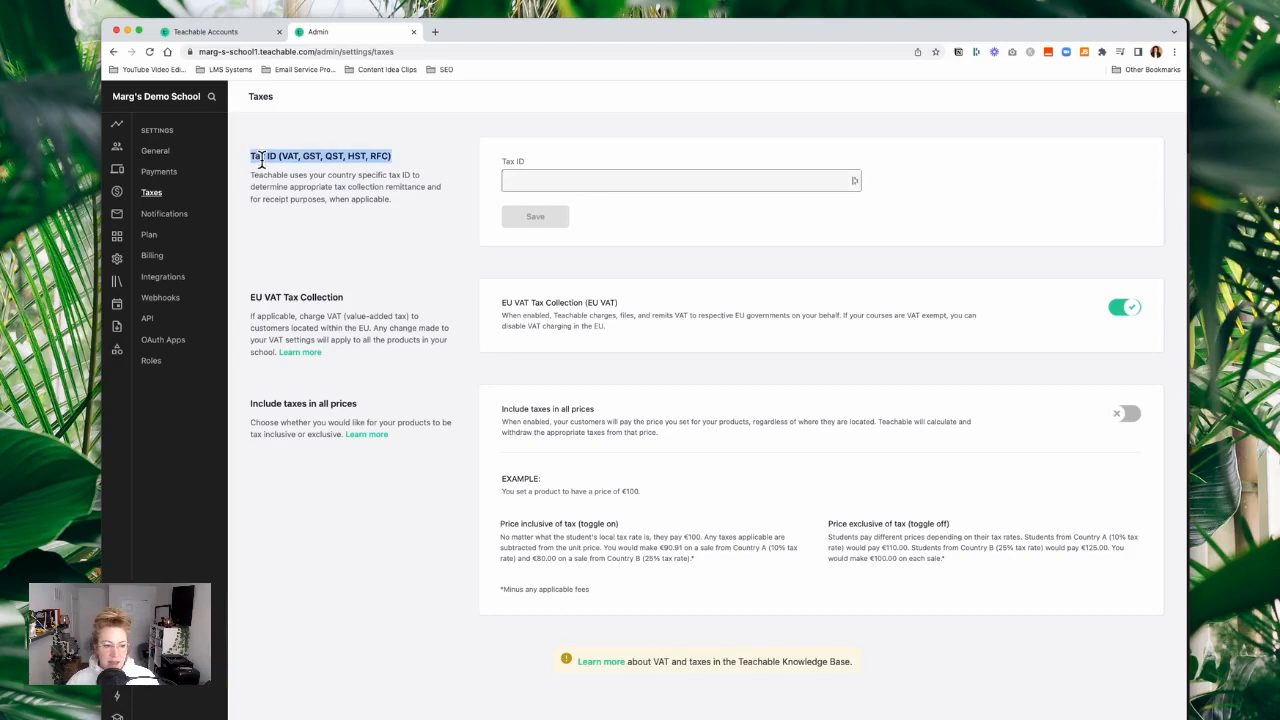
pyautogui.click(571, 182)
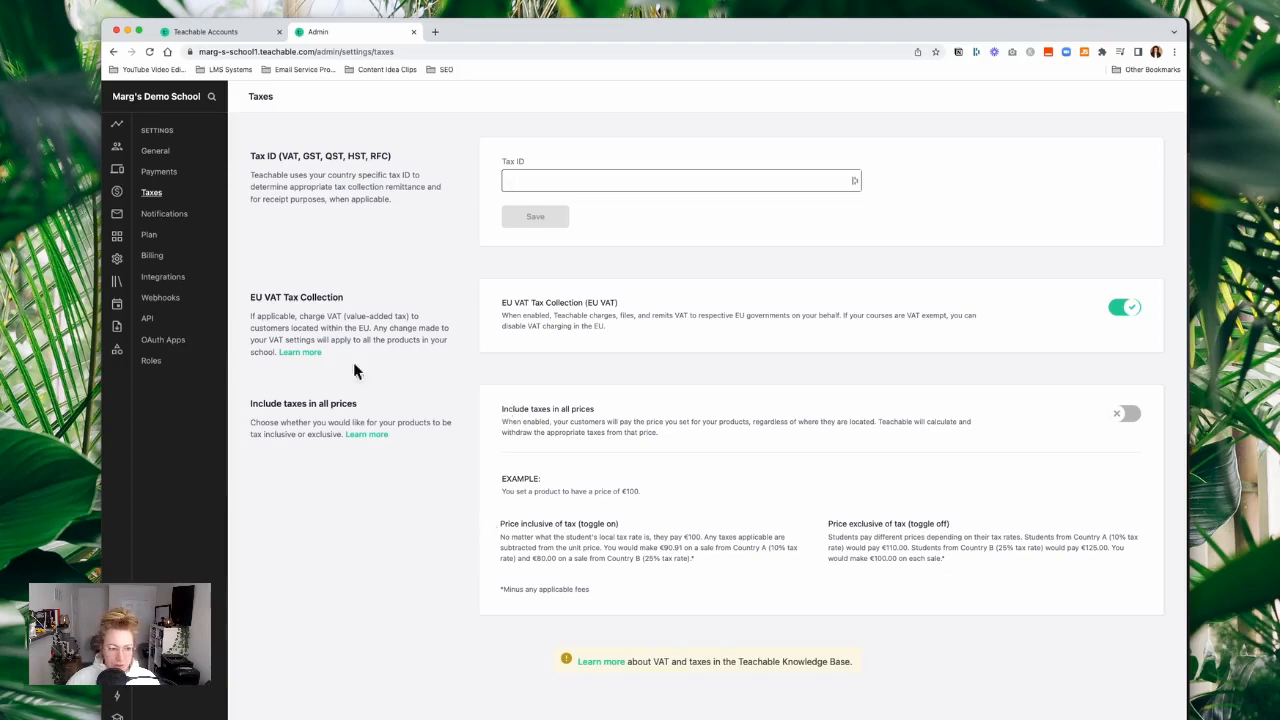
# - Look through the notification and plan settings, and open the school's integrations page
pyautogui.click(182, 221)
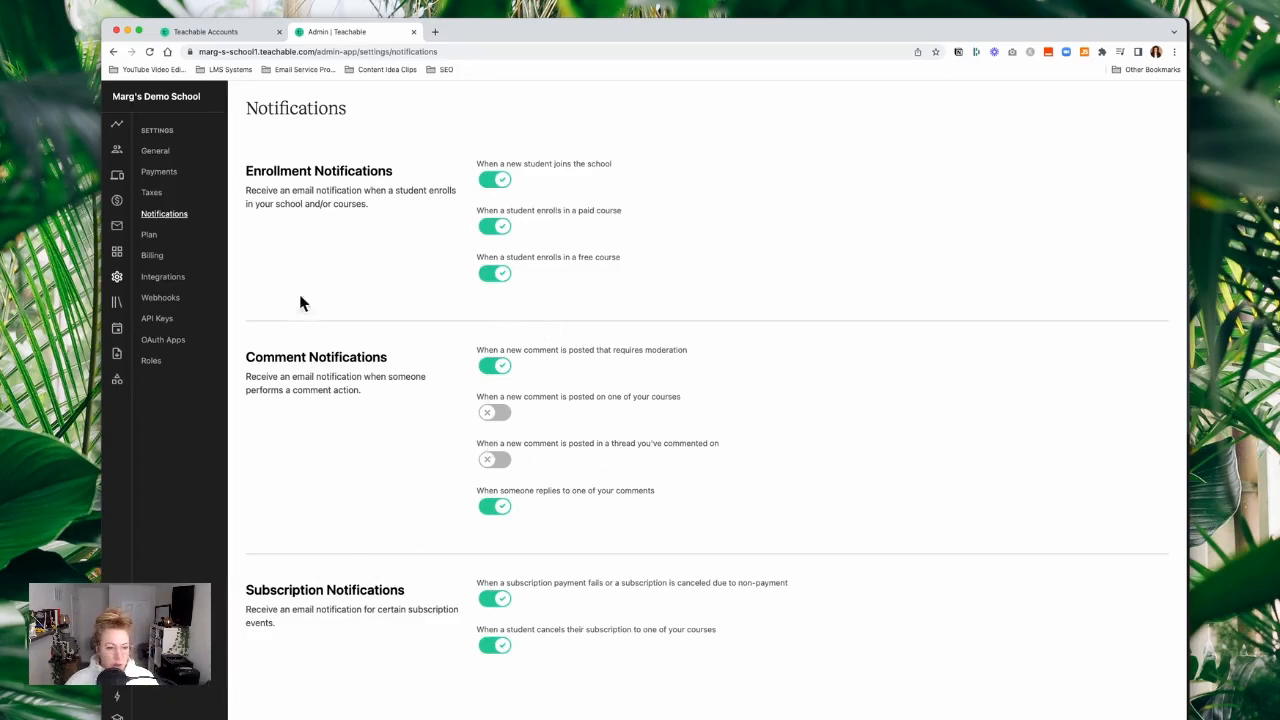
pyautogui.click(158, 242)
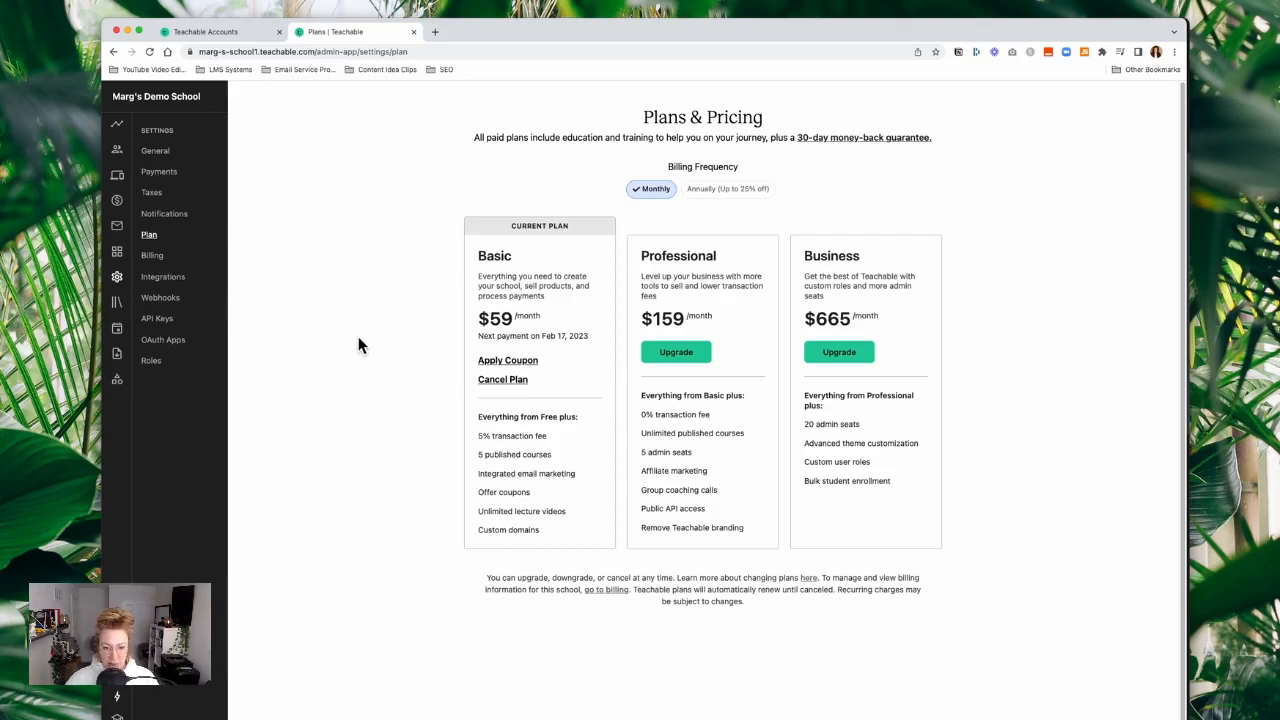
pyautogui.click(172, 280)
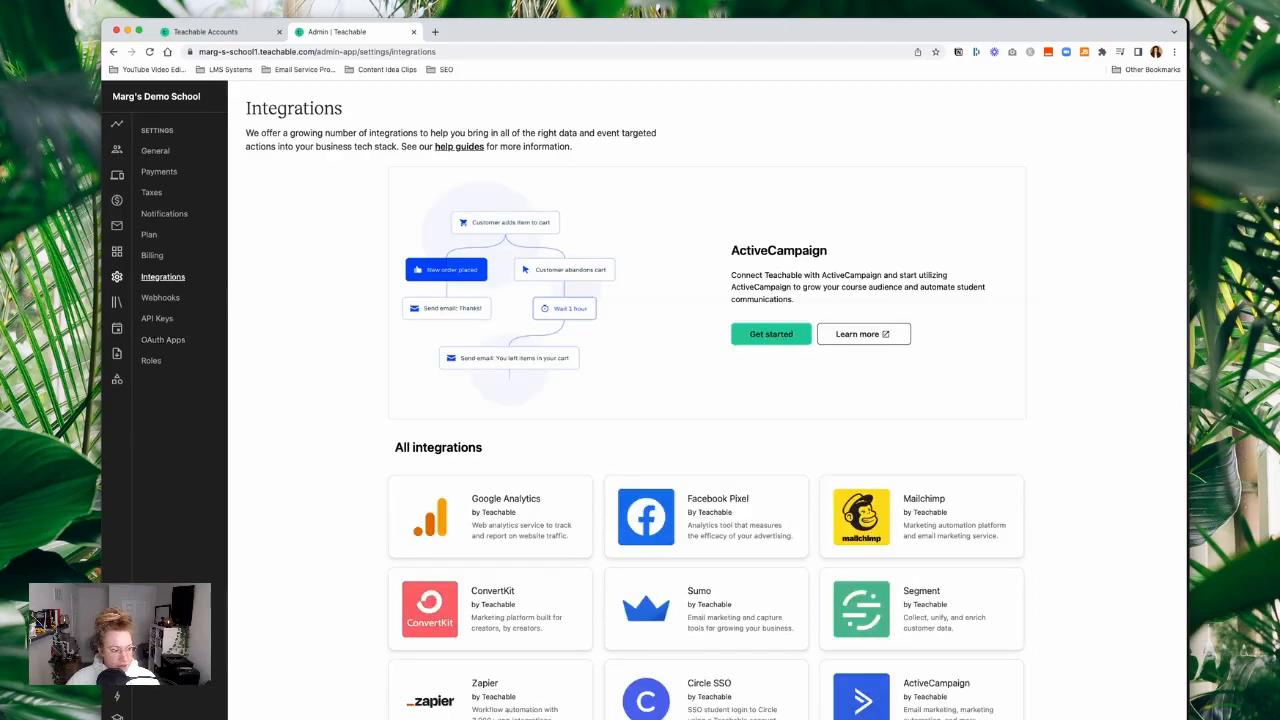
# - Switch to the Notion checklist and mark Settings > General, Settings > Payment Gateway and Settings > Taxes as done
pyautogui.press('super+Tab')
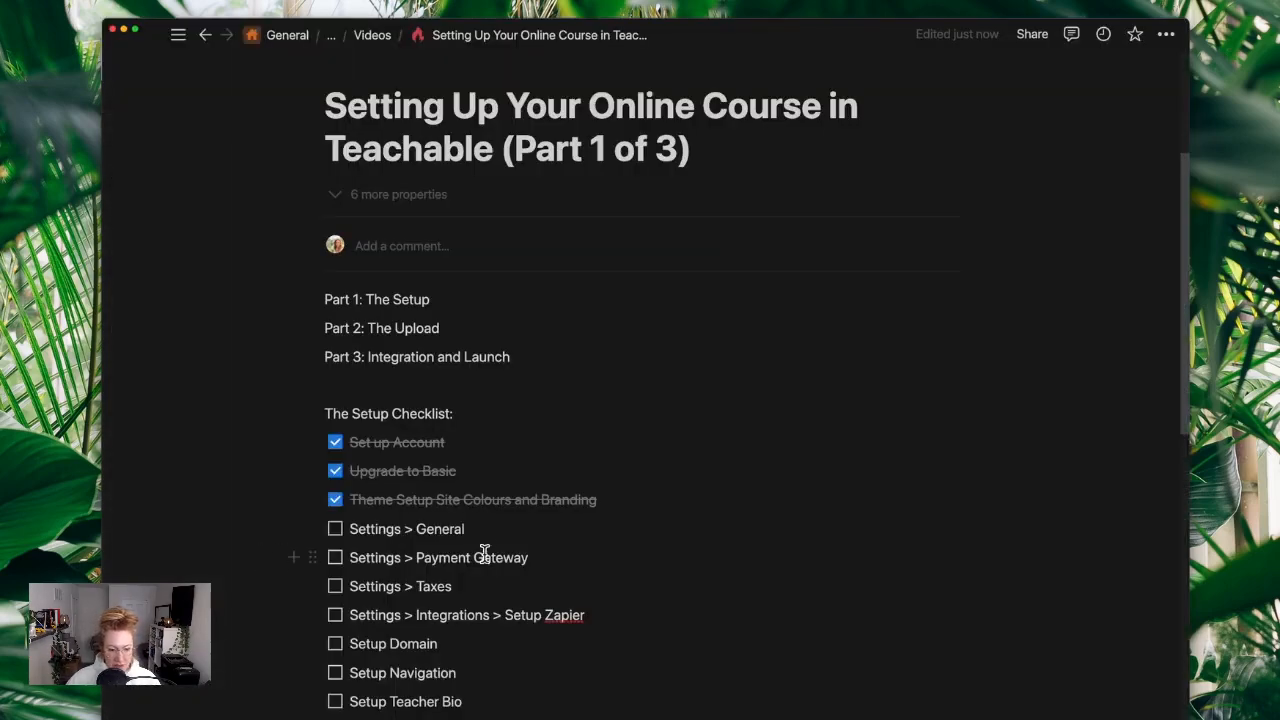
pyautogui.click(335, 529)
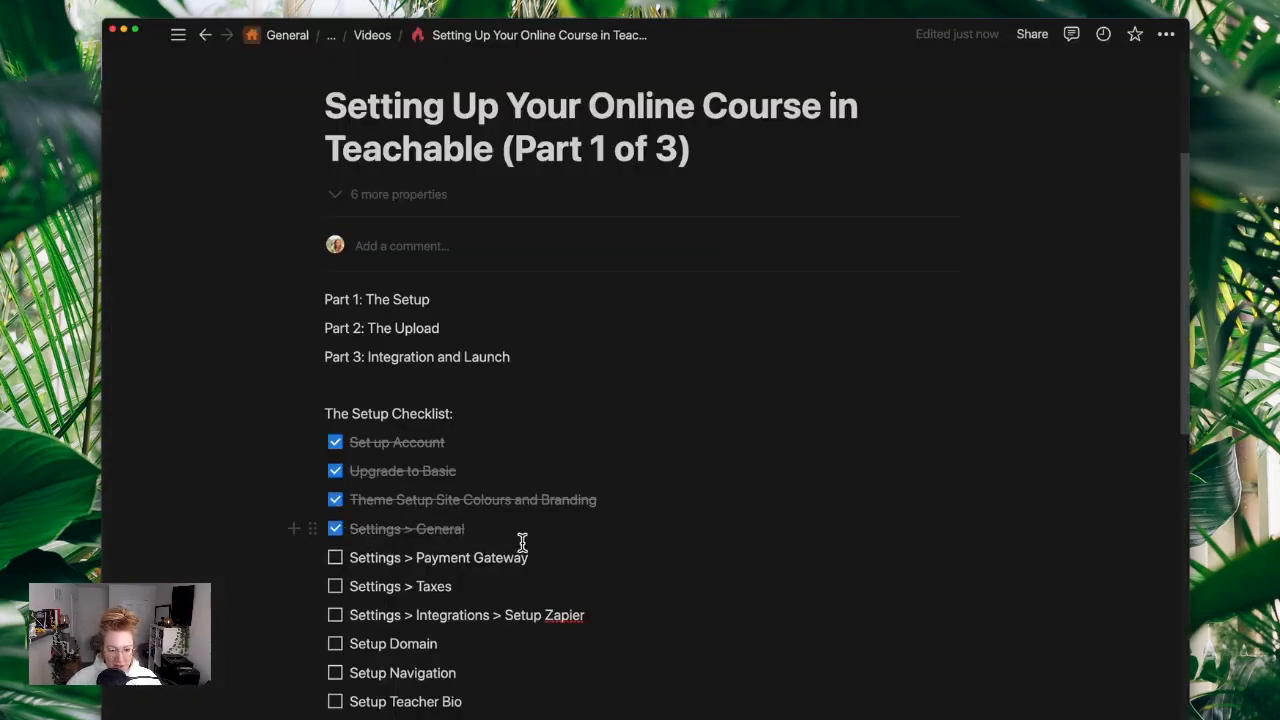
pyautogui.click(336, 560)
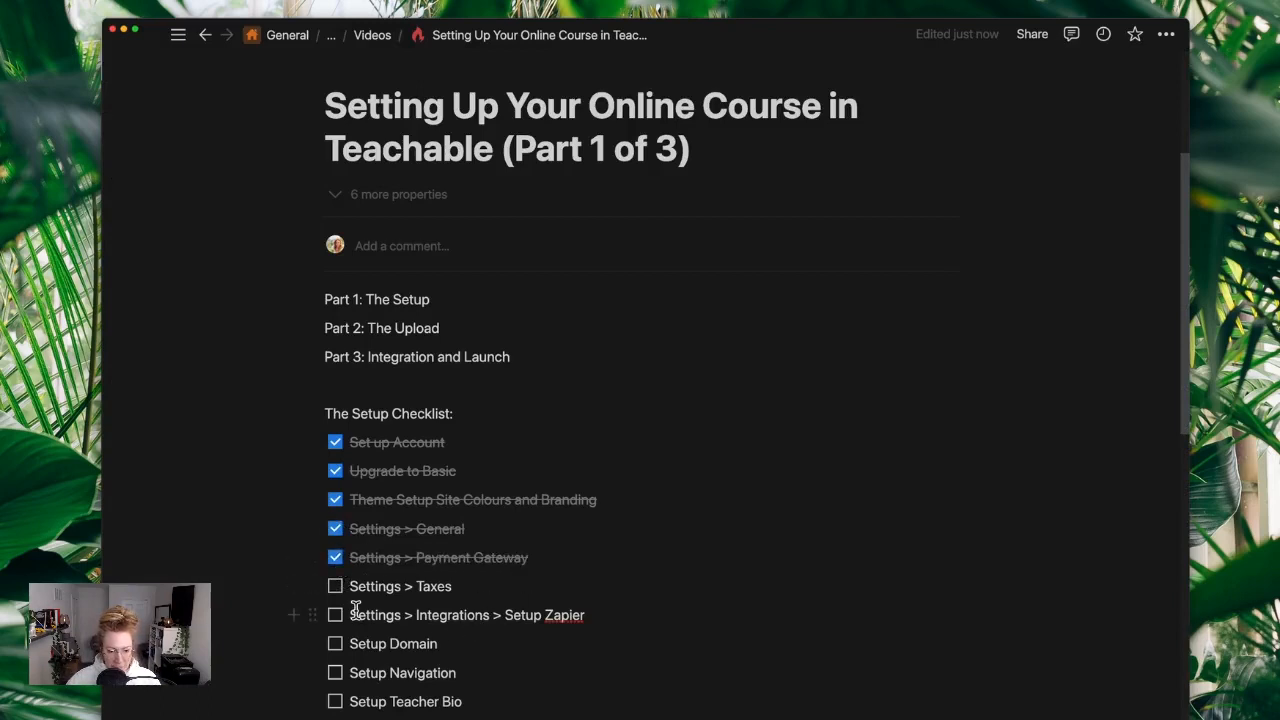
pyautogui.click(336, 587)
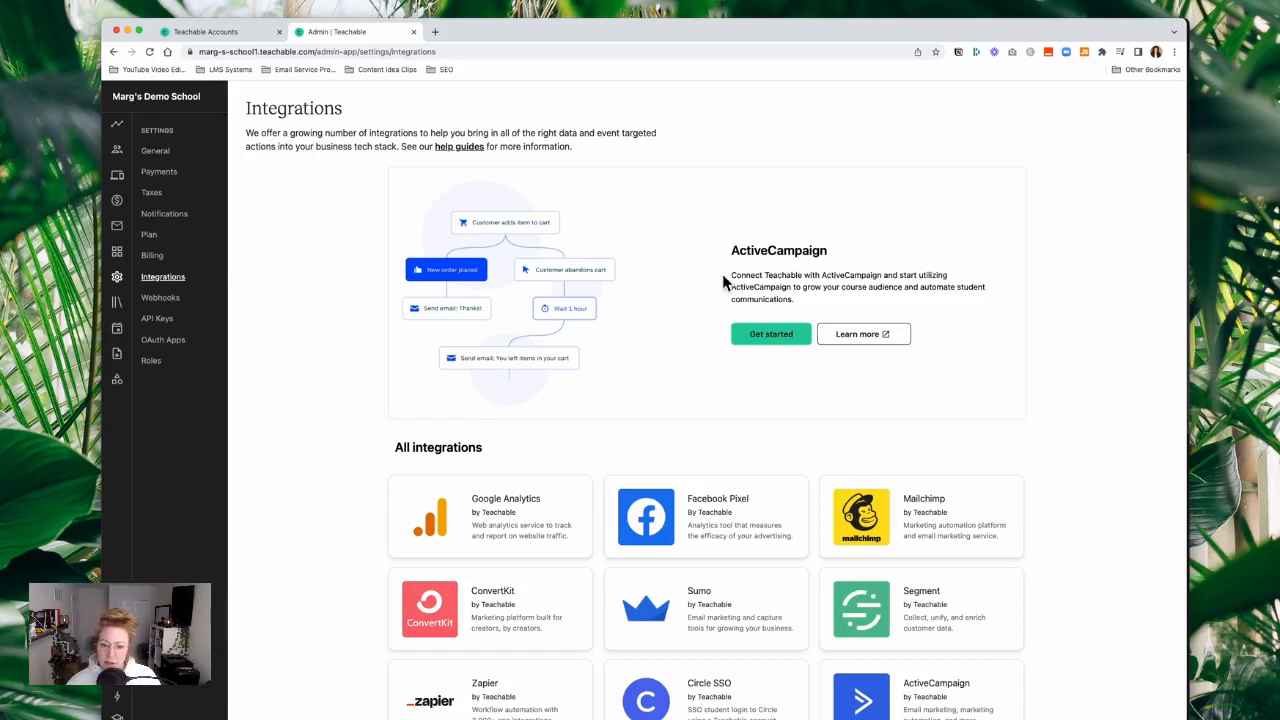
# - Look at the ActiveCampaign integration in Teachable, and open the setup form for the ConvertKit integration
pyautogui.moveTo(731, 250); pyautogui.dragTo(857, 262)
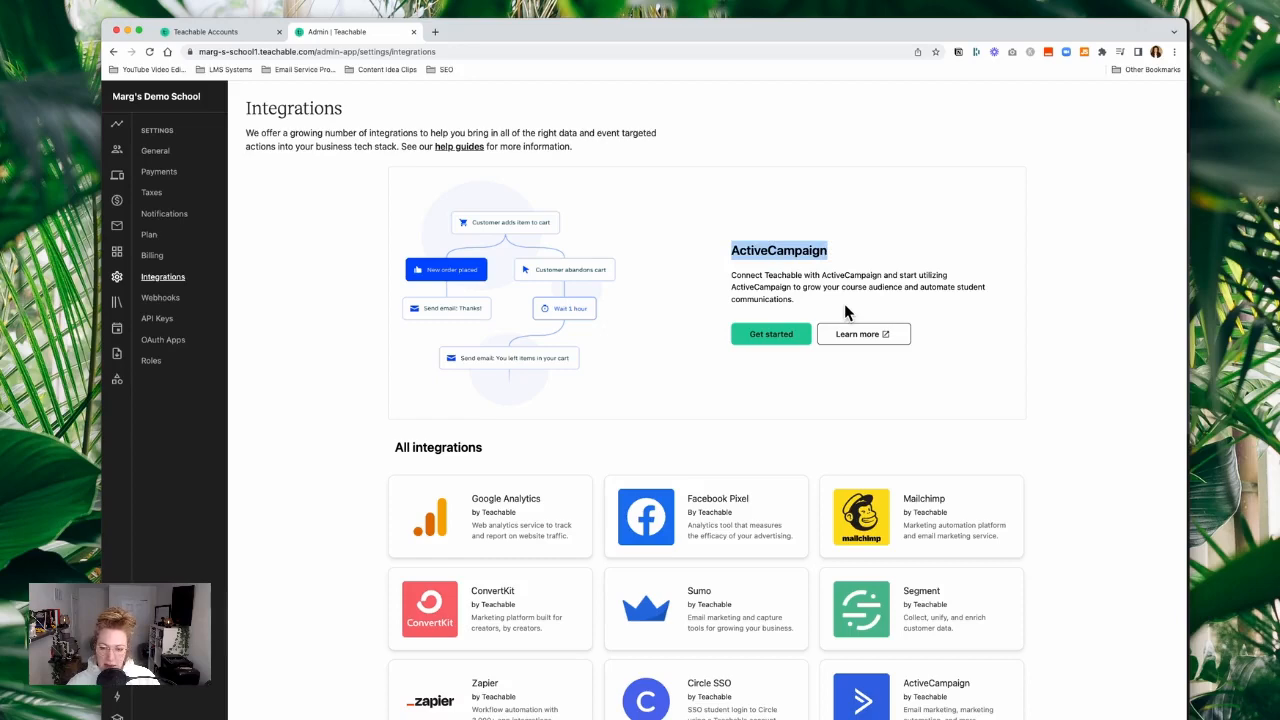
pyautogui.click(800, 282)
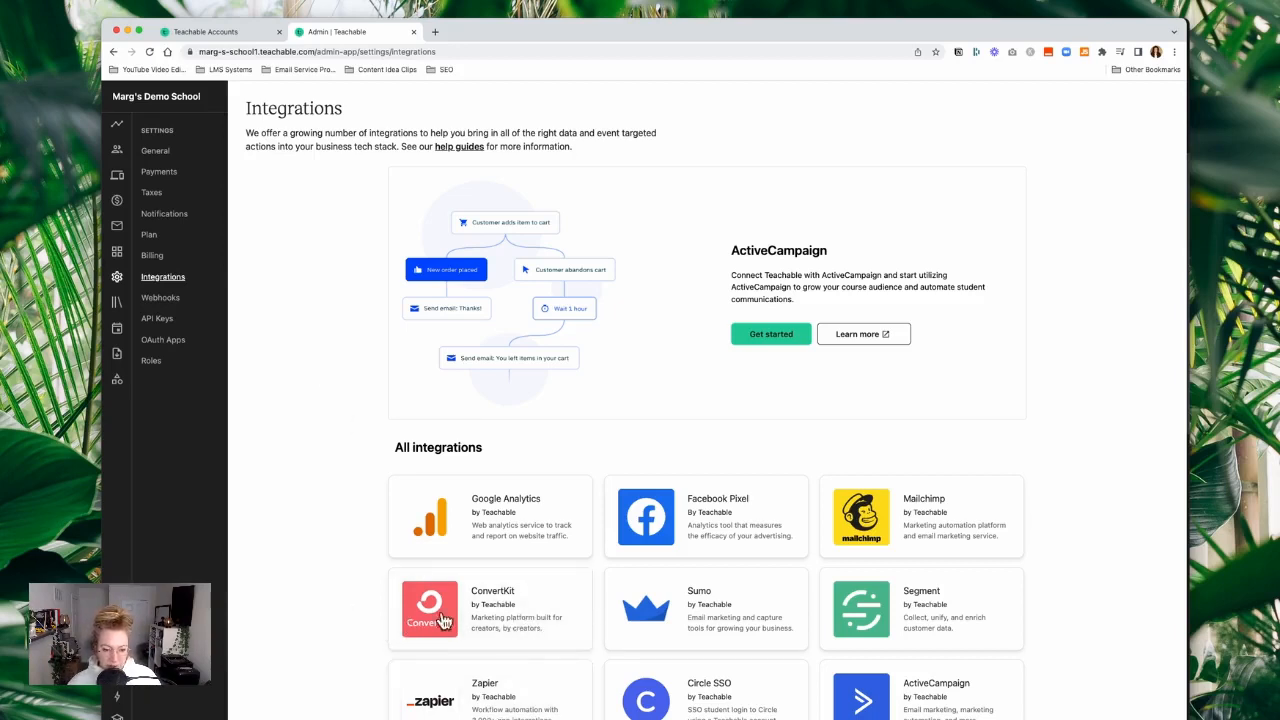
pyautogui.click(505, 612)
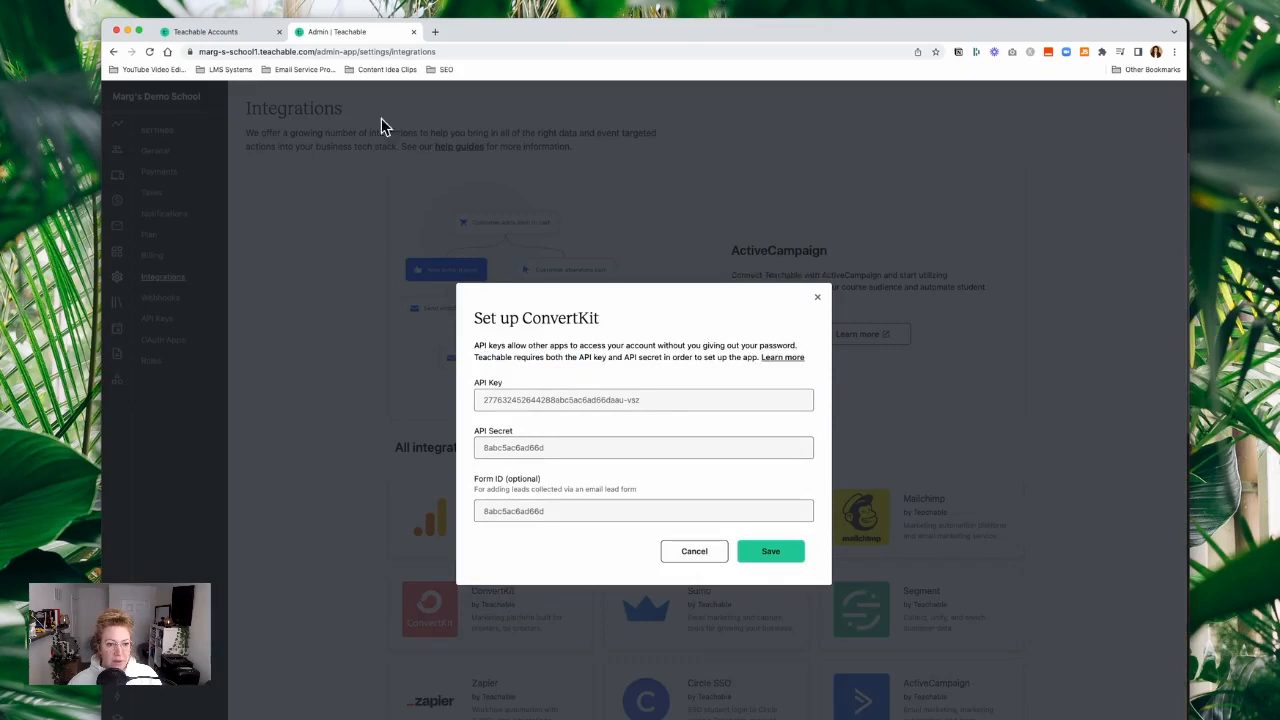
# - Open convertkit.com in a new browser tab and go to its account login
pyautogui.click(436, 32)
pyautogui.click(466, 50)
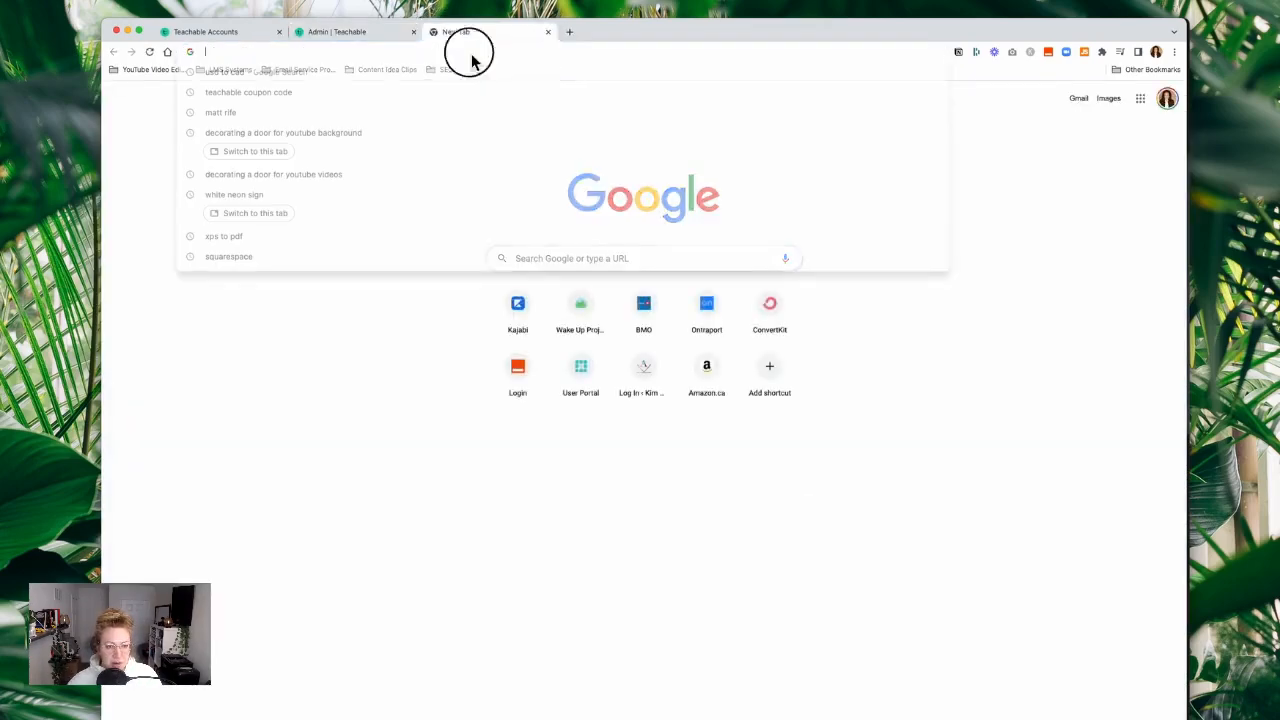
pyautogui.write('convertkit.com')
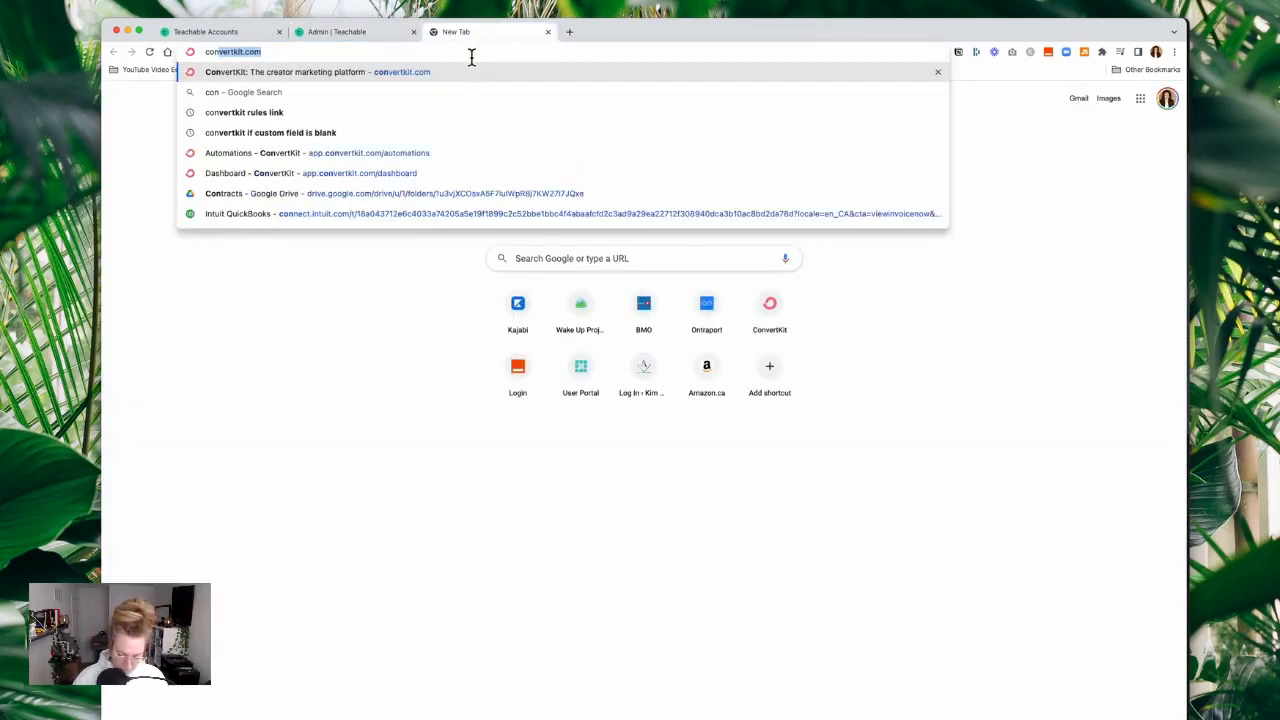
pyautogui.press('Return')
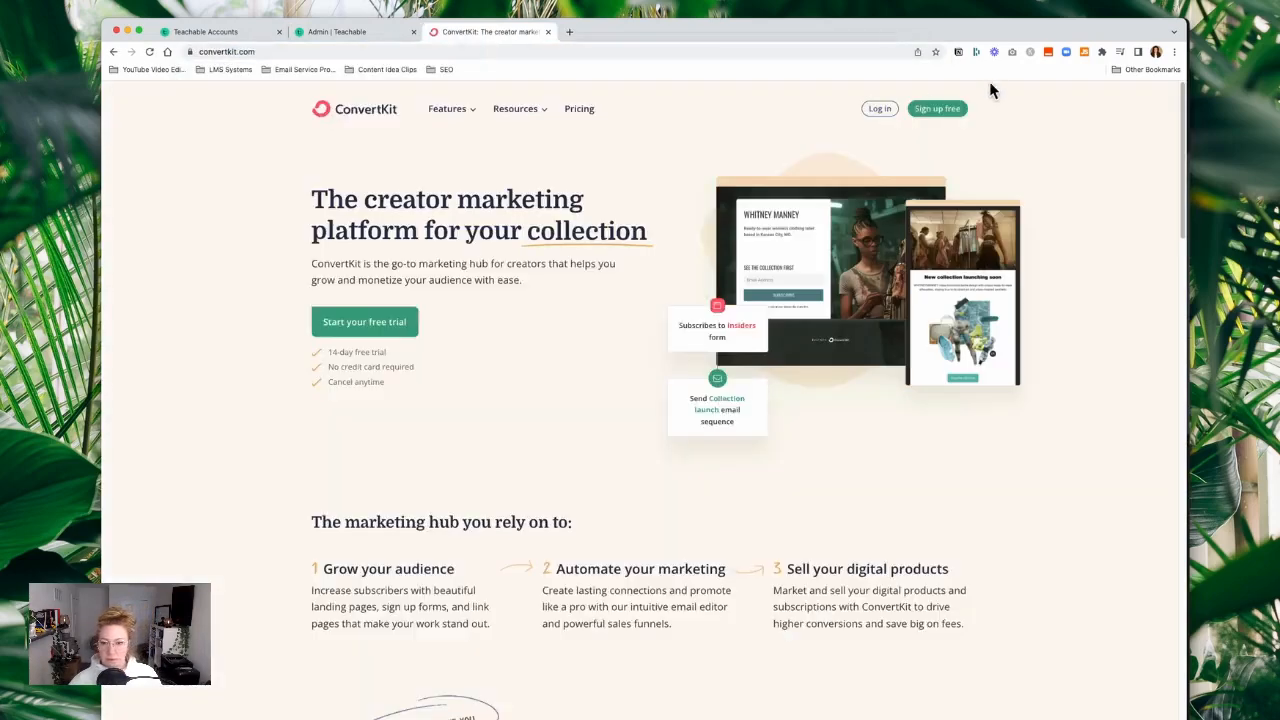
pyautogui.click(884, 116)
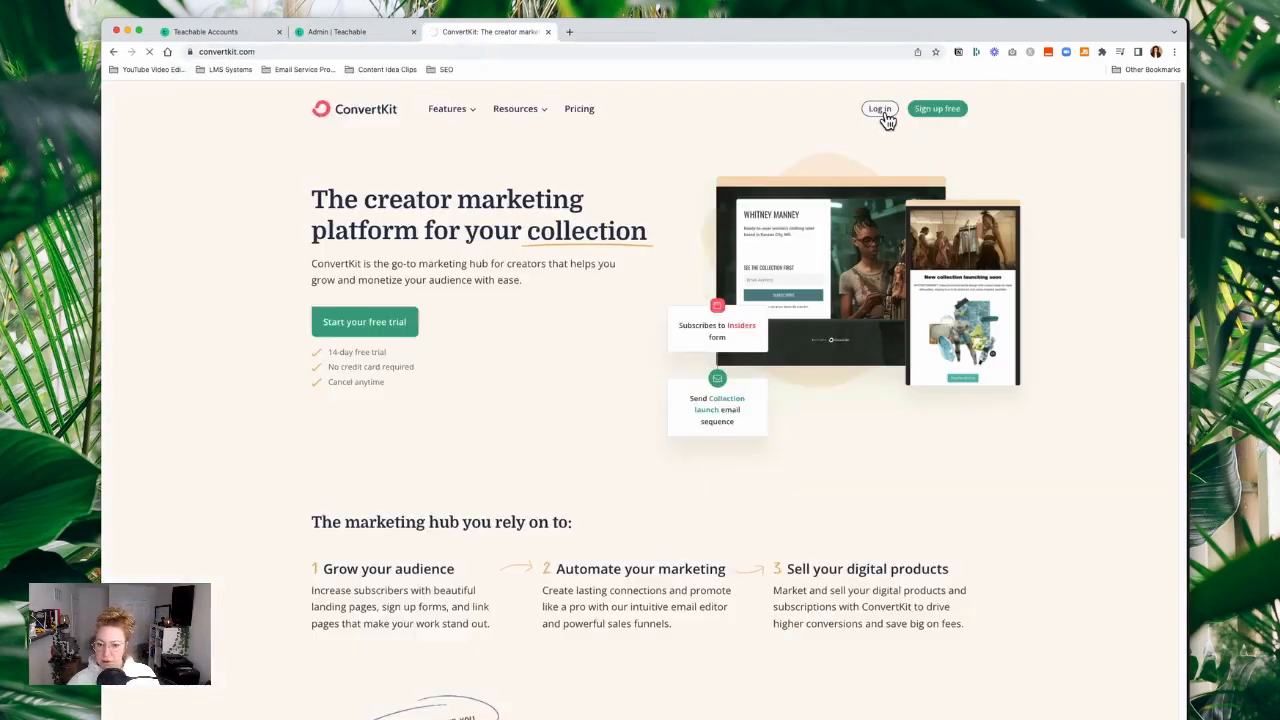
# - Open the ConvertKit account's advanced settings to get the API key and API secret for Teachable
pyautogui.click(960, 100)
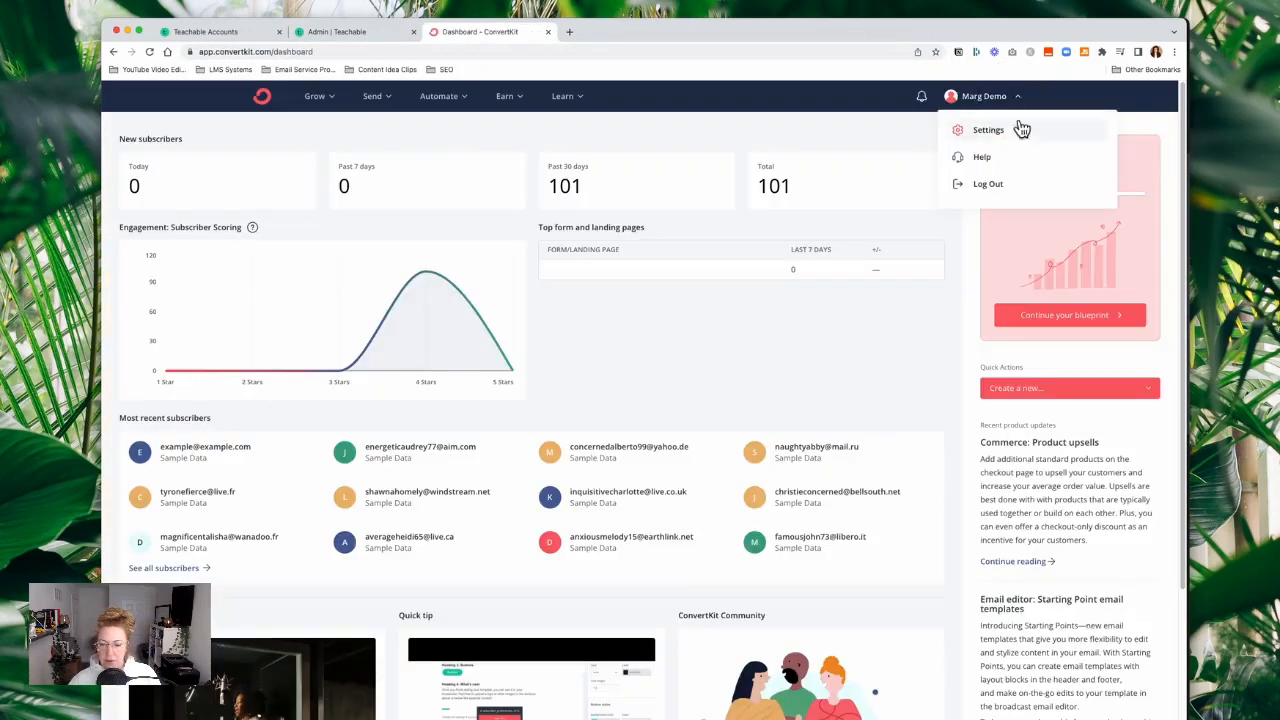
pyautogui.click(996, 129)
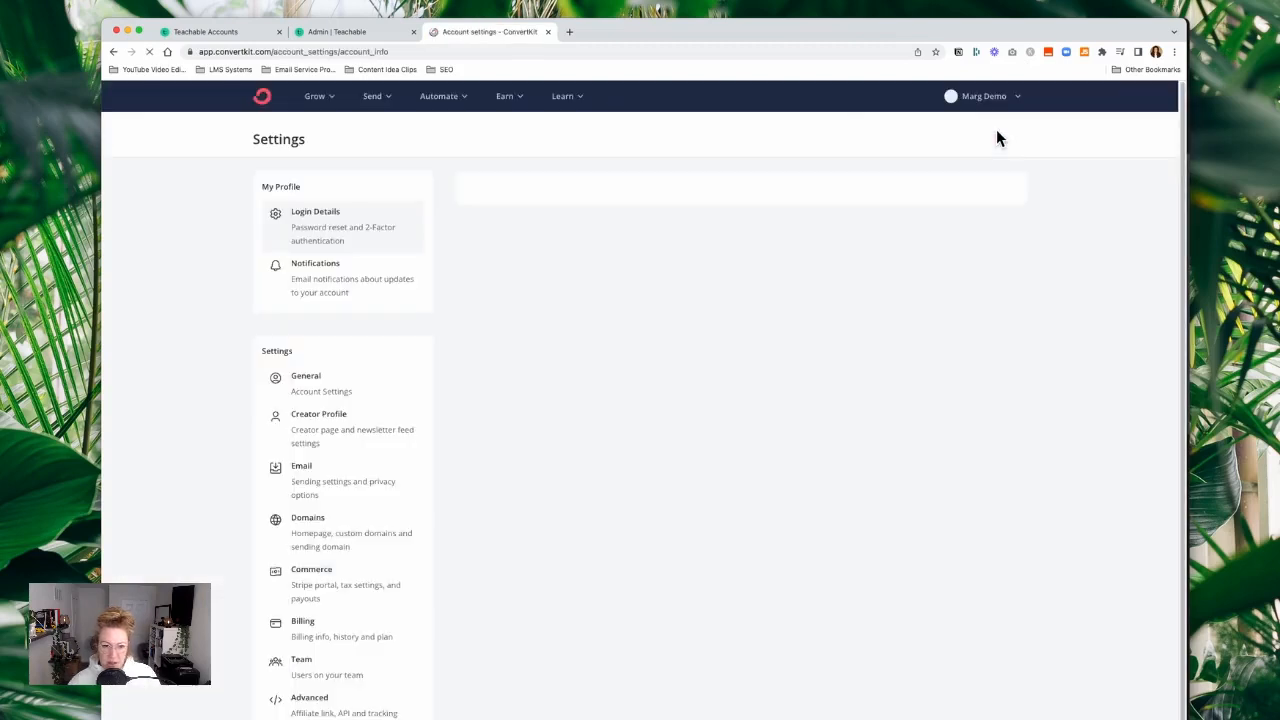
pyautogui.scroll(-1, 370, 490)
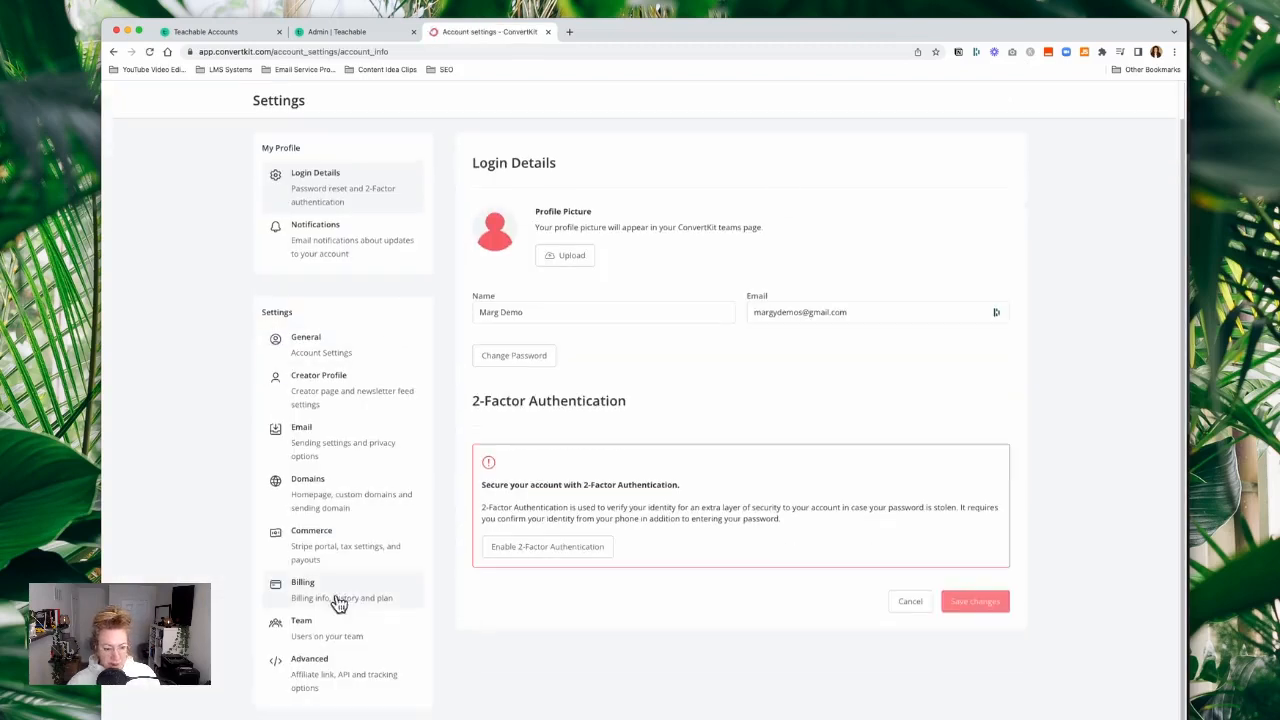
pyautogui.click(338, 683)
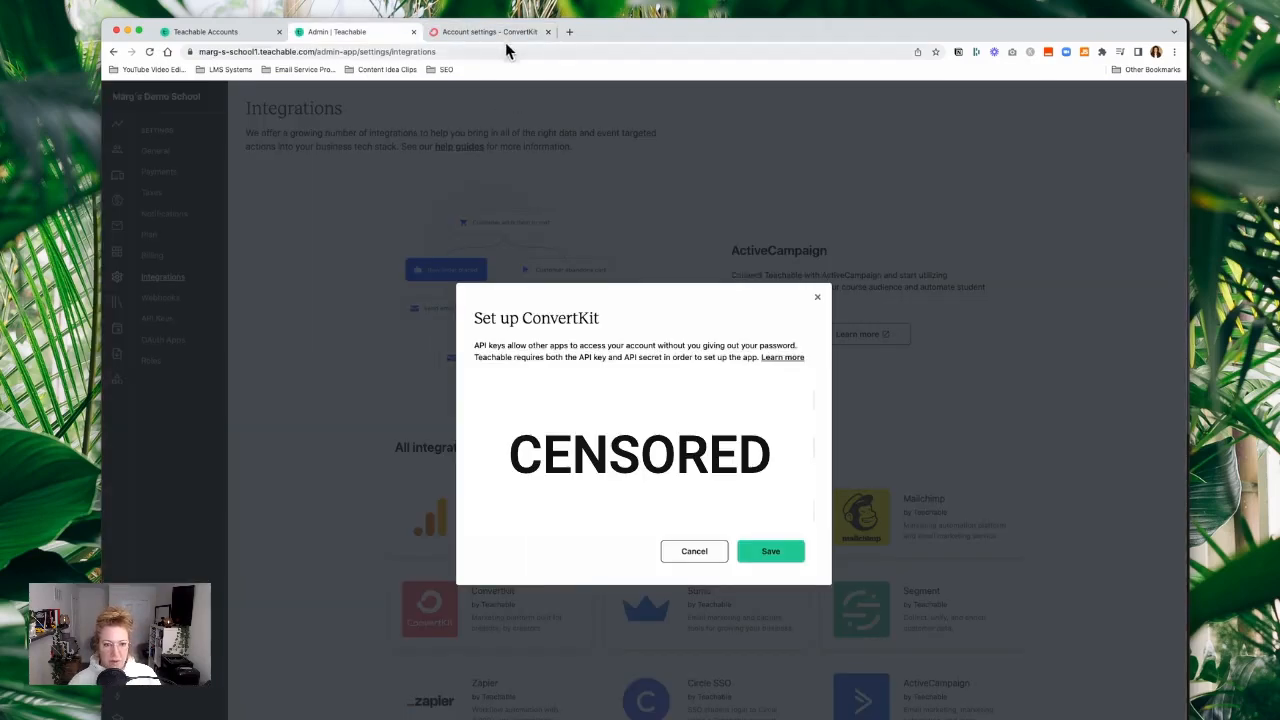
# - Create a new inline form in ConvertKit's landing pages and forms area, using the Clare template
pyautogui.click(505, 36)
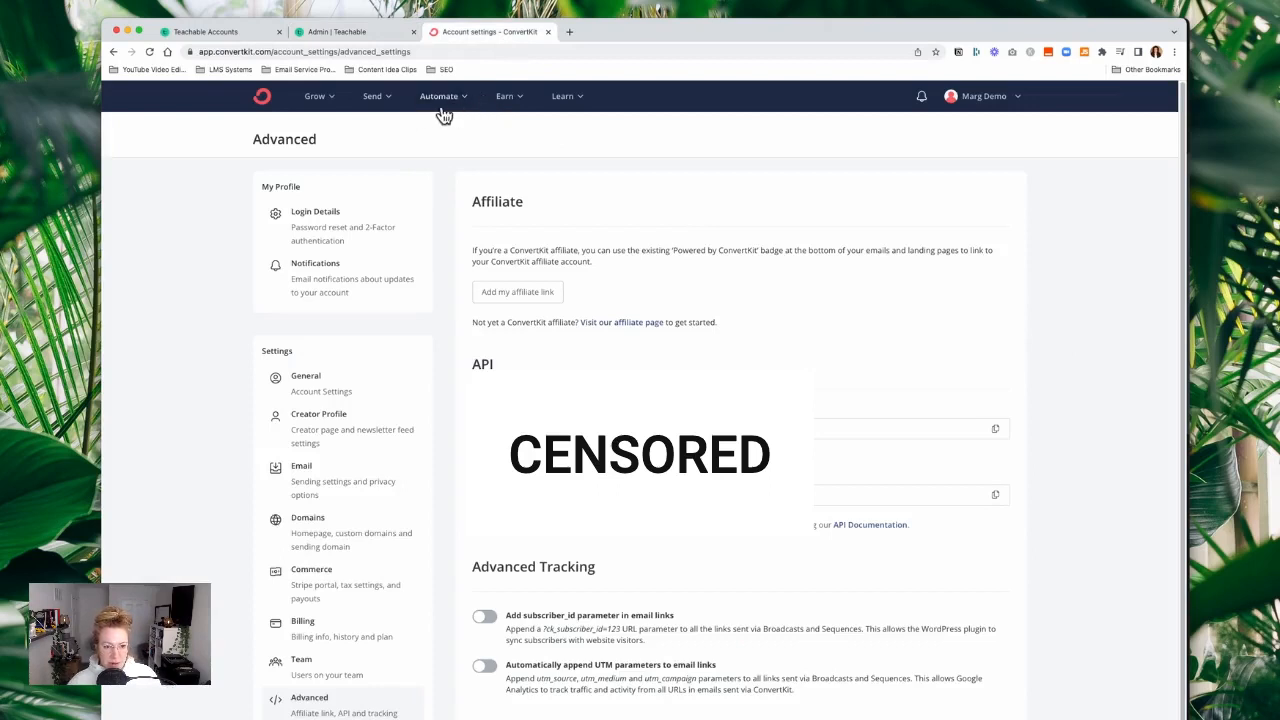
pyautogui.click(322, 102)
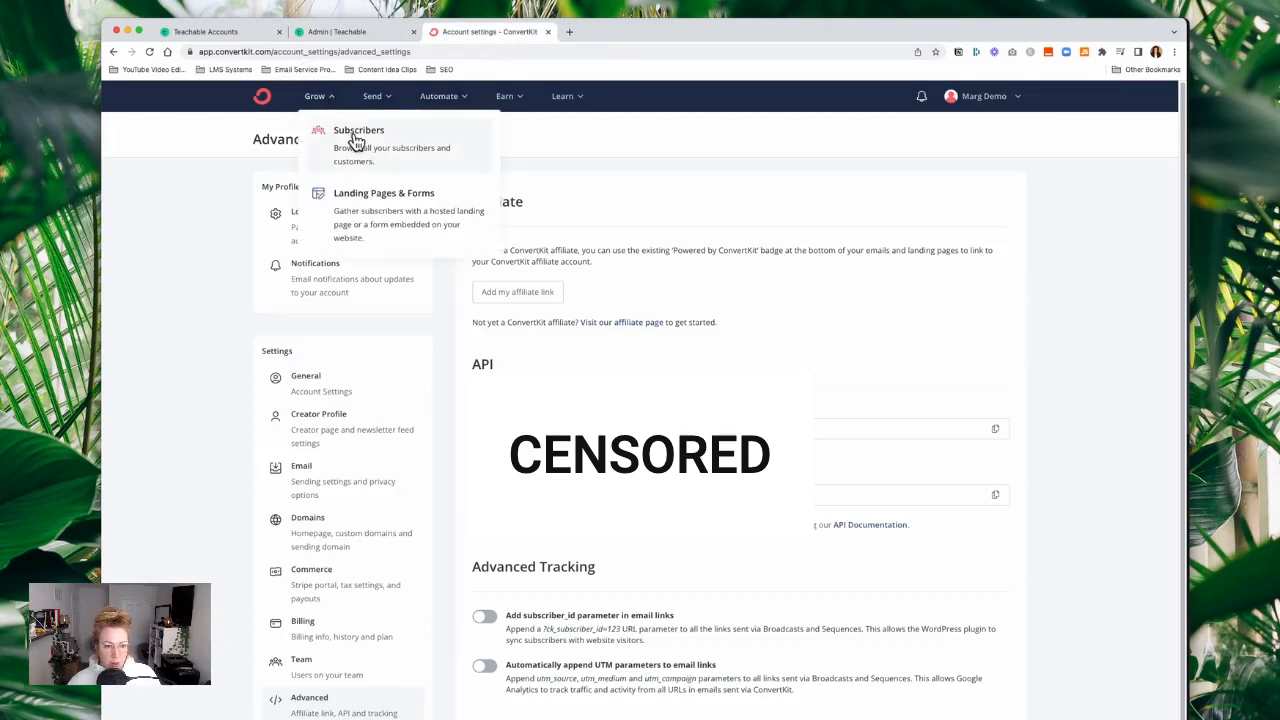
pyautogui.click(395, 203)
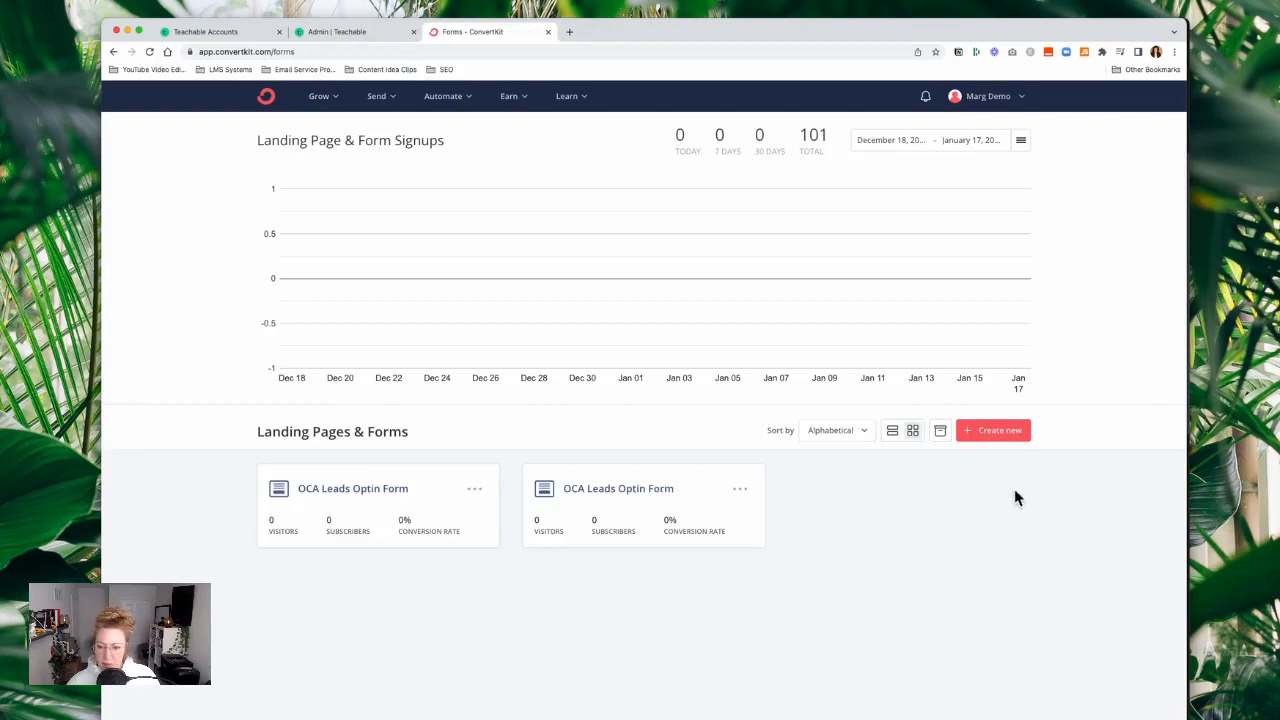
pyautogui.click(1015, 432)
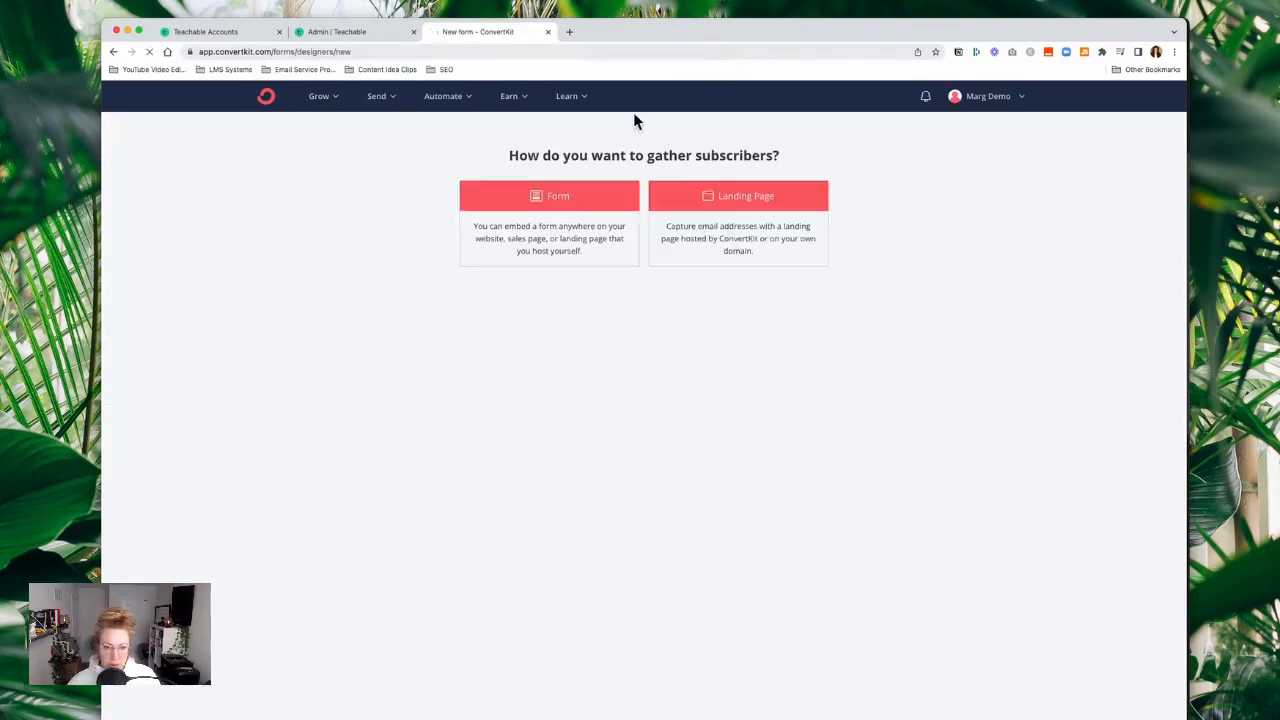
pyautogui.click(564, 204)
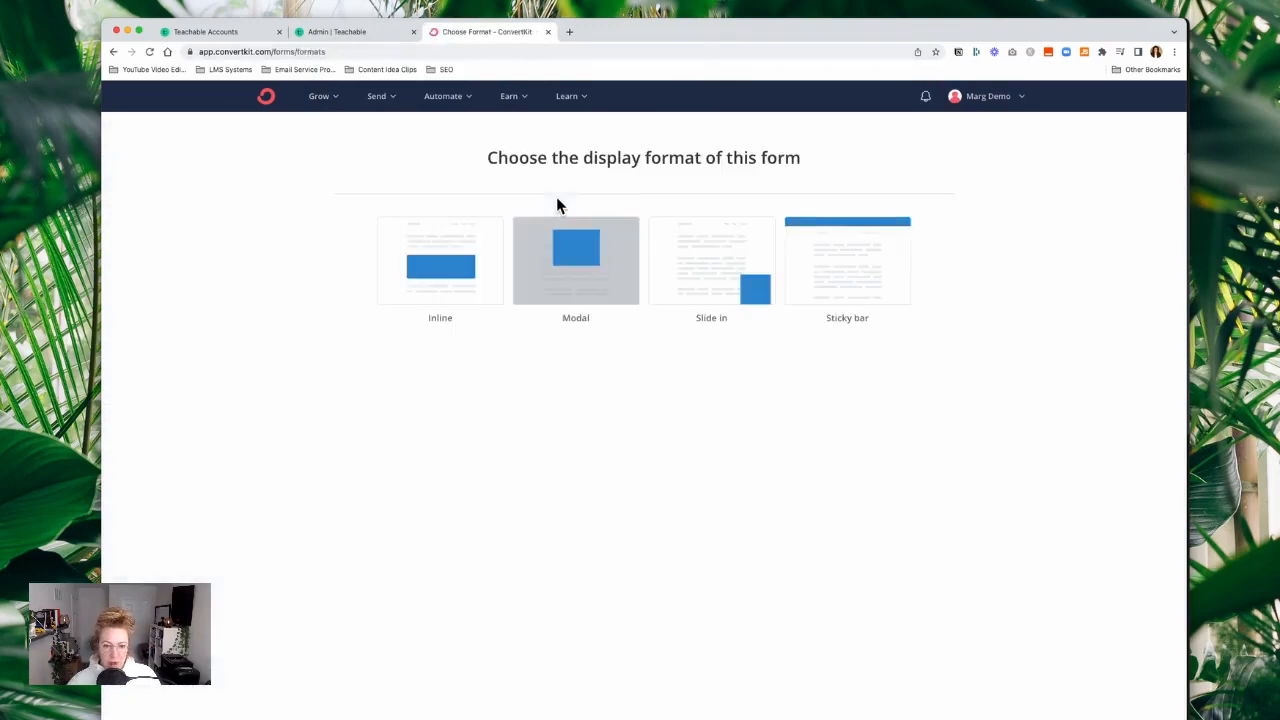
pyautogui.click(438, 285)
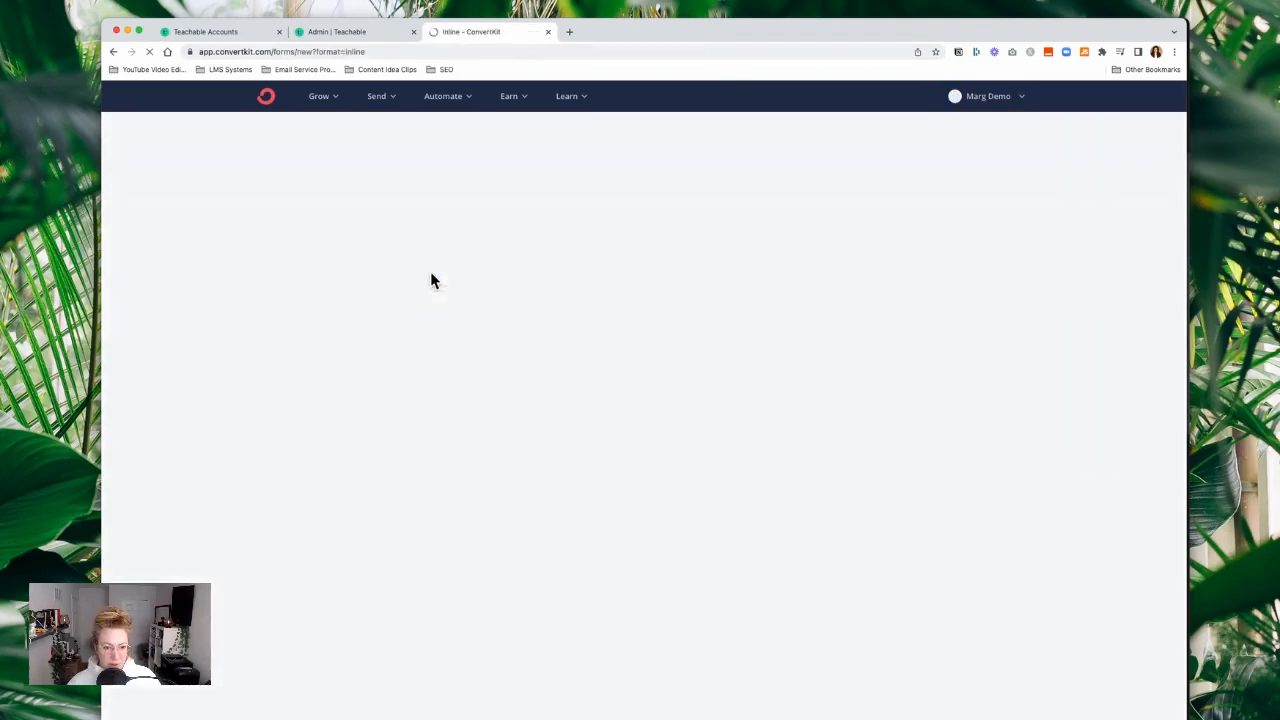
pyautogui.click(698, 356)
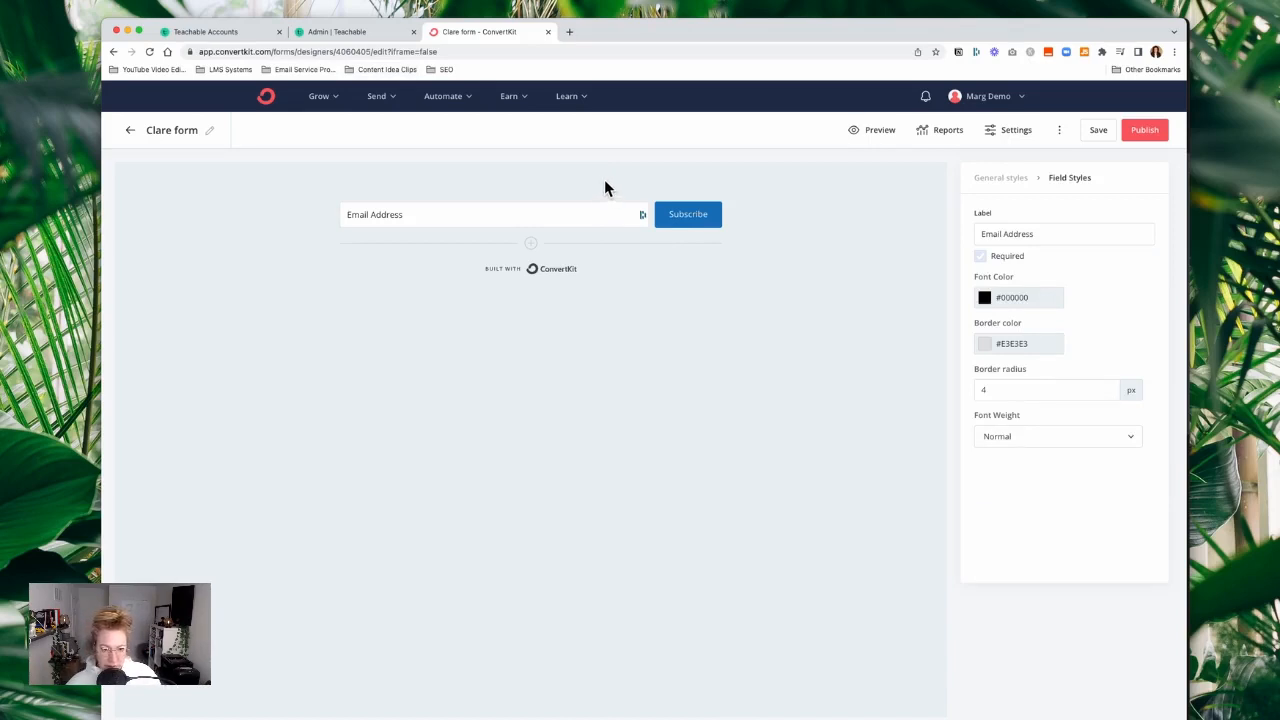
# - Rename the form as OCA Teachable Members and save it
pyautogui.click(215, 137)
pyautogui.tripleClick(193, 124)
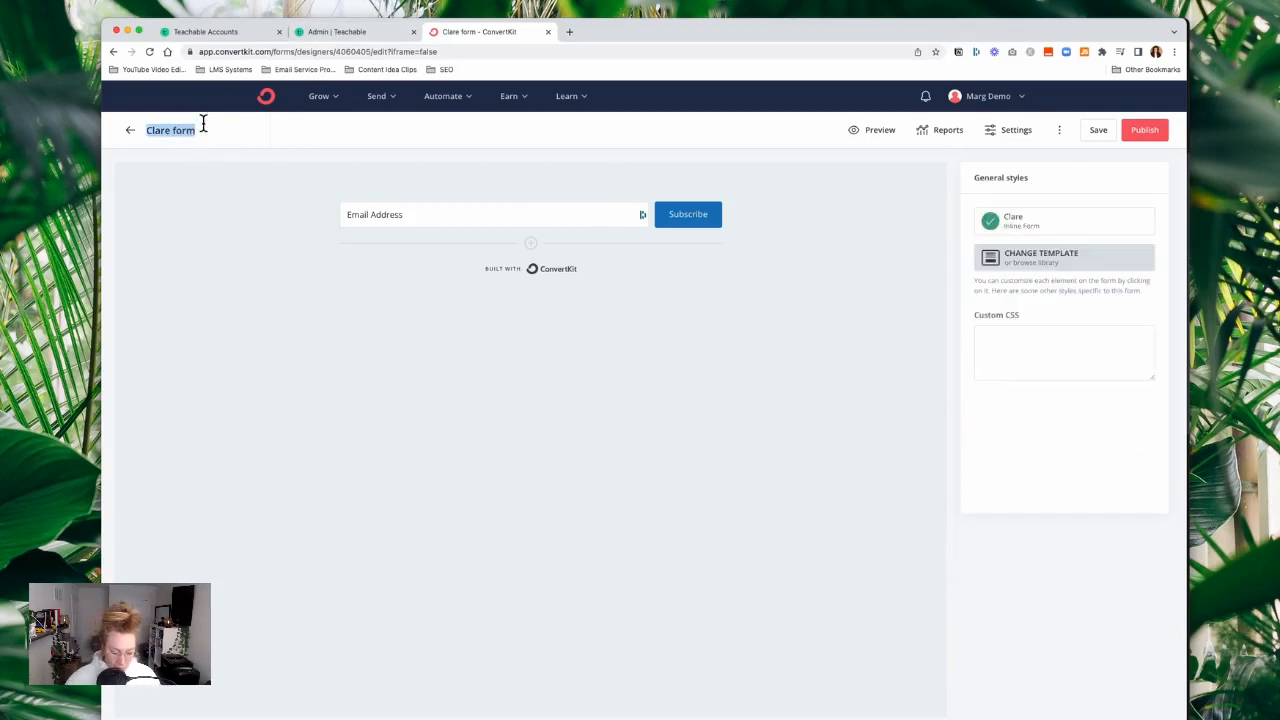
pyautogui.write('OCA Teachable Members')
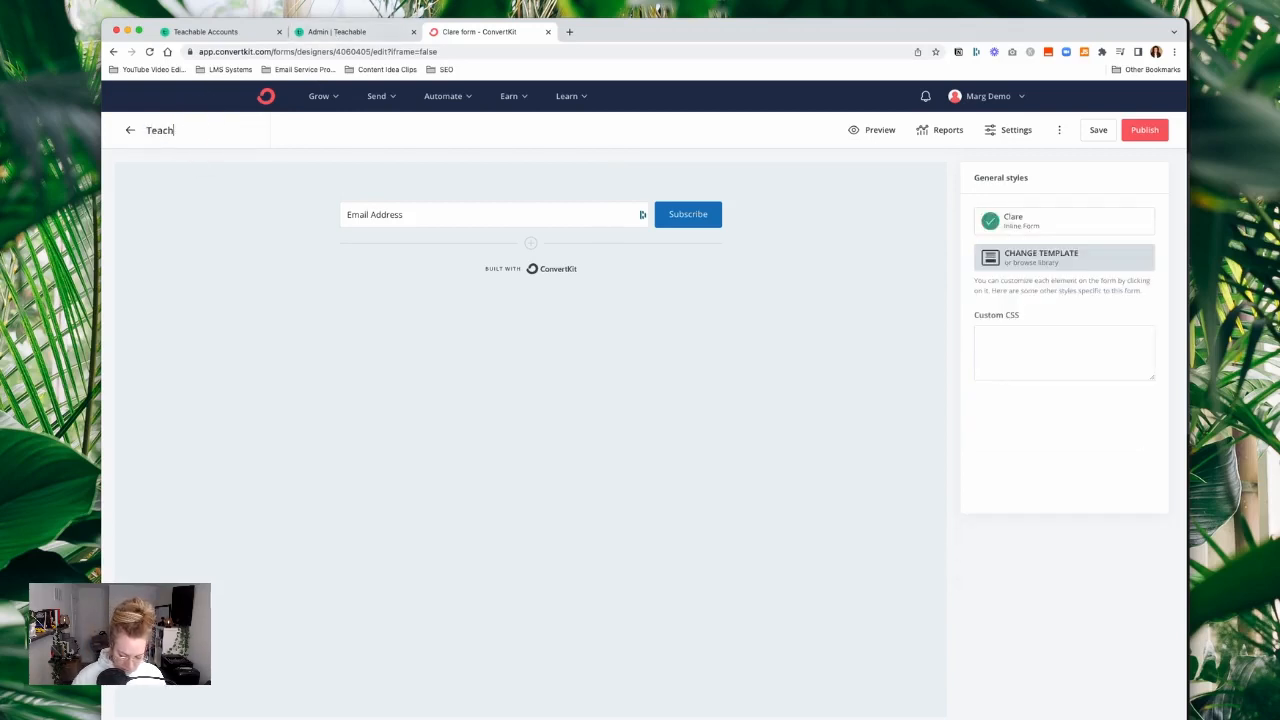
pyautogui.click(238, 300)
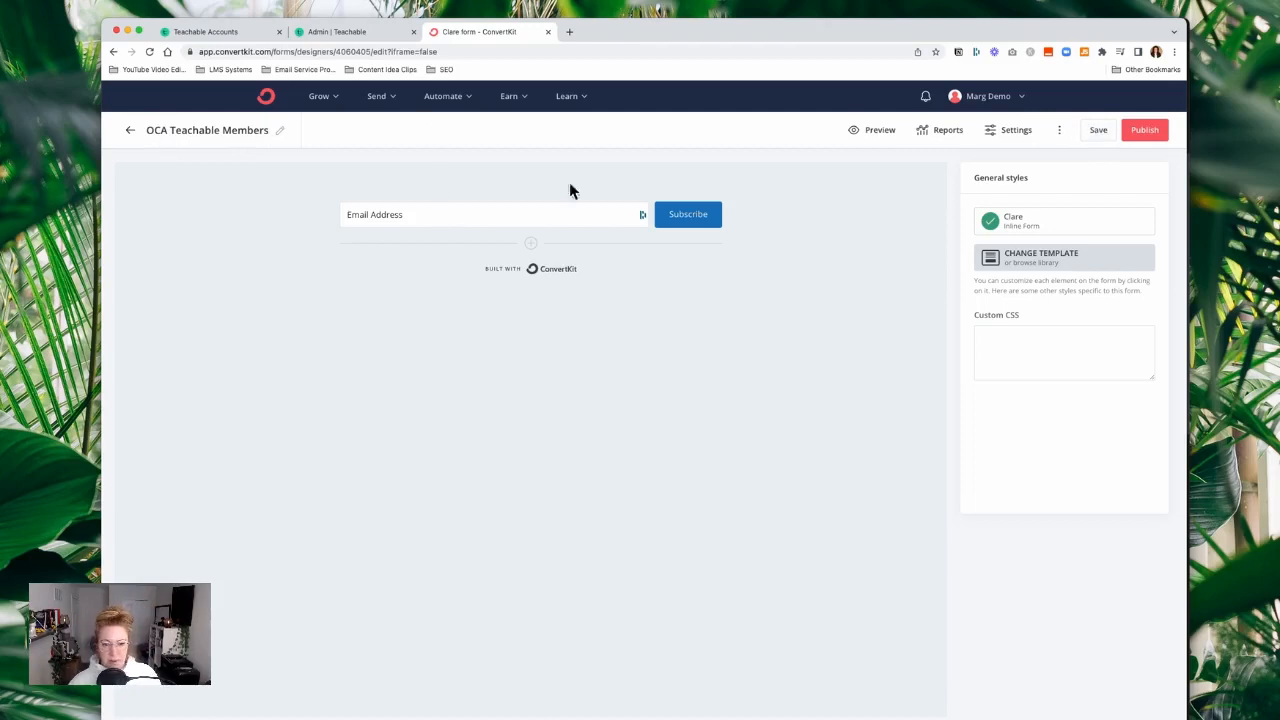
pyautogui.click(1100, 131)
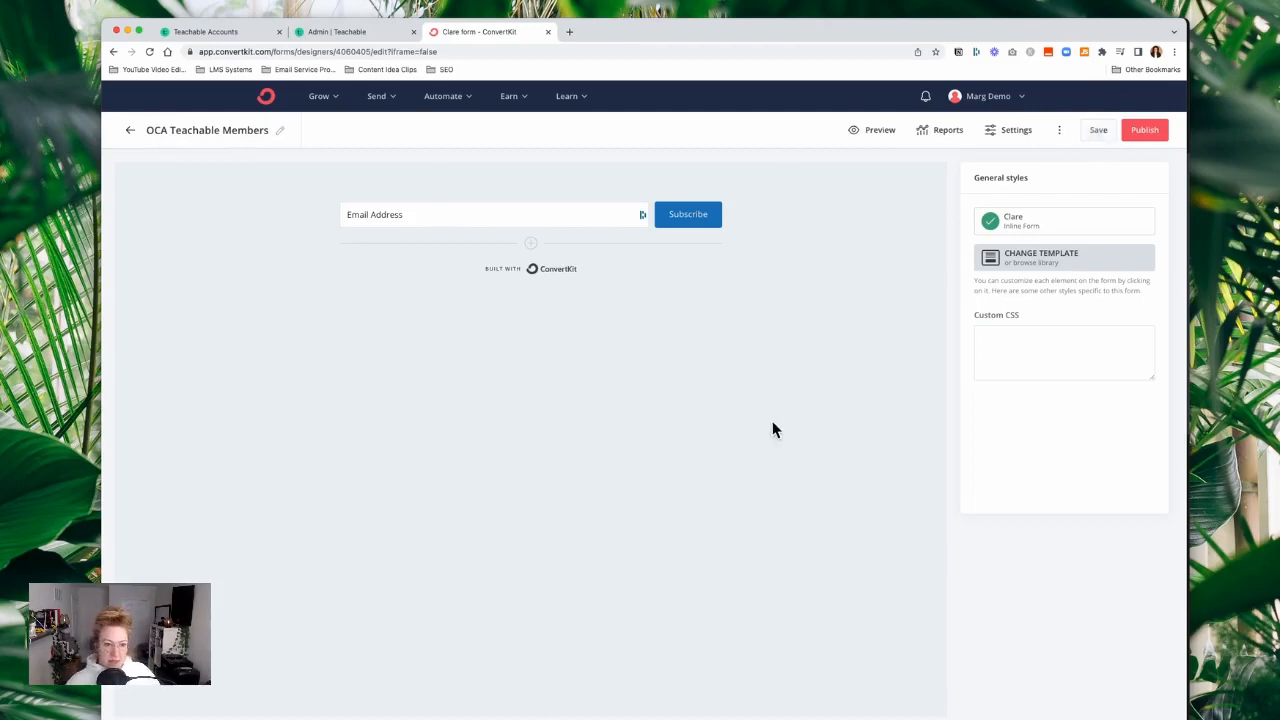
# - Copy the form's ID from its web address into the Form ID field of Teachable's ConvertKit setup and save the integration
pyautogui.click(341, 52)
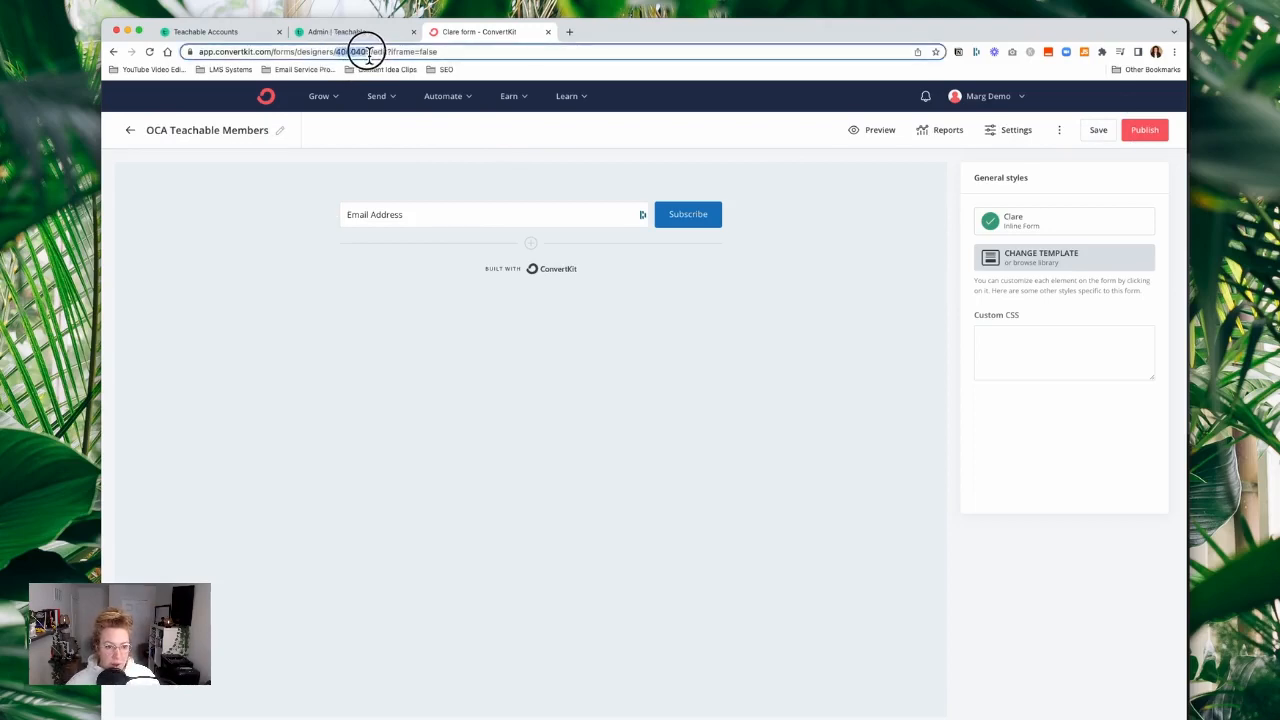
pyautogui.doubleClick(375, 51)
pyautogui.press('super+c')
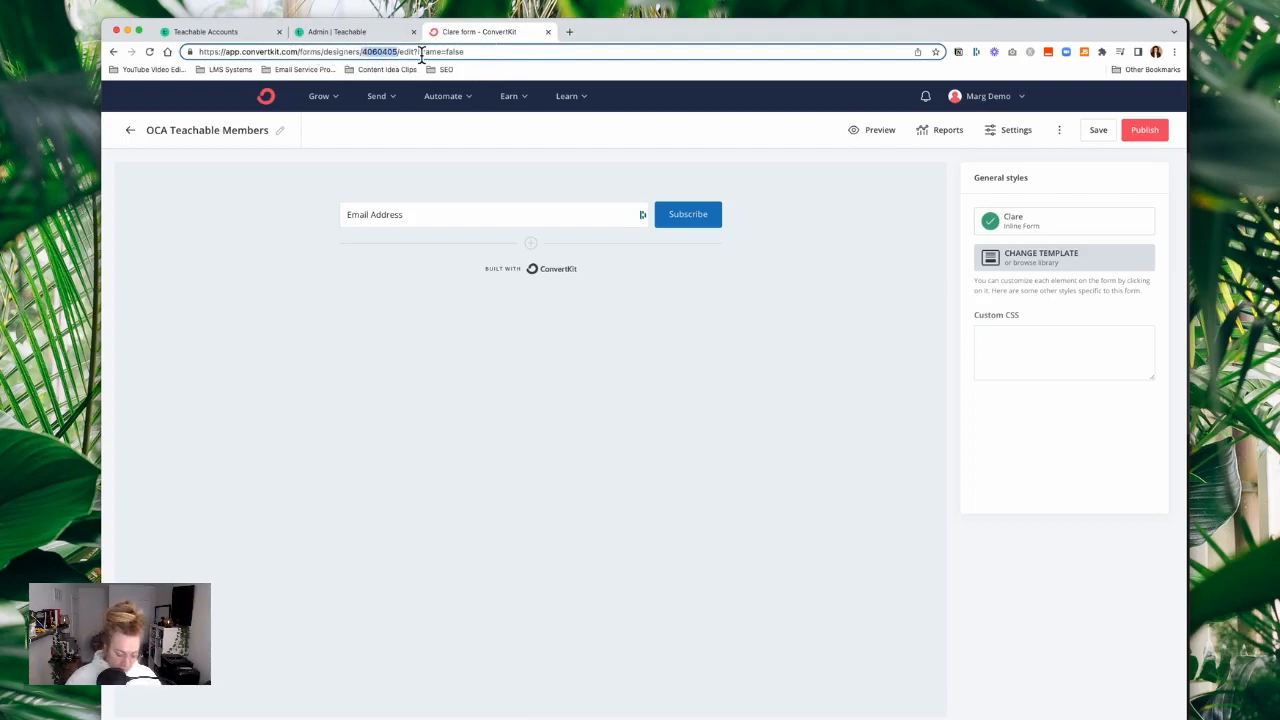
pyautogui.click(336, 33)
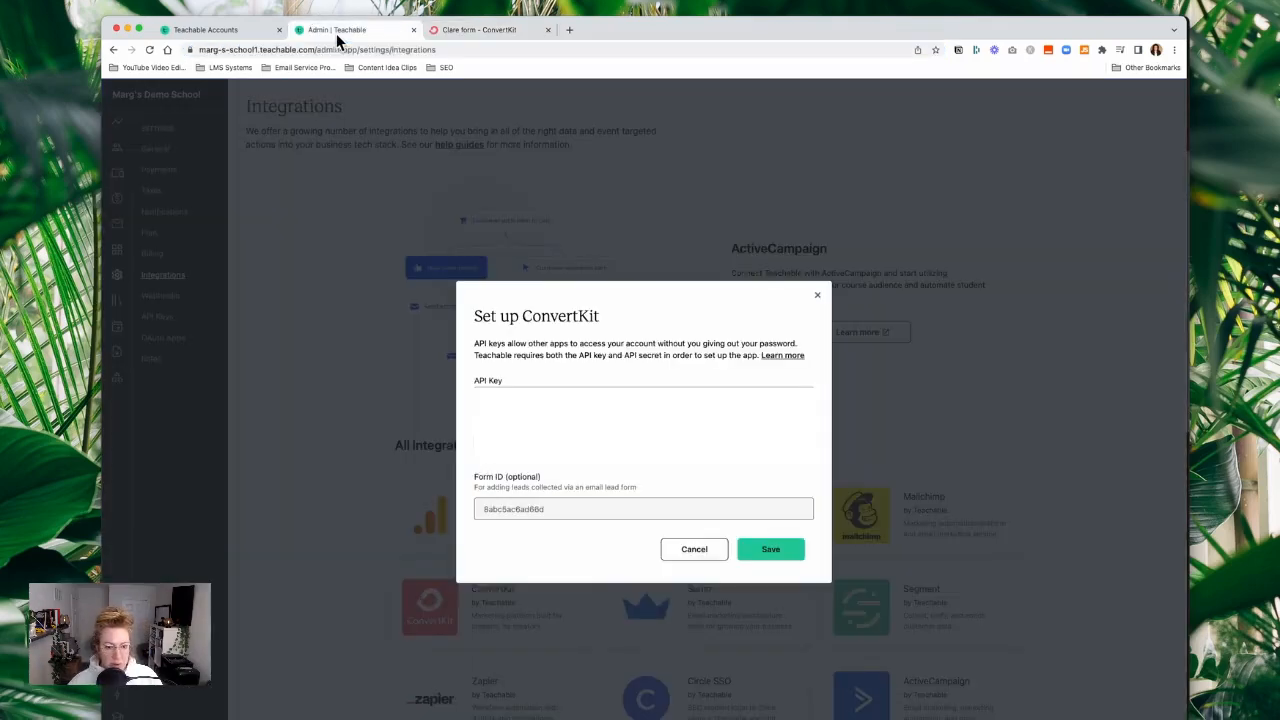
pyautogui.click(561, 510)
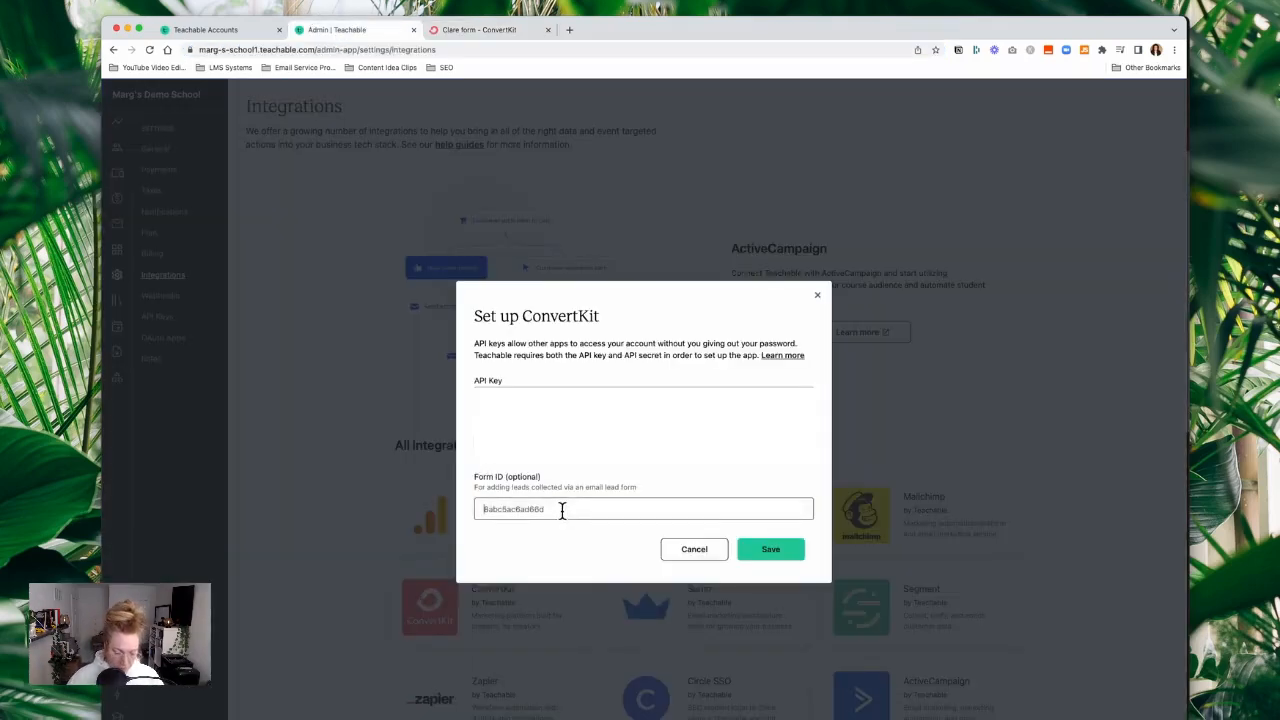
pyautogui.press('super+v')
pyautogui.click(789, 562)
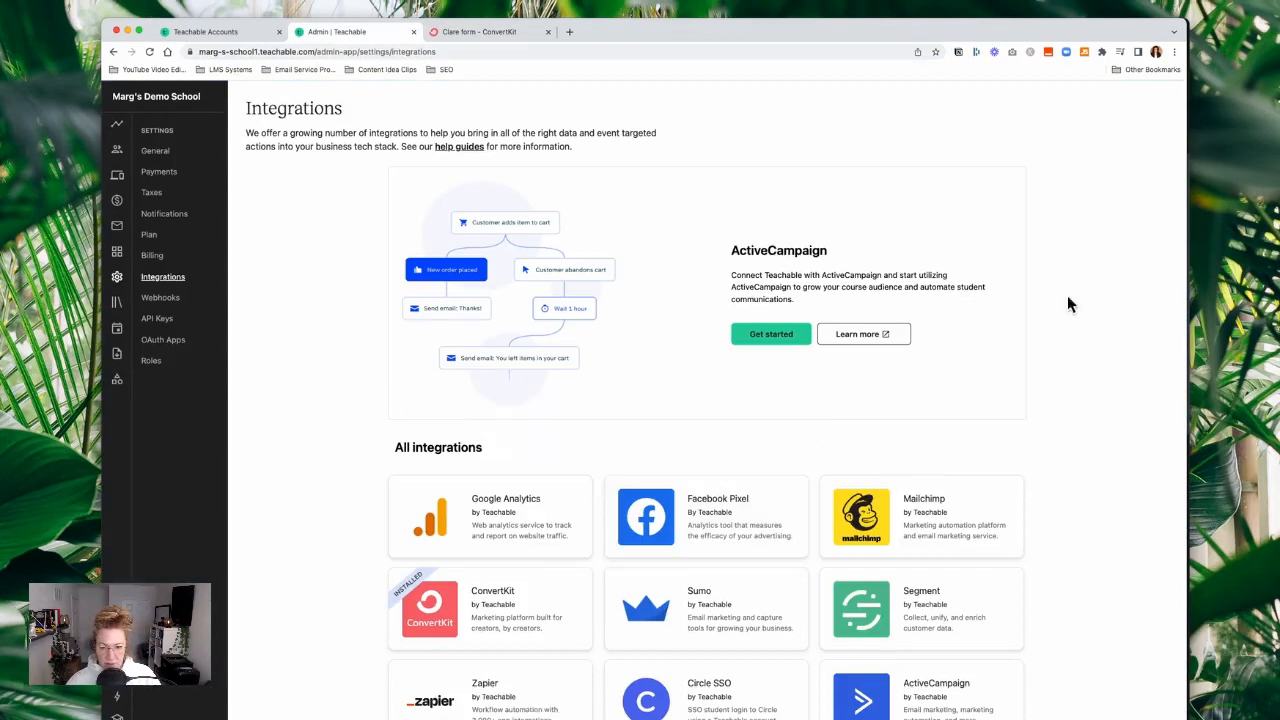
# - Switch from the ConvertKit form back to Teachable and open its Zapier integration, continuing to the Zapier dashboard
pyautogui.click(468, 30)
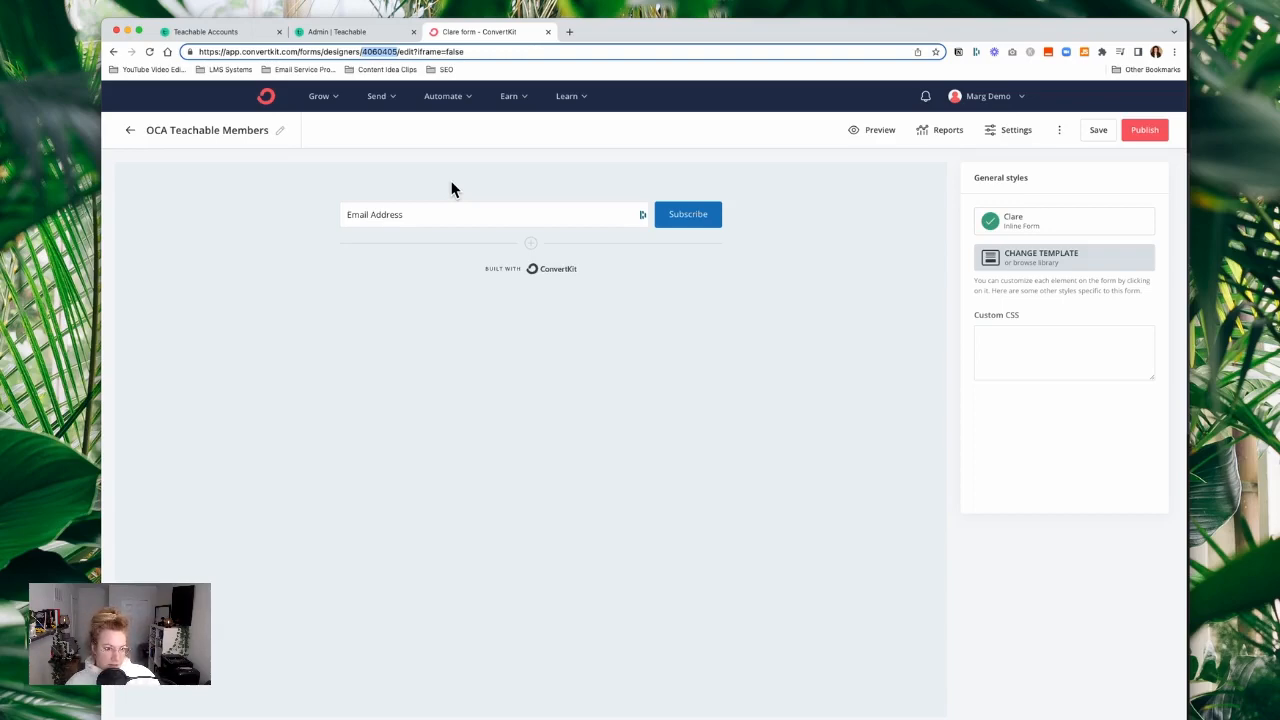
pyautogui.click(372, 35)
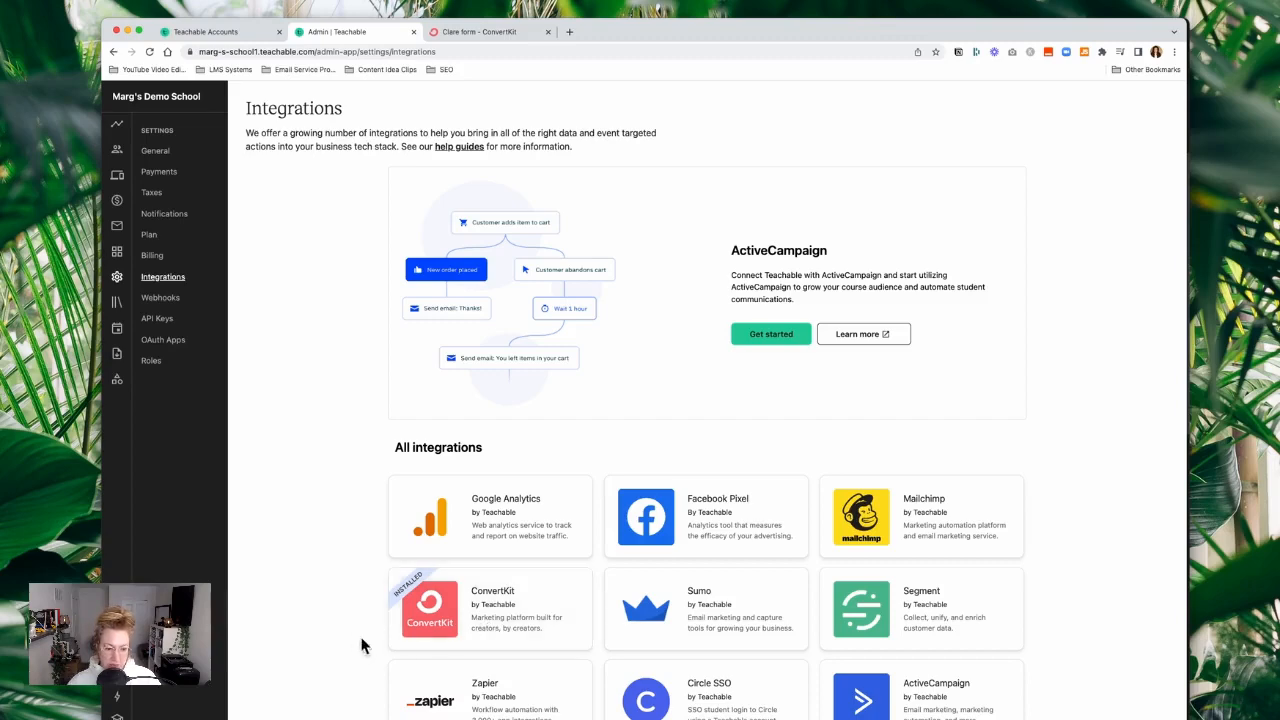
pyautogui.click(512, 714)
pyautogui.click(837, 314)
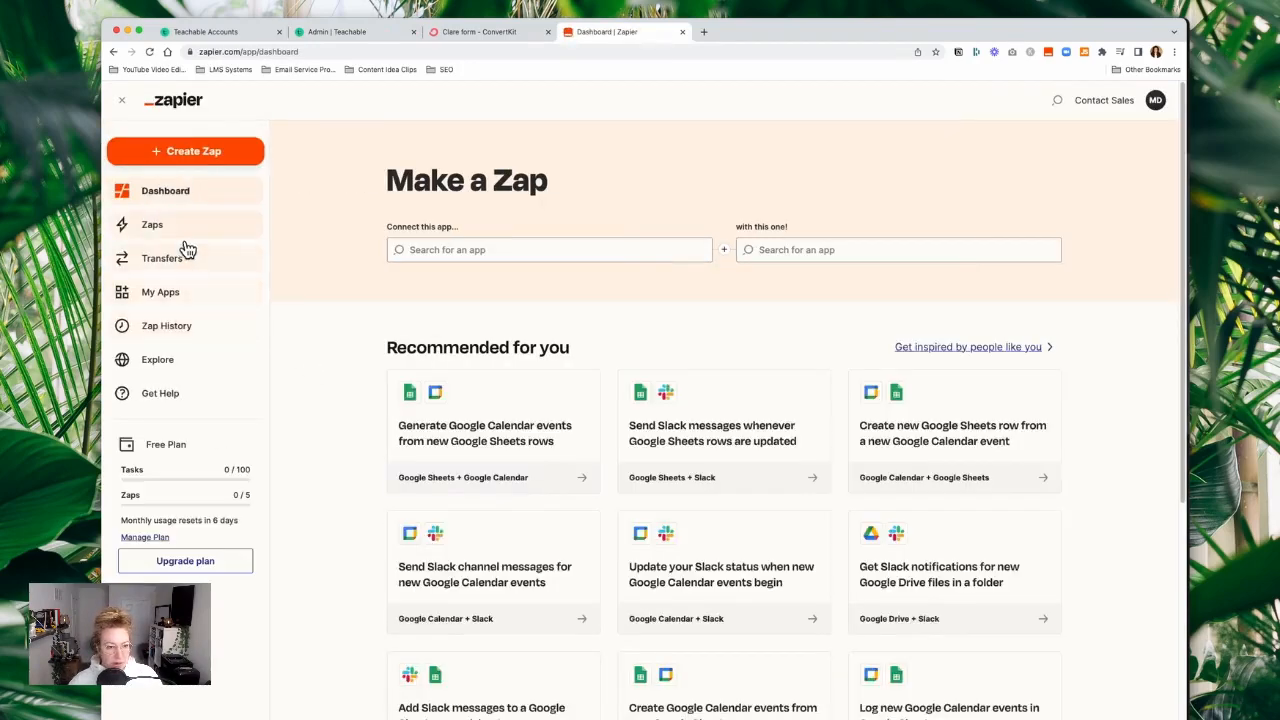
# - Open the Teachable app among Zapier's connected apps and test its existing connection
pyautogui.click(174, 293)
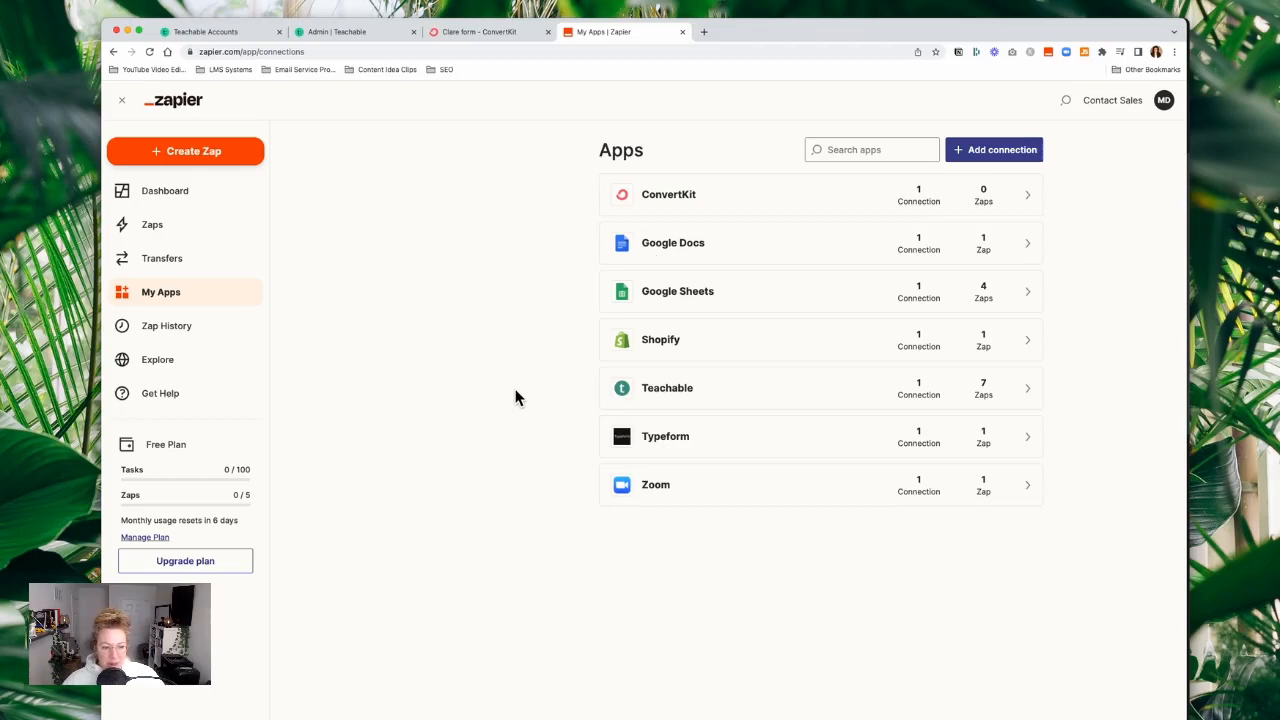
pyautogui.click(686, 402)
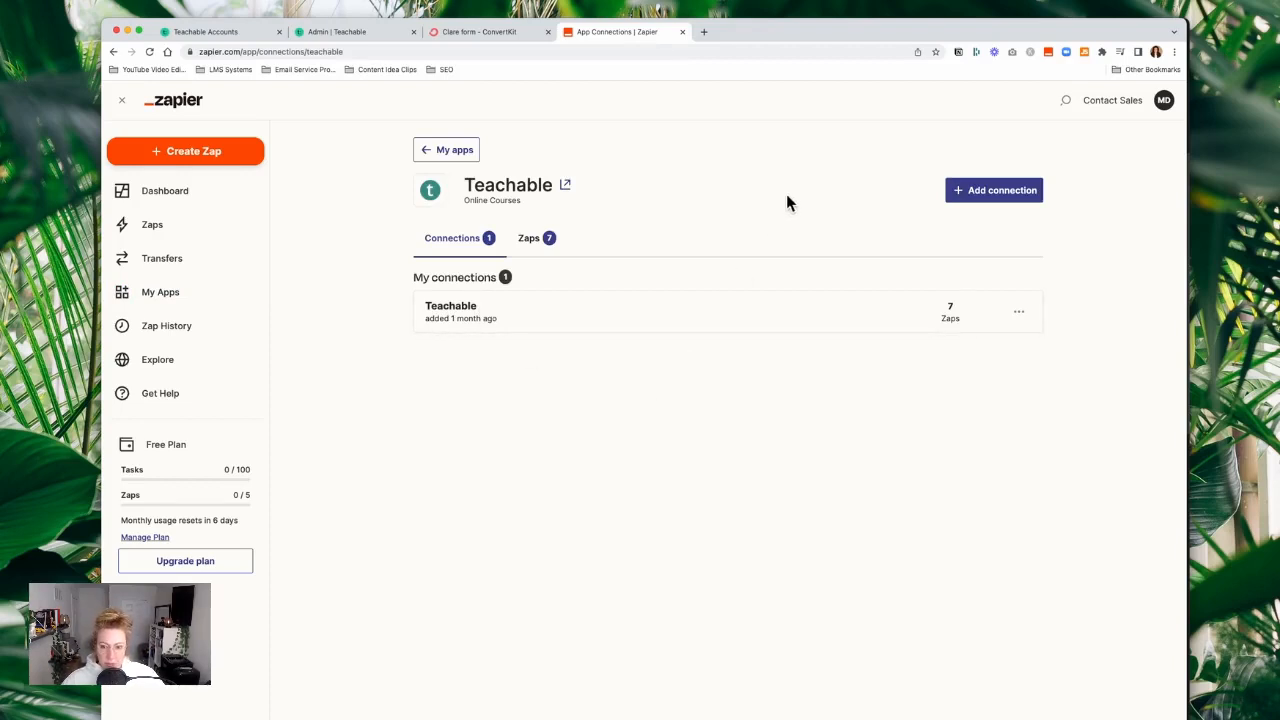
pyautogui.click(1019, 312)
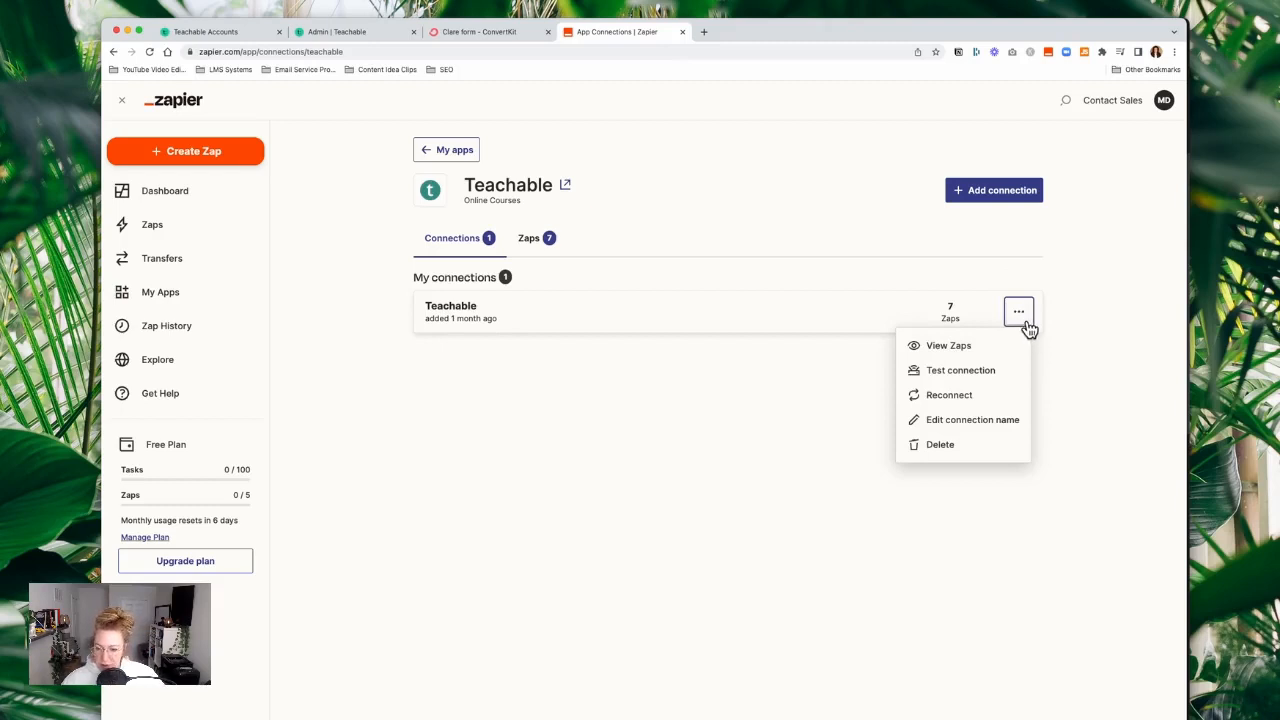
pyautogui.click(966, 372)
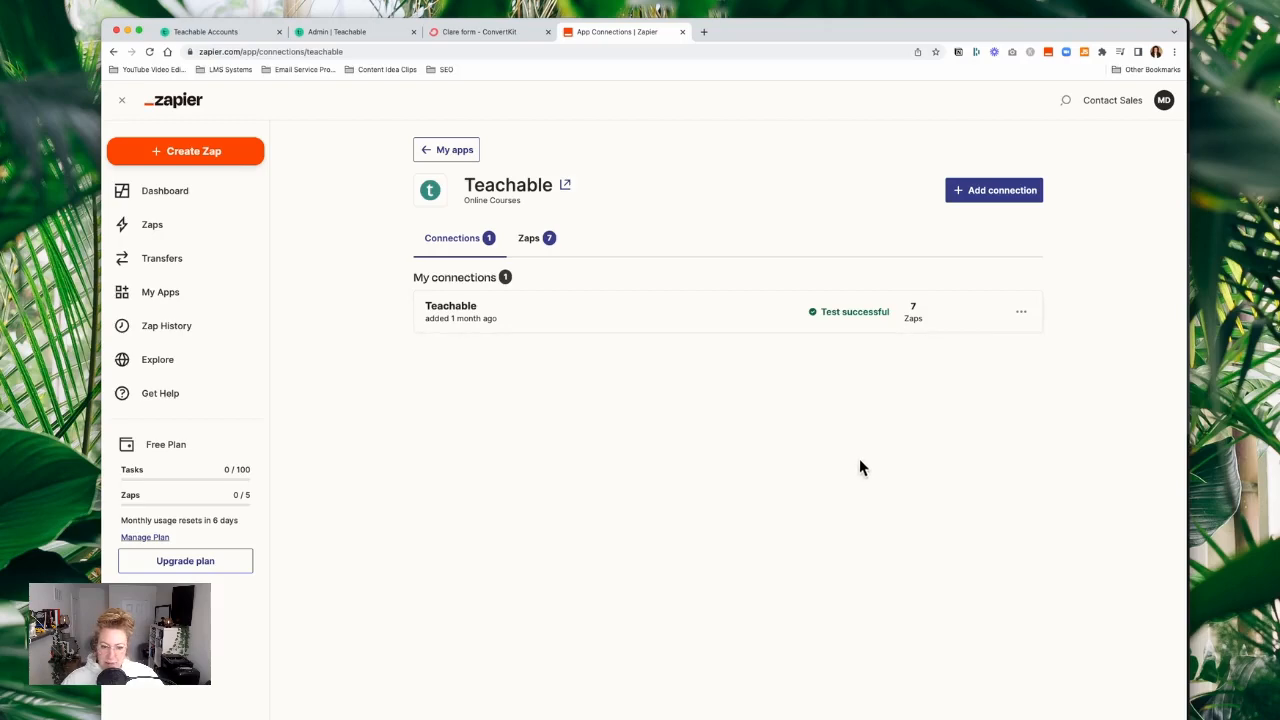
# - Begin adding another Teachable connection in Zapier, and enter the subdomain taken from the school's Teachable web address
pyautogui.click(1010, 190)
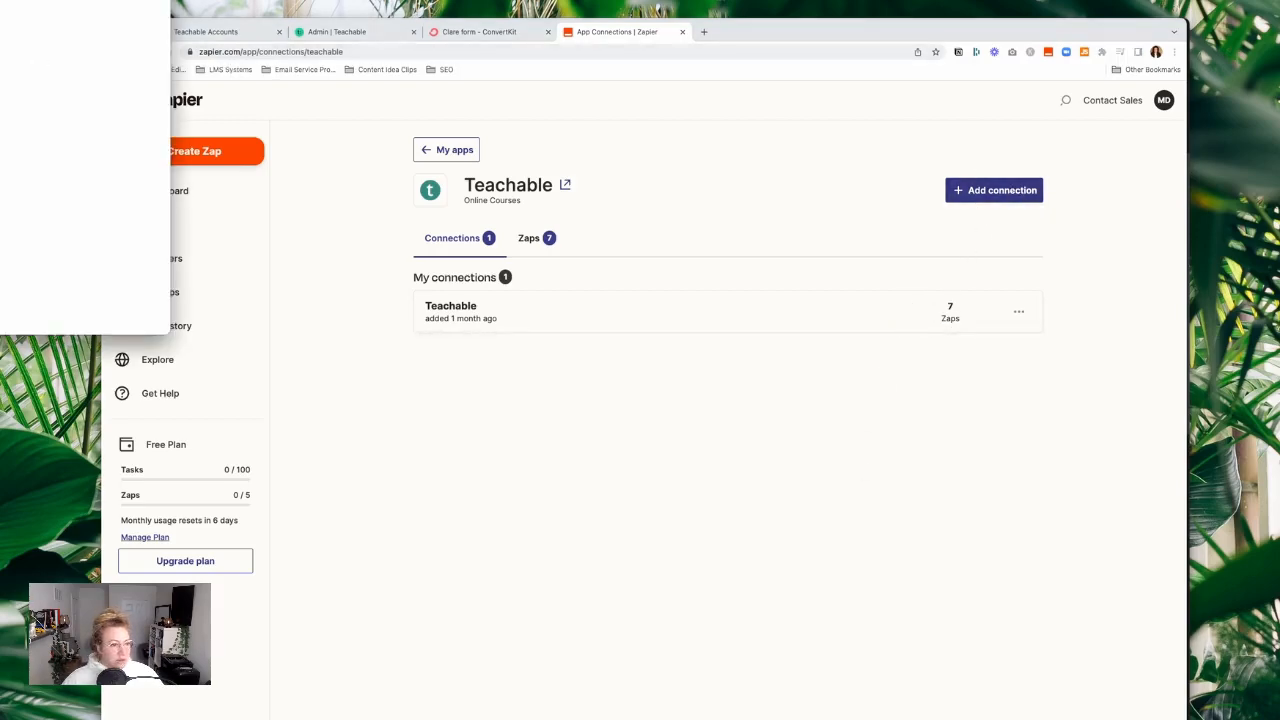
pyautogui.click(728, 228)
pyautogui.moveTo(728, 228); pyautogui.dragTo(720, 184)
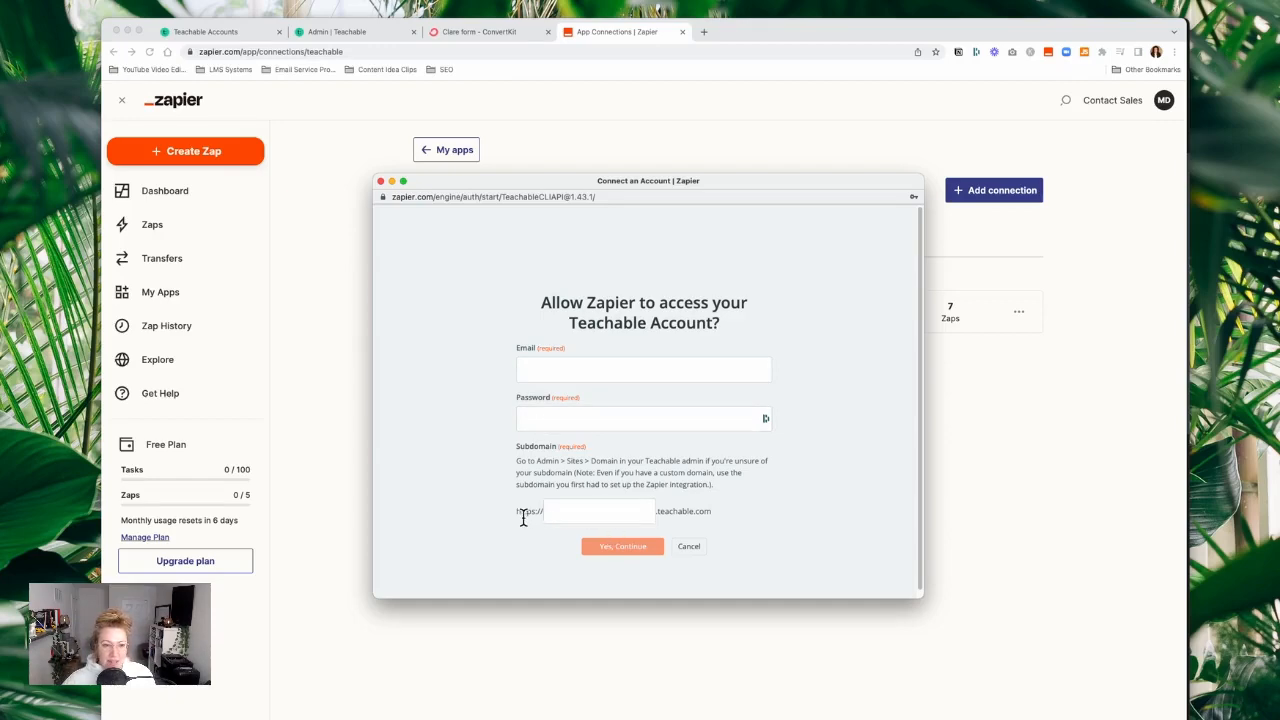
pyautogui.click(343, 31)
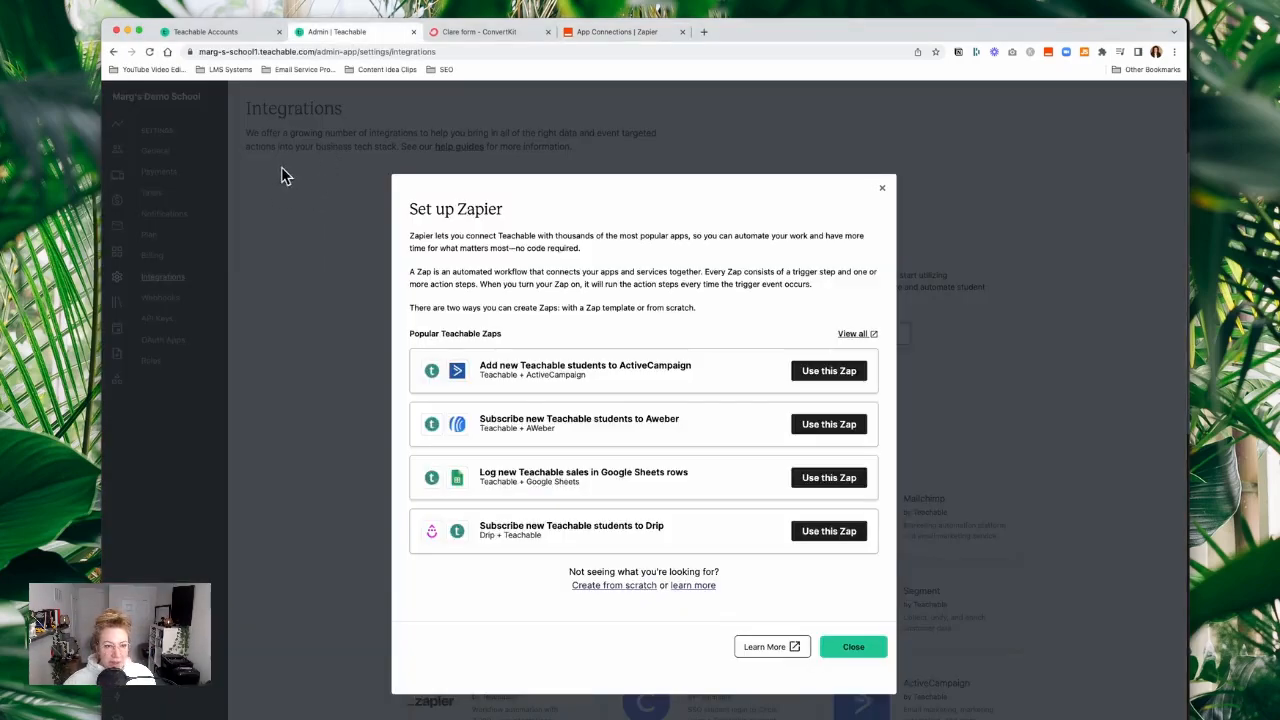
pyautogui.click(266, 52)
pyautogui.click(260, 50)
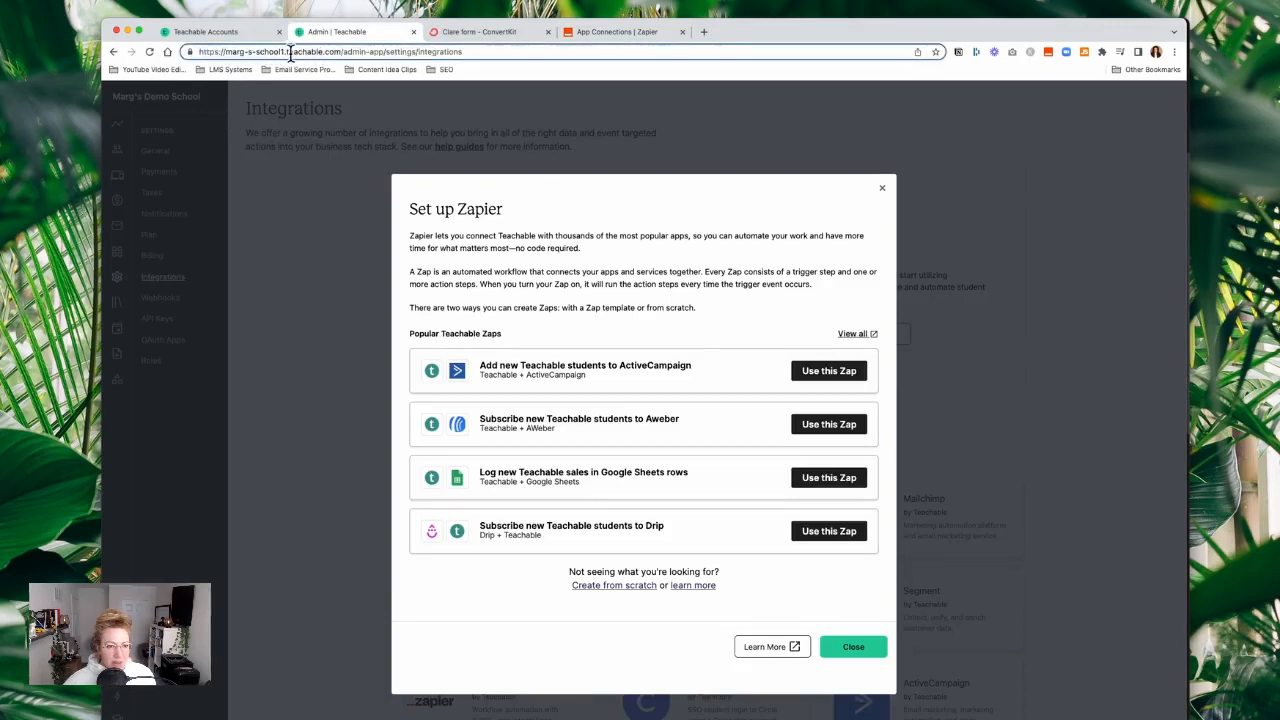
pyautogui.moveTo(286, 52); pyautogui.dragTo(226, 52)
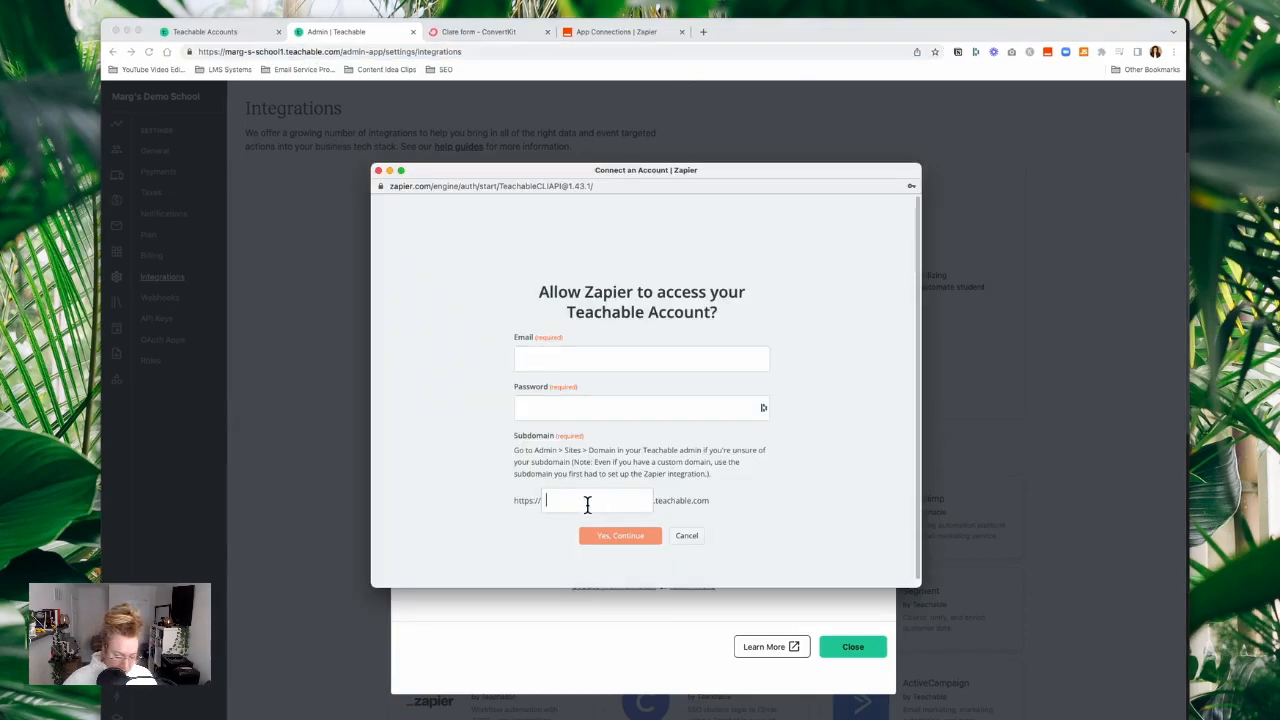
pyautogui.write('marg-s-school1')
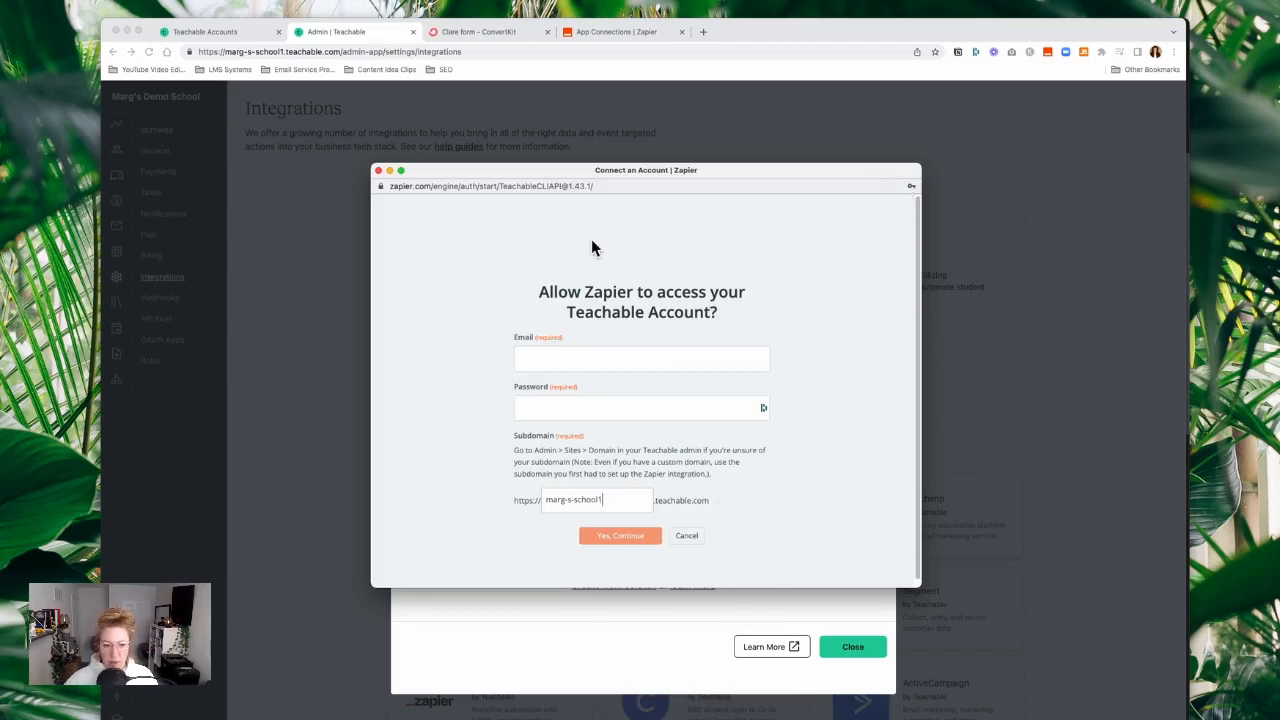
# - Leave the account connection form, look at the Teachable connections in Zapier, and return to Teachable's integrations page
pyautogui.click(648, 32)
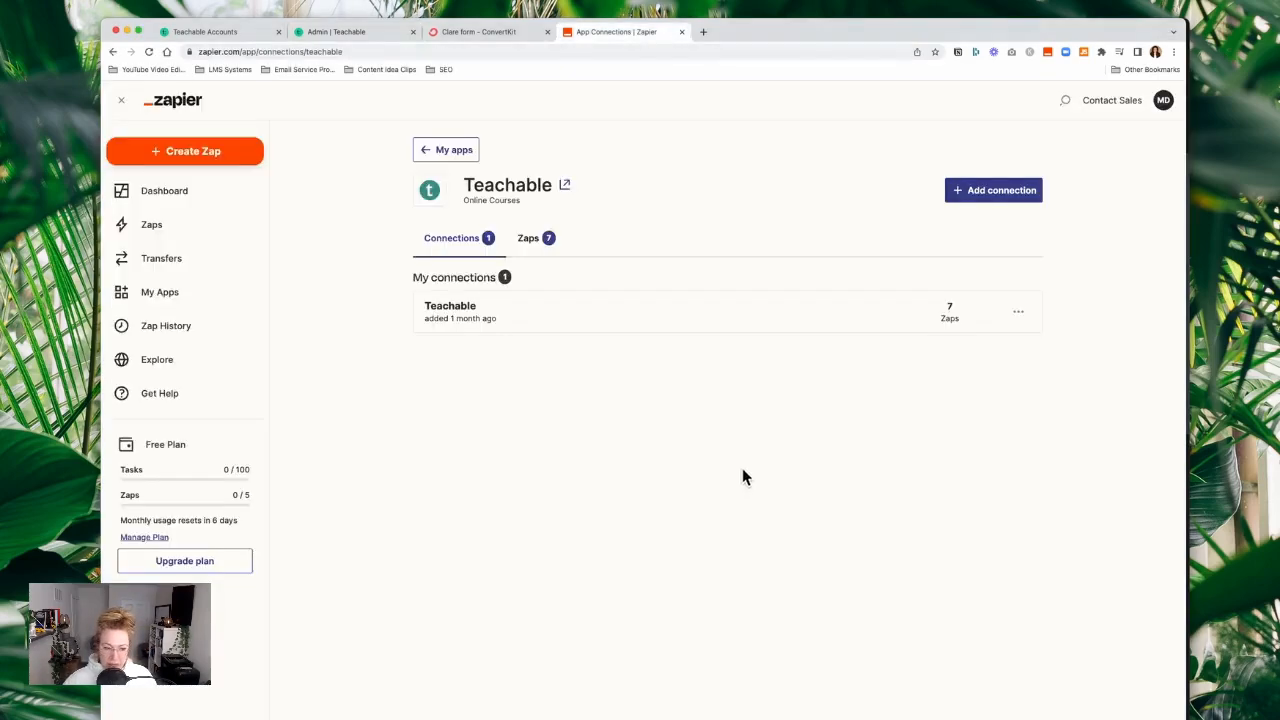
pyautogui.click(340, 33)
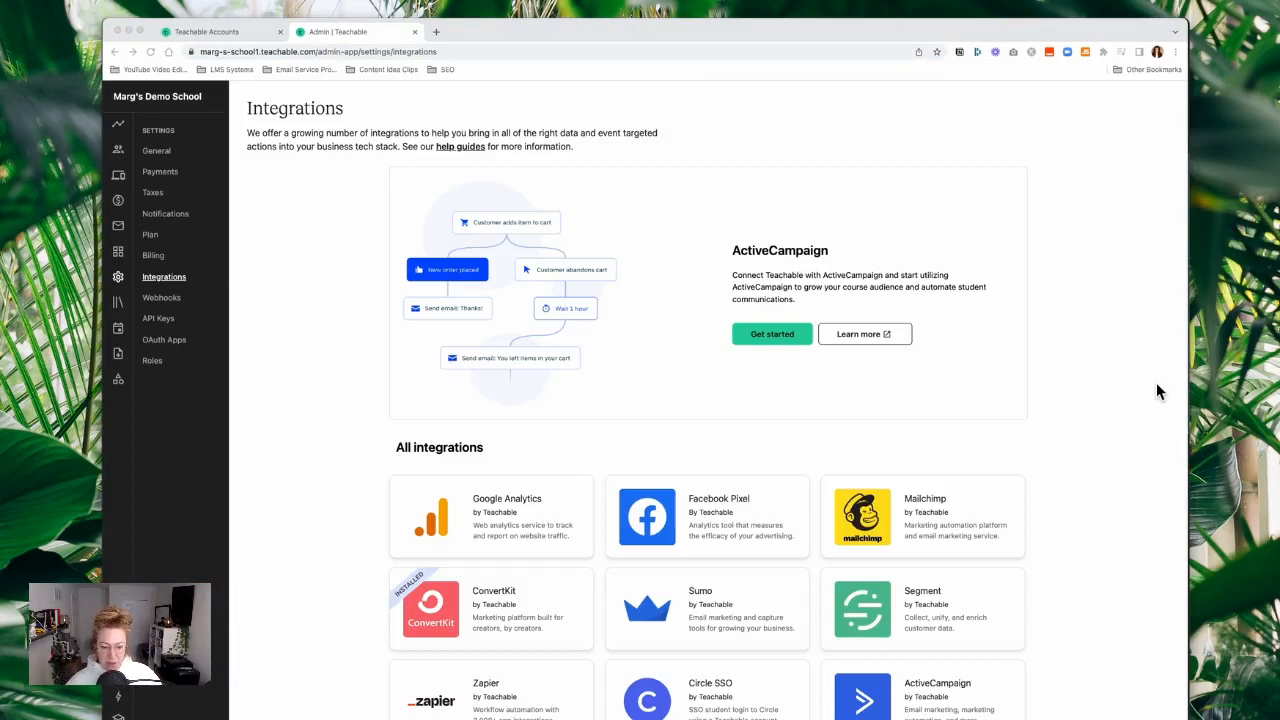
# - Switch to the setup checklist, tick off Settings > Integrations > Setup Zapier and Setup Teacher Bio, and return to Teachable
pyautogui.click(310, 477)
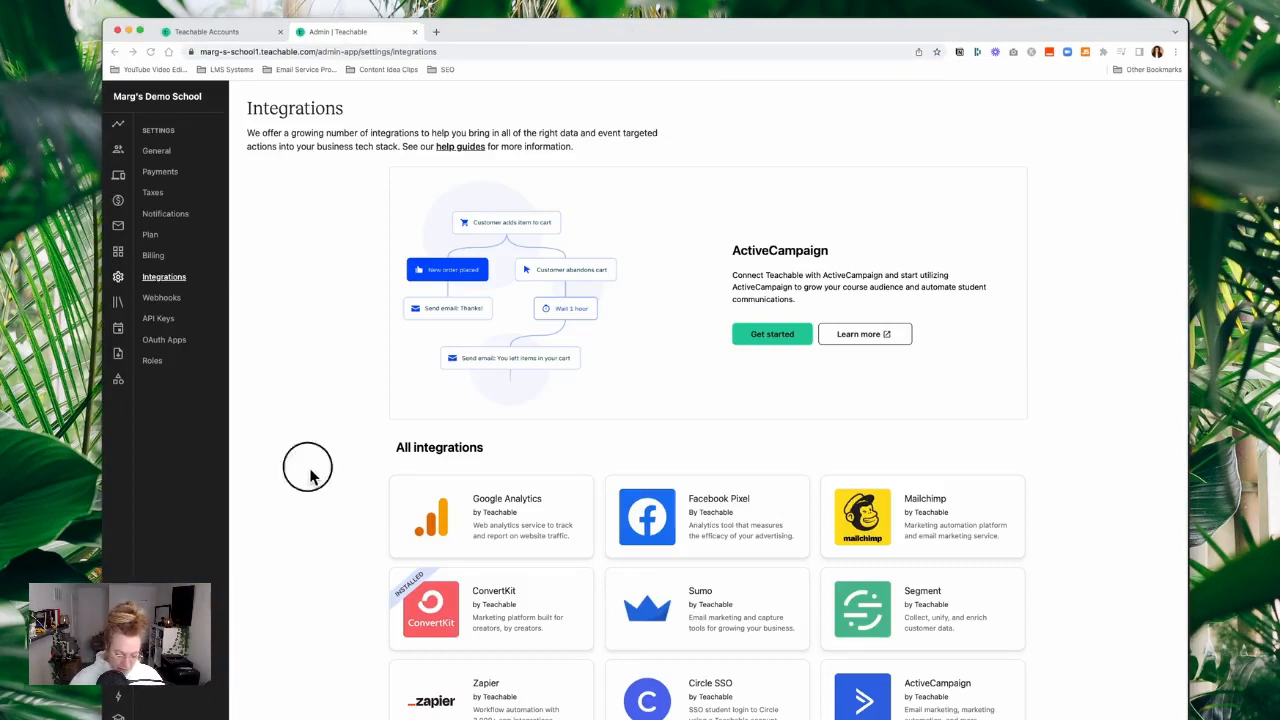
pyautogui.press('super+r')
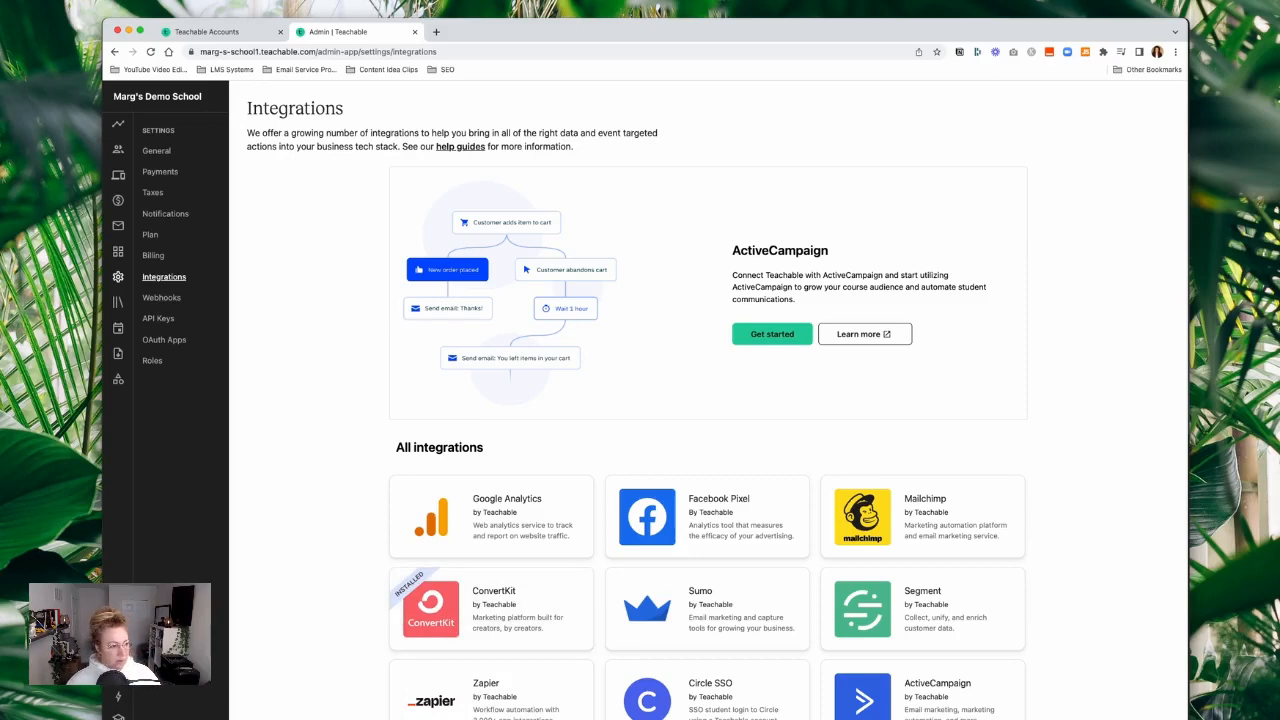
pyautogui.press('super+Tab')
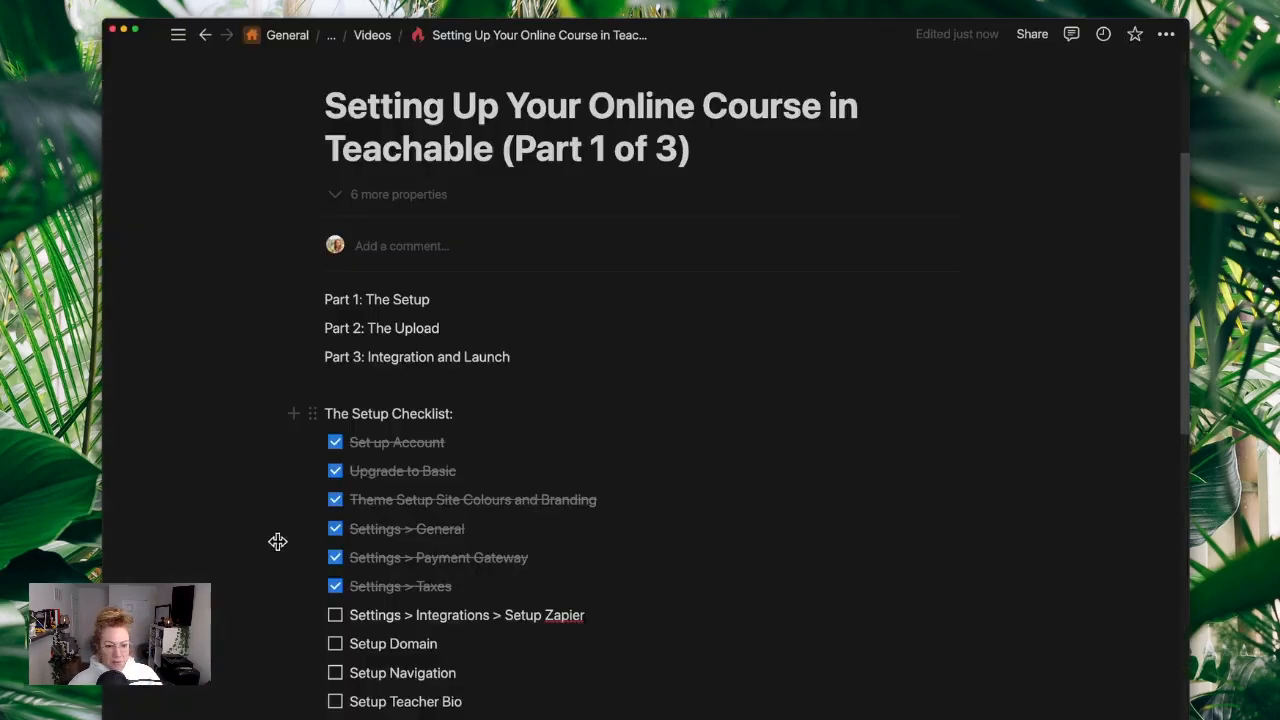
pyautogui.click(336, 616)
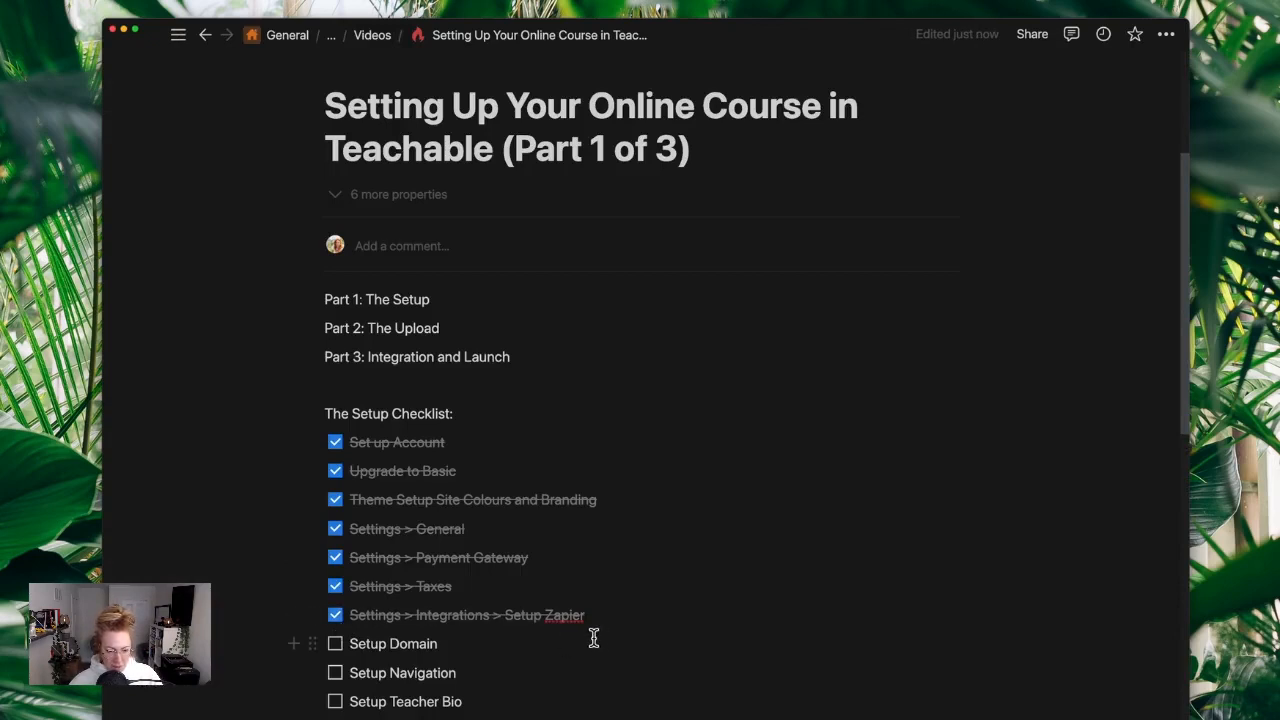
pyautogui.click(341, 705)
pyautogui.press('super+Tab')
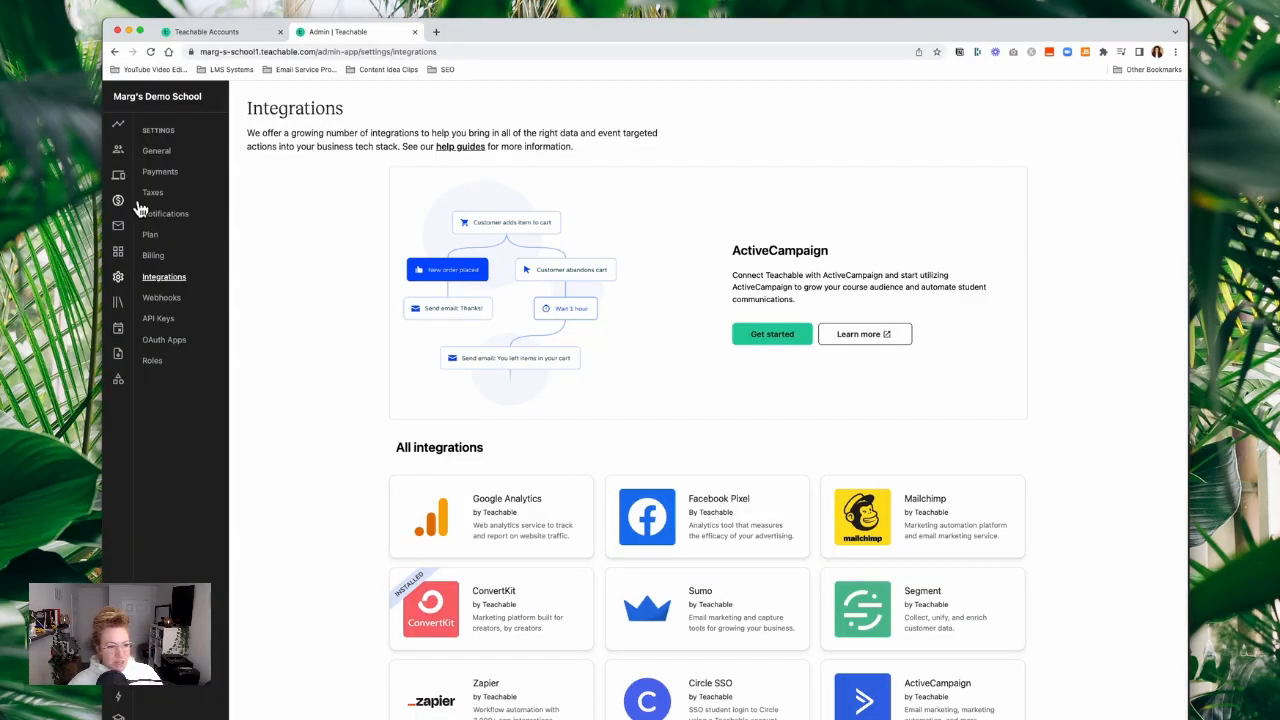
# - Open the existing teacher bio in the site's Bios for editing and enter "My bio!" as its text
pyautogui.click(129, 181)
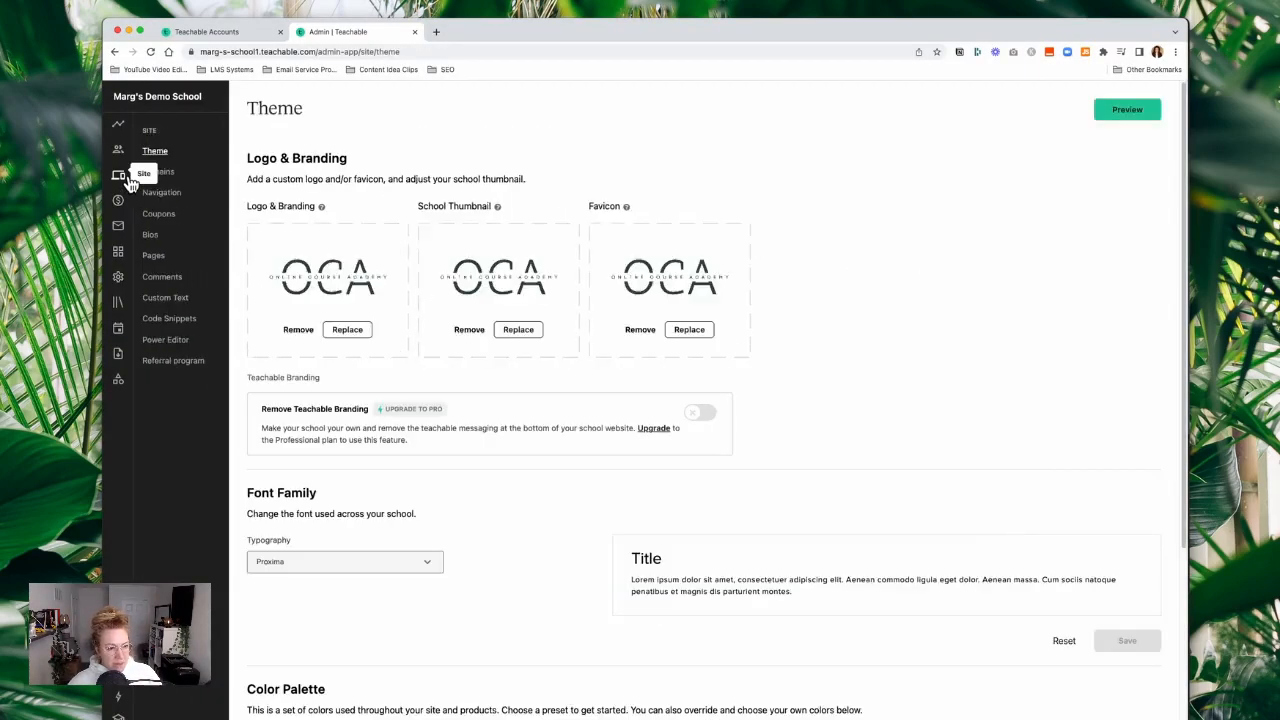
pyautogui.click(157, 240)
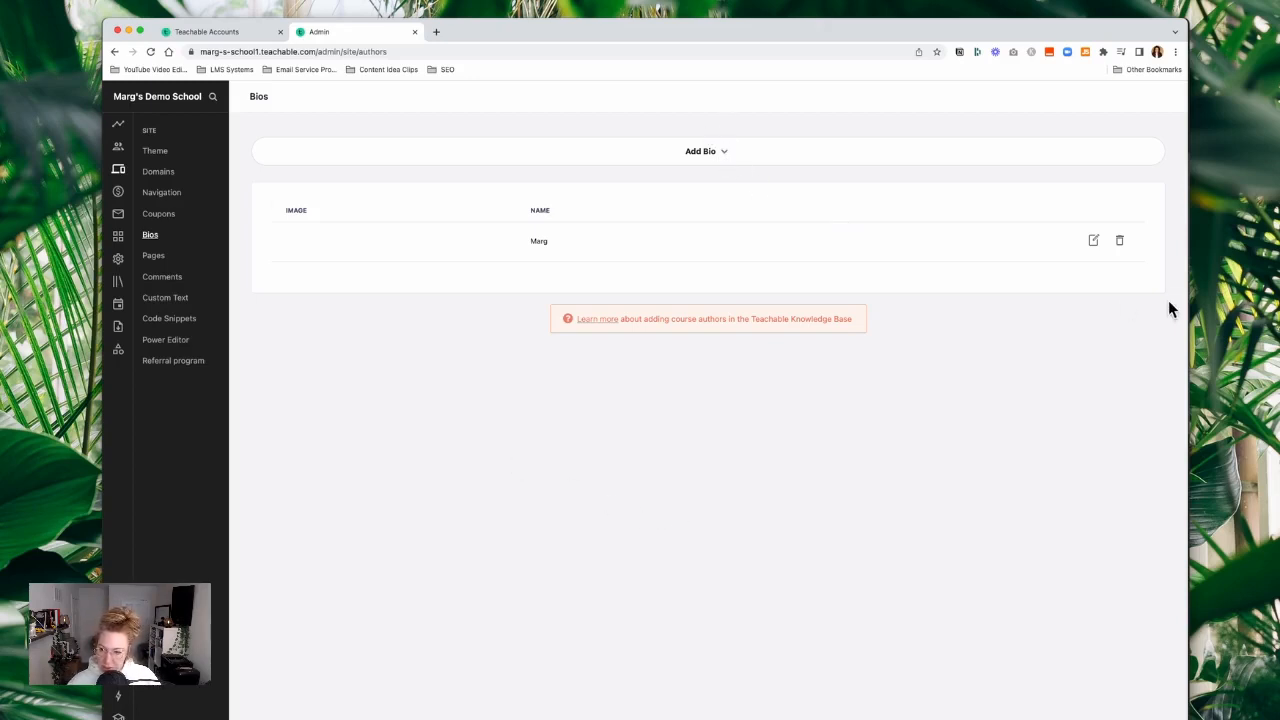
pyautogui.click(1095, 243)
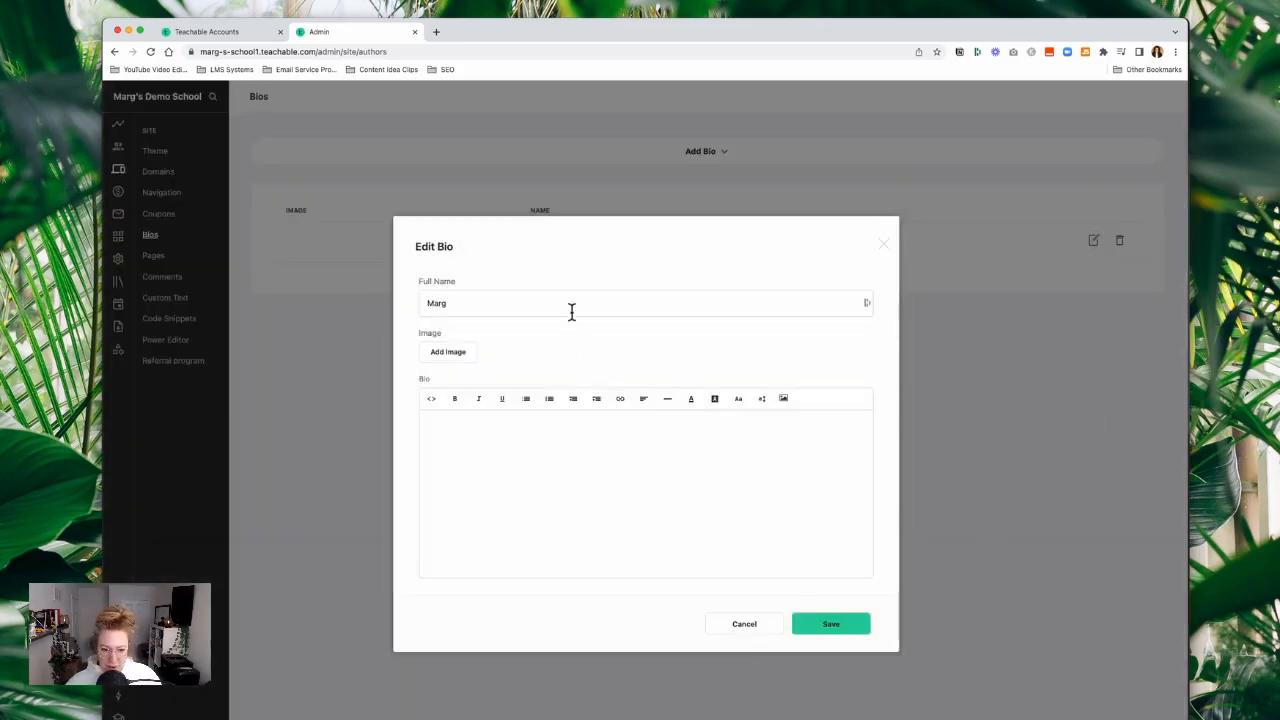
pyautogui.click(548, 447)
pyautogui.write('My')
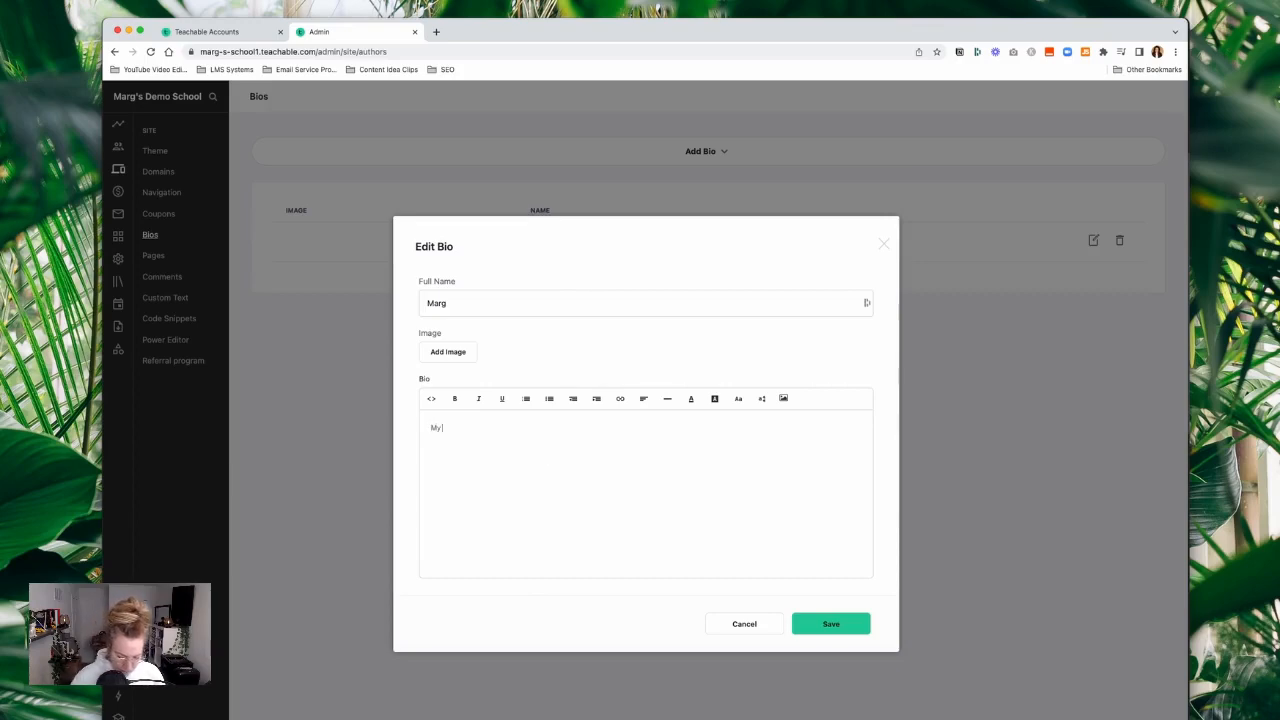
pyautogui.write(' bio!')
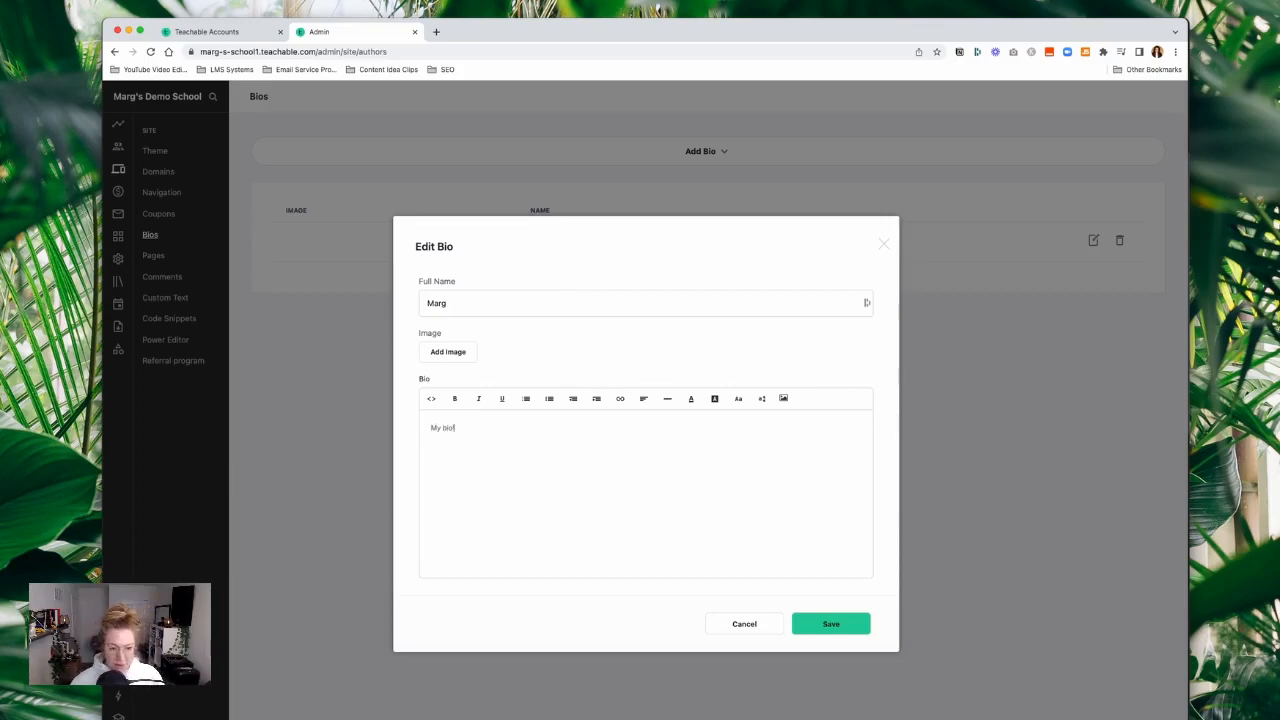
# - Upload image.png from the computer as the teacher bio's picture and save the bio
pyautogui.click(461, 353)
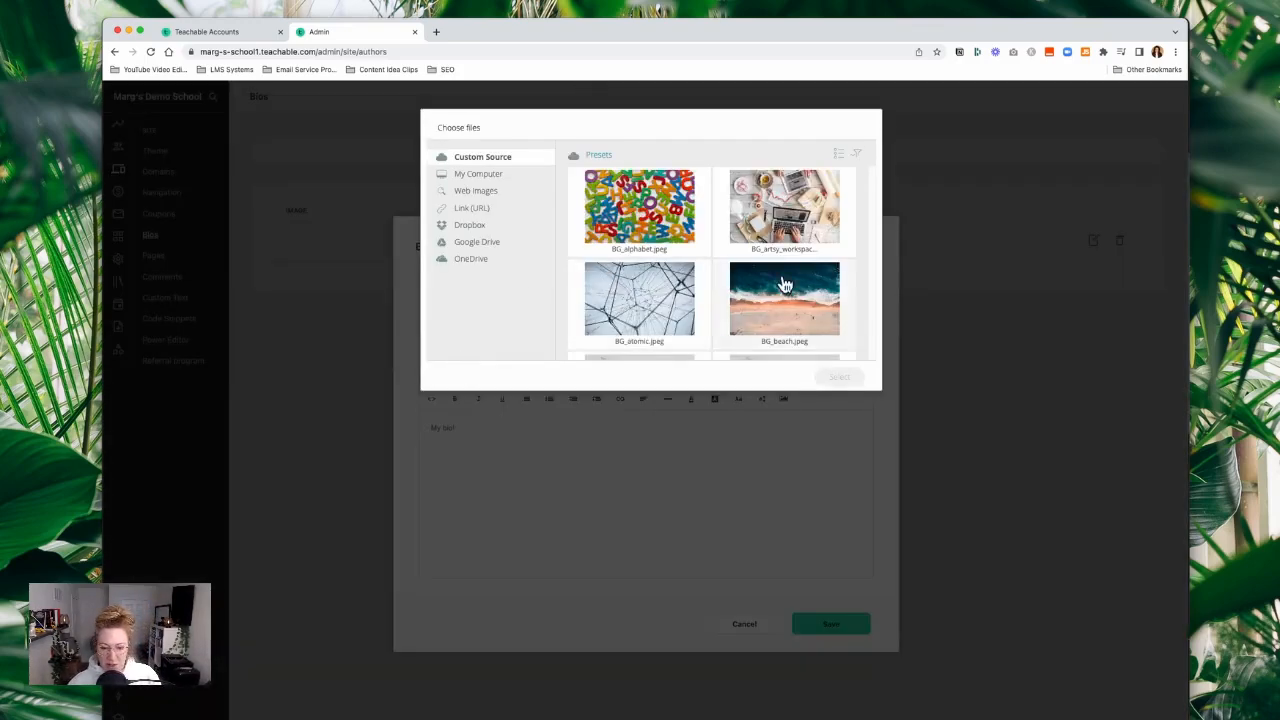
pyautogui.click(478, 173)
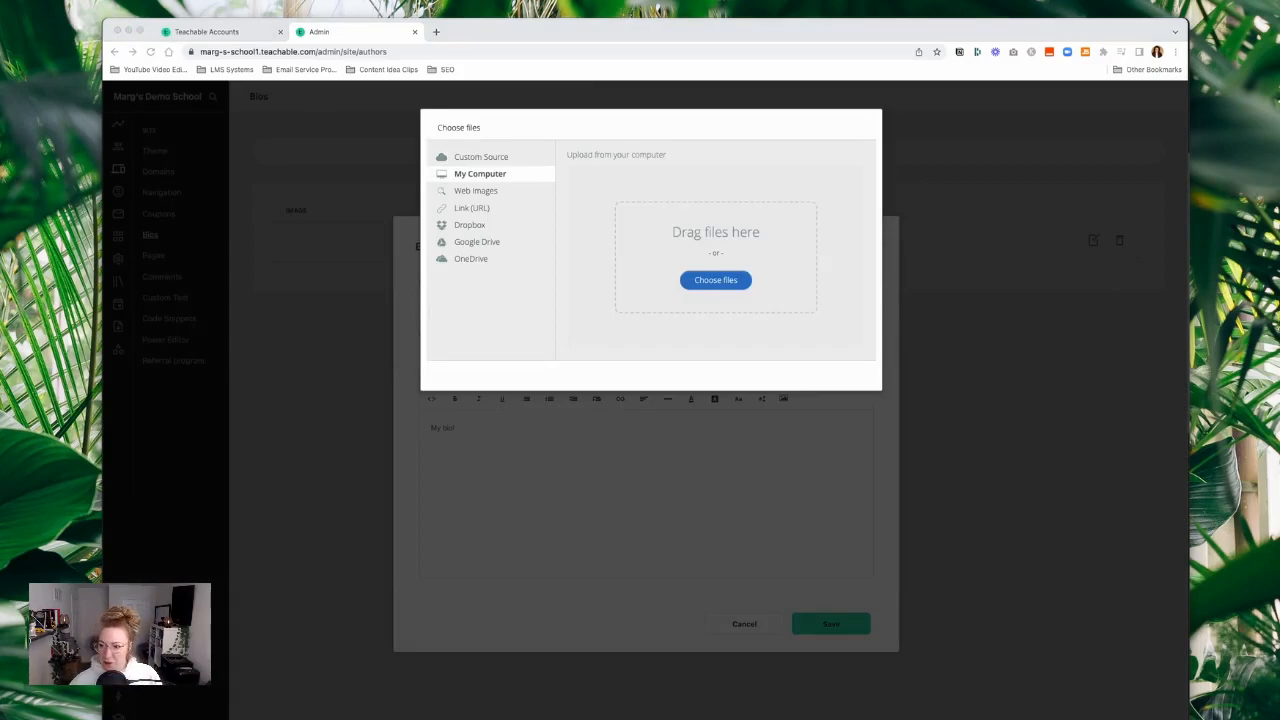
pyautogui.moveTo(1279, 300); pyautogui.dragTo(720, 269)
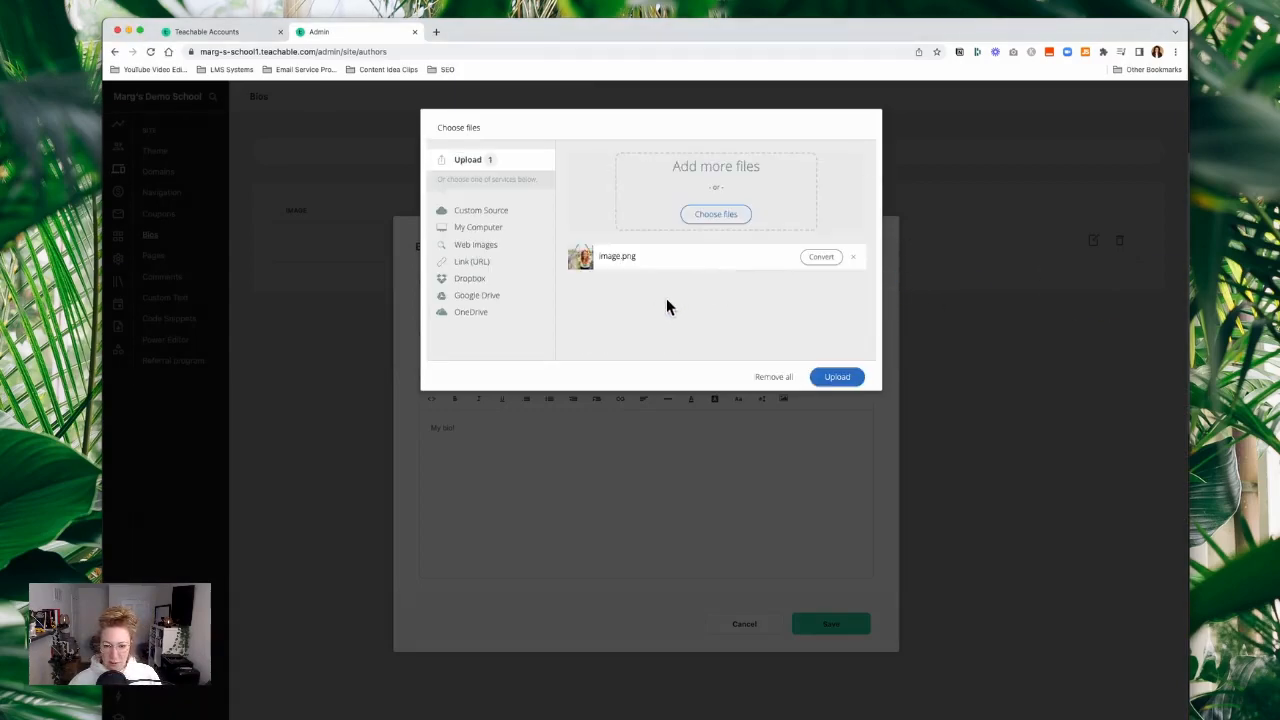
pyautogui.click(840, 375)
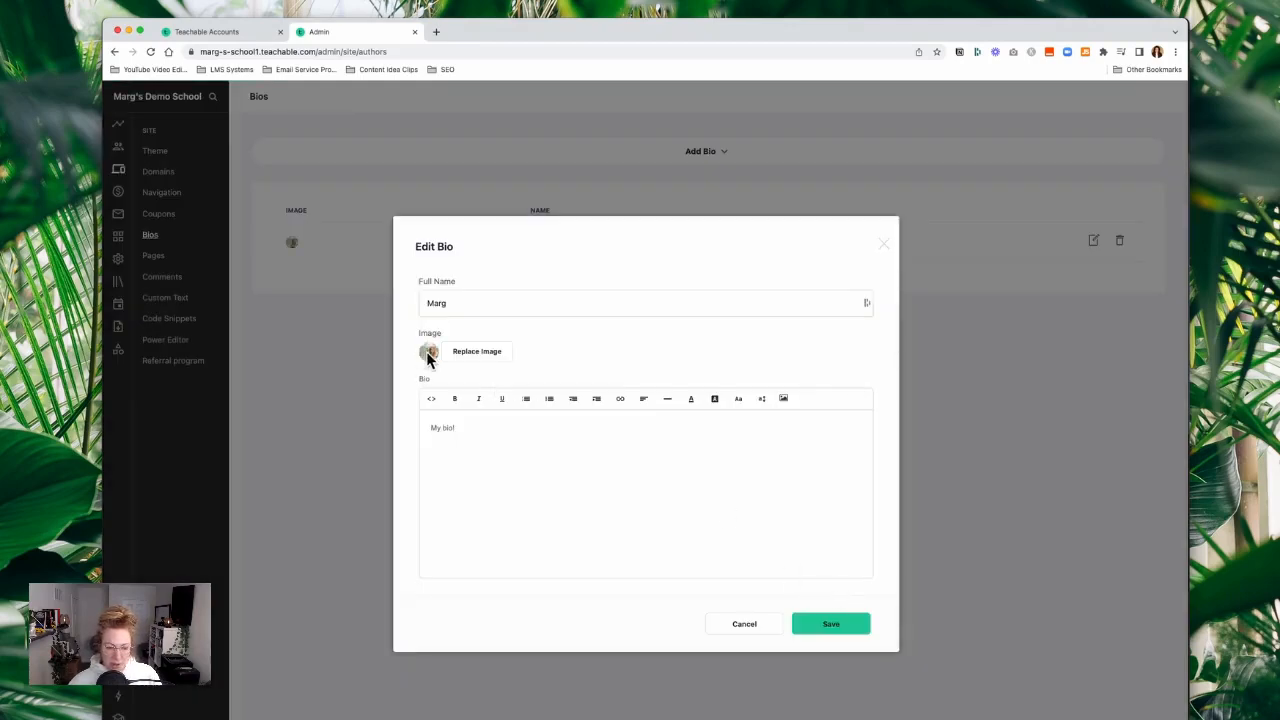
pyautogui.click(838, 626)
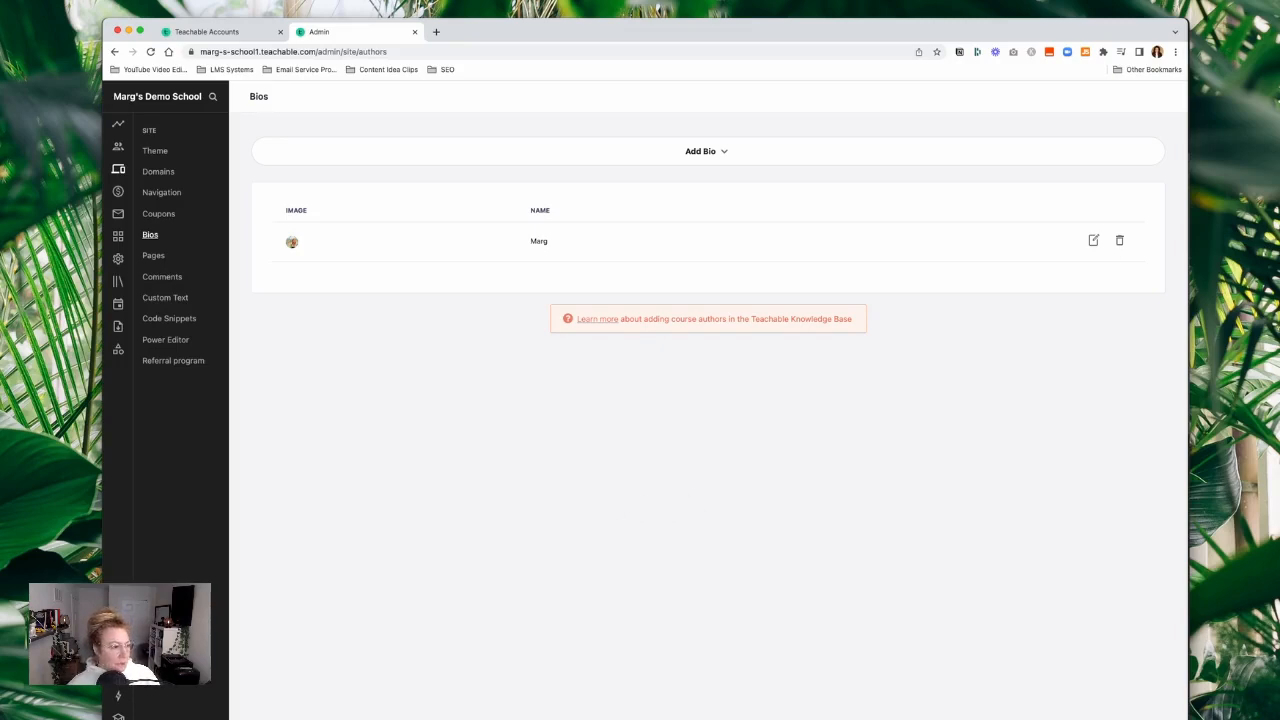
# - In the site's Navigation settings, keep Homepage for logged-out and Course Directory for logged-in users as the landing pages, and save
pyautogui.press('super+Tab')
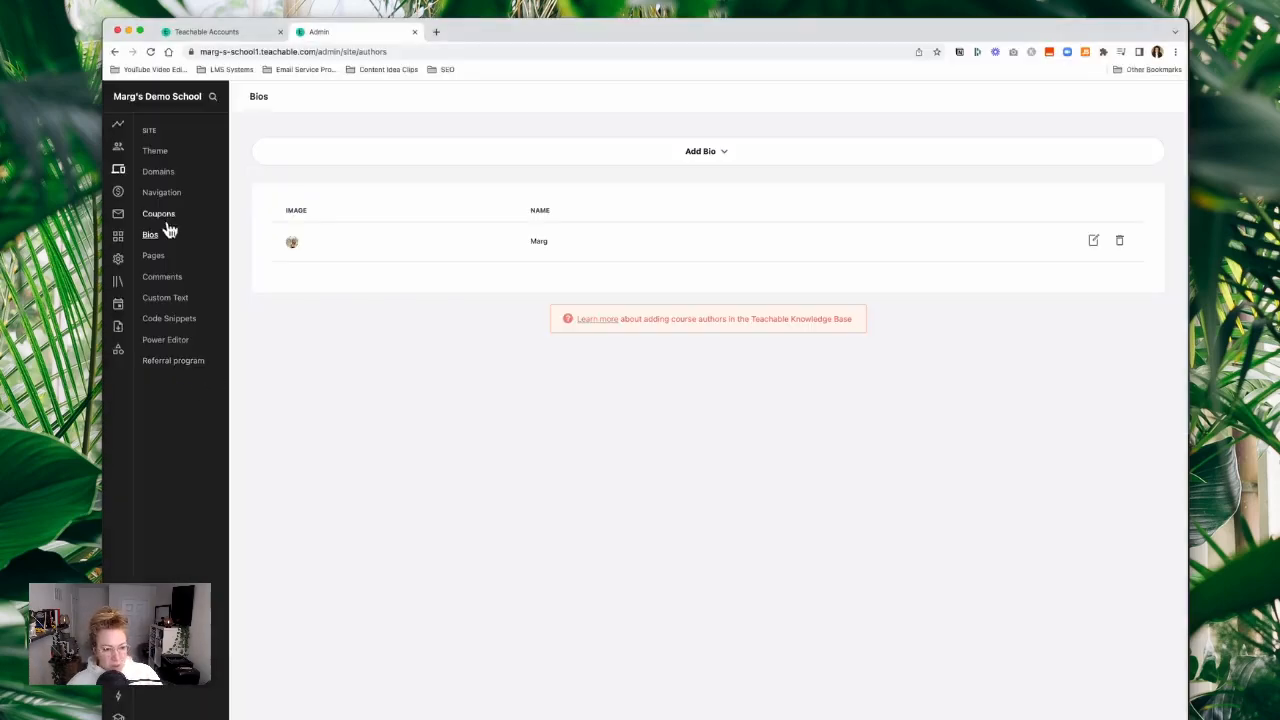
pyautogui.click(167, 197)
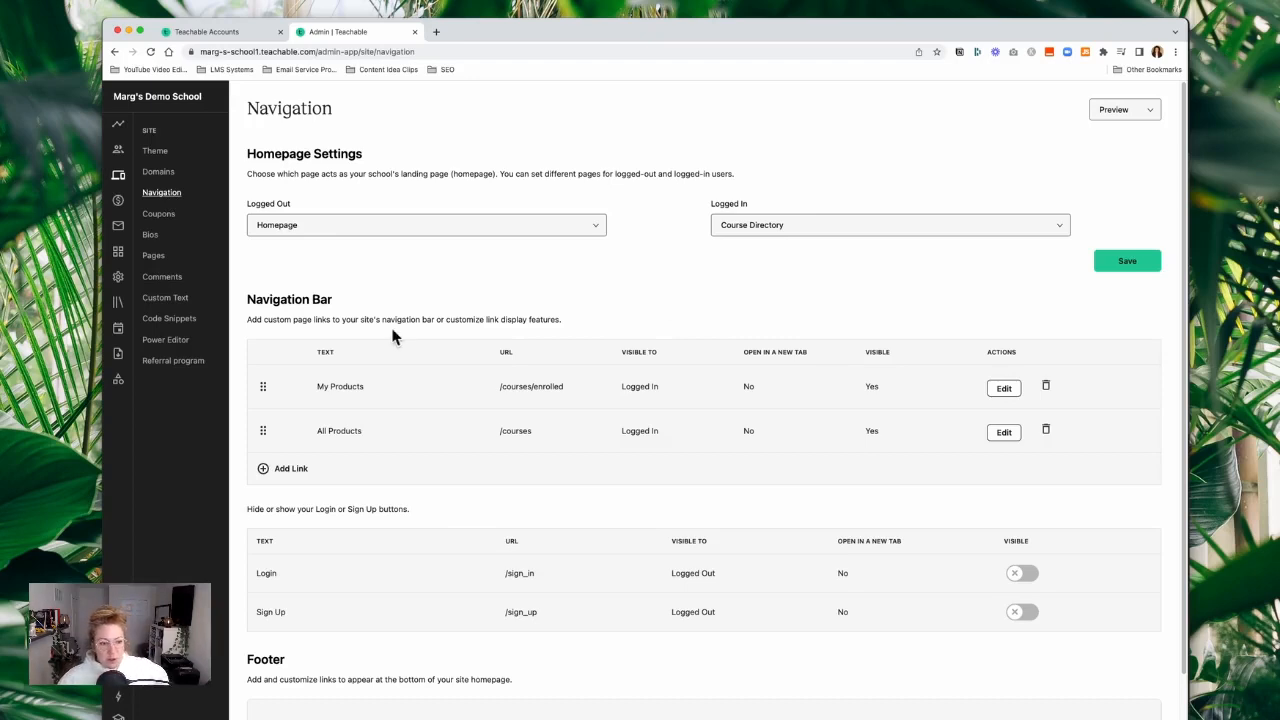
pyautogui.click(303, 240)
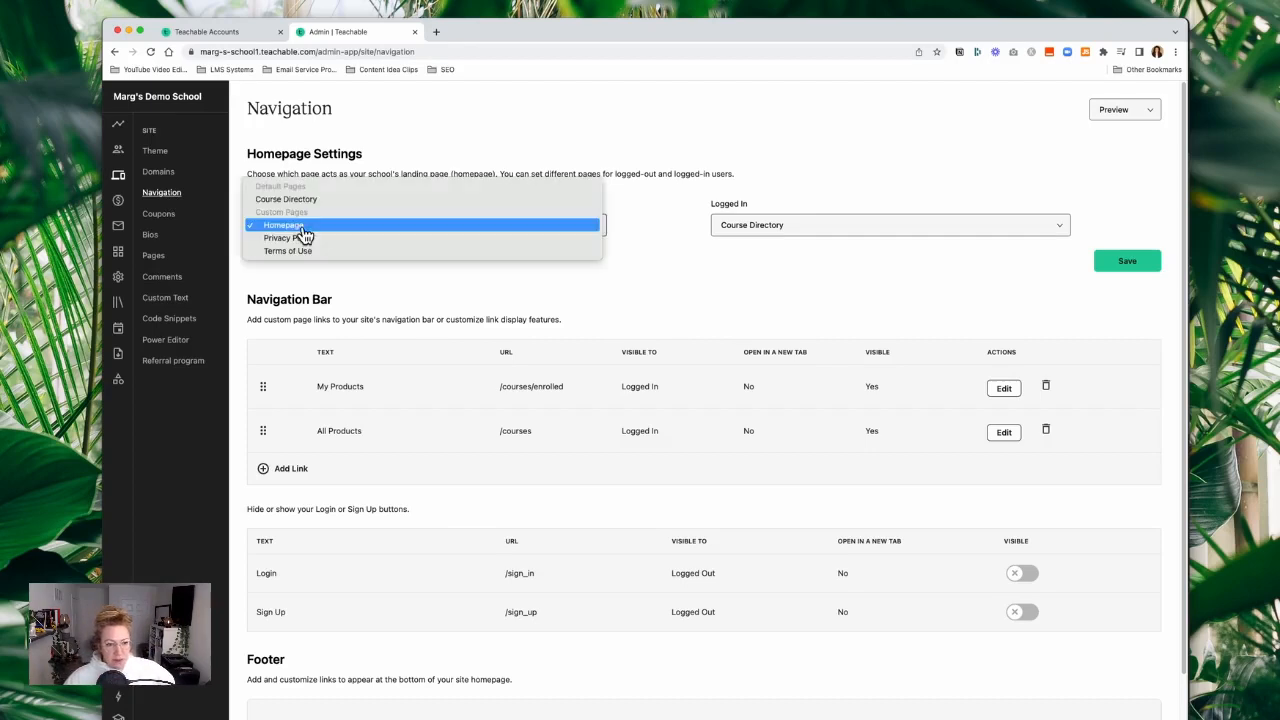
pyautogui.click(370, 236)
pyautogui.click(826, 234)
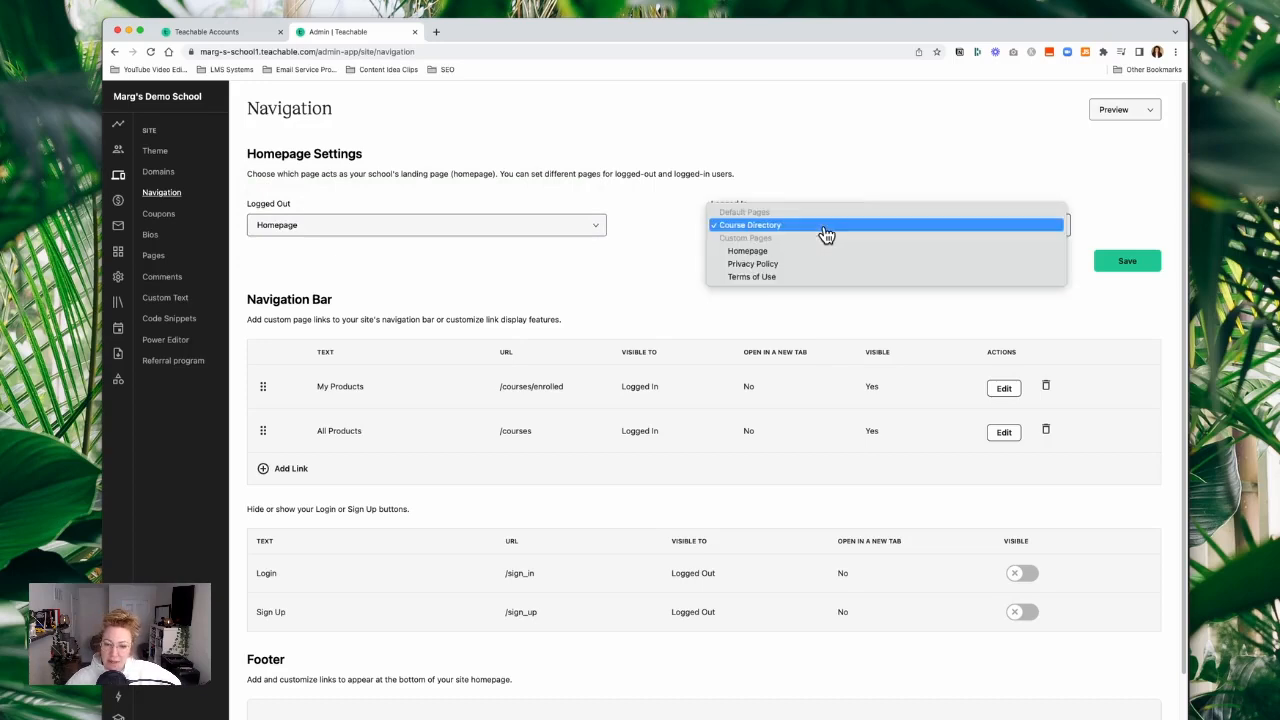
pyautogui.click(826, 230)
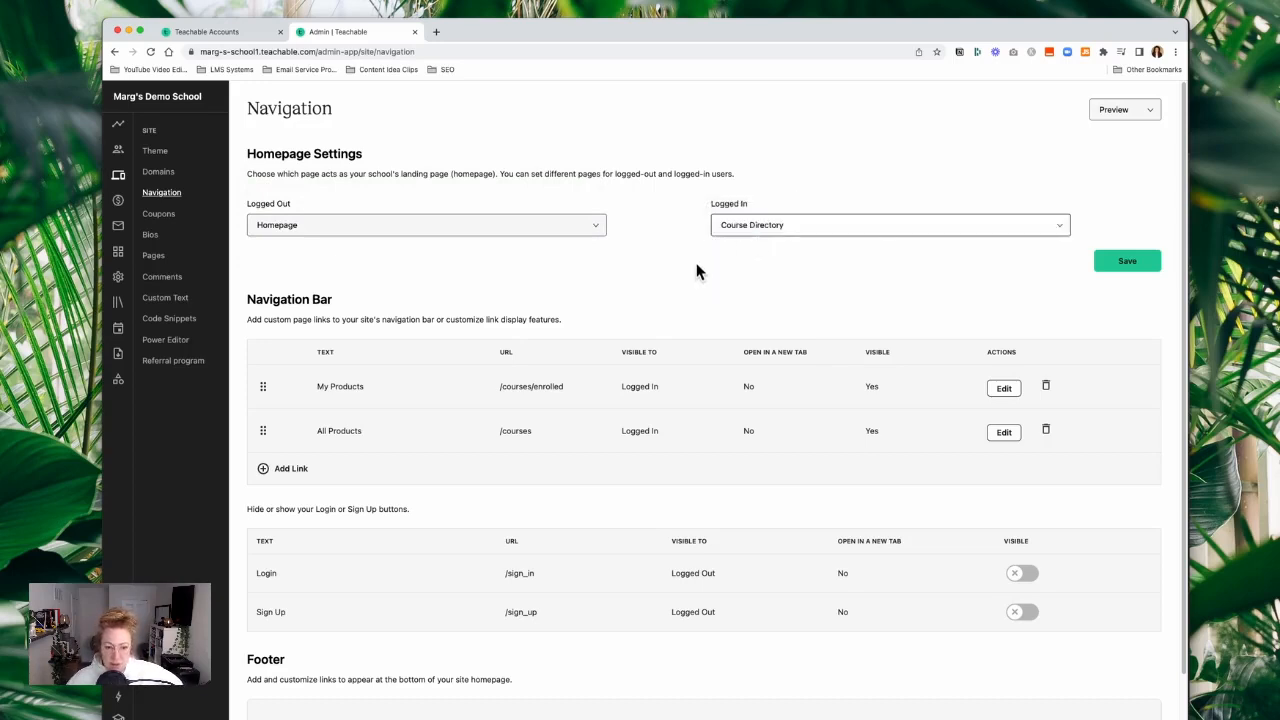
pyautogui.click(1128, 266)
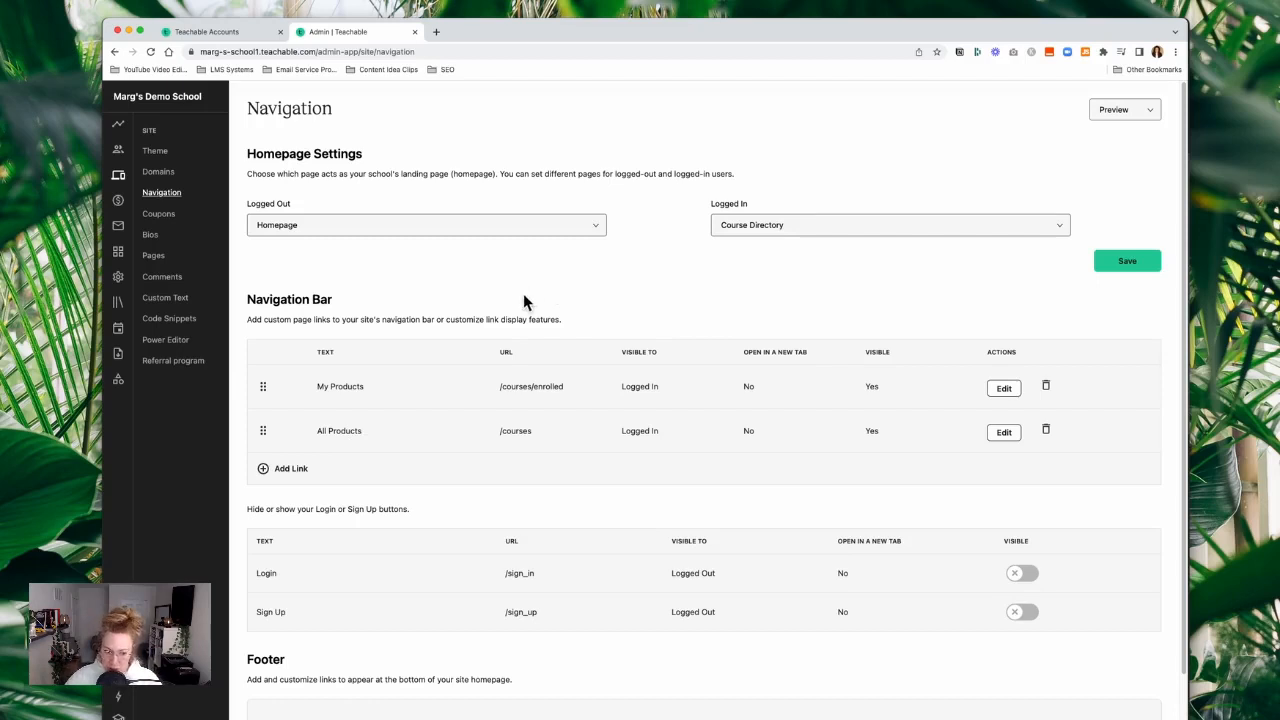
# - Add an external navigation bar link named "Main Website" with the owner's website address, opening in a new tab and visible to all
pyautogui.click(291, 469)
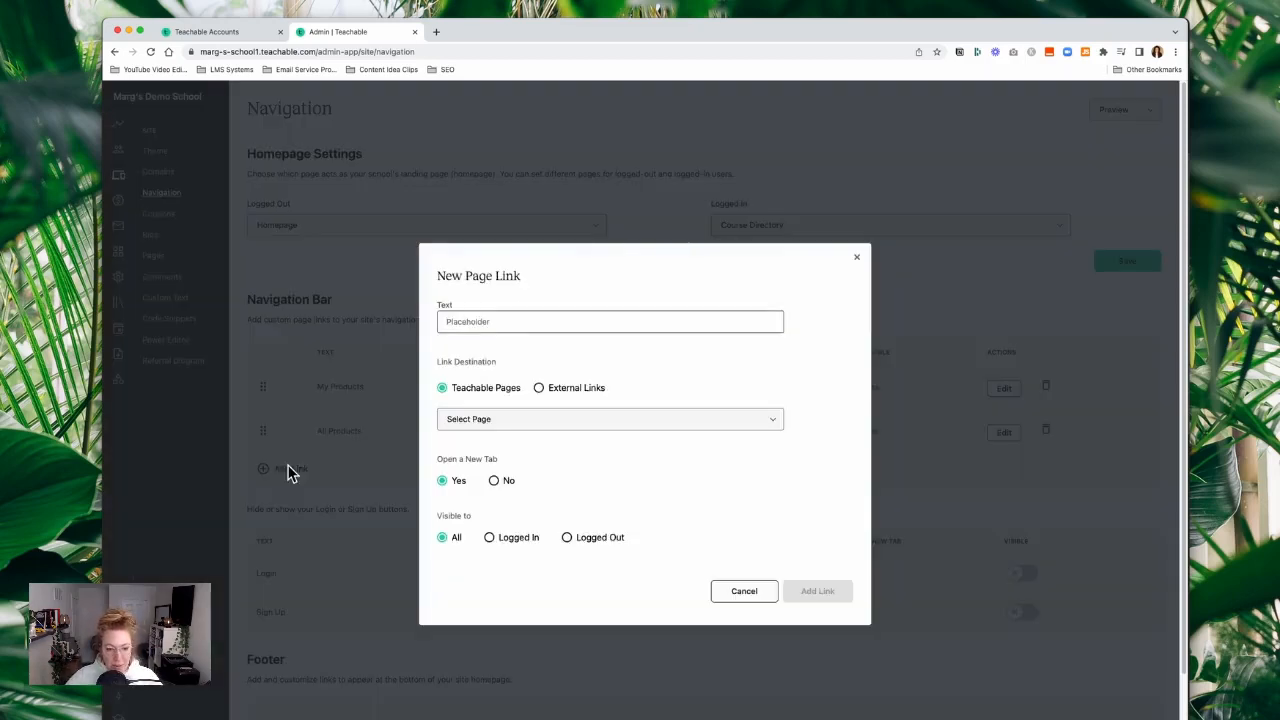
pyautogui.click(540, 392)
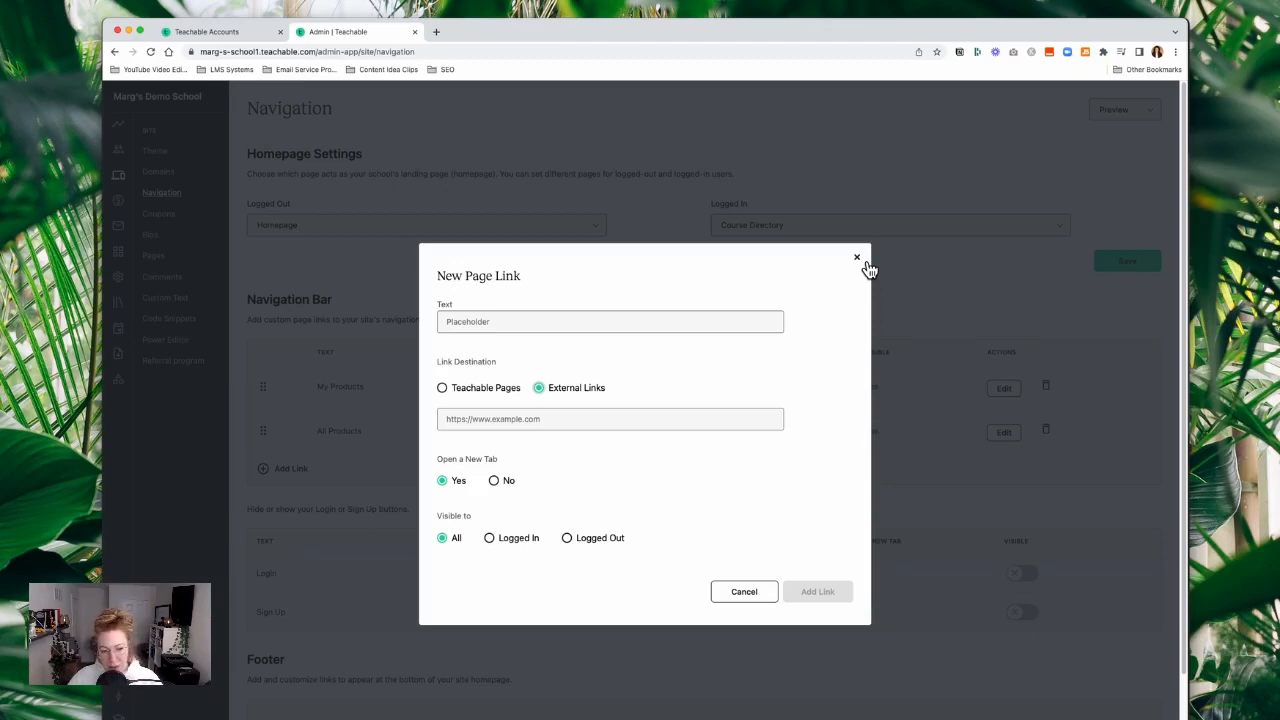
pyautogui.click(512, 323)
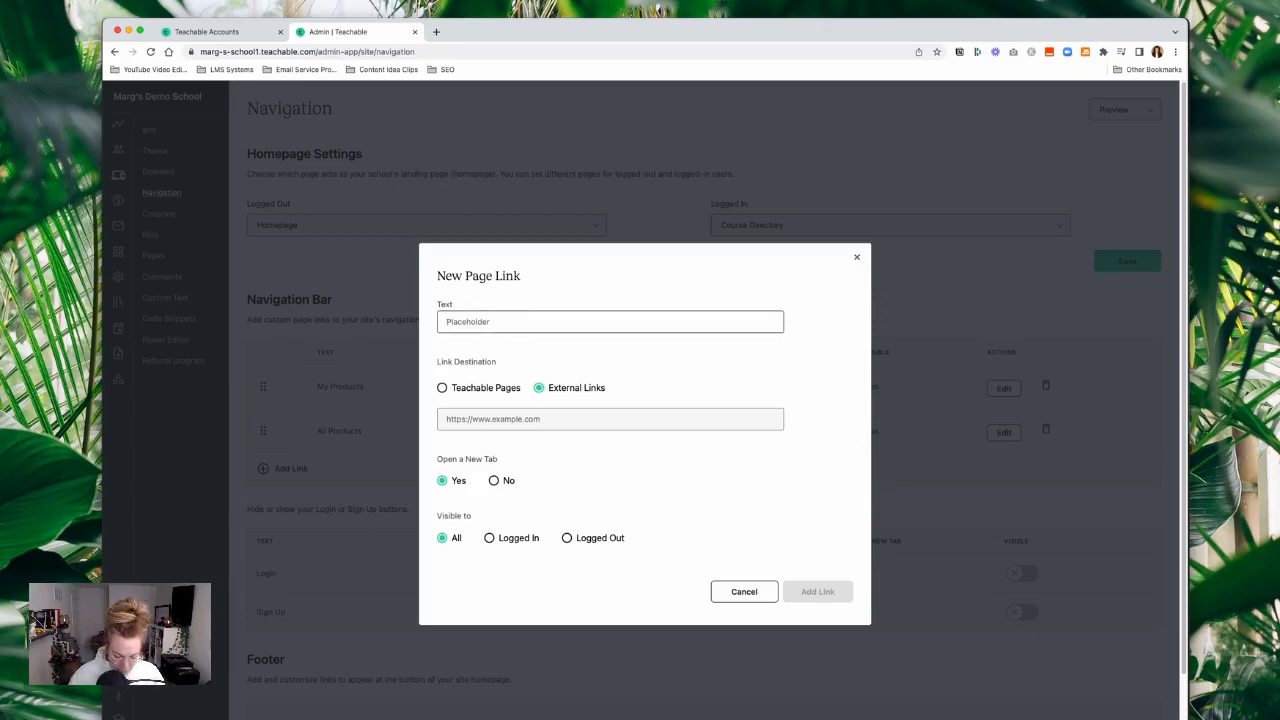
pyautogui.write('Main We')
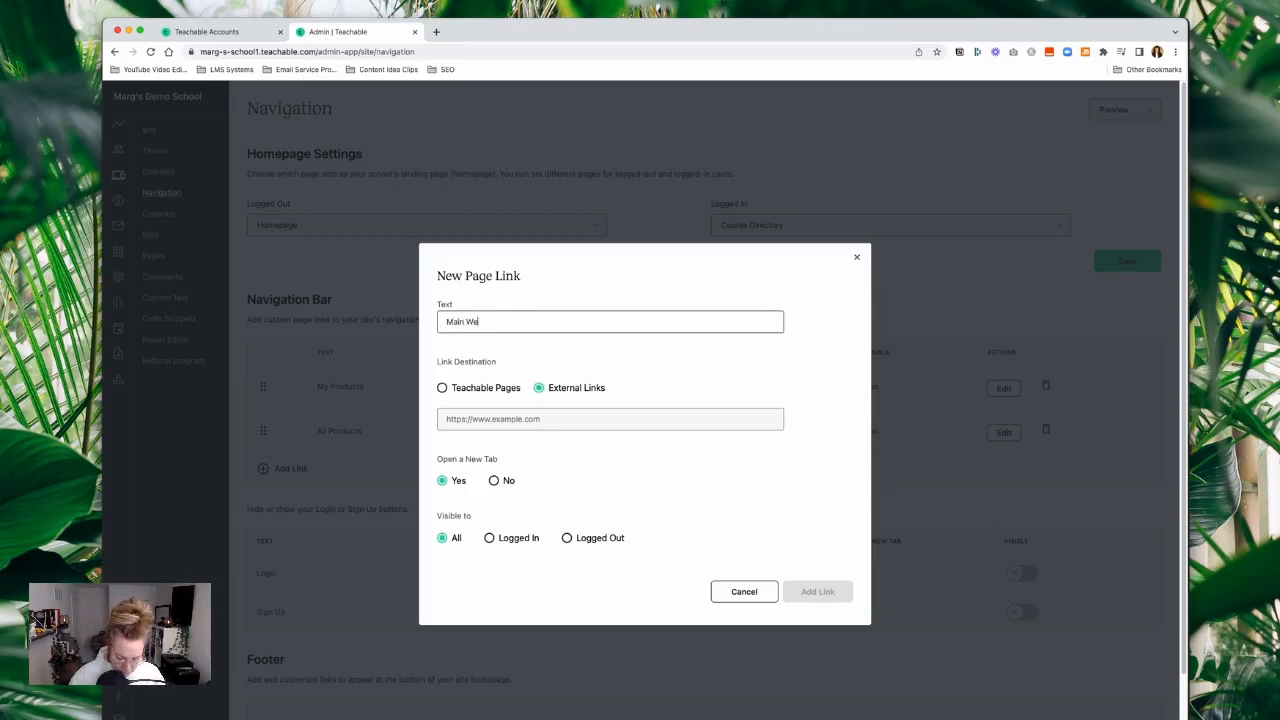
pyautogui.write('bsite')
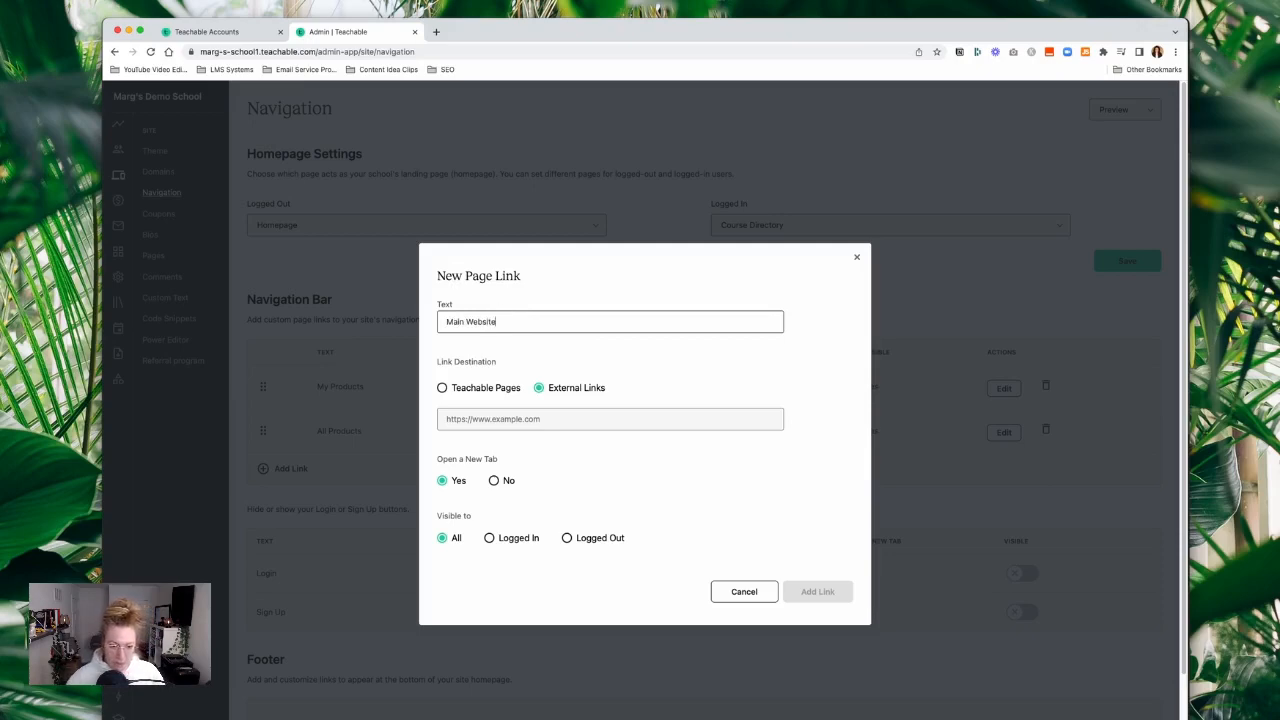
pyautogui.click(530, 426)
pyautogui.write('https://margreffell.com')
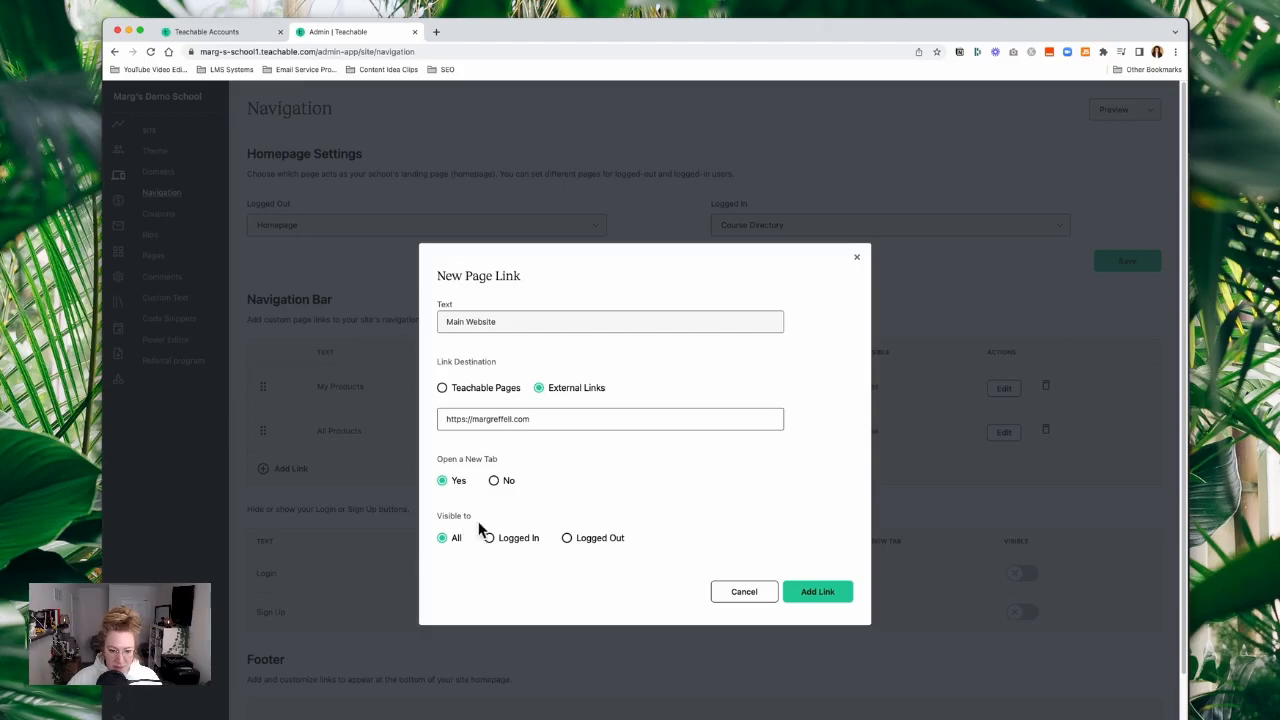
pyautogui.click(828, 593)
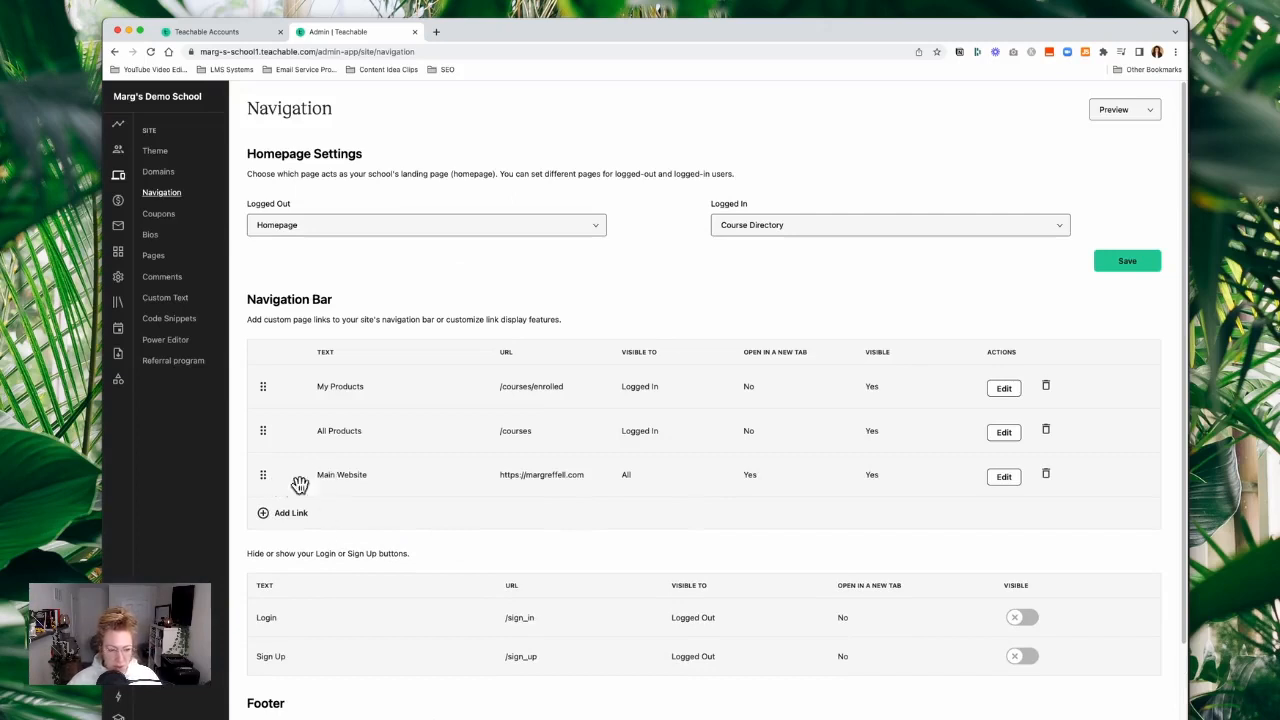
# - Move the Main Website link above My Products in the navigation bar and make the Login button visible
pyautogui.moveTo(268, 482); pyautogui.dragTo(266, 412)
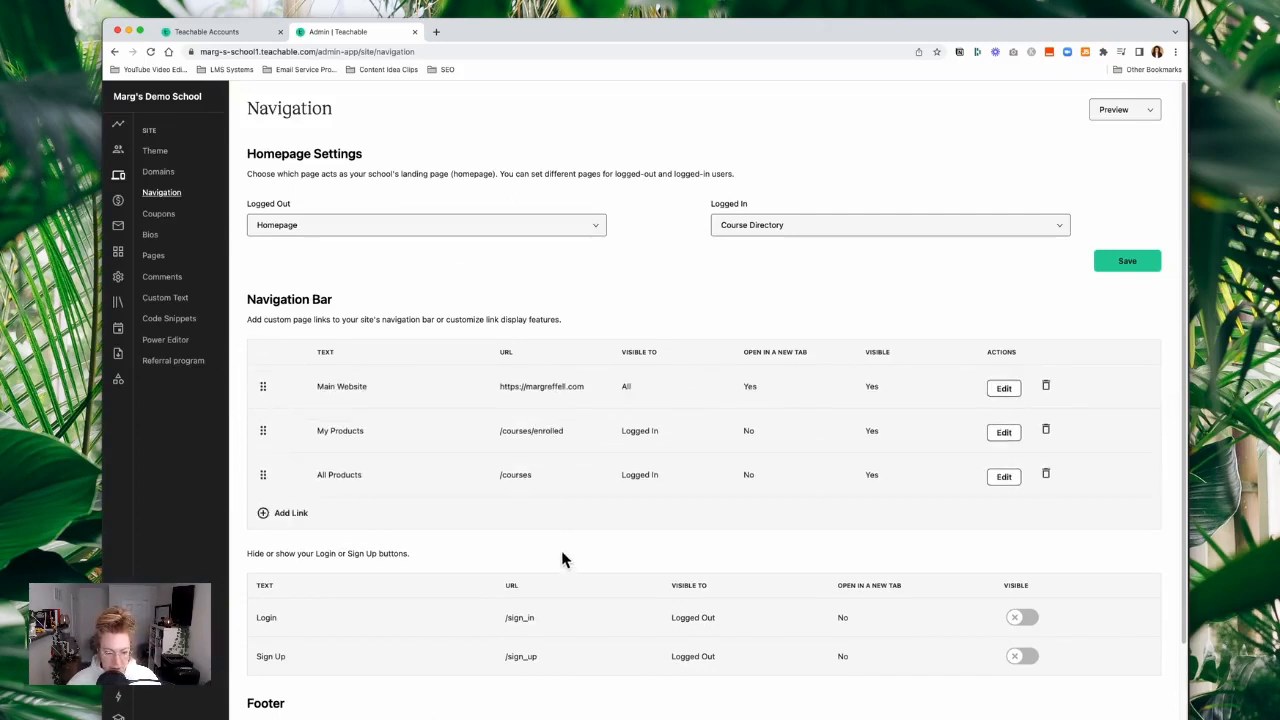
pyautogui.scroll(-2, 700, 530)
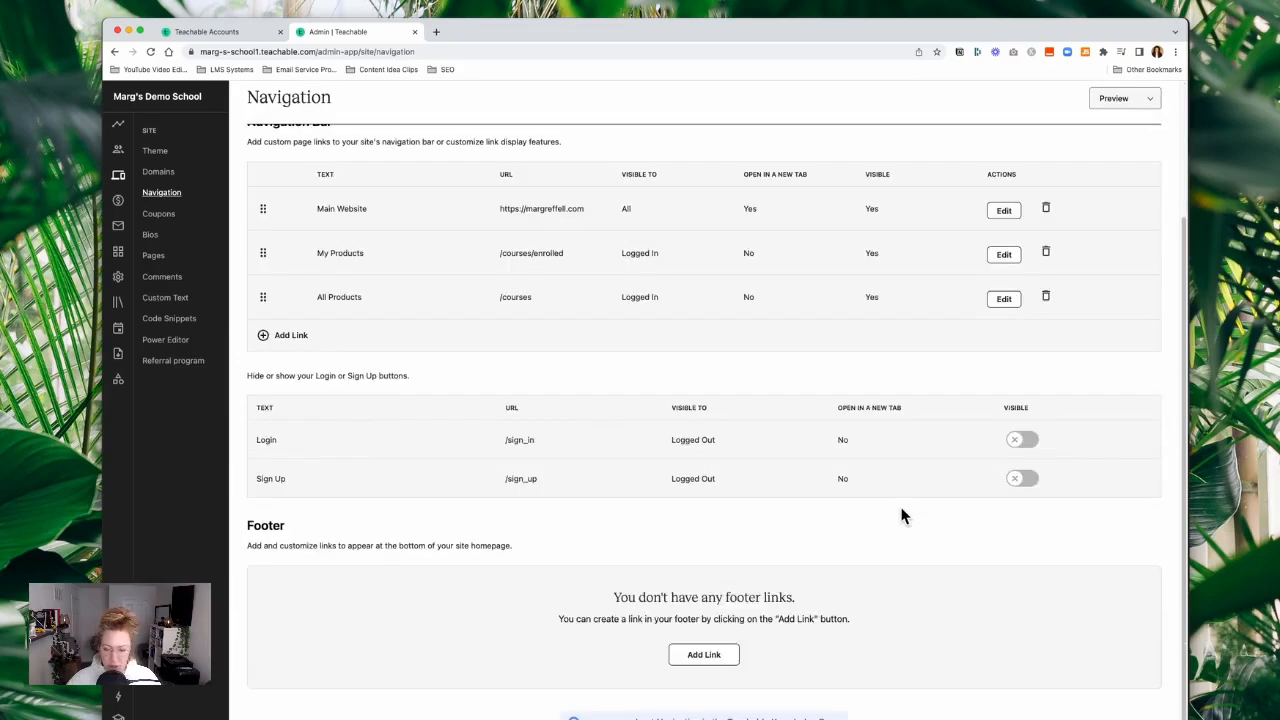
pyautogui.click(1022, 442)
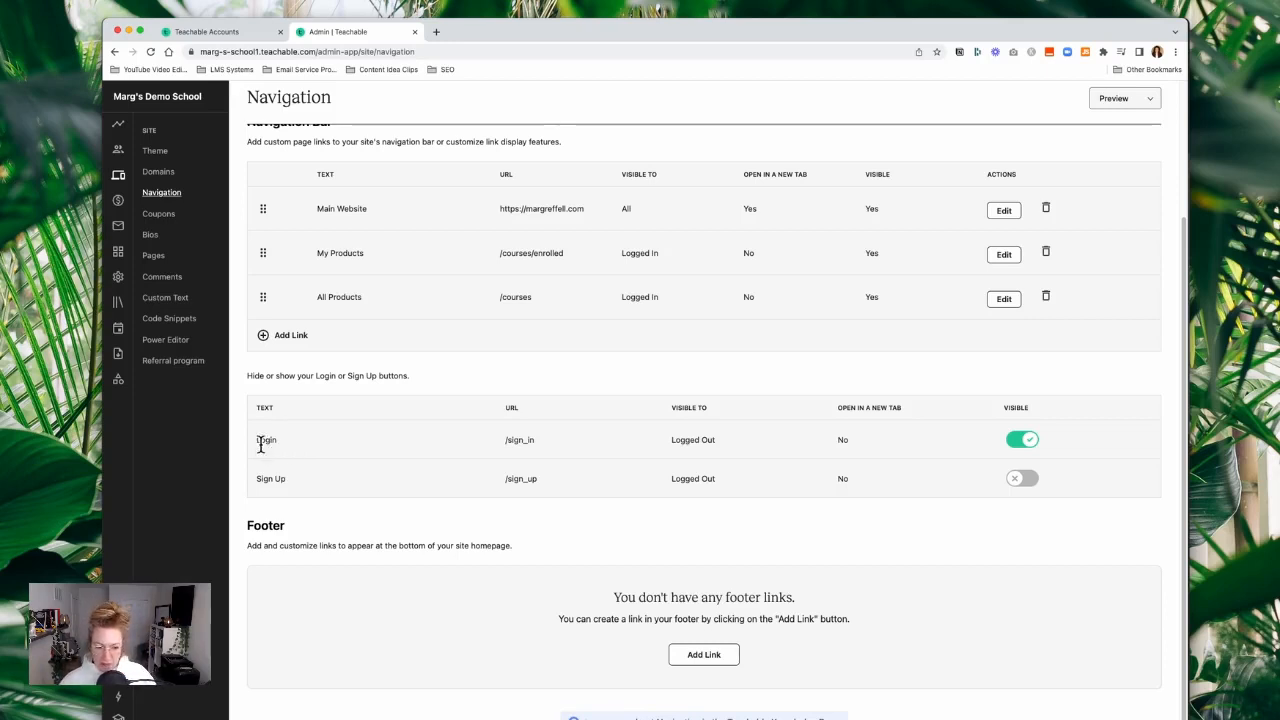
pyautogui.scroll(3, 640, 545)
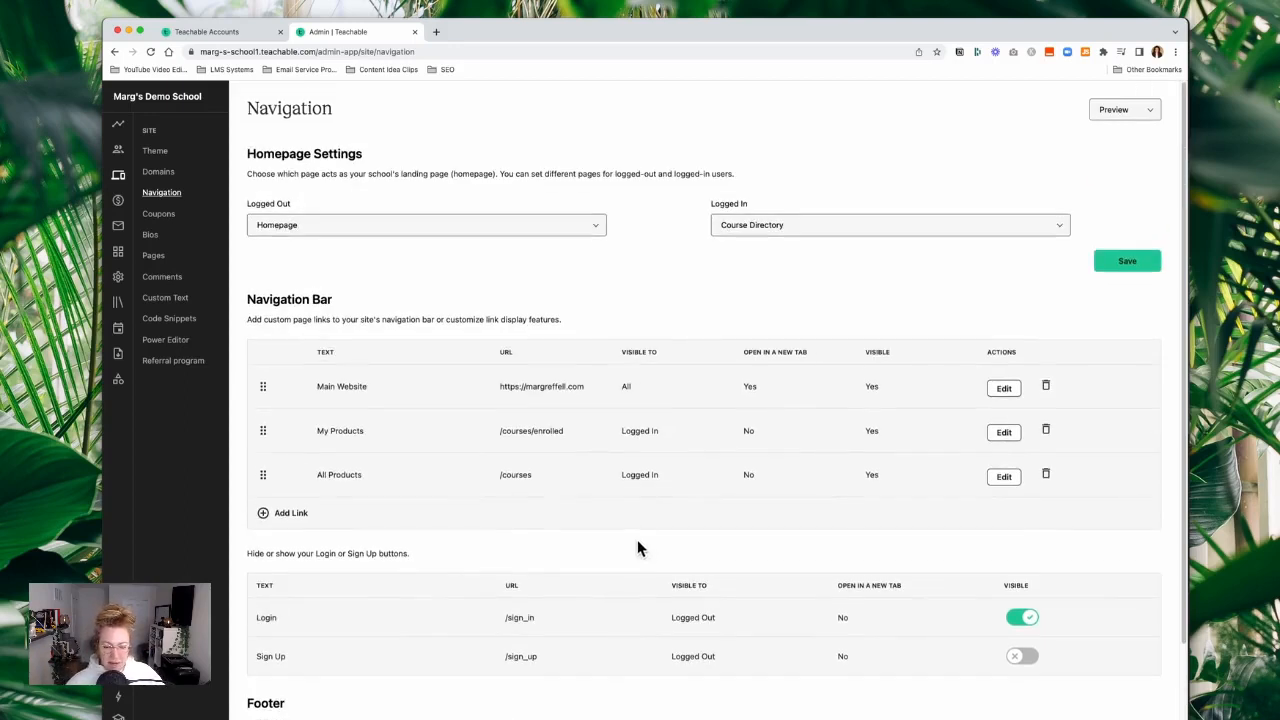
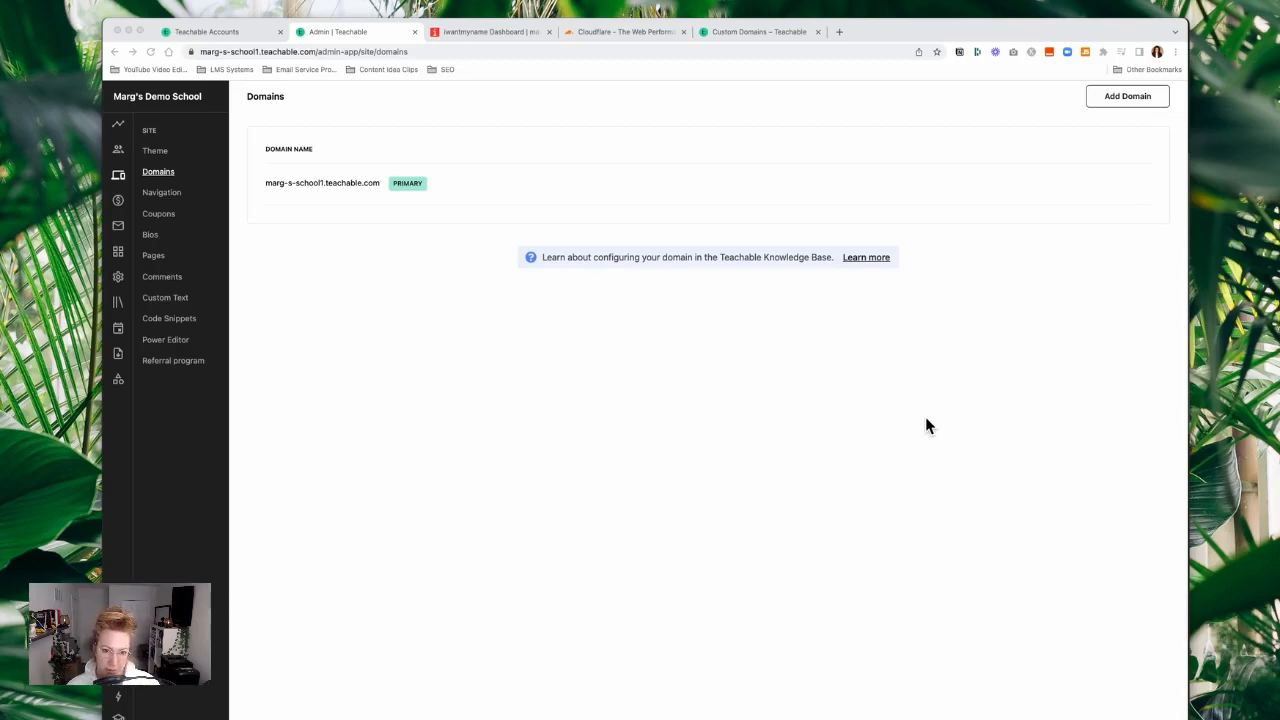
# - Look at the Cloudflare website and return to Teachable's Domains page
pyautogui.click(638, 34)
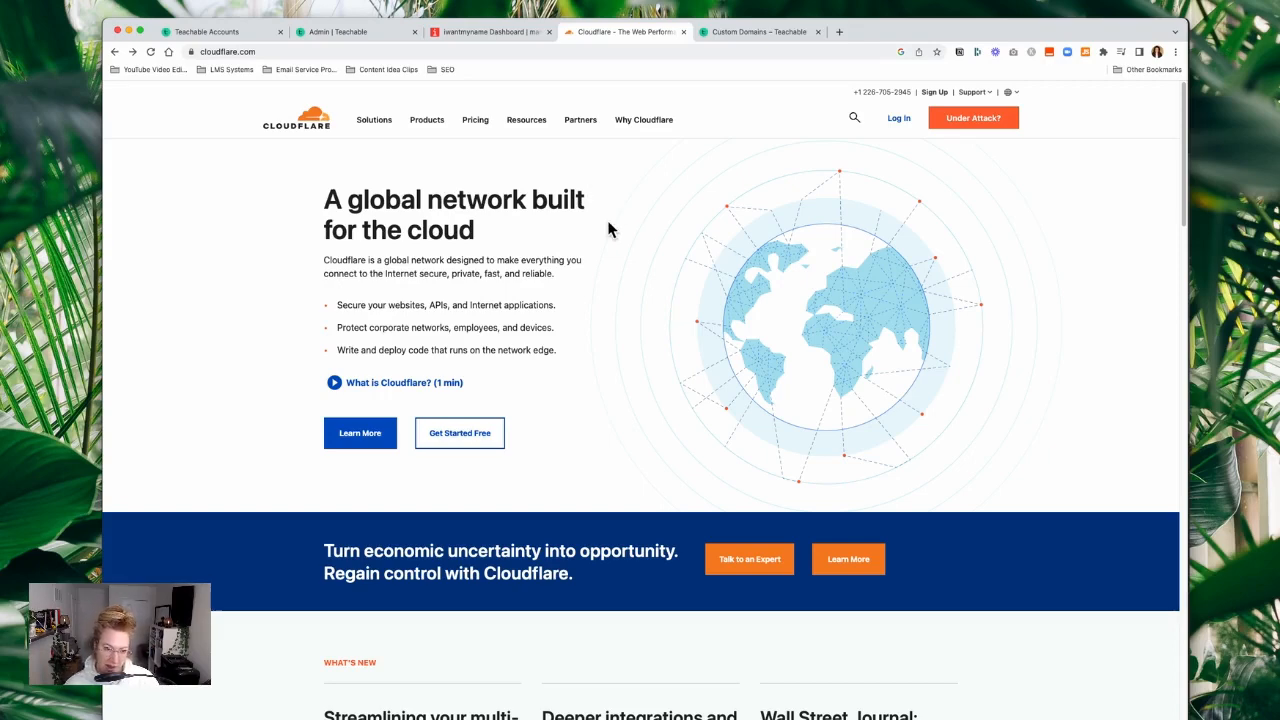
pyautogui.click(345, 32)
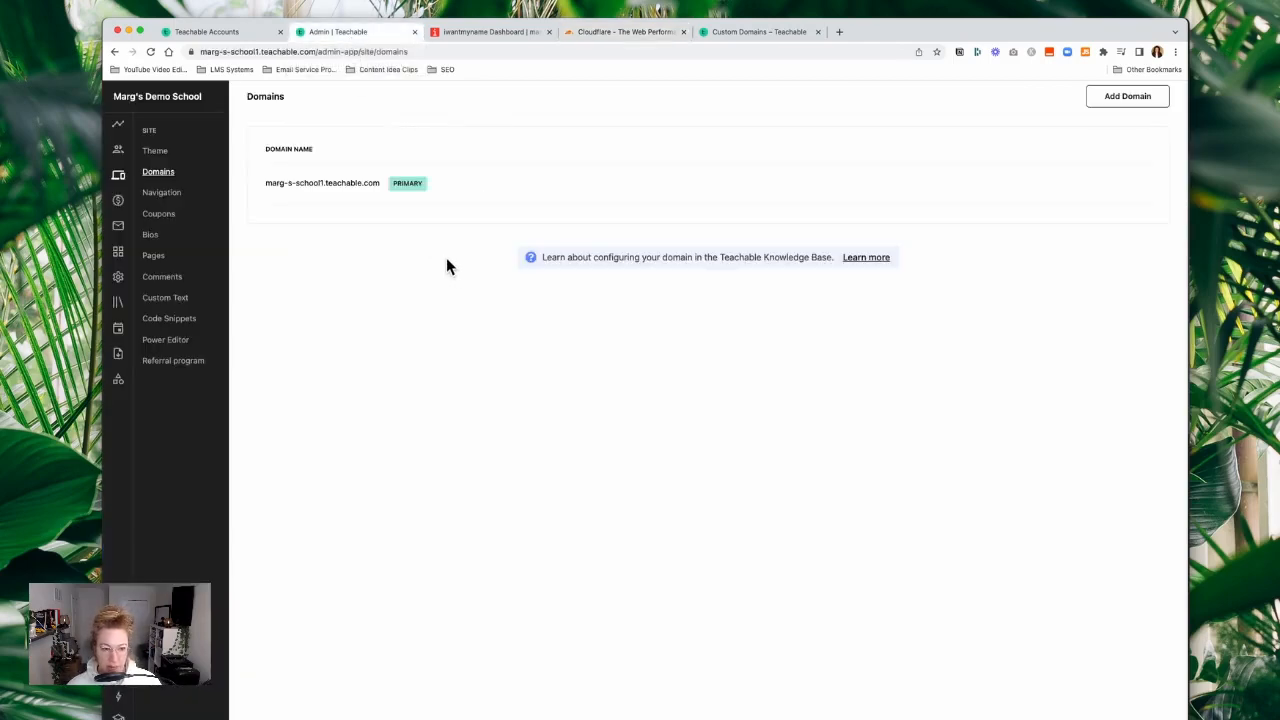
# - Review the iwantmyname DNS manager for oca-teach.com alongside the Cloudflare home page
pyautogui.click(515, 32)
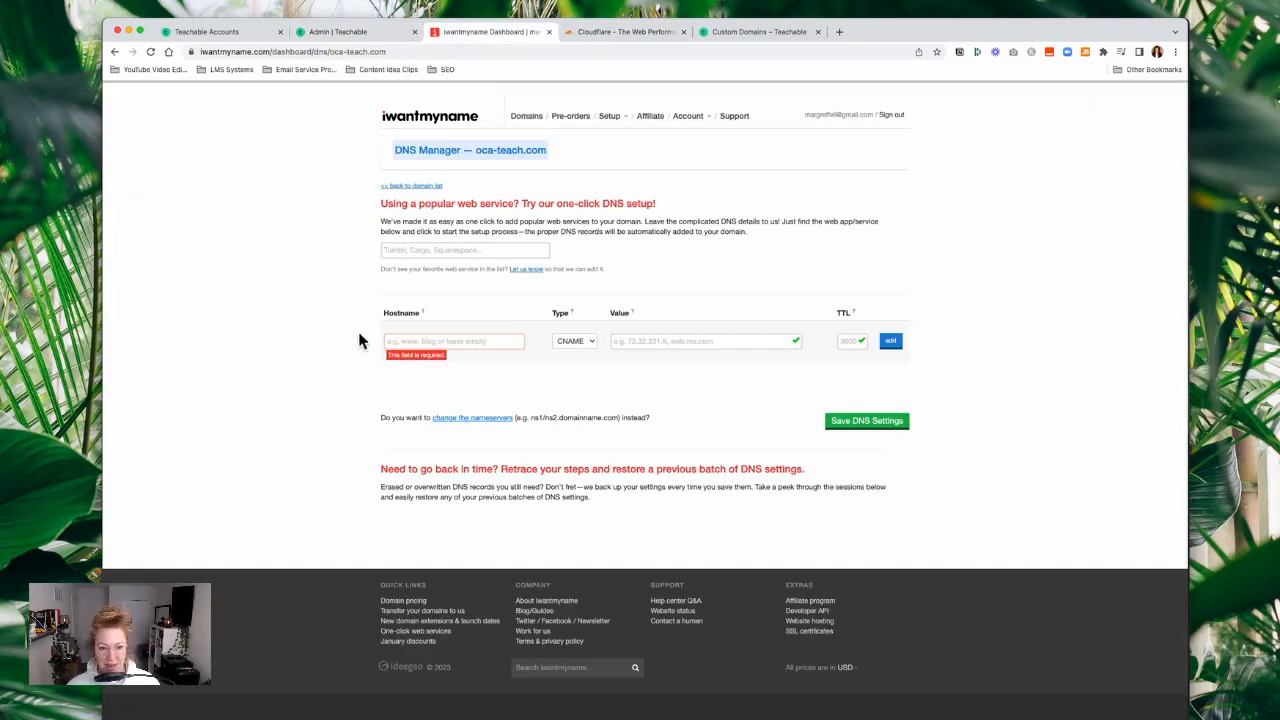
pyautogui.click(647, 33)
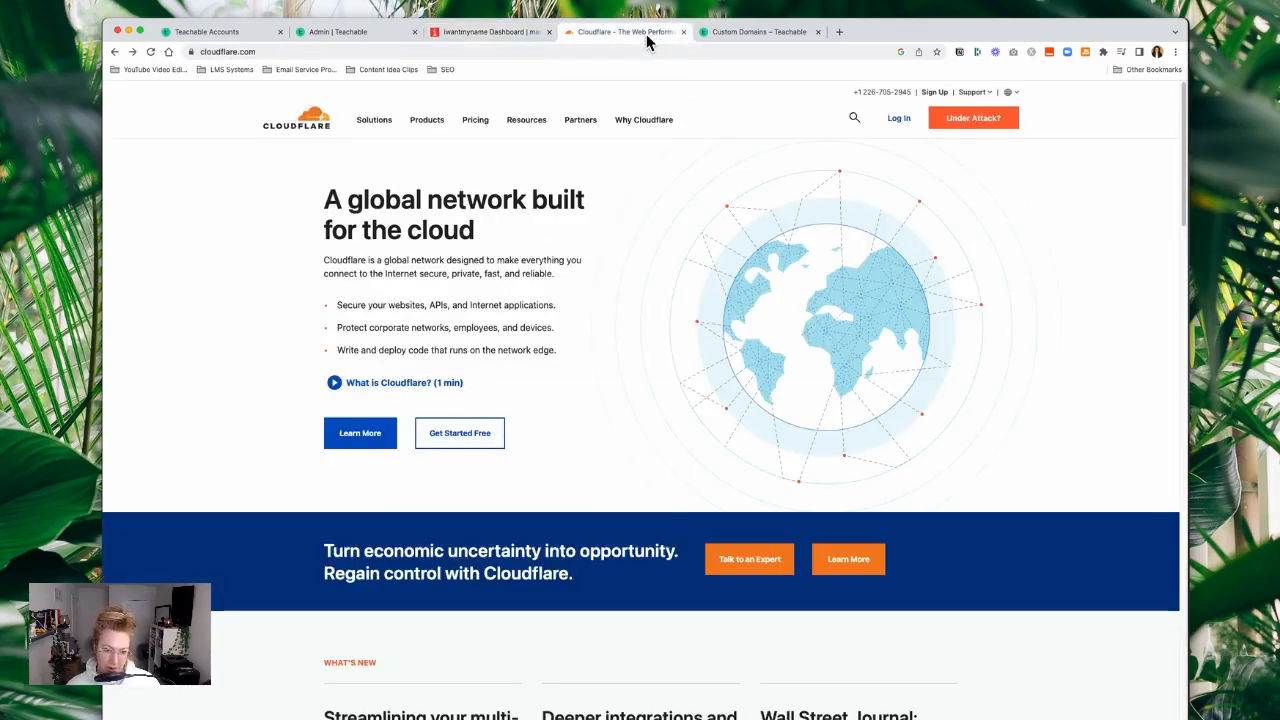
pyautogui.click(340, 32)
pyautogui.click(515, 32)
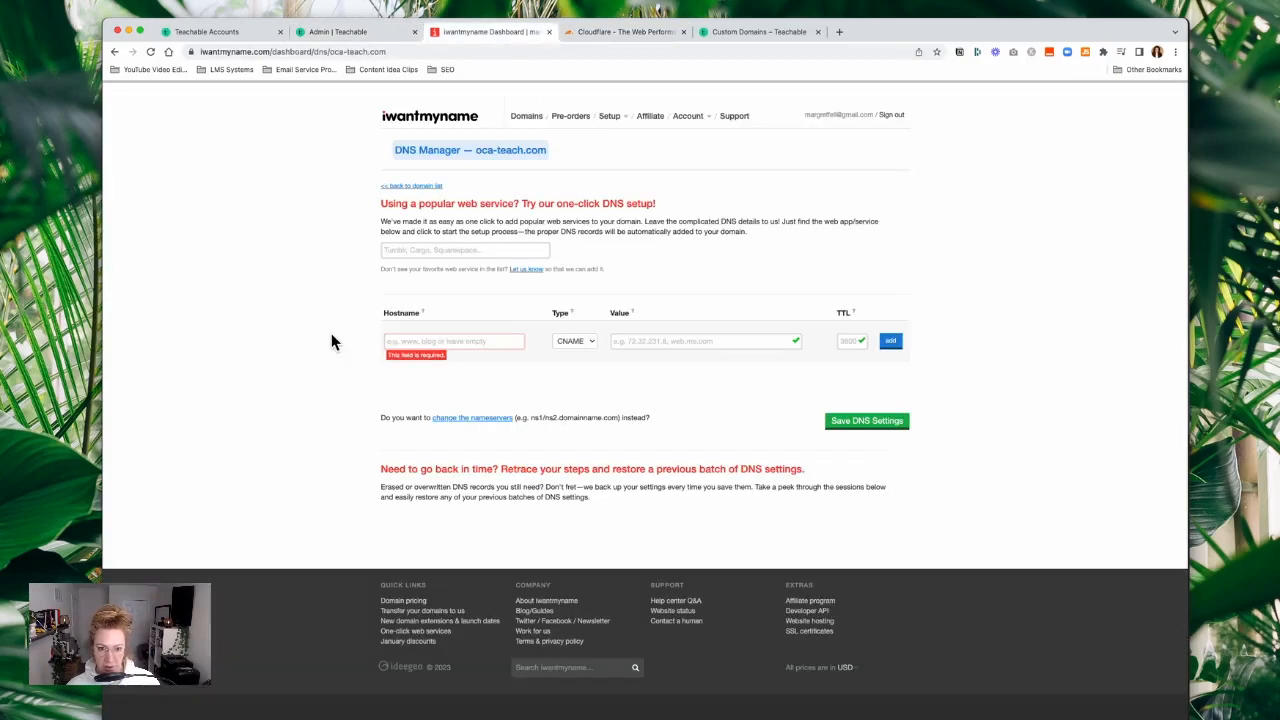
# - Sign up for a free Cloudflare account with the owner's e-mail address and an account password
pyautogui.click(624, 33)
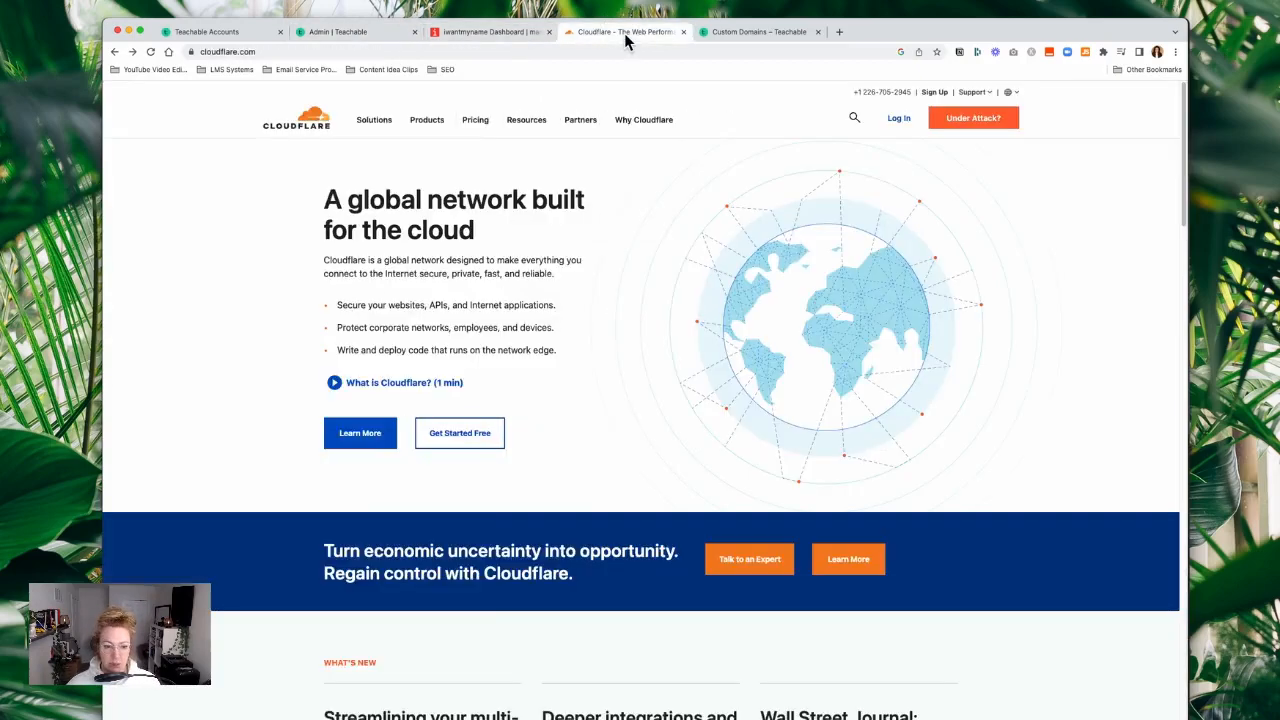
pyautogui.click(464, 437)
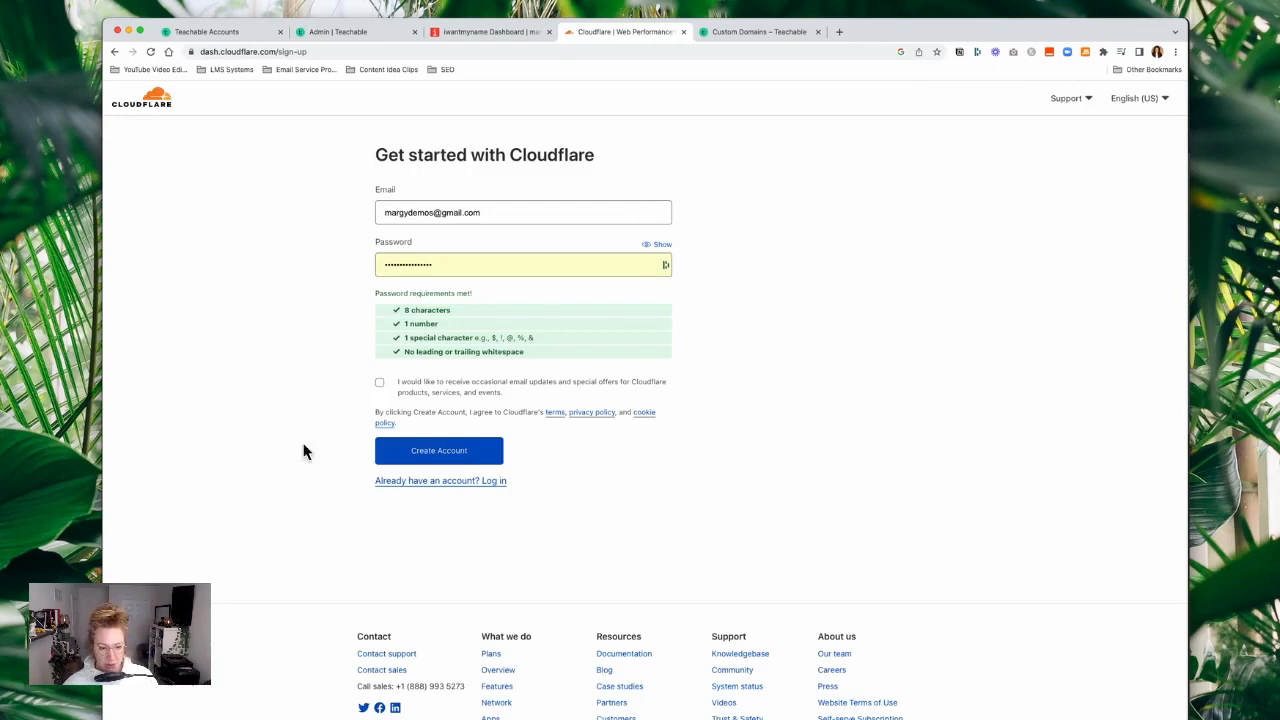
pyautogui.click(460, 455)
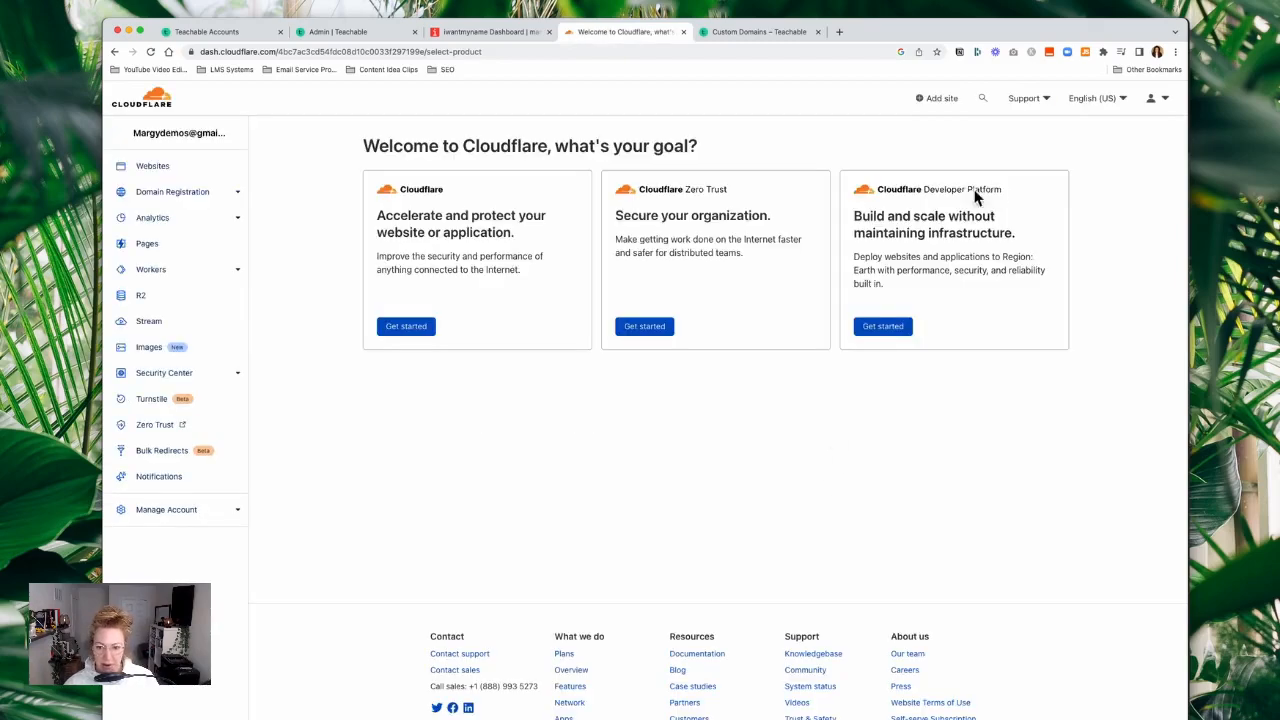
# - Add the site oca-teach.com to the Cloudflare account and choose the Free plan for it
pyautogui.click(944, 101)
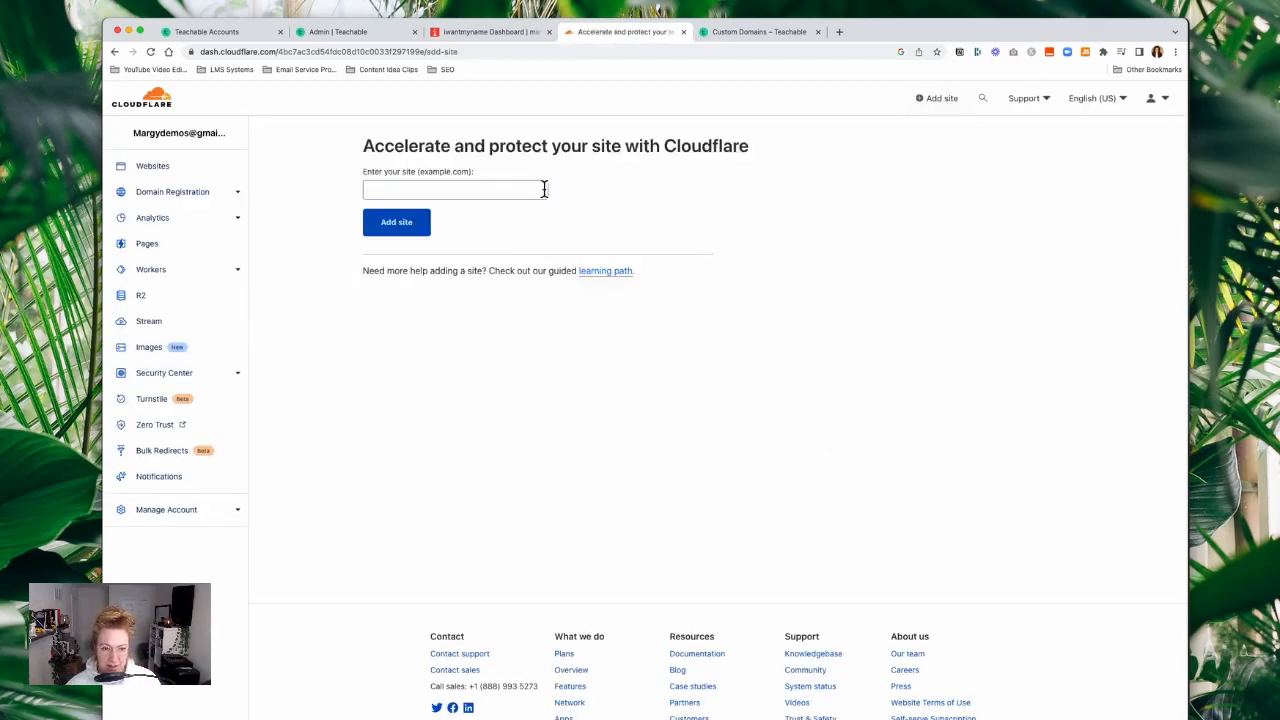
pyautogui.click(505, 191)
pyautogui.write('oca-teach.com')
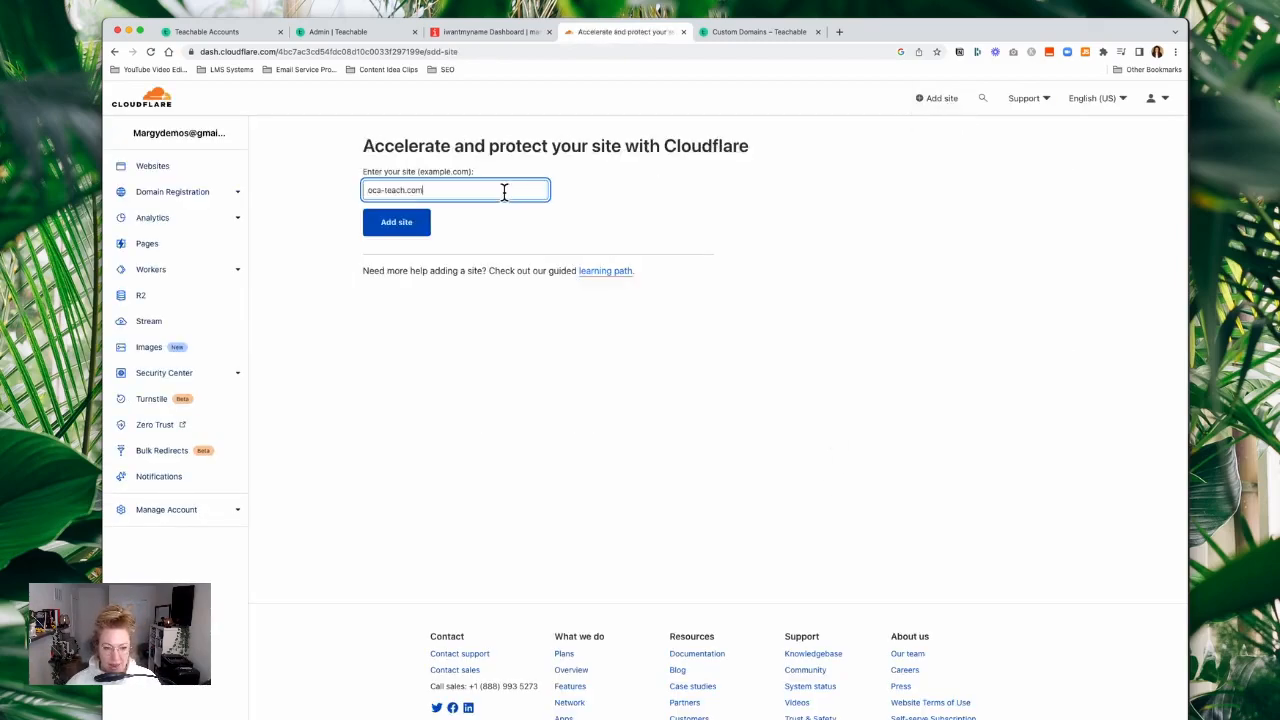
pyautogui.click(392, 232)
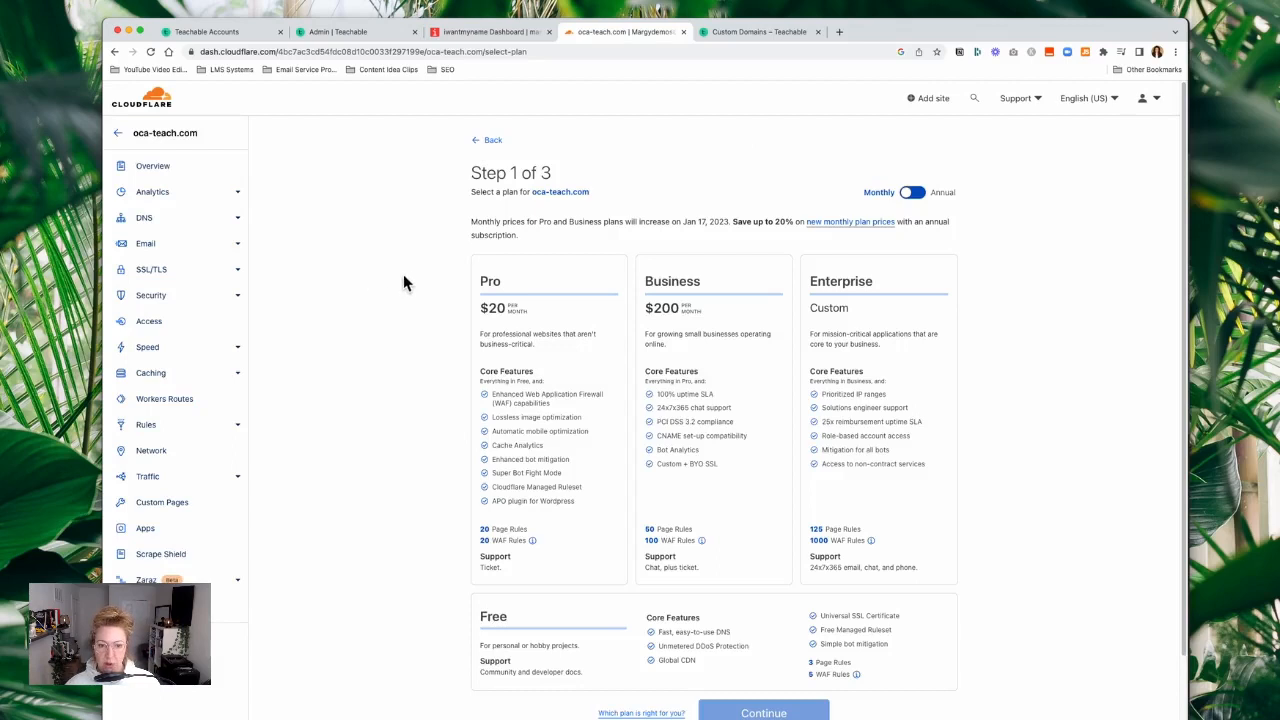
pyautogui.click(605, 664)
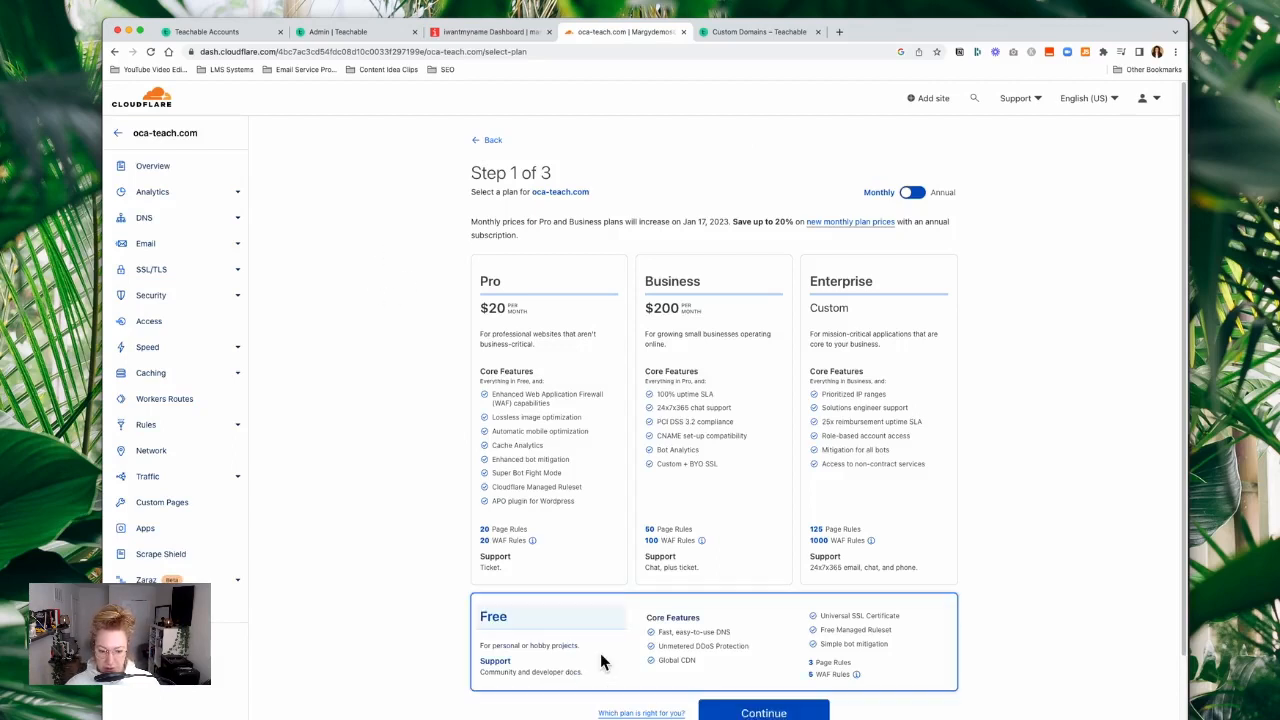
pyautogui.click(764, 711)
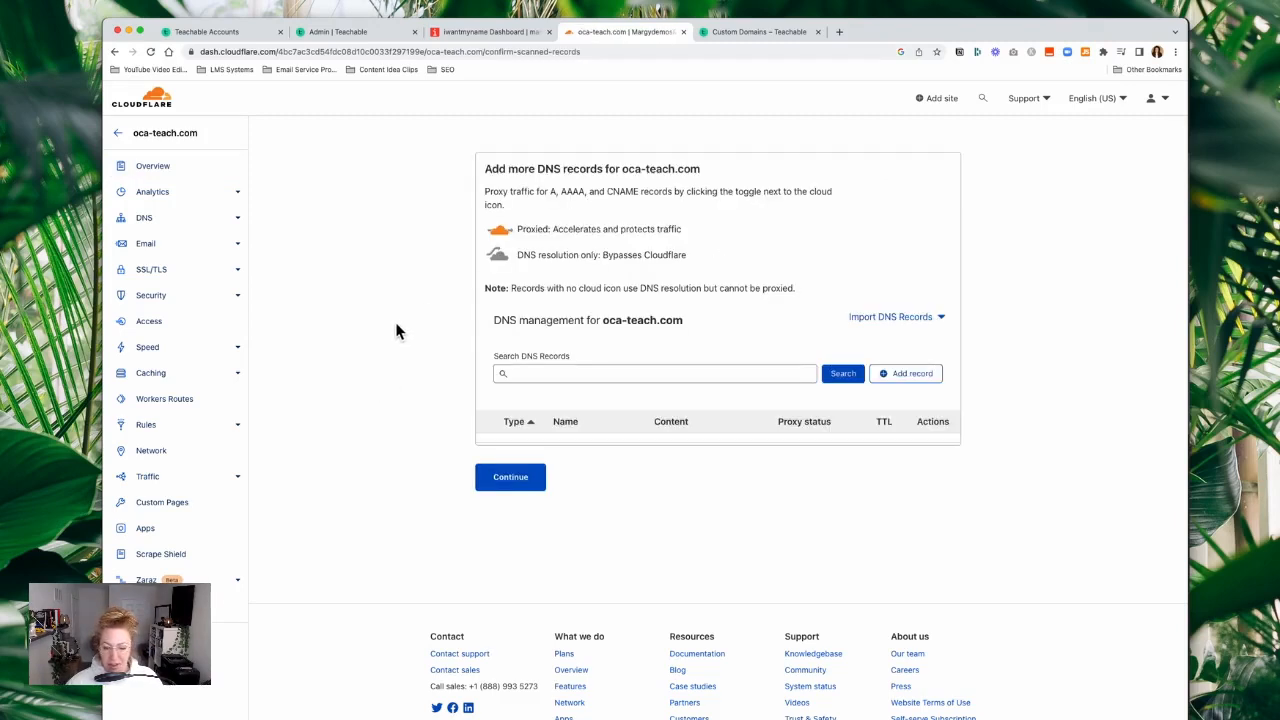
# - Switch to iwantmyname and open the nameserver change page for oca-teach.com, leaving the DNS manager without saving
pyautogui.moveTo(603, 321); pyautogui.dragTo(689, 330)
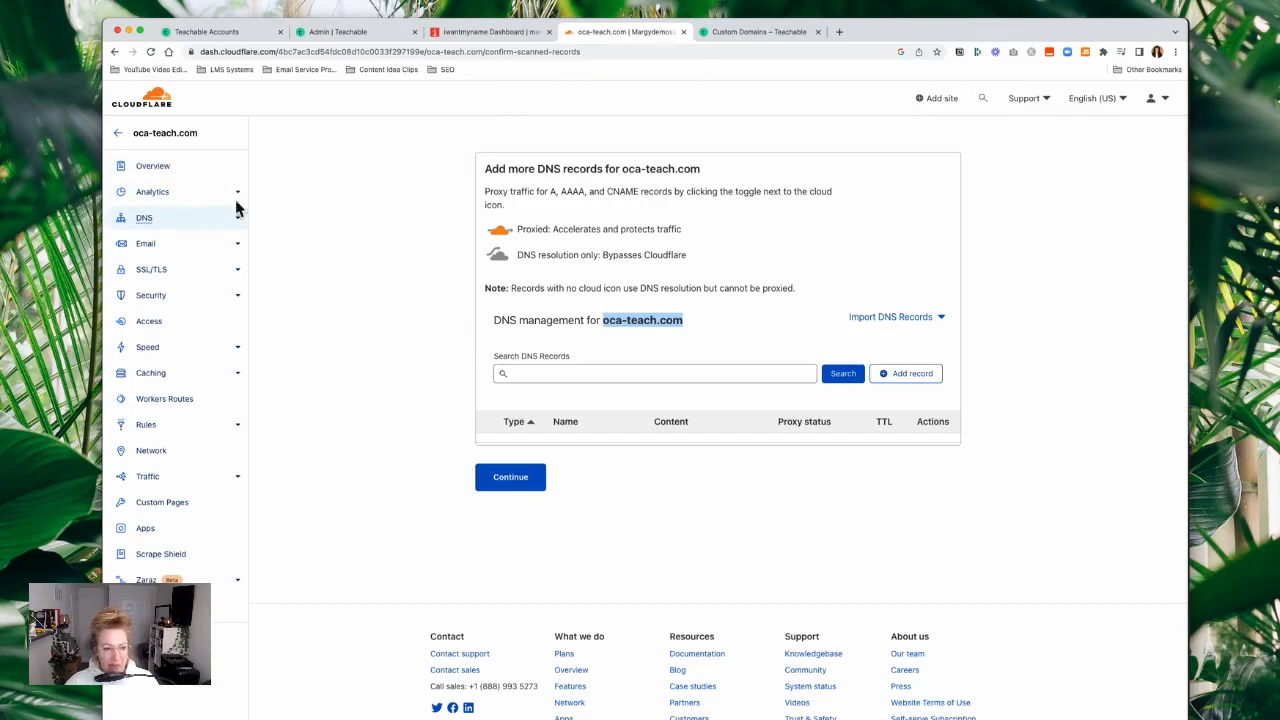
pyautogui.click(506, 33)
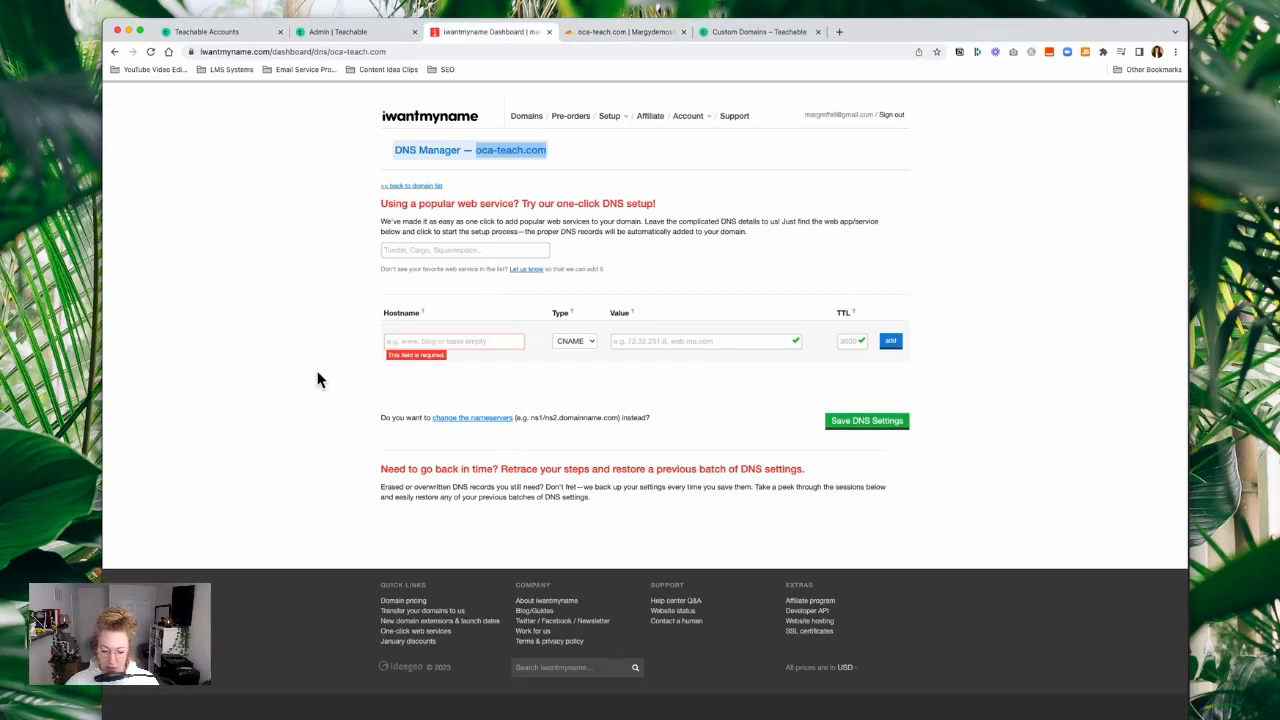
pyautogui.click(488, 420)
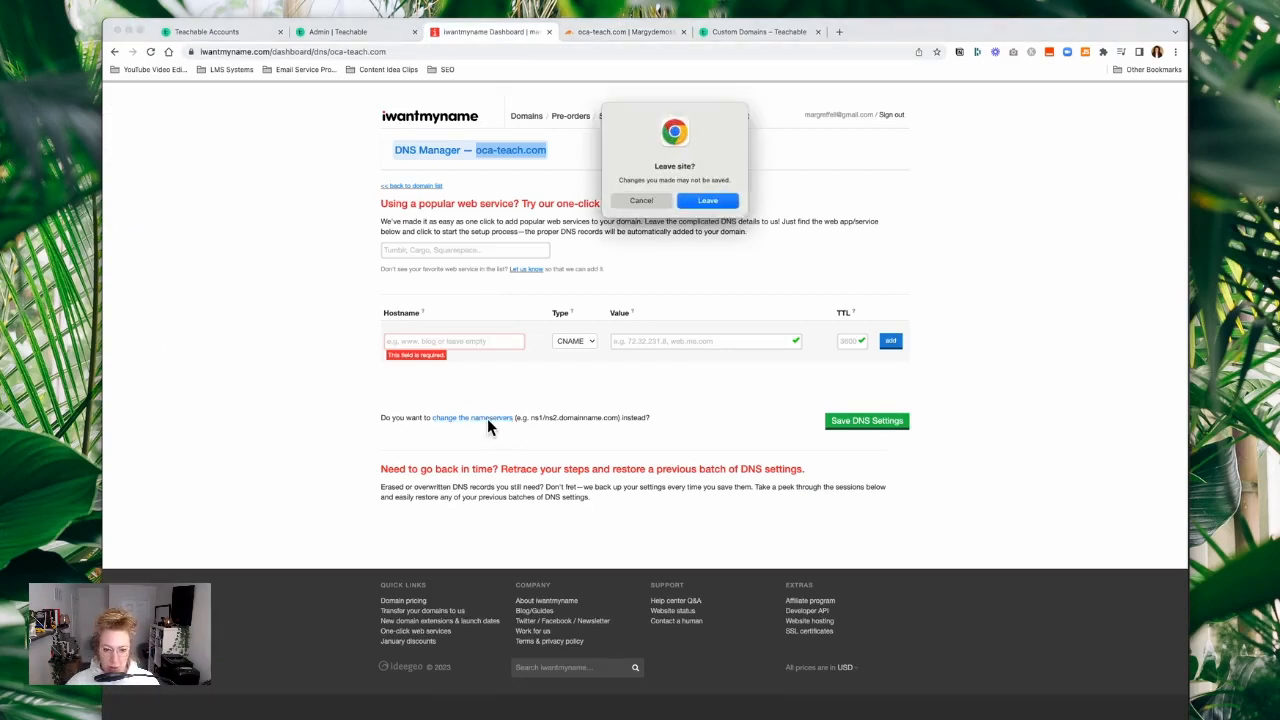
pyautogui.click(718, 204)
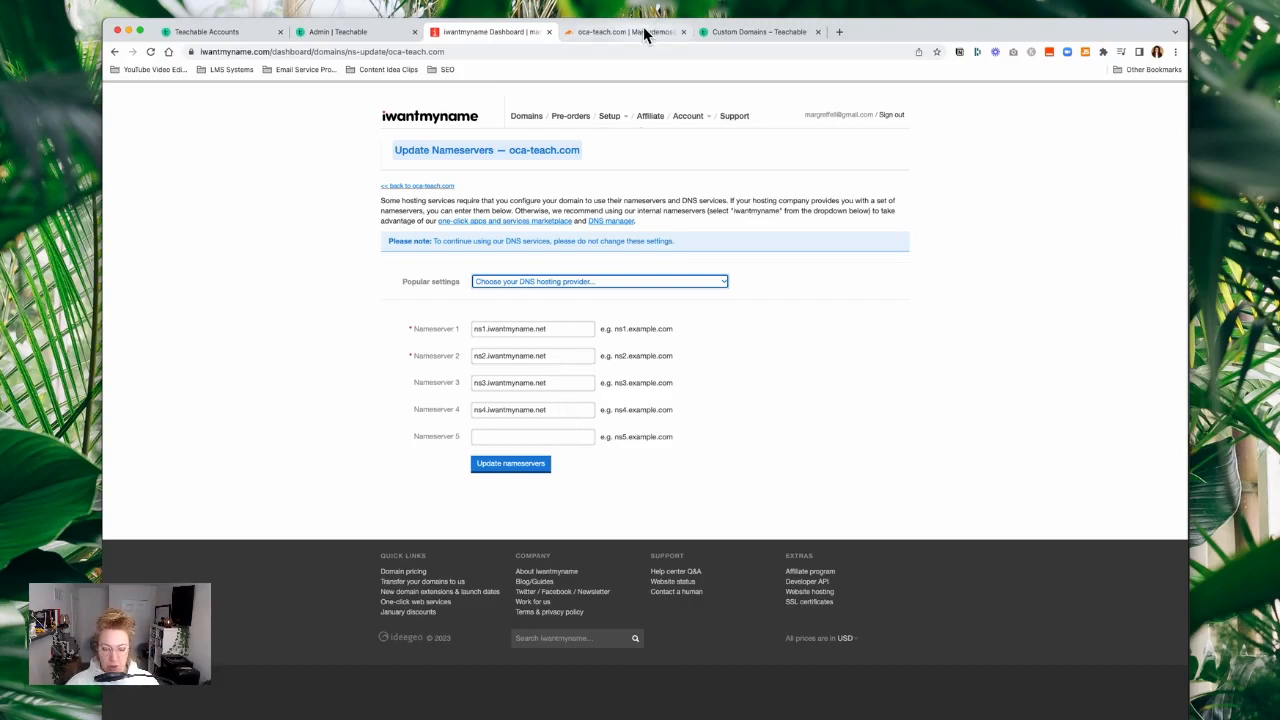
# - Clear the Nameserver 4 and Nameserver 3 entries for oca-teach.com
pyautogui.tripleClick(564, 409)
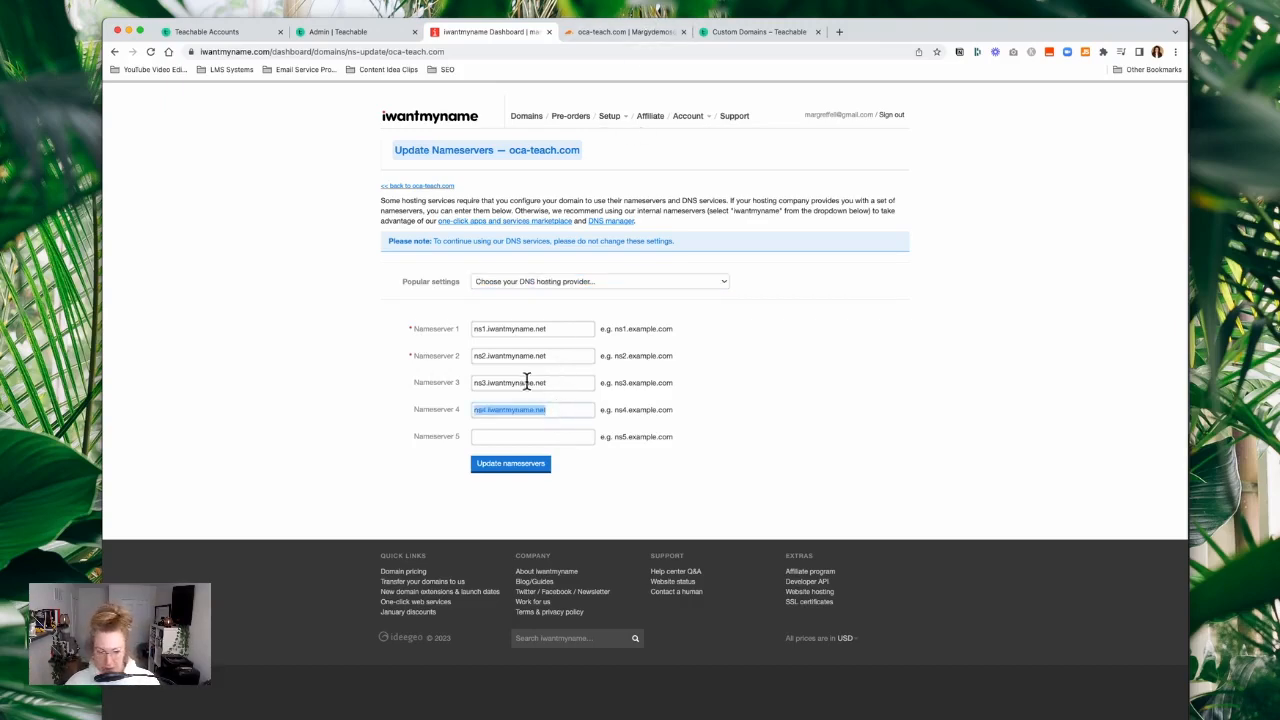
pyautogui.press('BackSpace')
pyautogui.tripleClick(563, 384)
pyautogui.press('BackSpace')
pyautogui.tripleClick(571, 357)
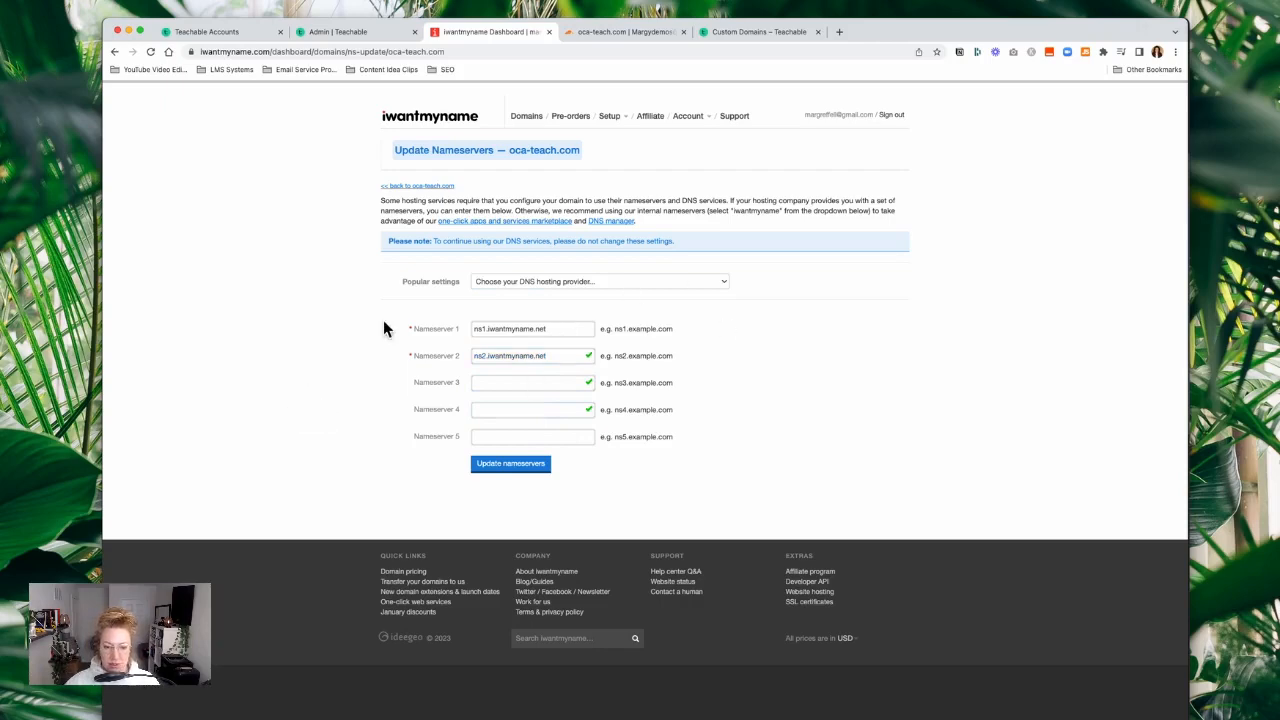
# - Back in Cloudflare, continue the oca-teach.com setup without DNS records and confirm adding them at another time
pyautogui.click(611, 33)
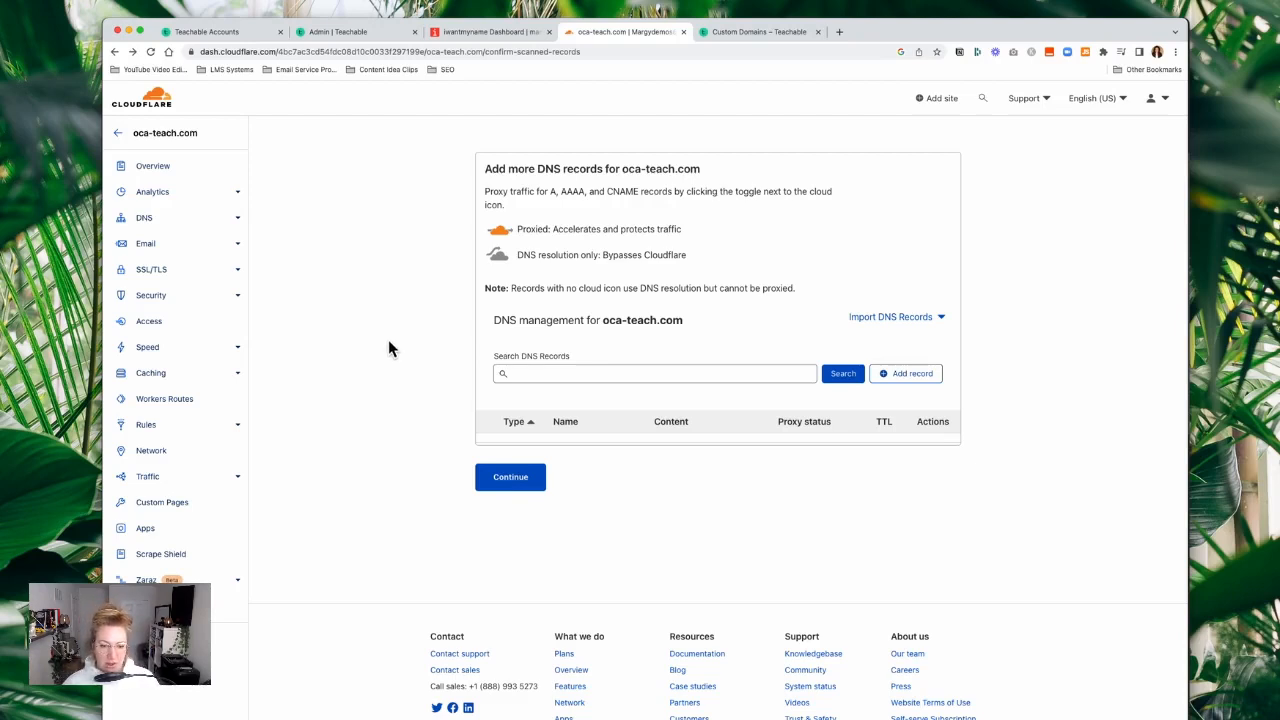
pyautogui.moveTo(603, 320); pyautogui.dragTo(691, 322)
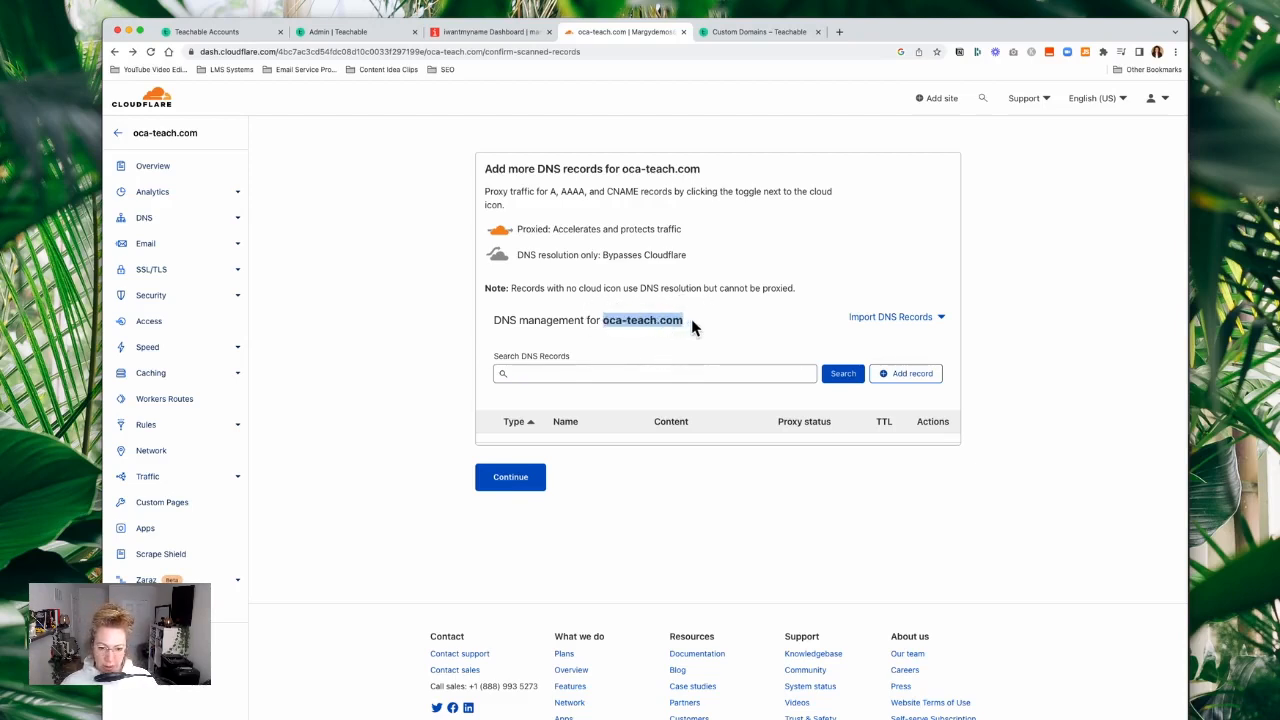
pyautogui.click(383, 368)
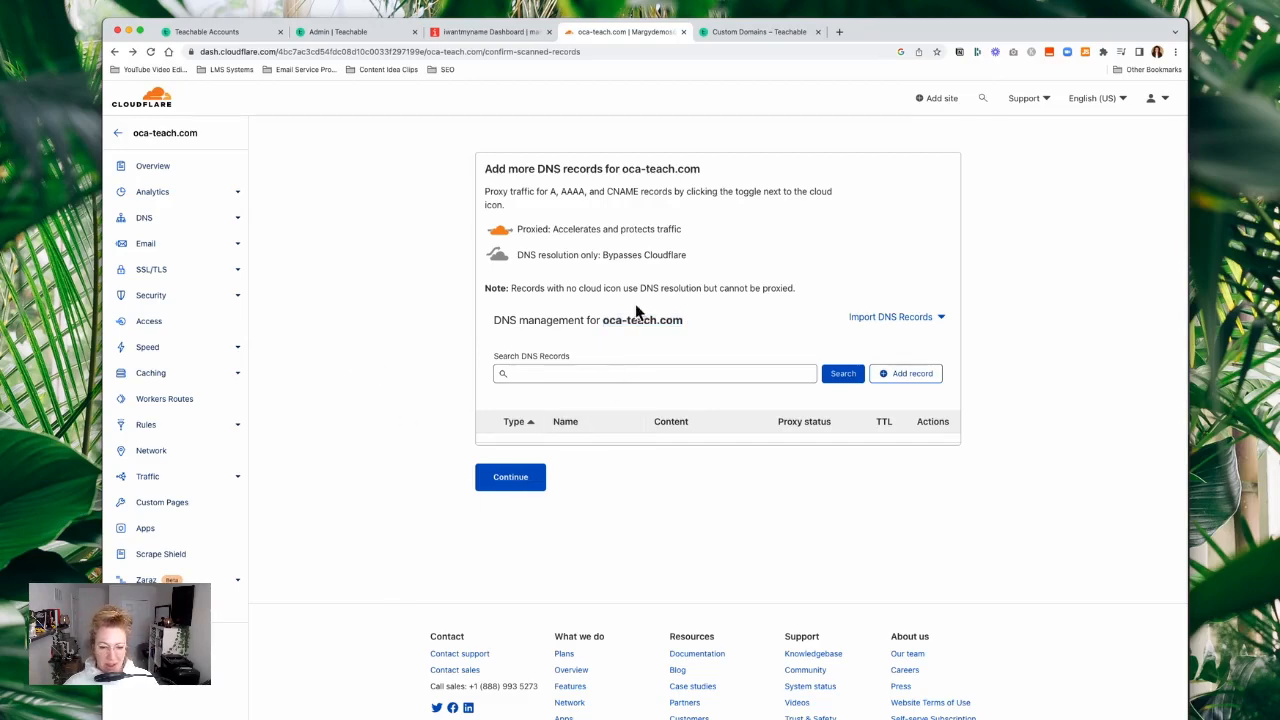
pyautogui.click(515, 484)
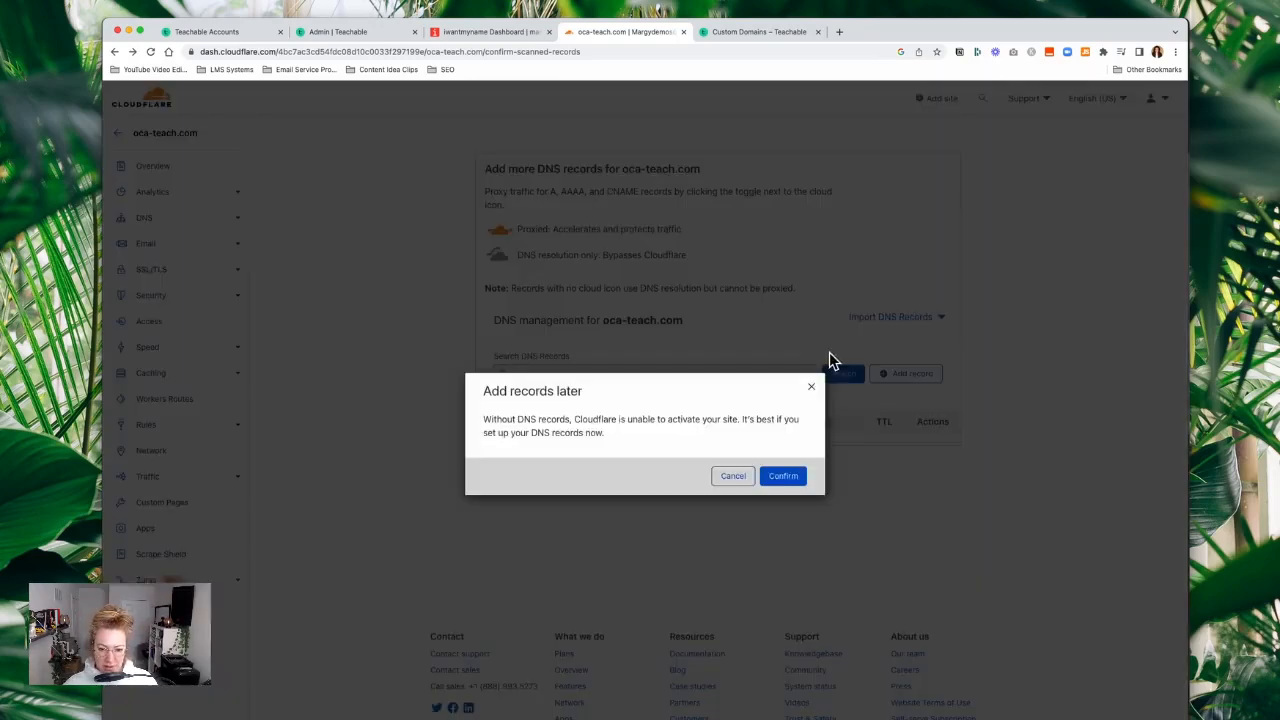
pyautogui.click(783, 476)
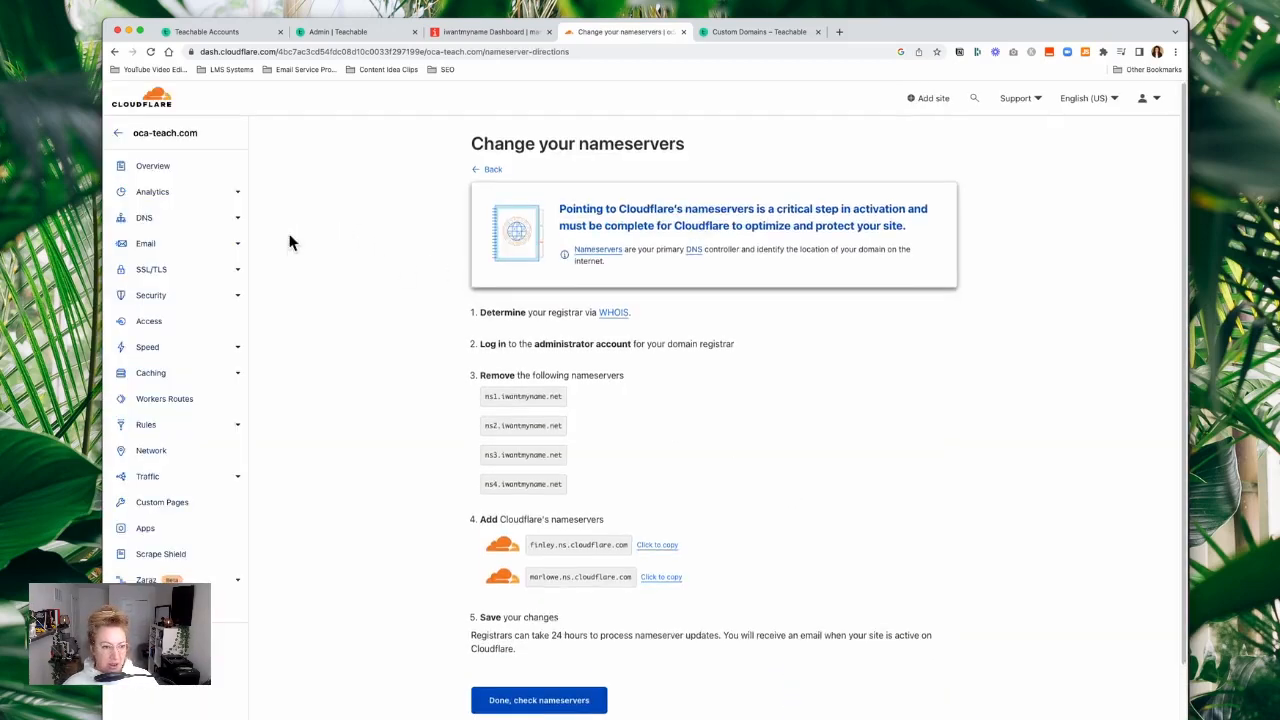
# - Open the oca-teach.com Overview in Cloudflare and compare its list of nameservers to remove with the iwantmyname entries
pyautogui.scroll(-1, 561, 404)
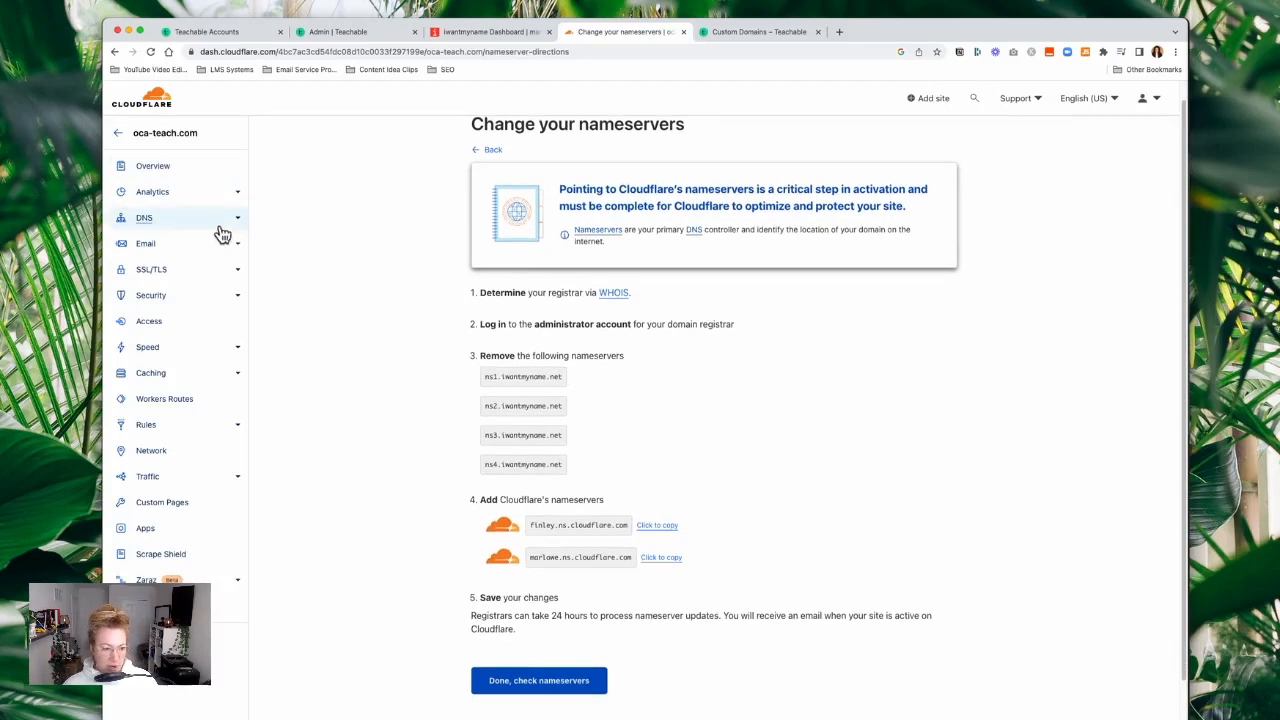
pyautogui.click(166, 176)
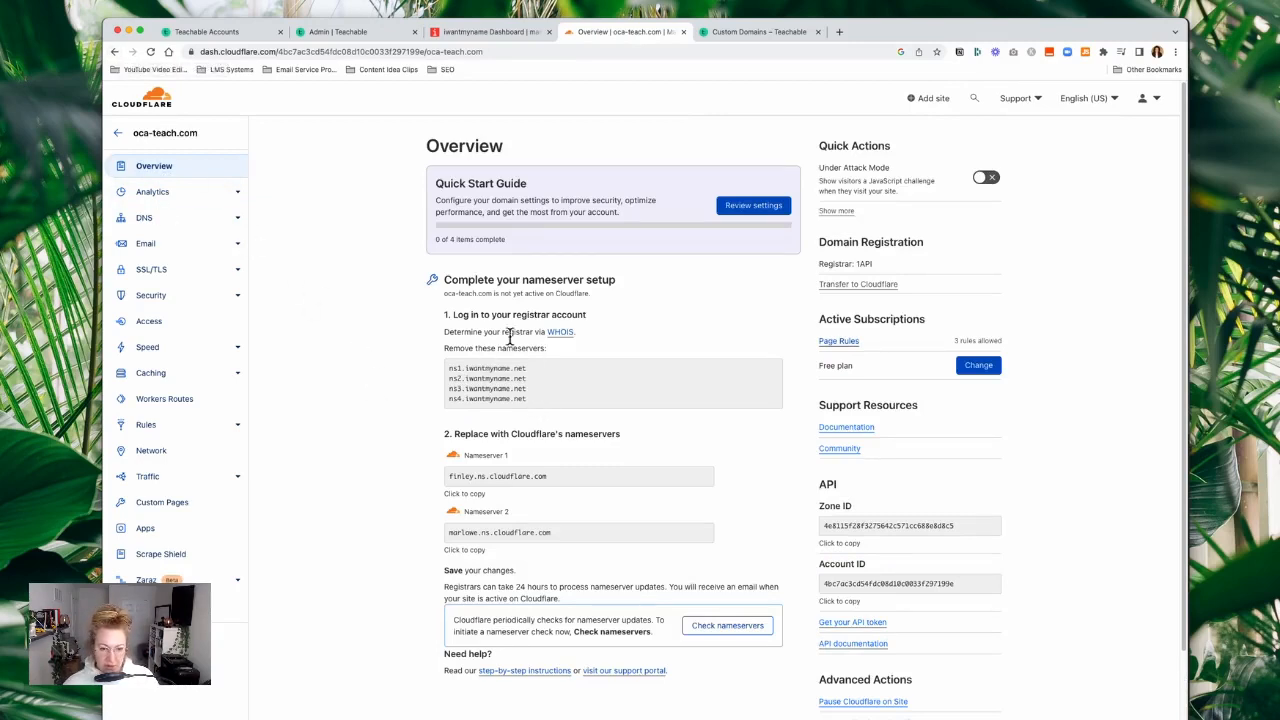
pyautogui.moveTo(457, 316); pyautogui.dragTo(598, 340)
pyautogui.moveTo(537, 400); pyautogui.dragTo(430, 360)
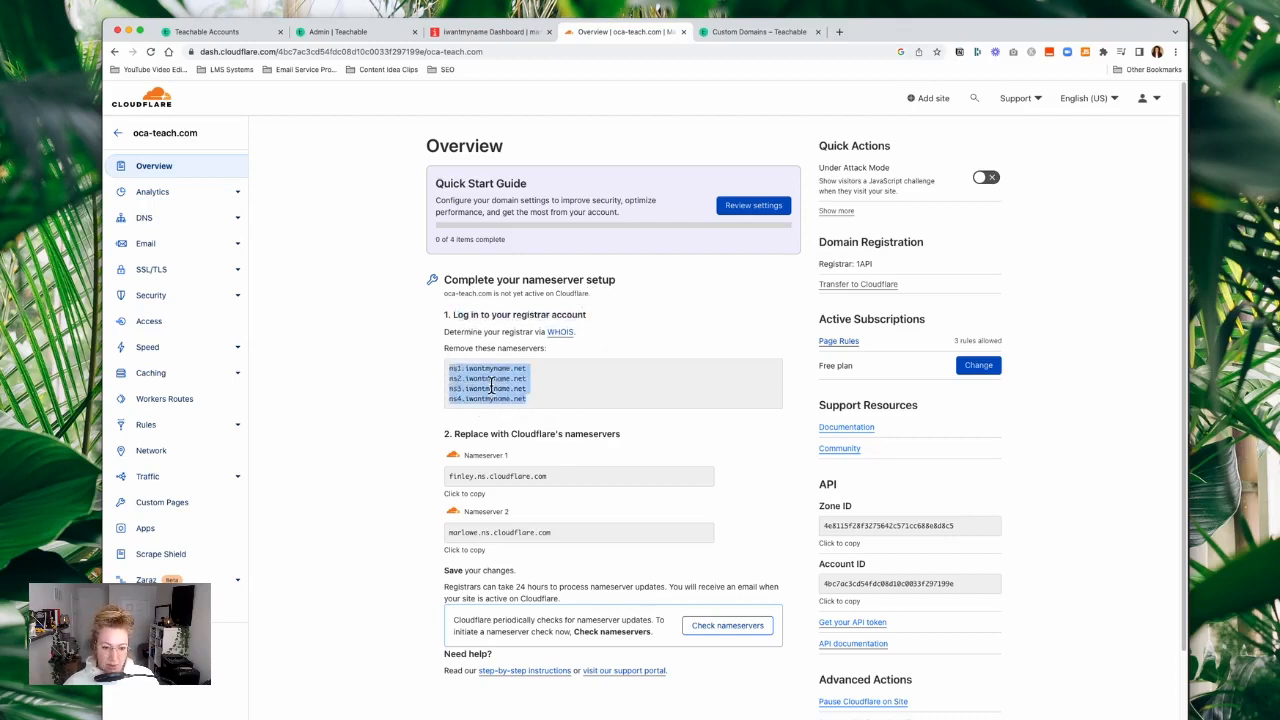
pyautogui.click(488, 32)
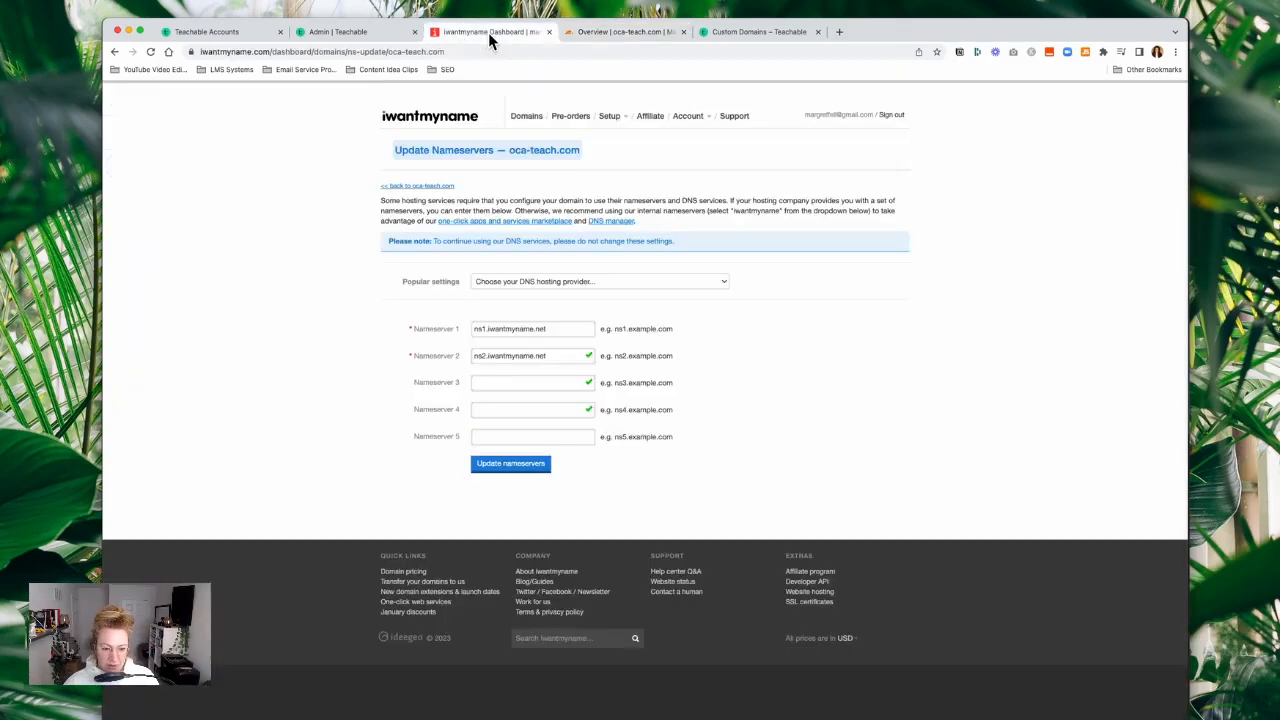
pyautogui.click(554, 360)
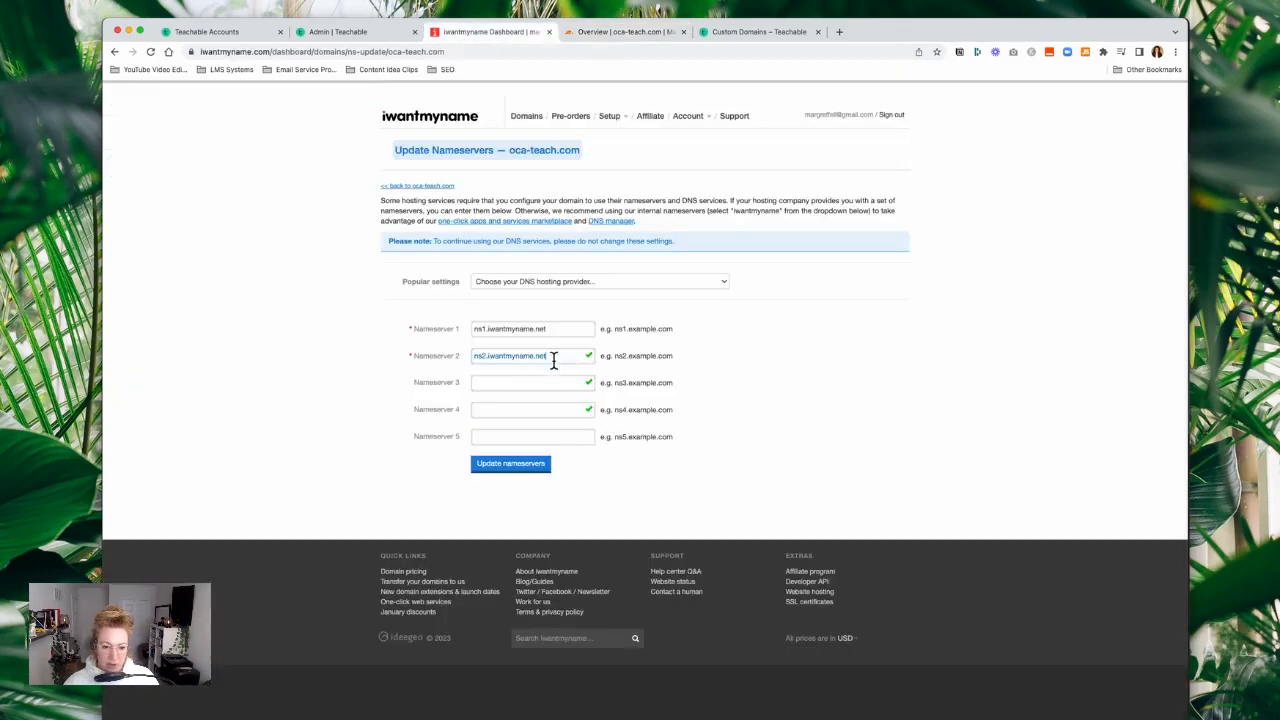
# - Copy Cloudflare's first nameserver, finley.ns.cloudflare.com, and replace the Nameserver 1 entry at iwantmyname with it
pyautogui.click(613, 33)
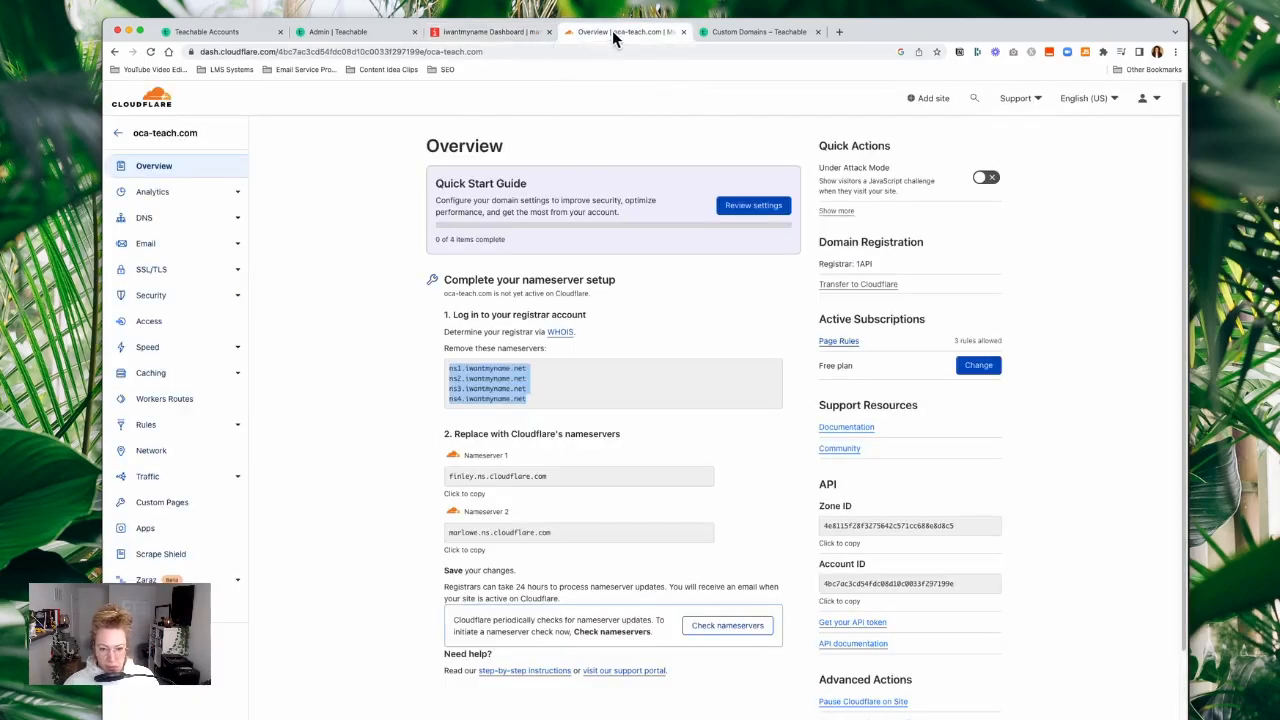
pyautogui.scroll(-3, 592, 390)
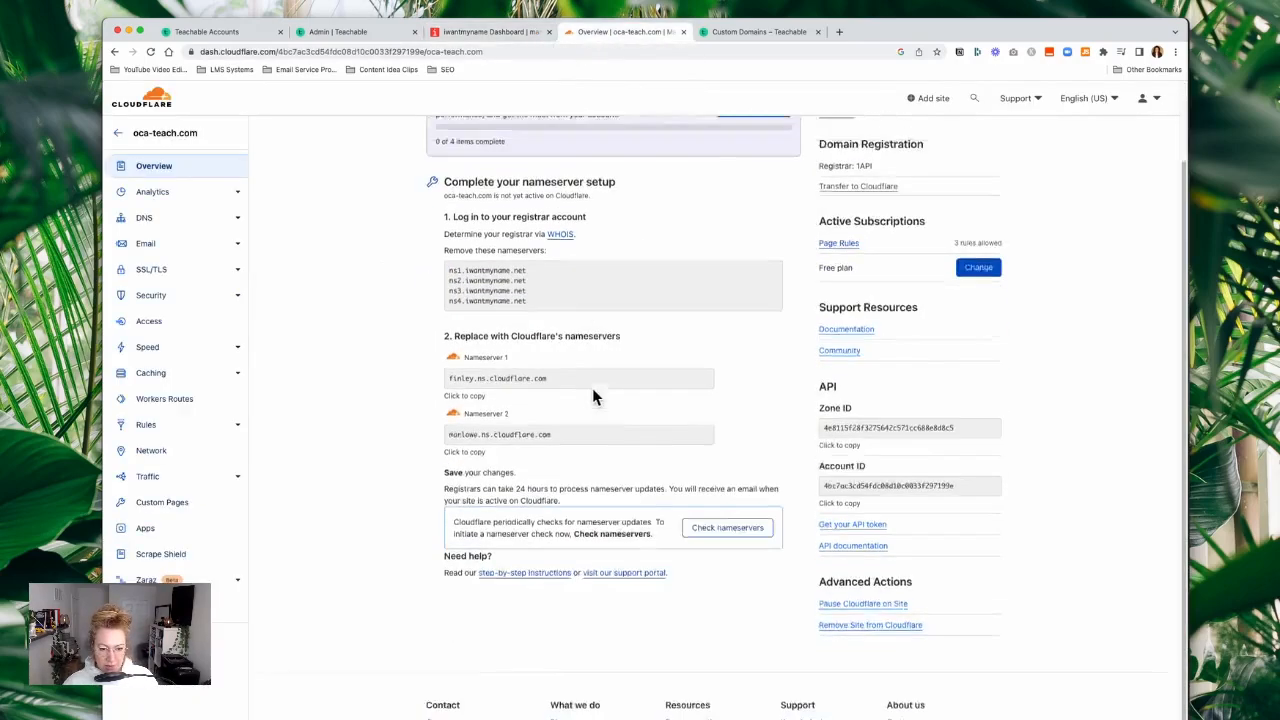
pyautogui.moveTo(570, 316); pyautogui.dragTo(445, 310)
pyautogui.press('super+c')
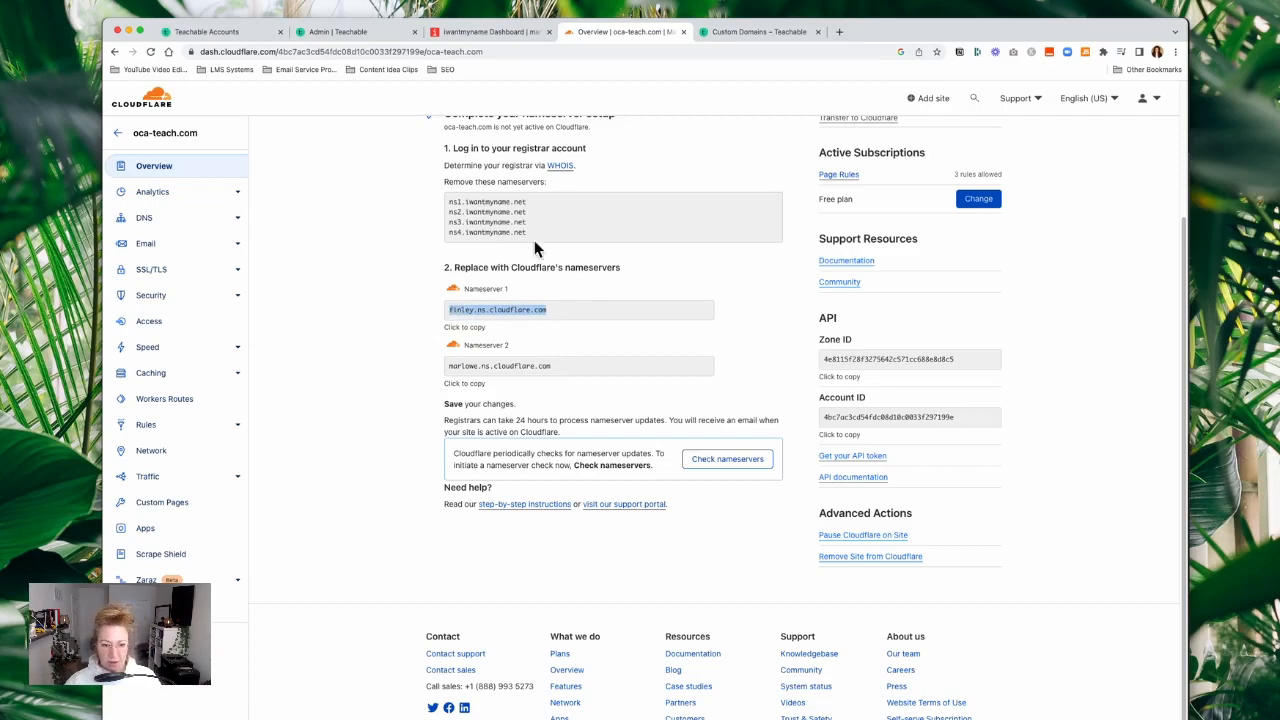
pyautogui.click(490, 33)
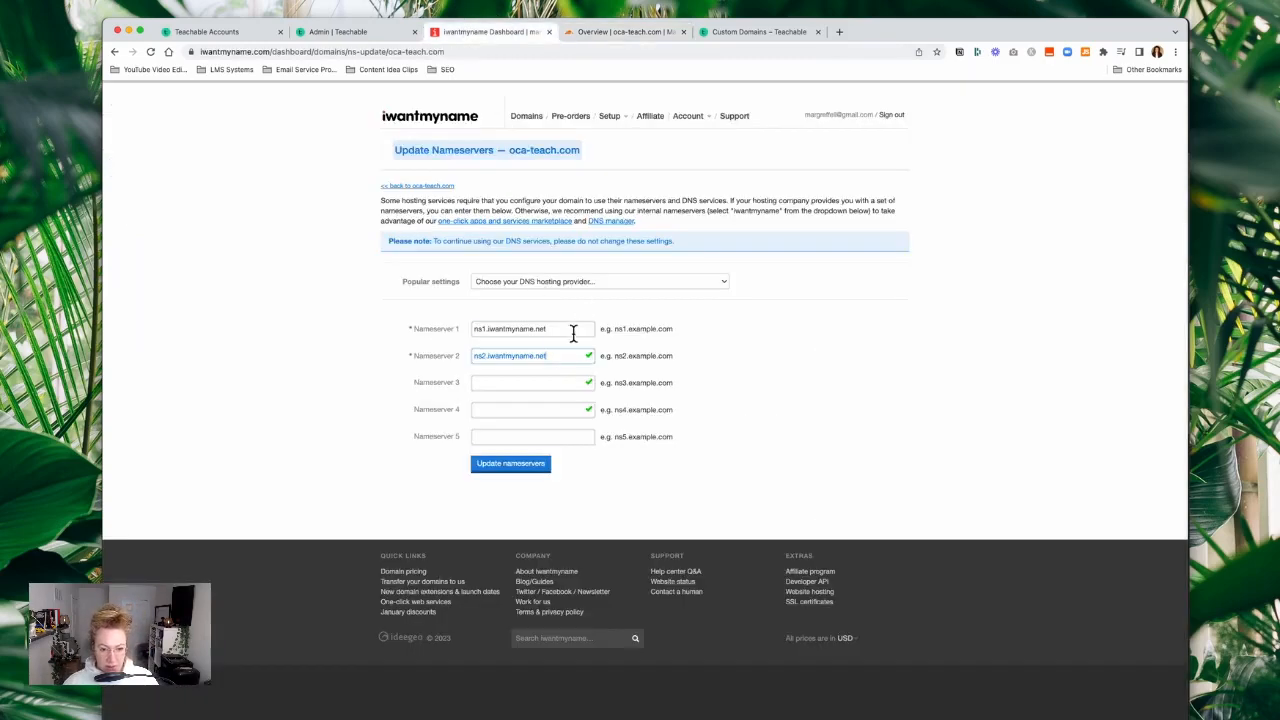
pyautogui.tripleClick(571, 329)
pyautogui.press('super+v')
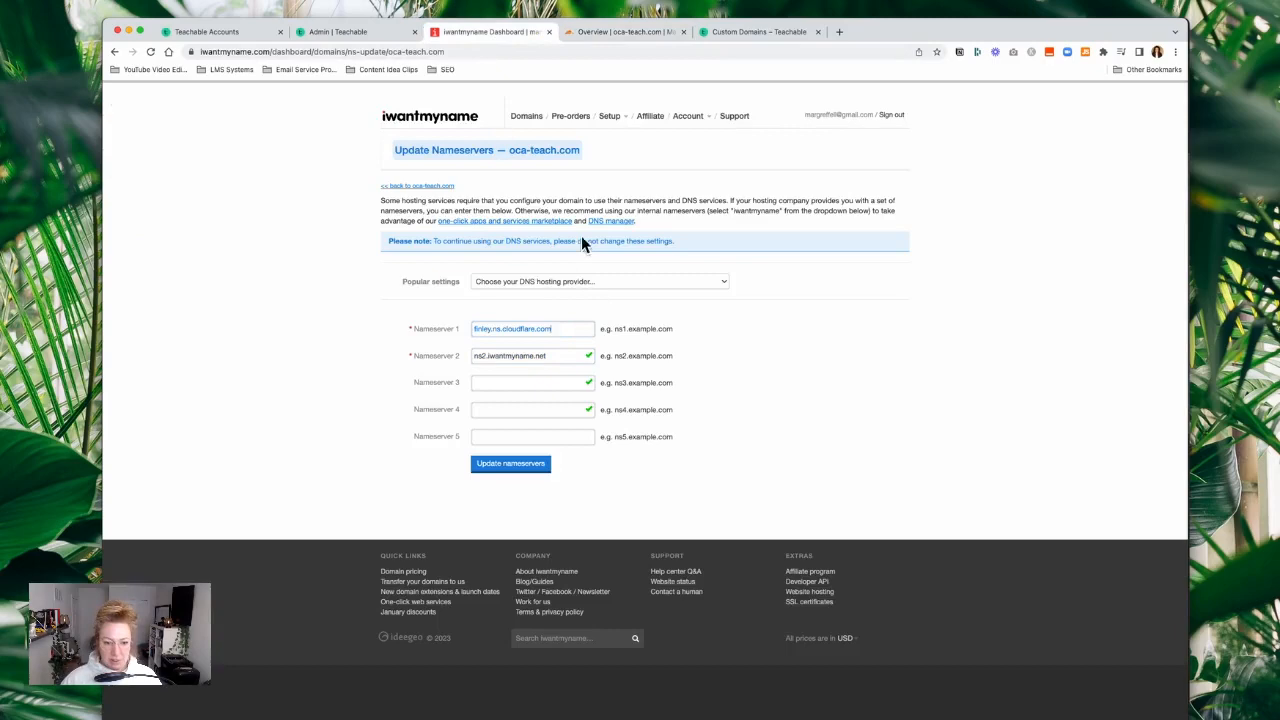
# - Copy Cloudflare's second nameserver, marlowe.ns.cloudflare.com, replace the Nameserver 2 entry at iwantmyname with it, and submit the nameserver update
pyautogui.click(620, 31)
pyautogui.click(558, 370)
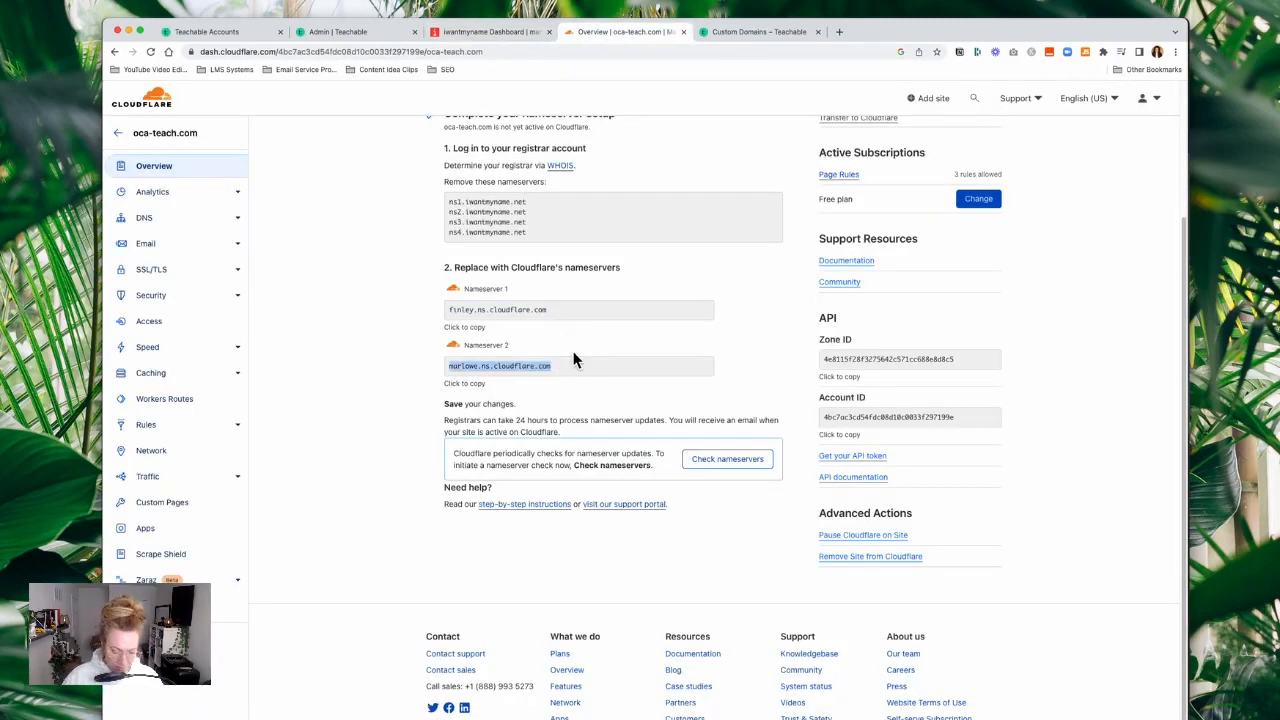
pyautogui.click(490, 31)
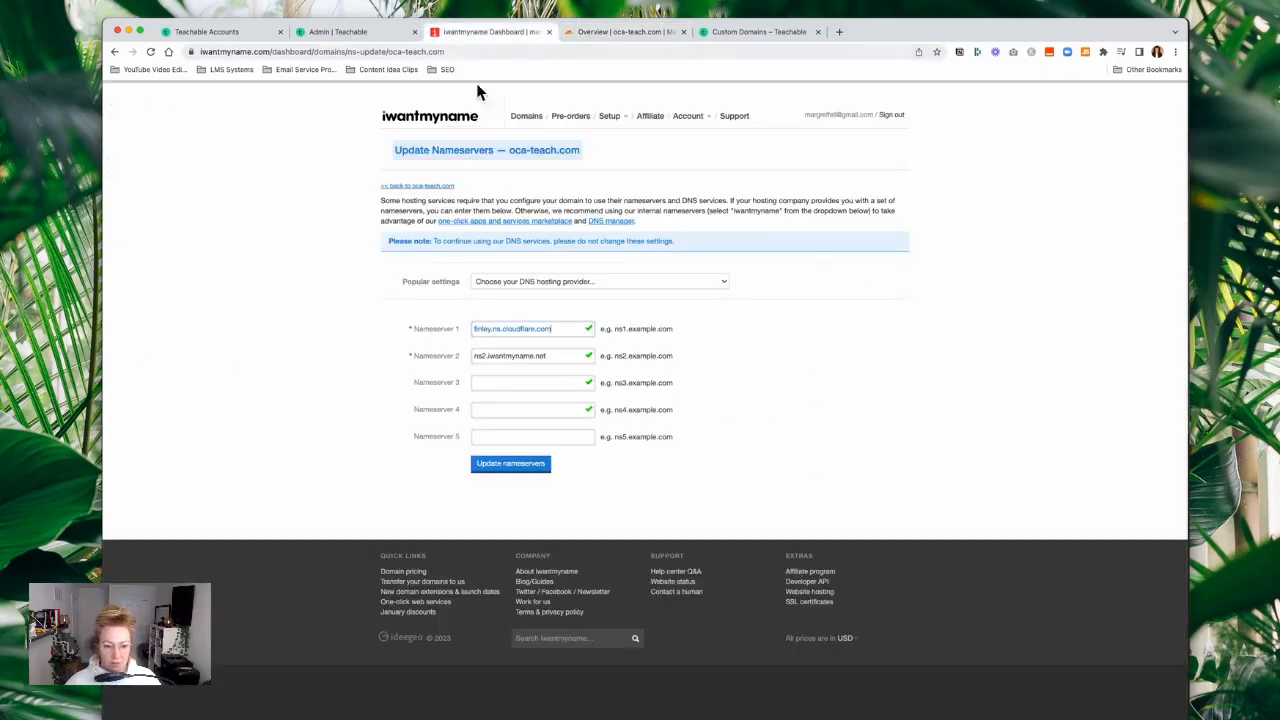
pyautogui.tripleClick(572, 352)
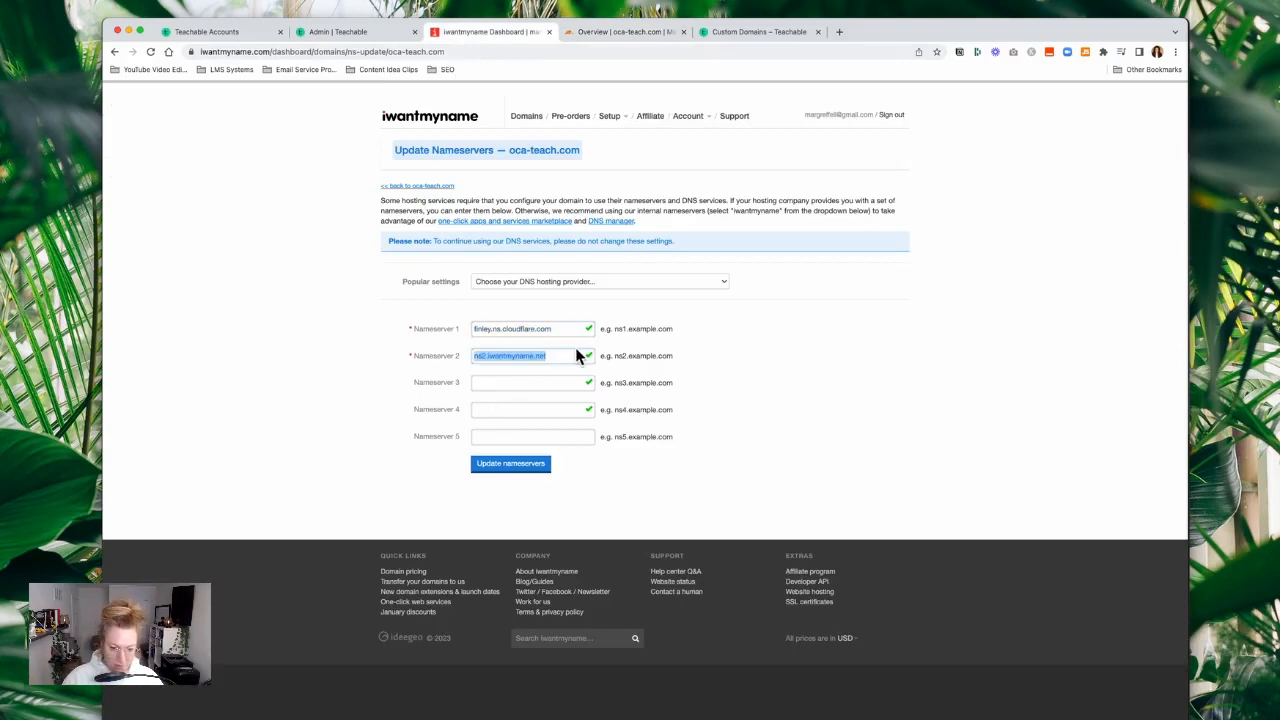
pyautogui.write('marlowe.ns.cloudflare.com')
pyautogui.click(530, 464)
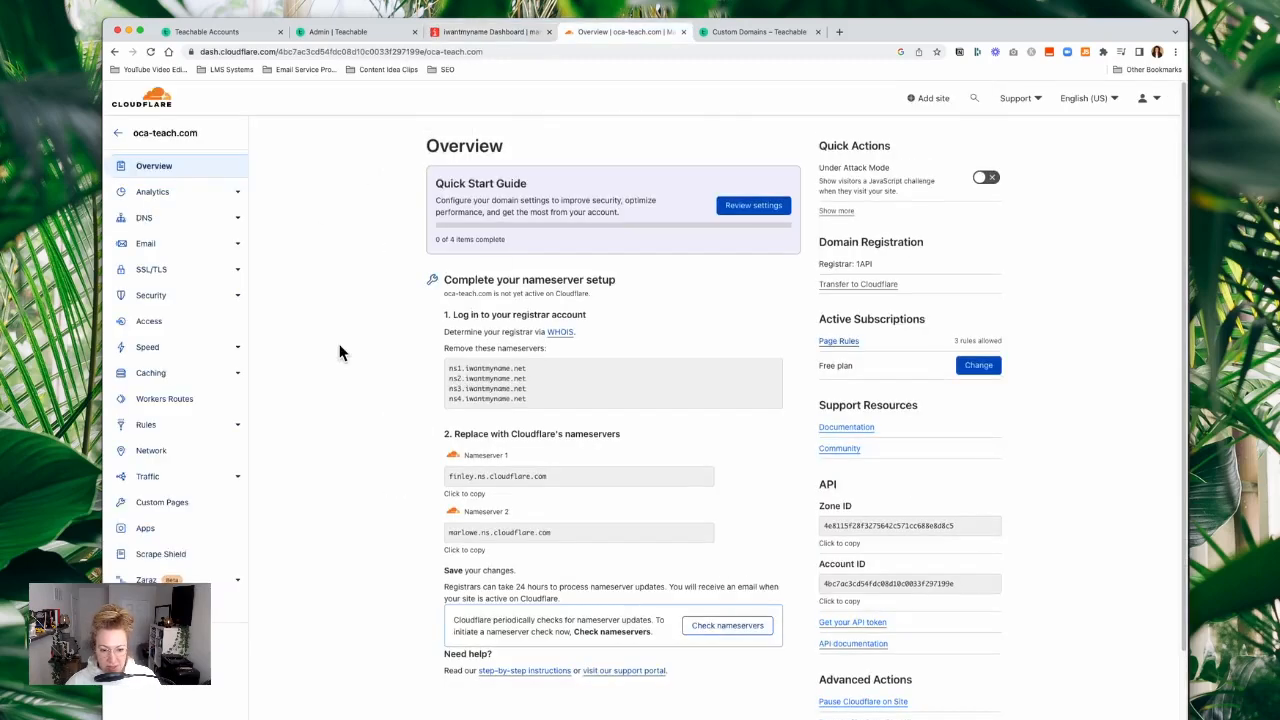
# - Back in Cloudflare, initiate the nameserver check for oca-teach.com and review the nameservers on iwantmyname's domain info page
pyautogui.scroll(-2, 339, 352)
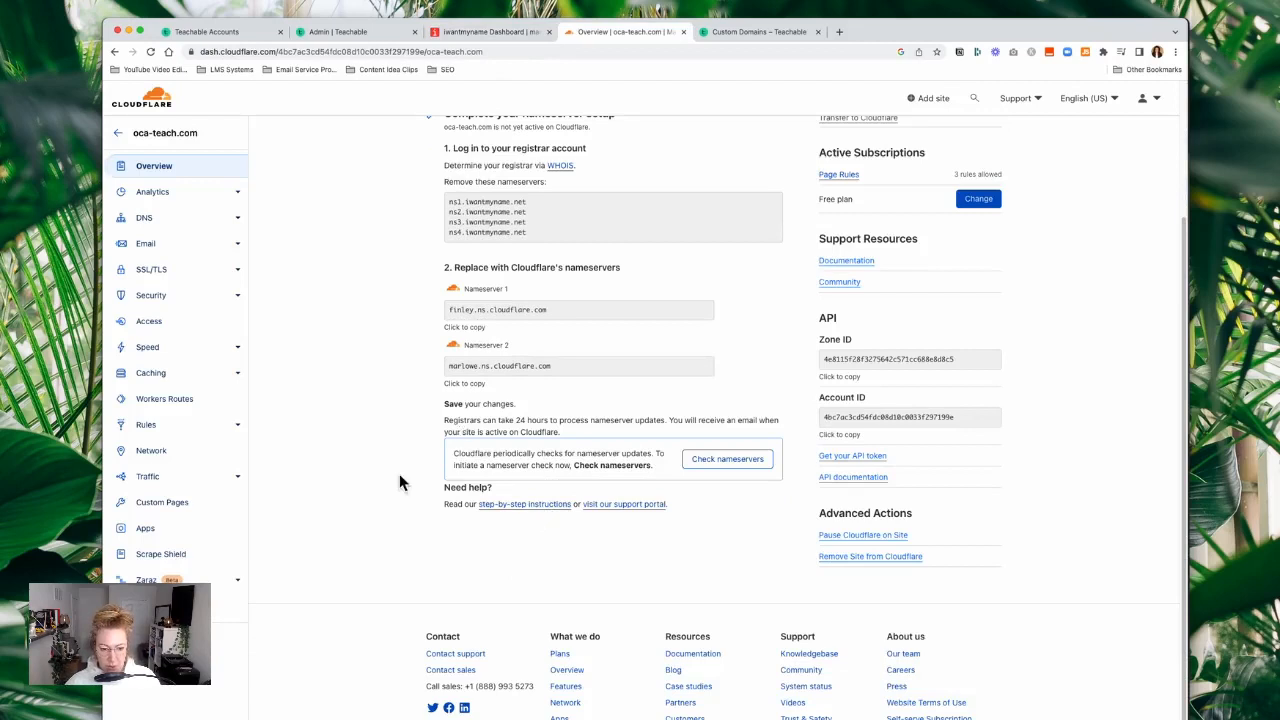
pyautogui.moveTo(446, 421); pyautogui.dragTo(594, 434)
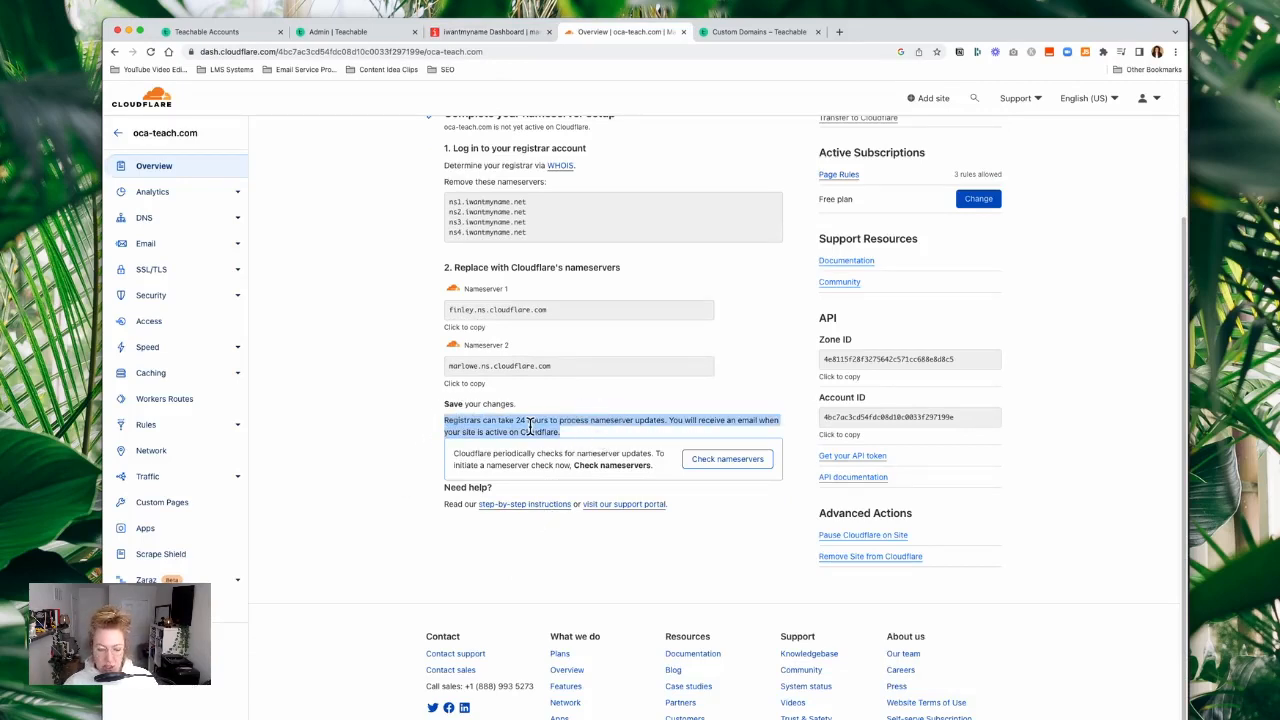
pyautogui.click(730, 461)
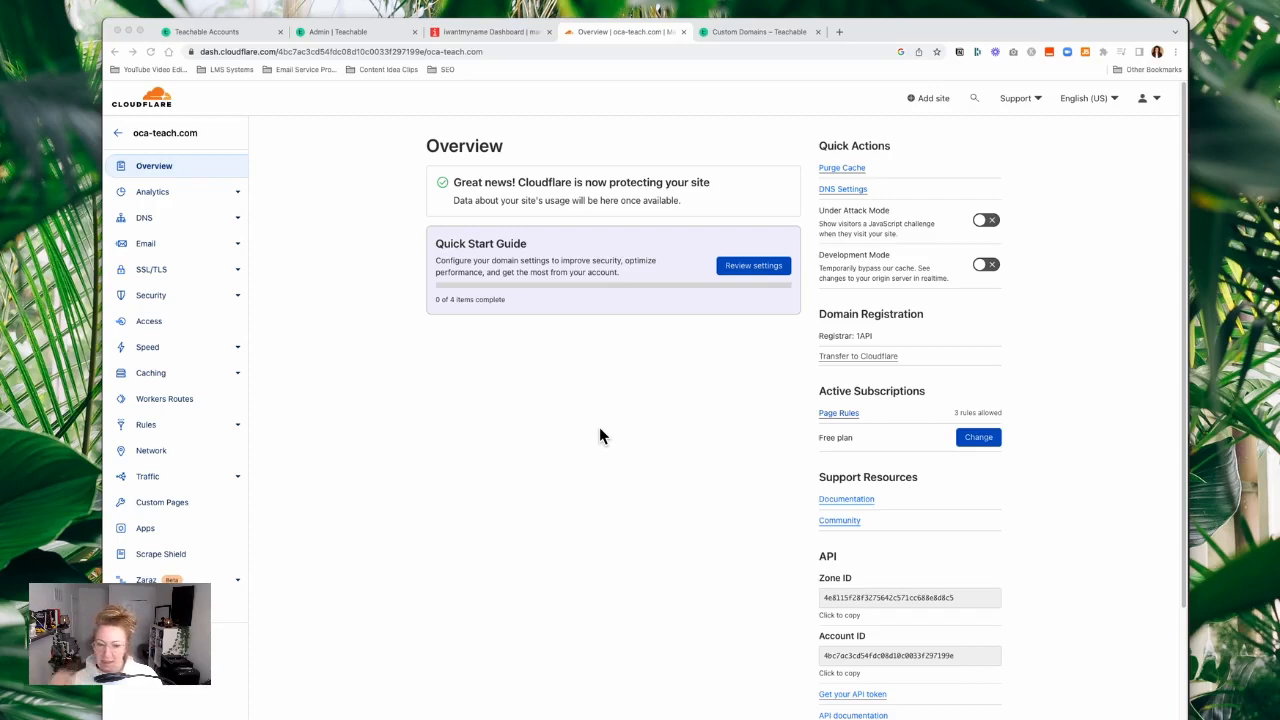
pyautogui.click(497, 33)
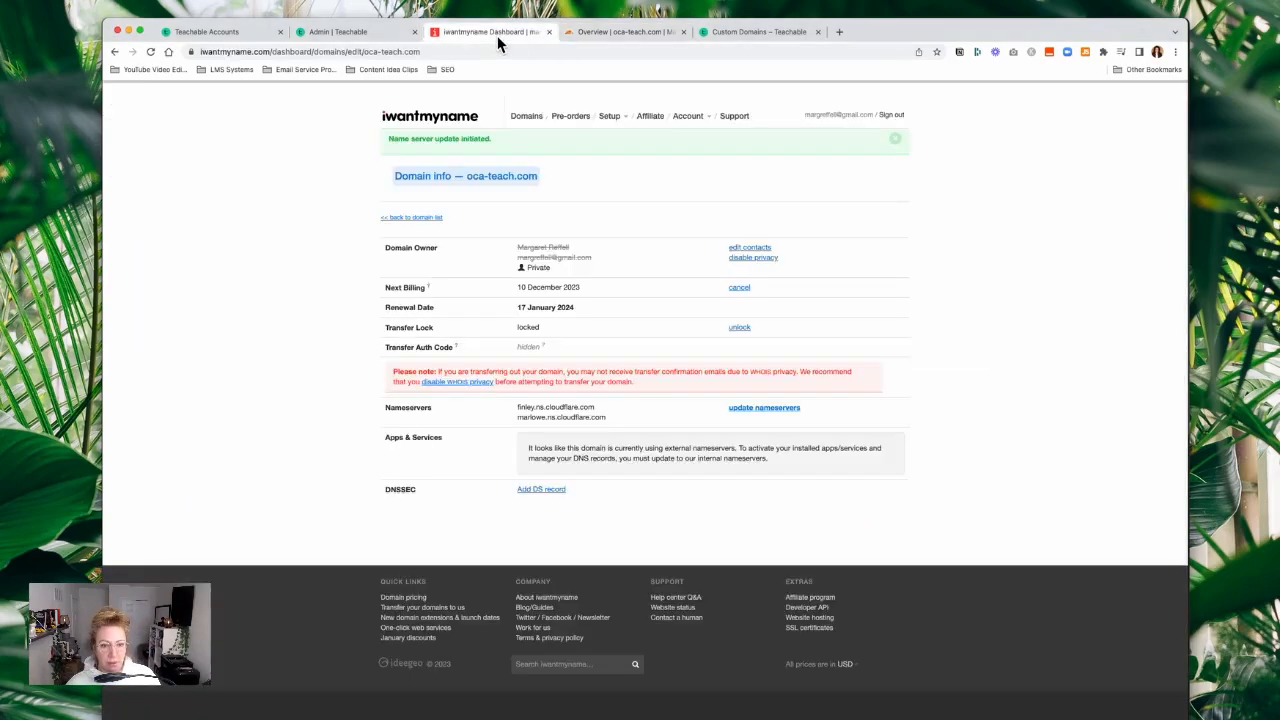
pyautogui.click(623, 36)
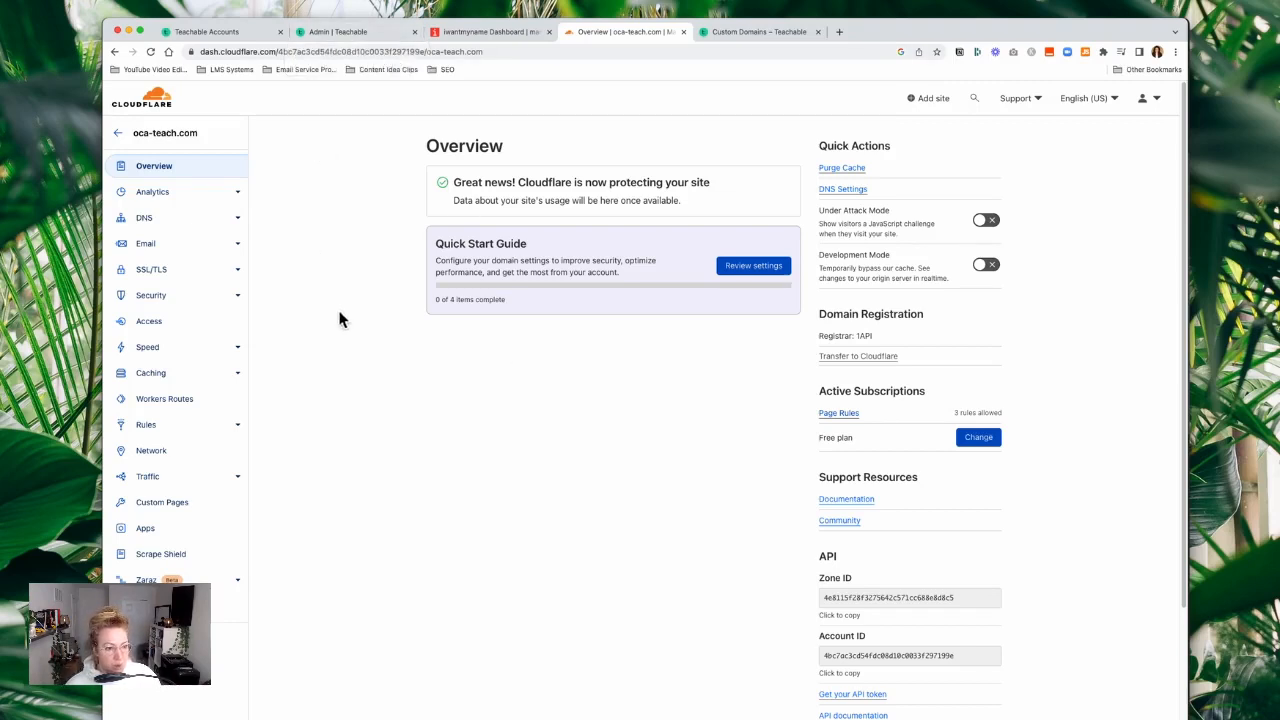
# - Open the DNS records of oca-teach.com in Cloudflare and examine the assigned nameservers and the DNS management section
pyautogui.click(239, 222)
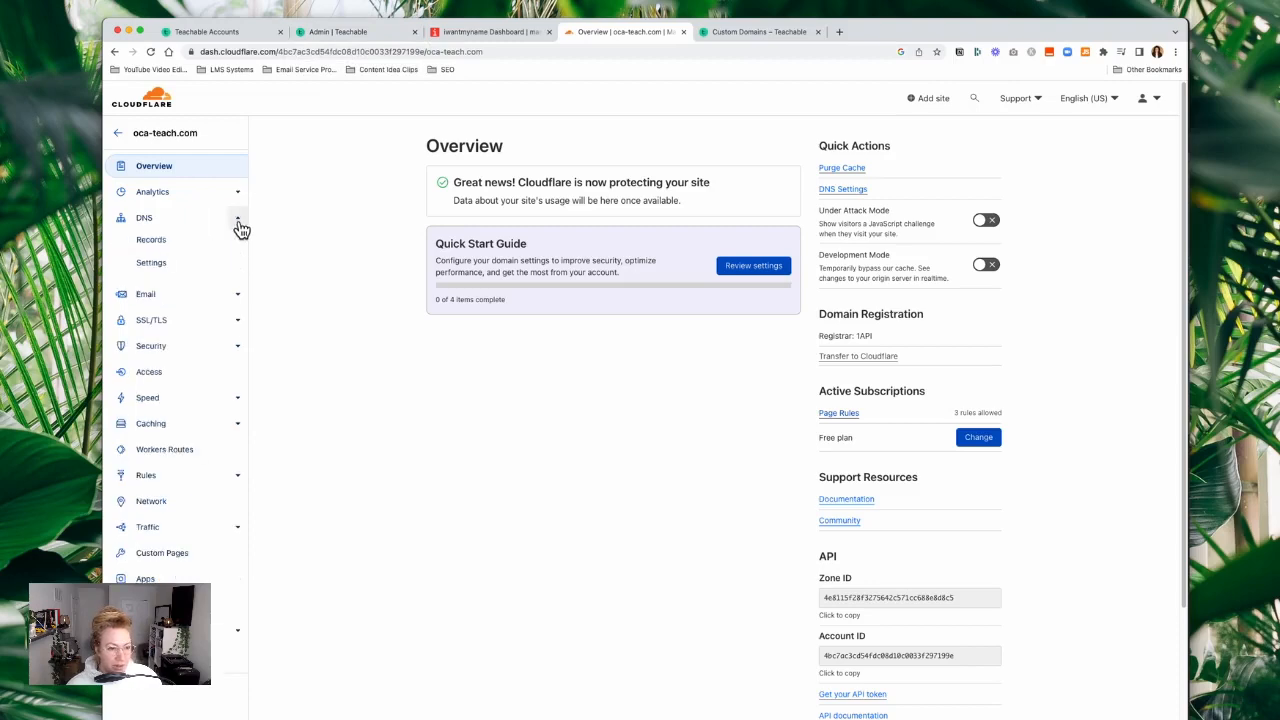
pyautogui.click(167, 251)
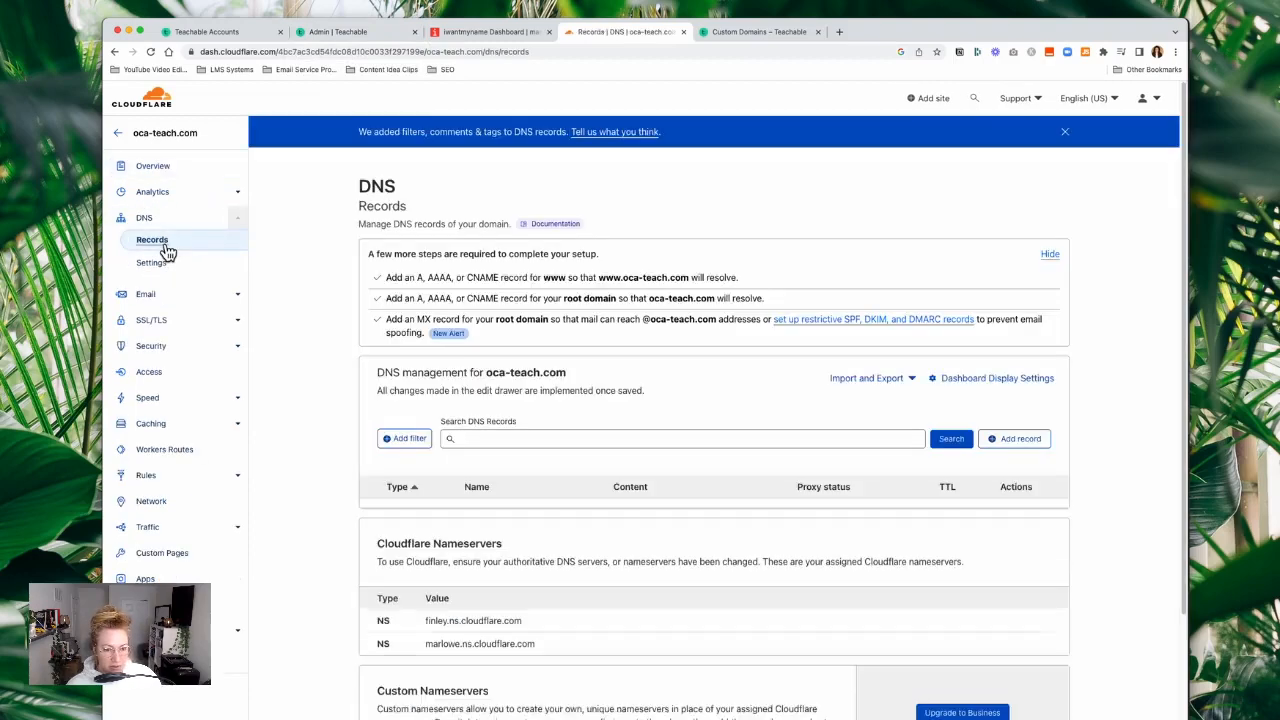
pyautogui.scroll(-4, 687, 394)
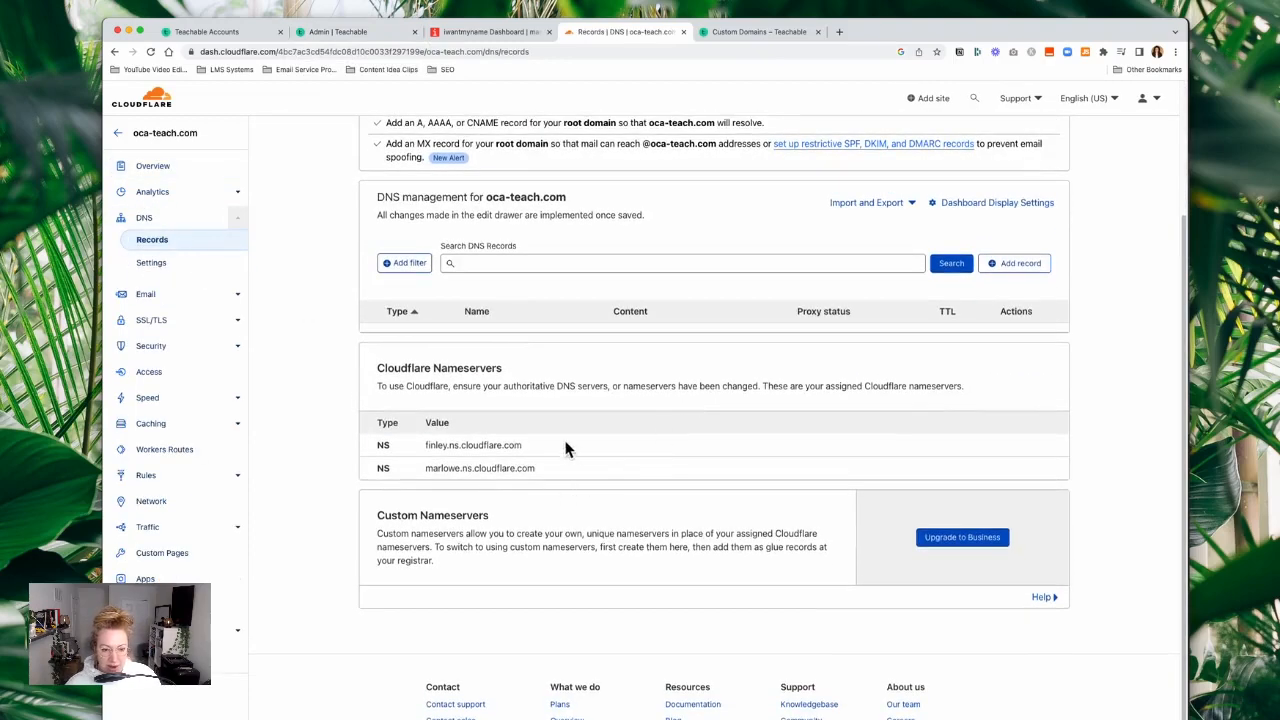
pyautogui.moveTo(568, 475); pyautogui.dragTo(334, 444)
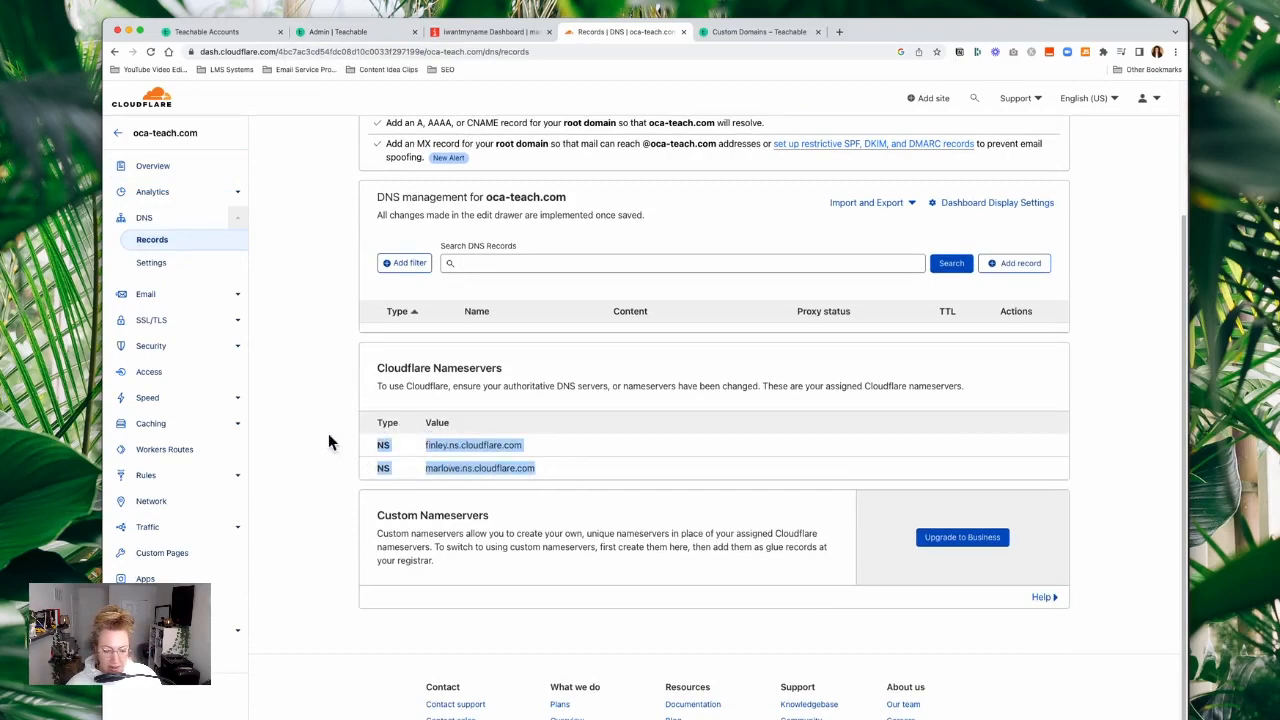
pyautogui.click(301, 441)
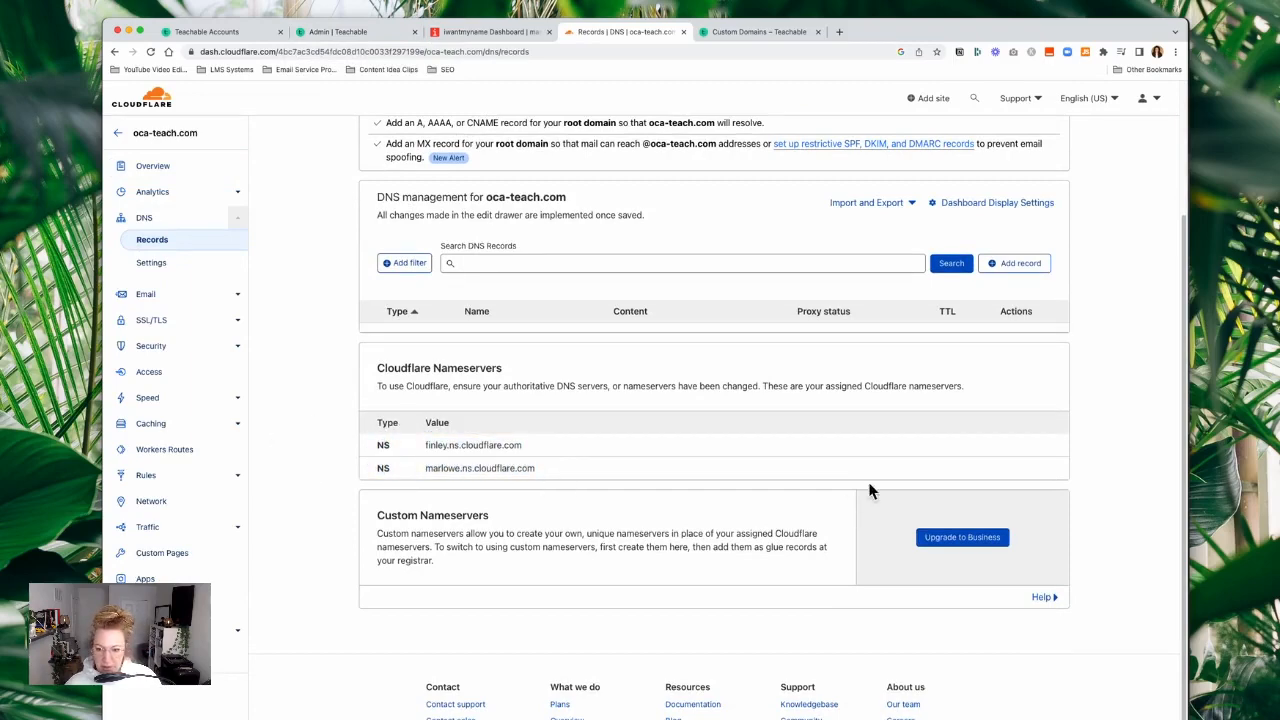
pyautogui.scroll(4, 875, 492)
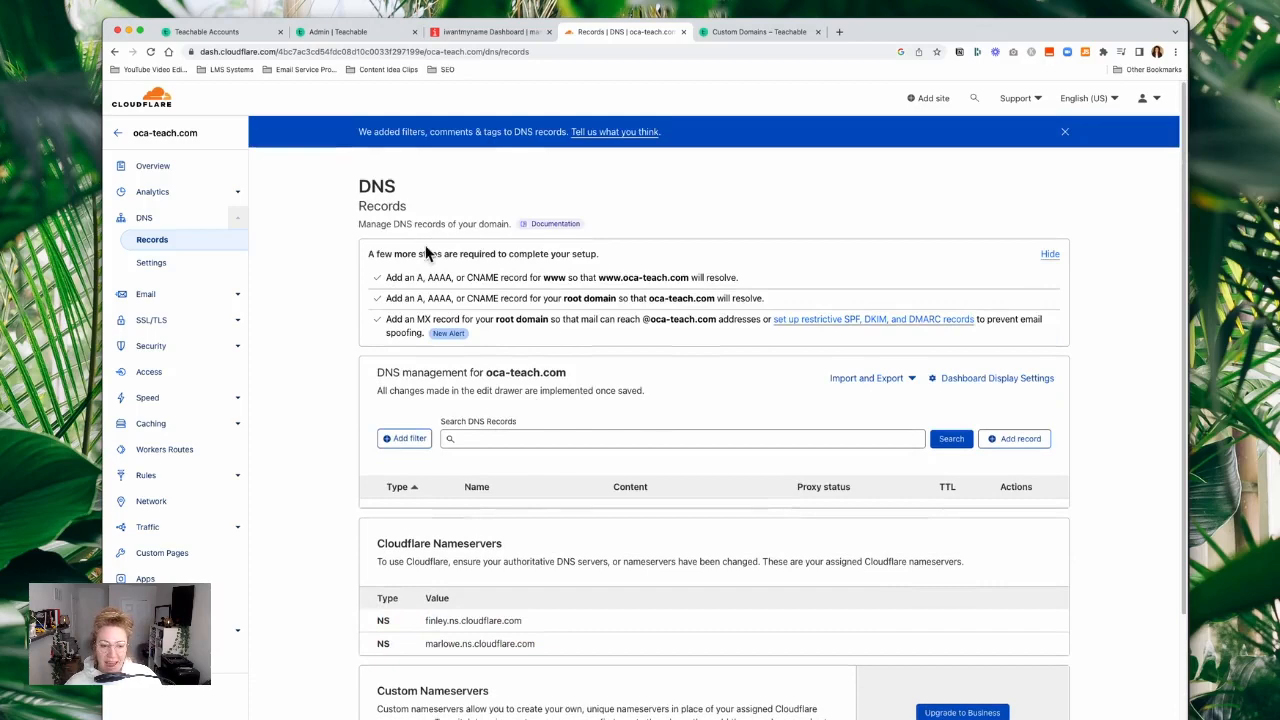
pyautogui.scroll(-1, 640, 318)
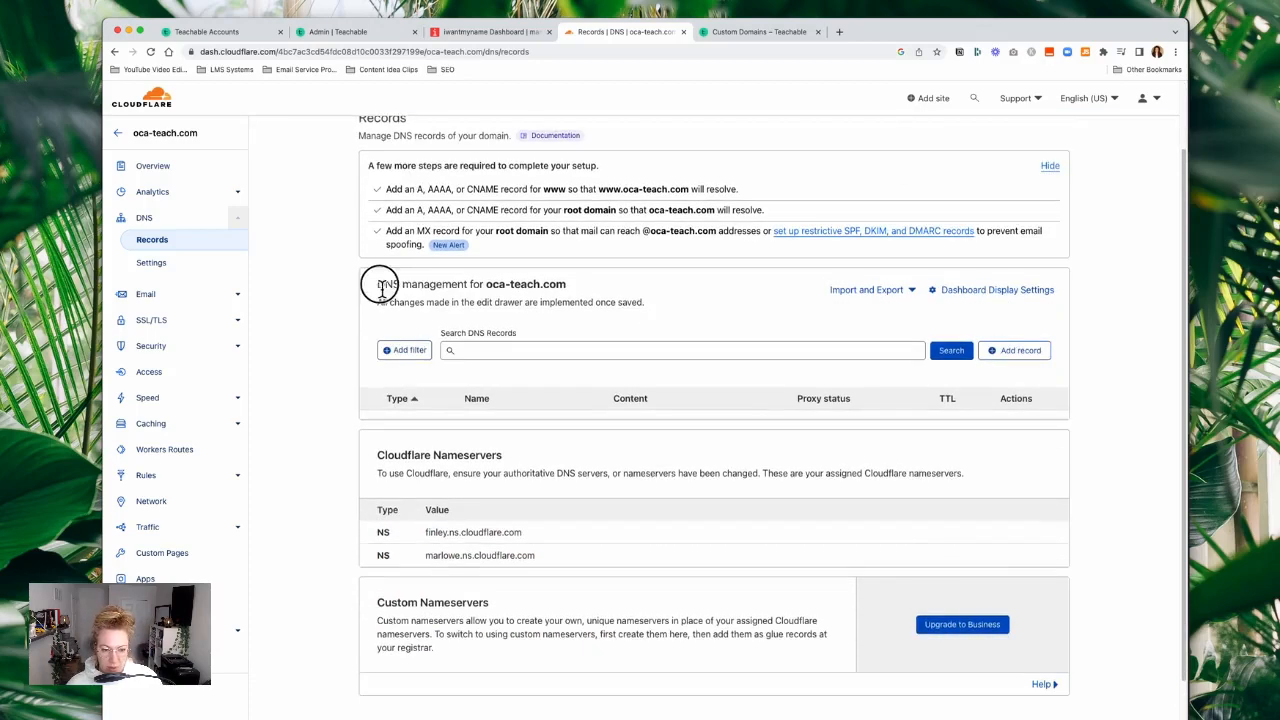
pyautogui.moveTo(377, 284); pyautogui.dragTo(584, 294)
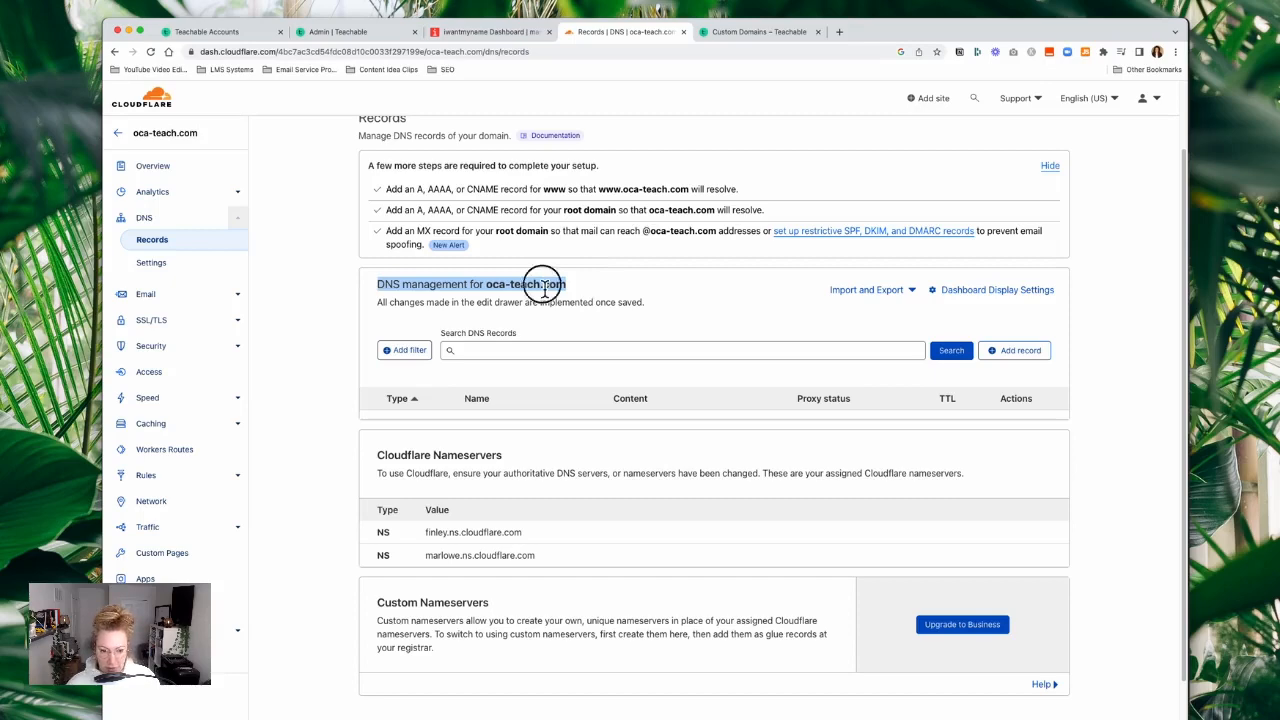
pyautogui.click(543, 285)
# - Fill in a new CNAME record for oca-teach.com with the name @ and the target school.teachable.com
pyautogui.click(1020, 352)
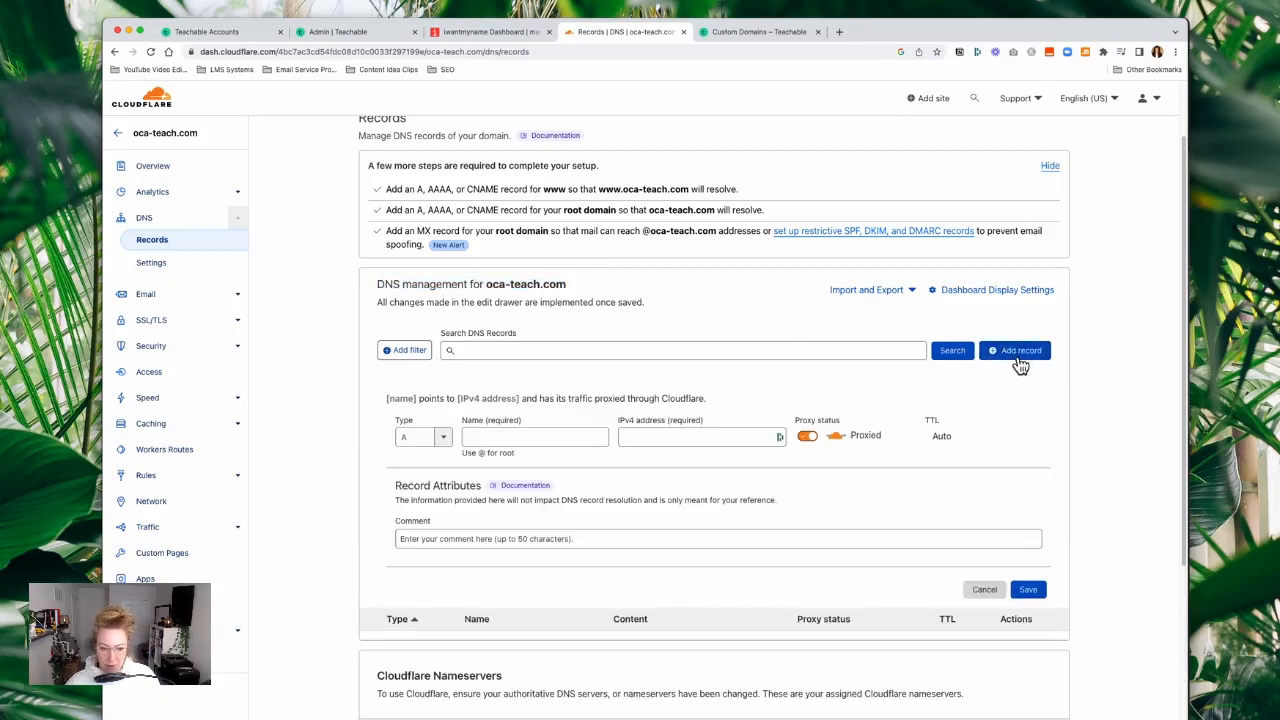
pyautogui.click(455, 440)
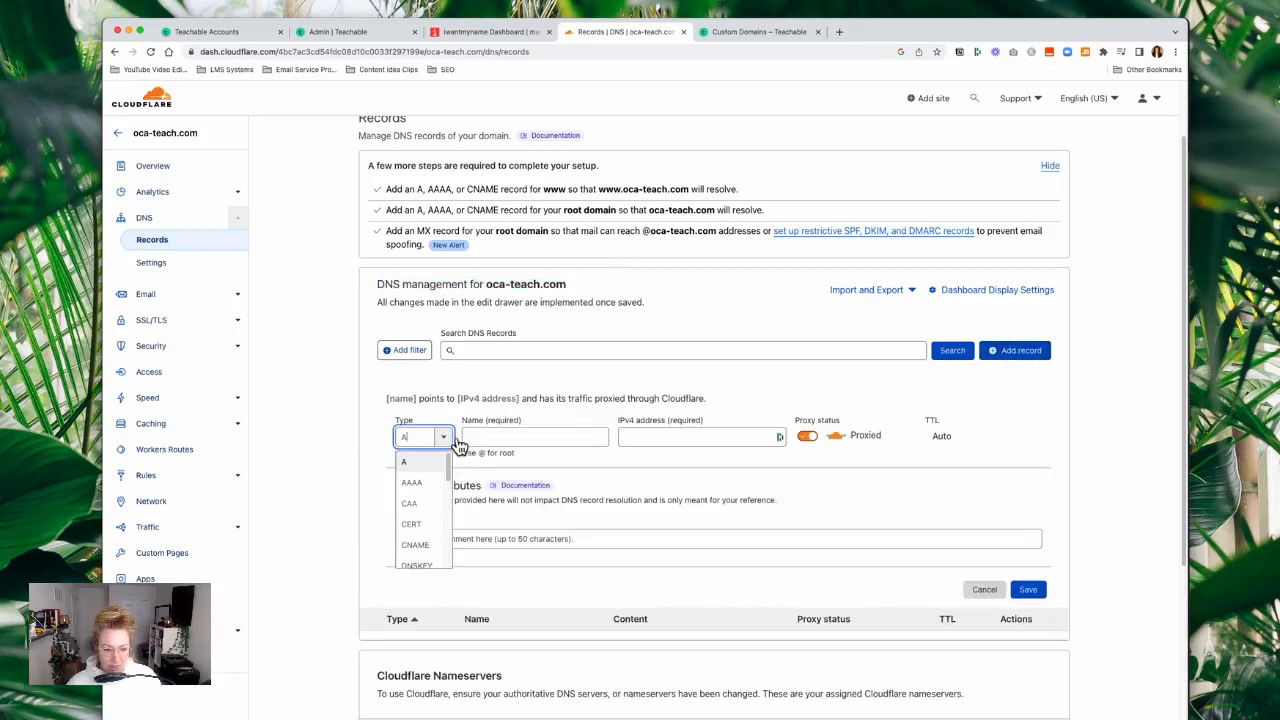
pyautogui.click(430, 552)
pyautogui.click(520, 436)
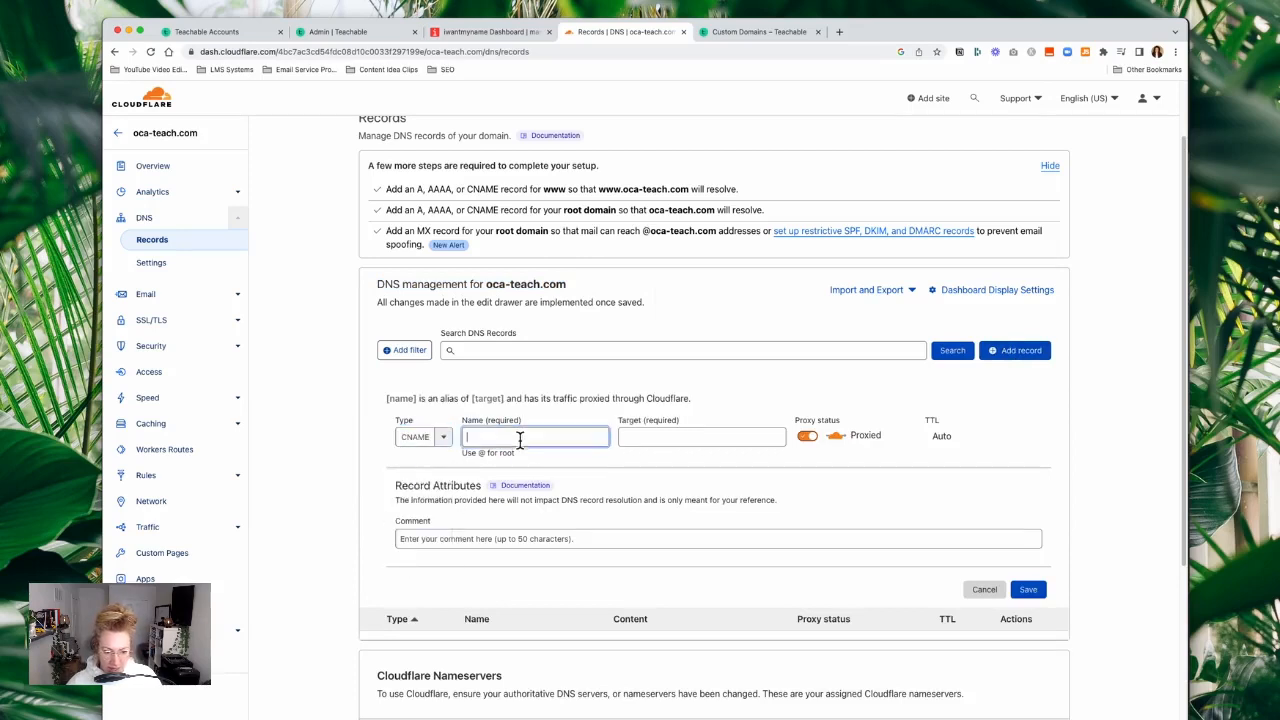
pyautogui.write('@')
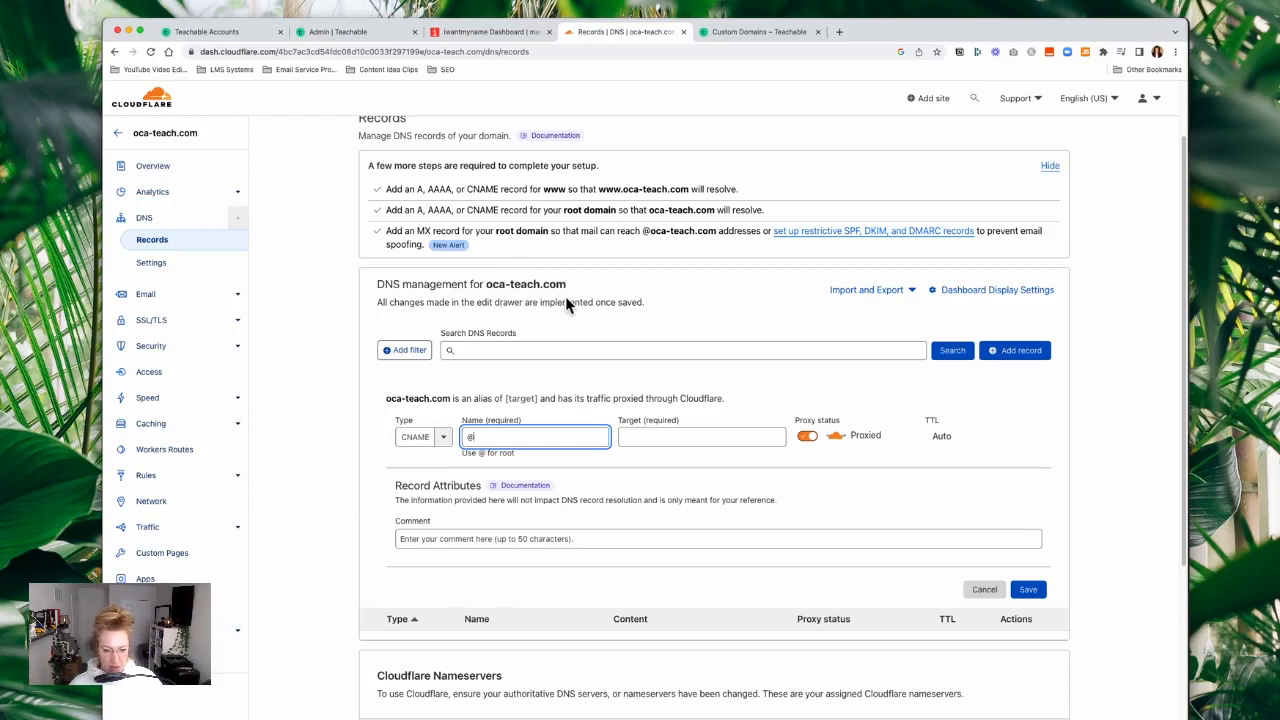
pyautogui.click(658, 440)
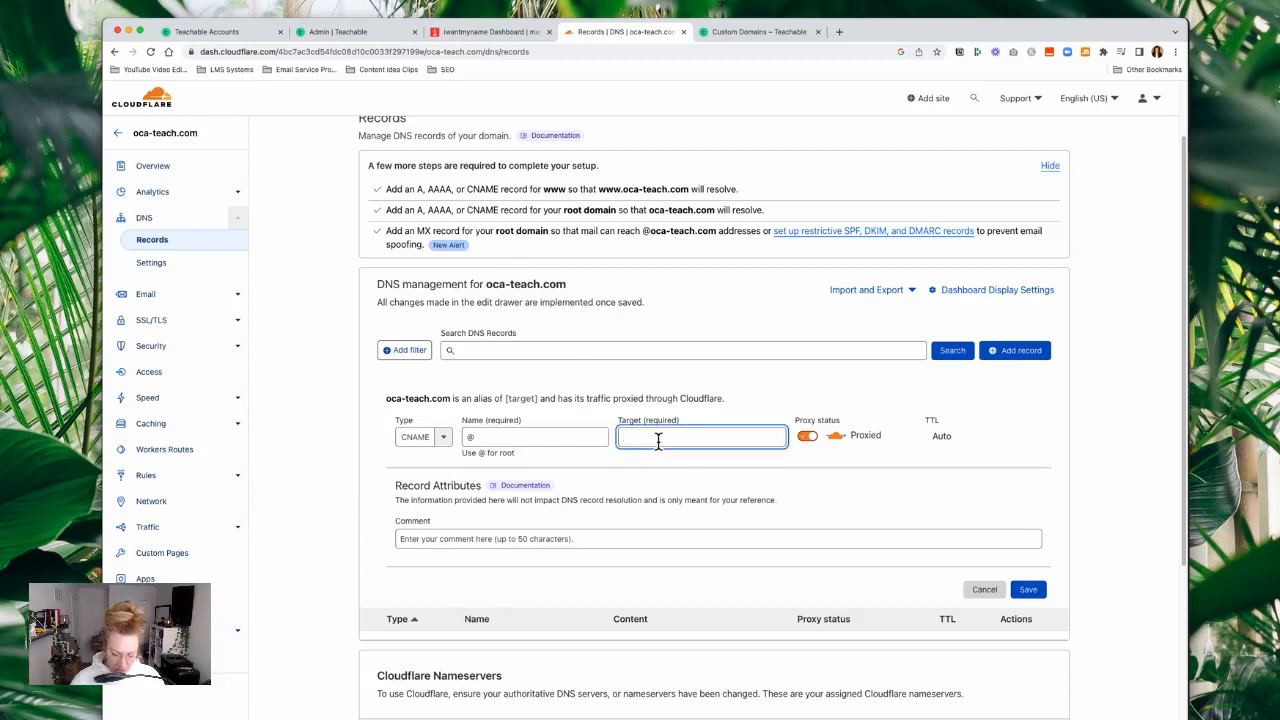
pyautogui.write('school.')
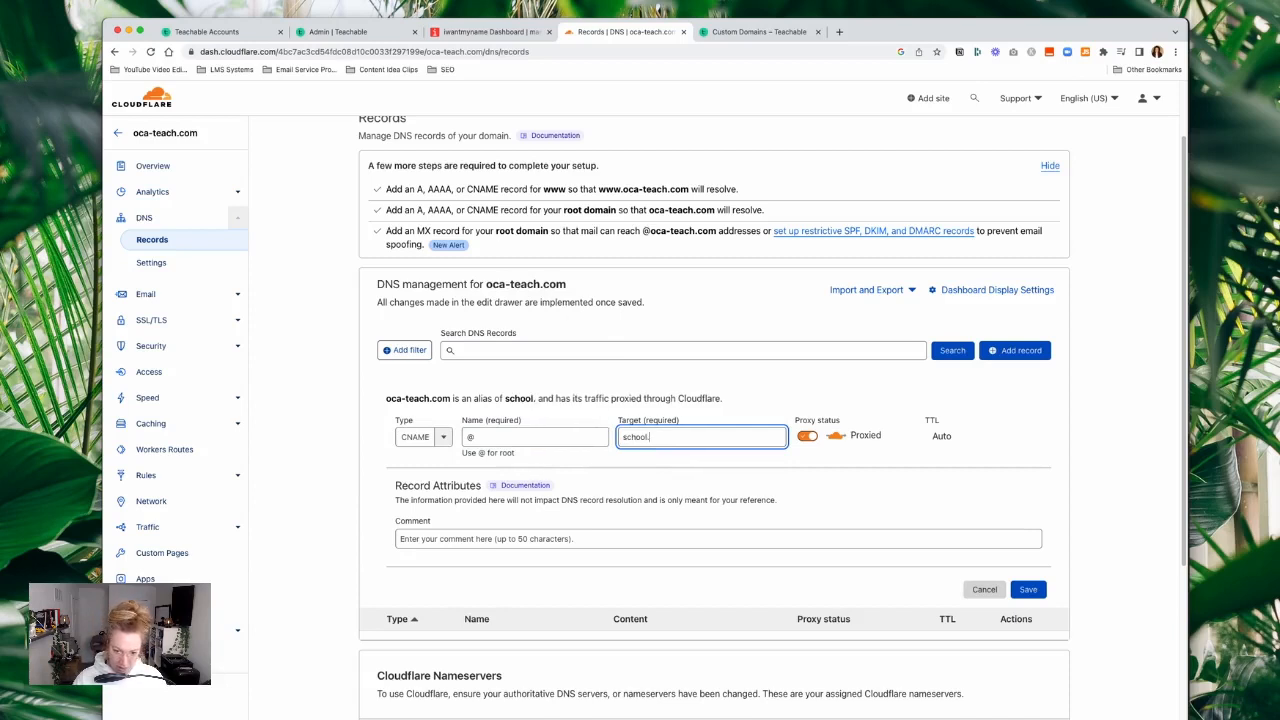
pyautogui.write('teachab')
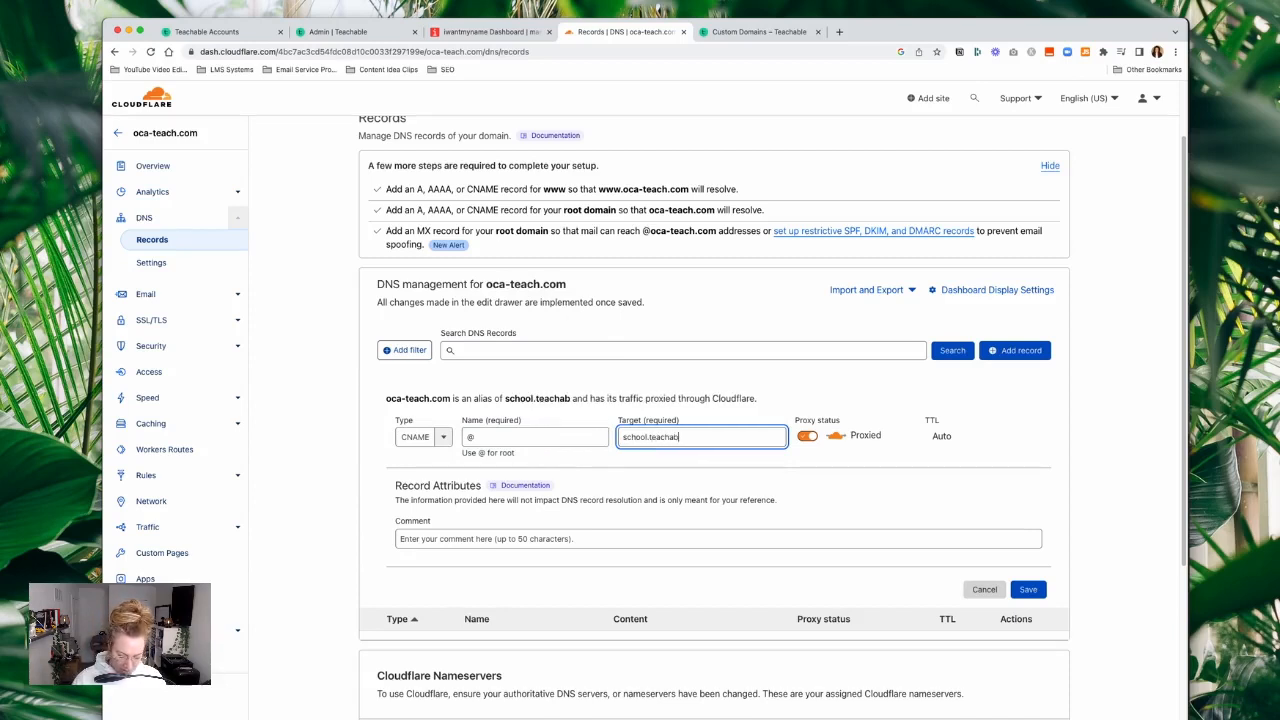
pyautogui.write('le.com')
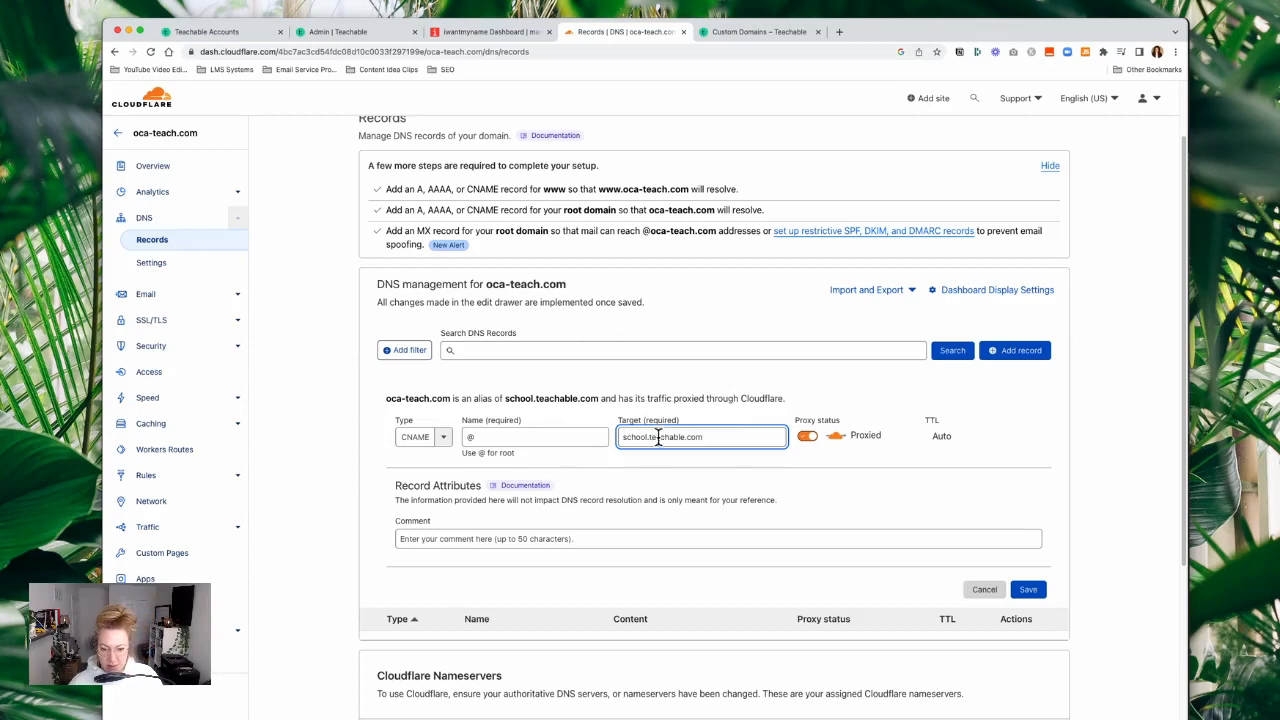
# - Copy the target school.teachable.com from the root CNAME record and save the record
pyautogui.tripleClick(741, 435)
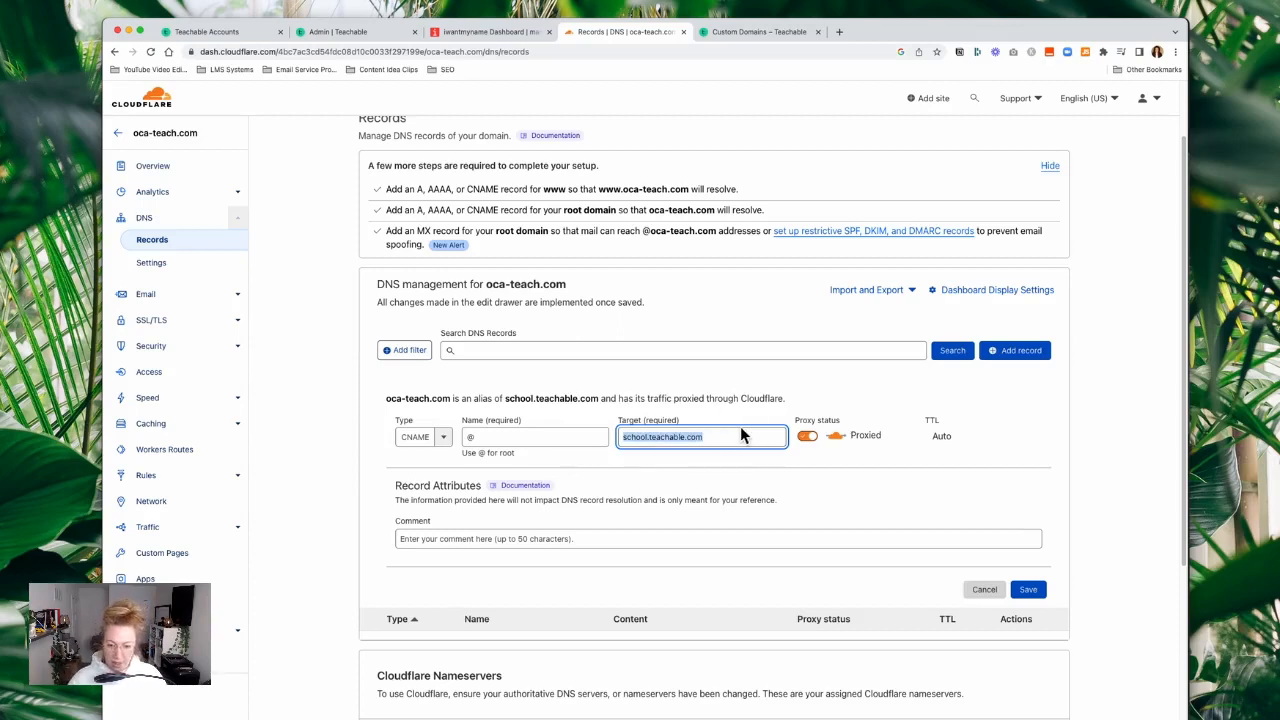
pyautogui.click(739, 441)
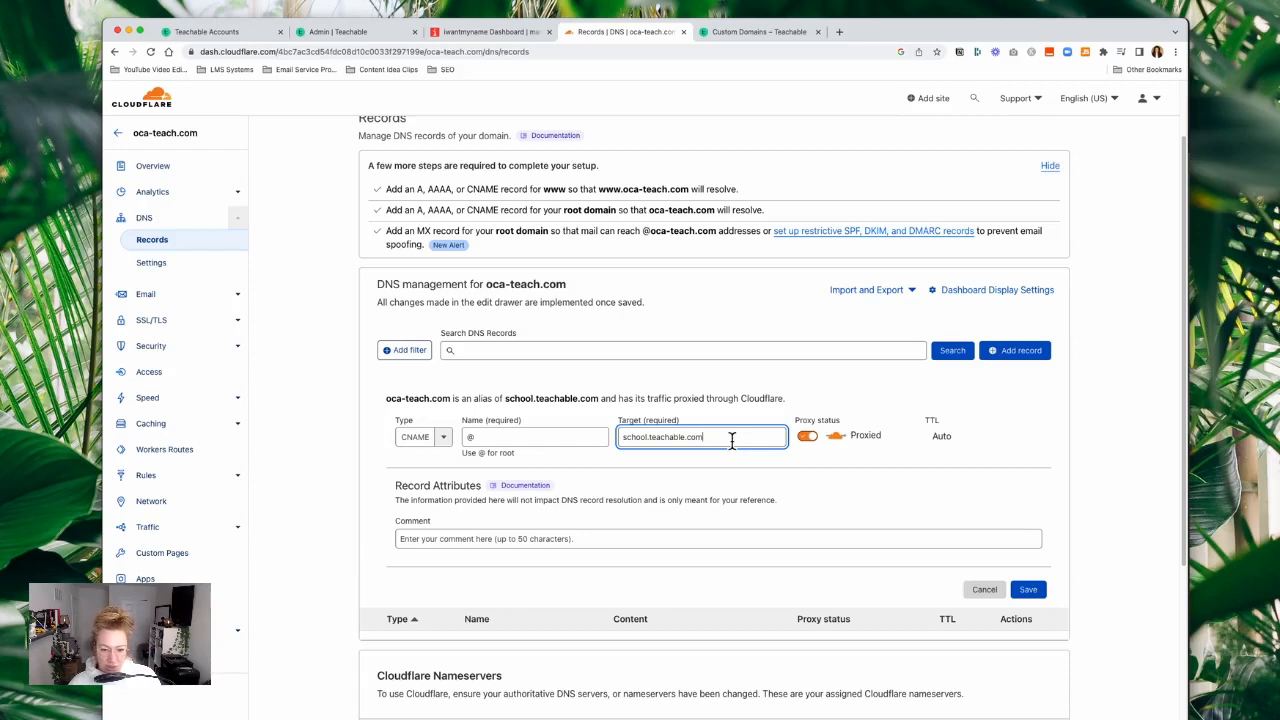
pyautogui.moveTo(732, 441); pyautogui.dragTo(618, 437)
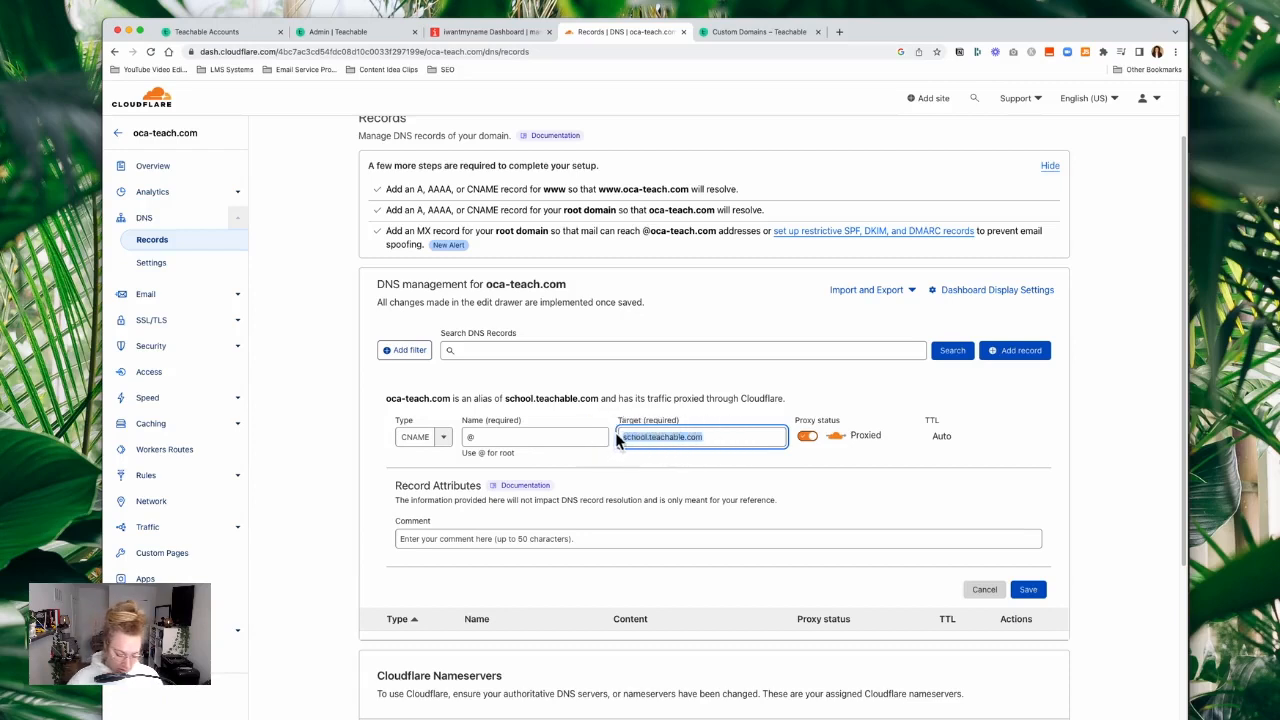
pyautogui.click(731, 442)
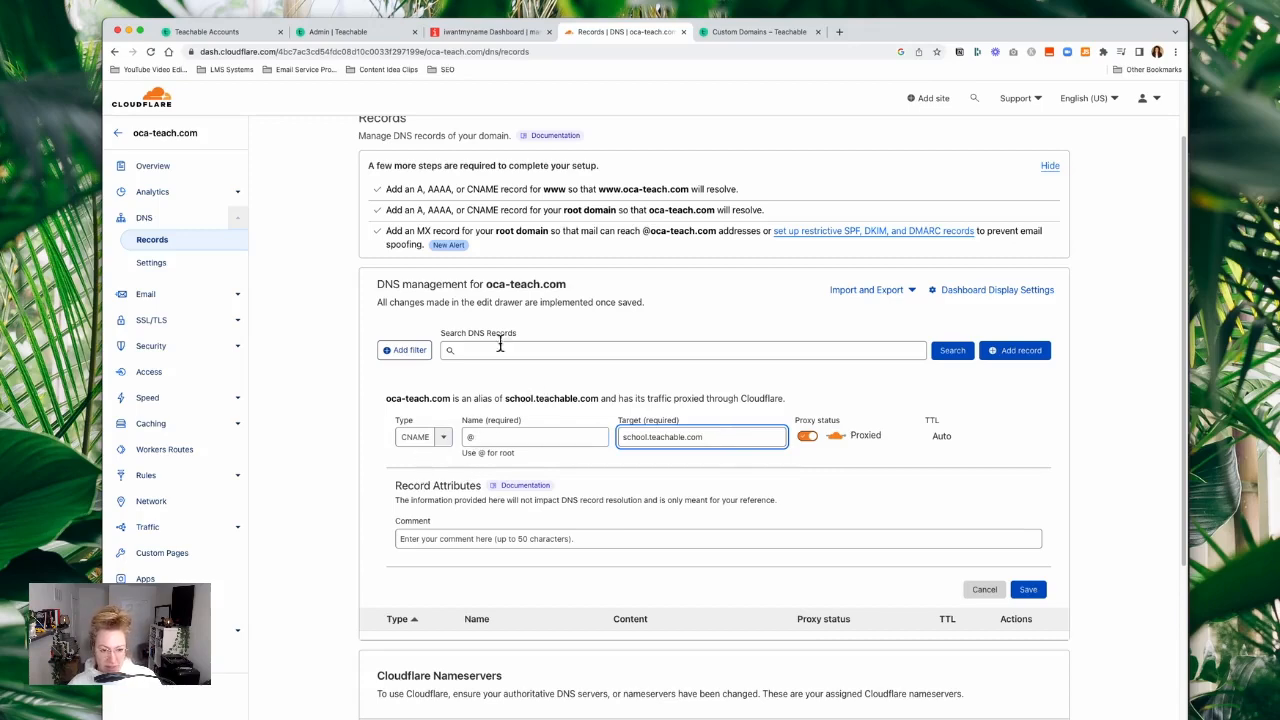
pyautogui.moveTo(486, 284); pyautogui.dragTo(585, 292)
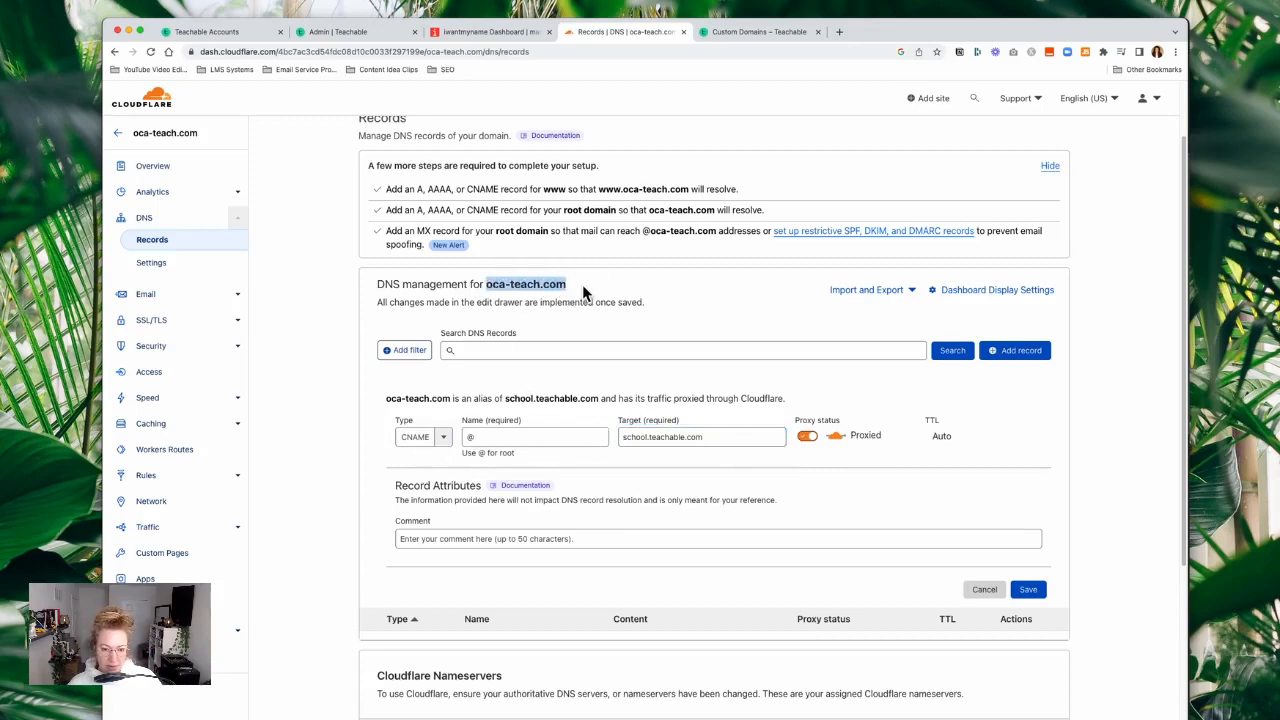
pyautogui.doubleClick(726, 433)
pyautogui.press('super+c')
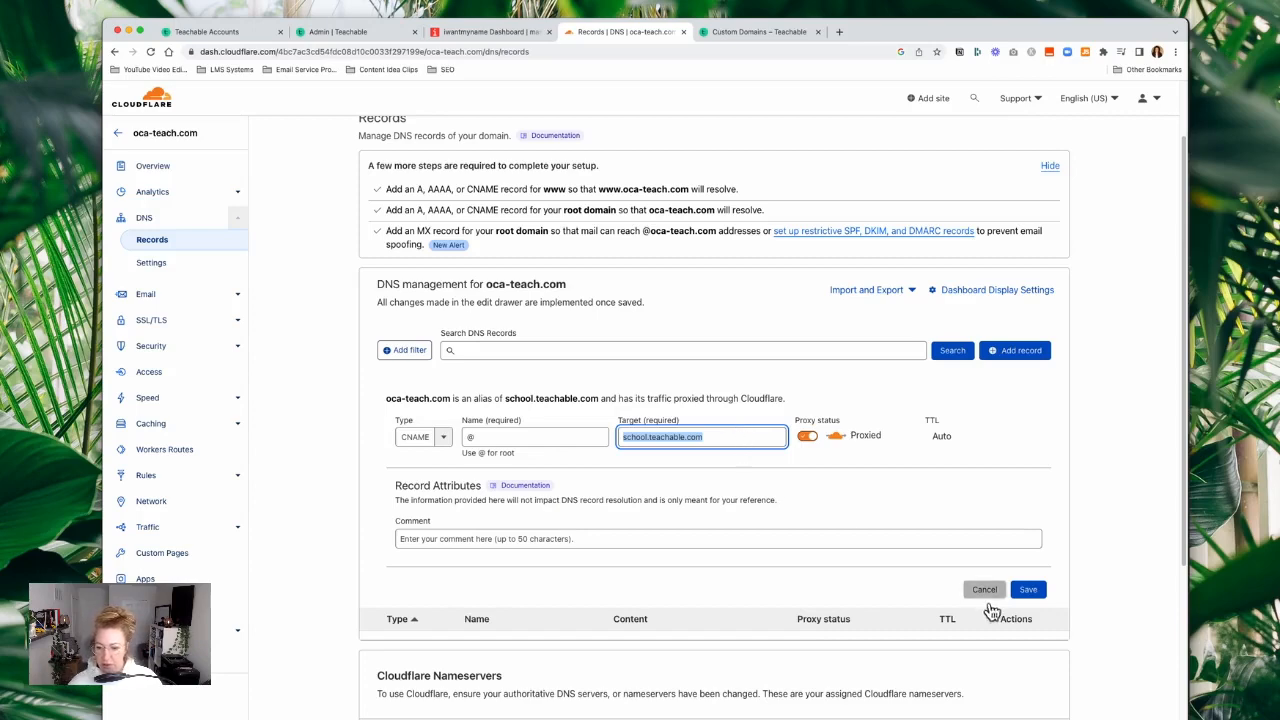
pyautogui.click(1036, 595)
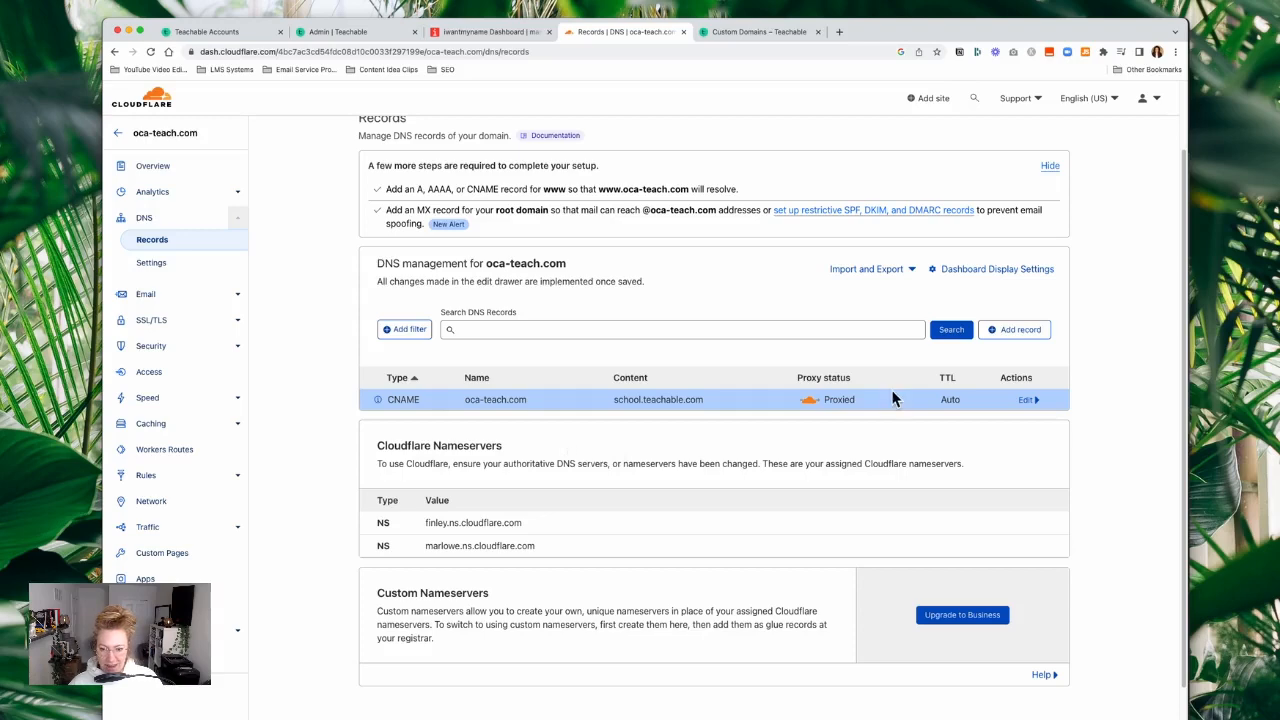
# - Add a second CNAME record for oca-teach.com with the name www and the target school.teachable.com, check its alias summary and save it
pyautogui.click(1018, 334)
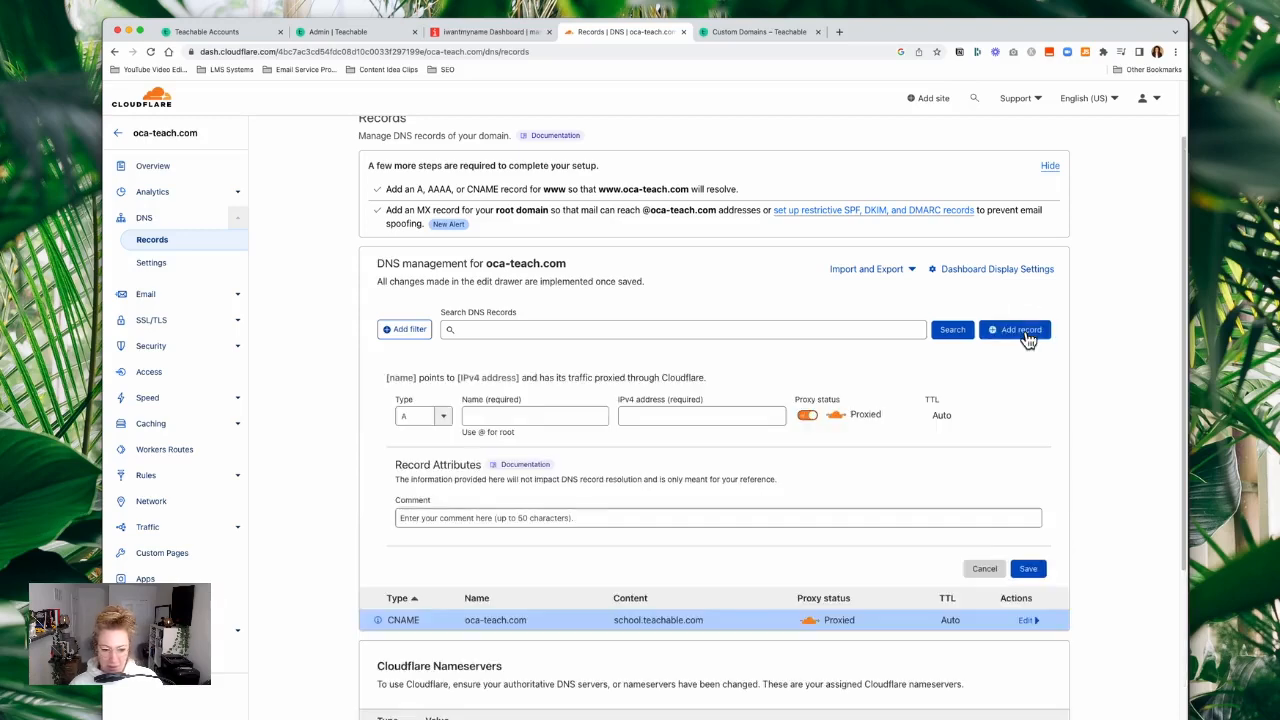
pyautogui.click(440, 416)
pyautogui.click(430, 524)
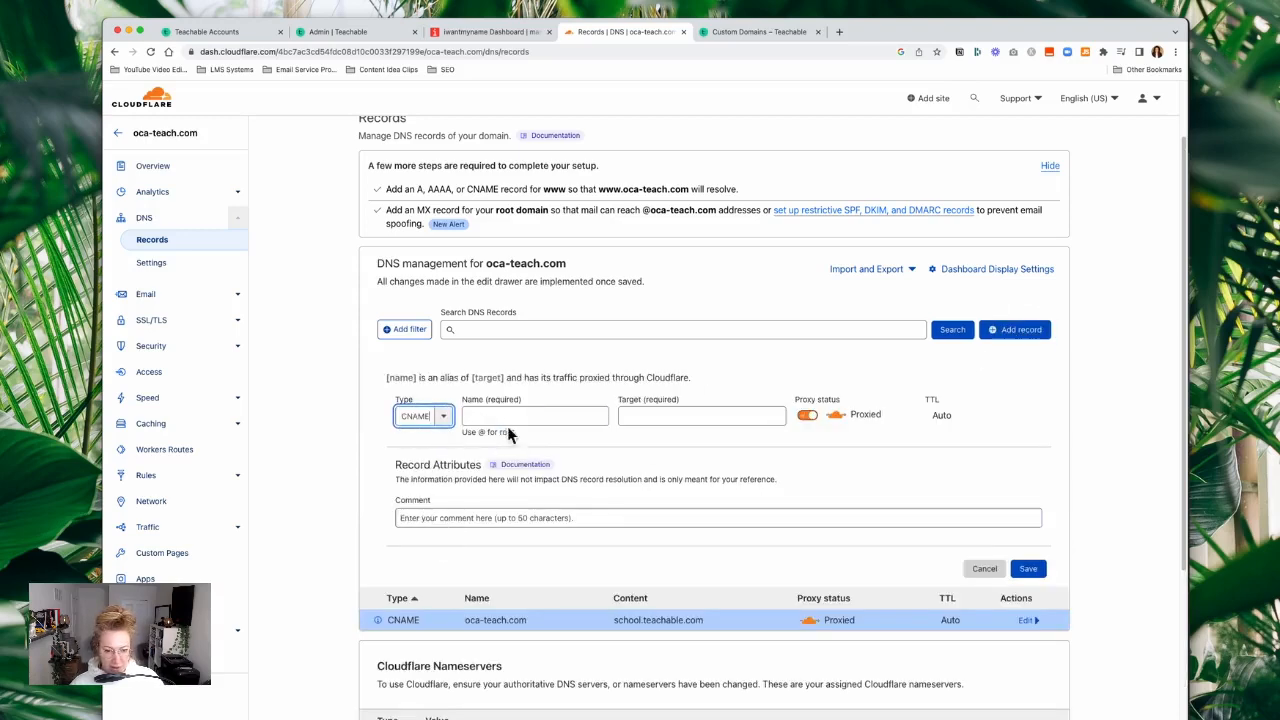
pyautogui.click(515, 420)
pyautogui.write('www')
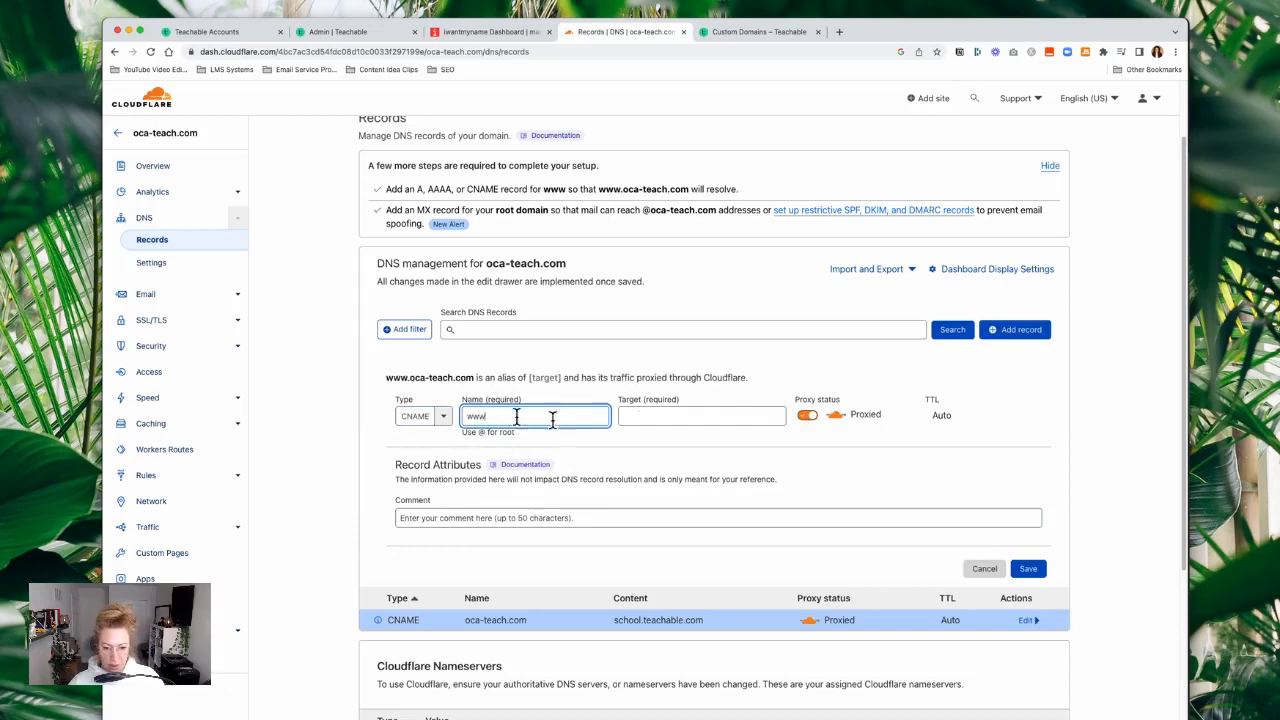
pyautogui.click(694, 418)
pyautogui.press('super+v')
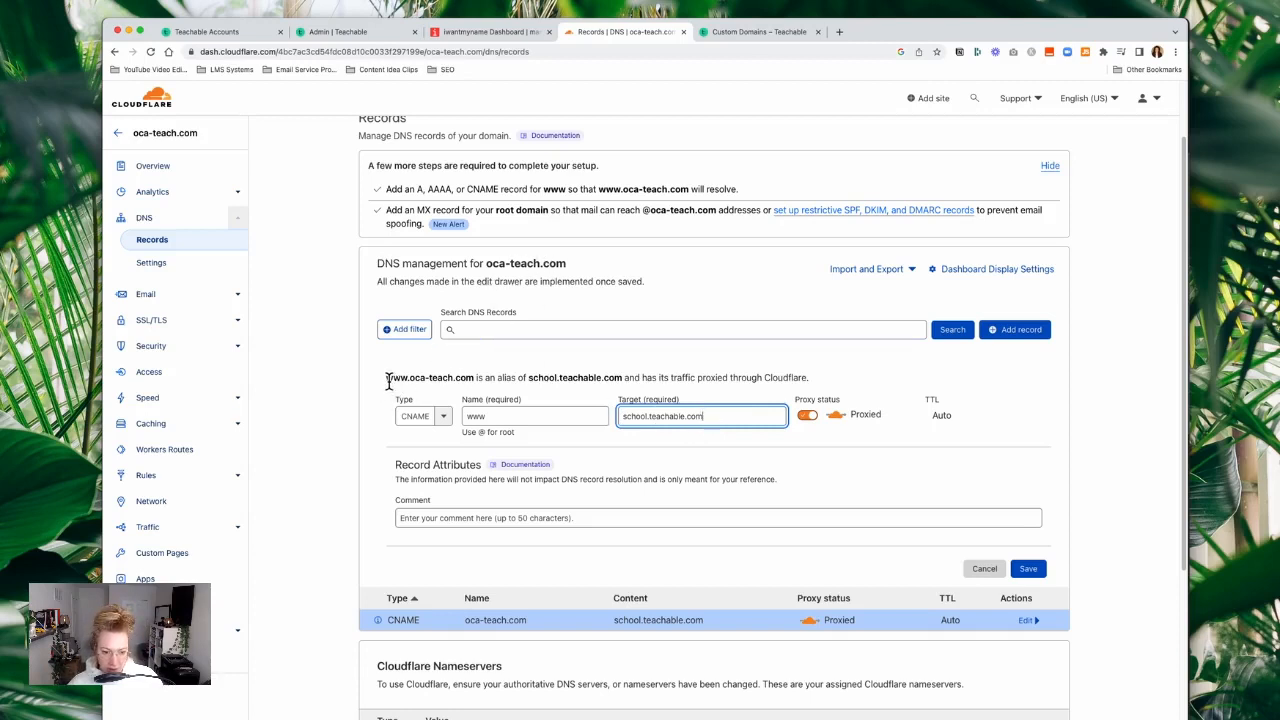
pyautogui.moveTo(388, 378); pyautogui.dragTo(474, 378)
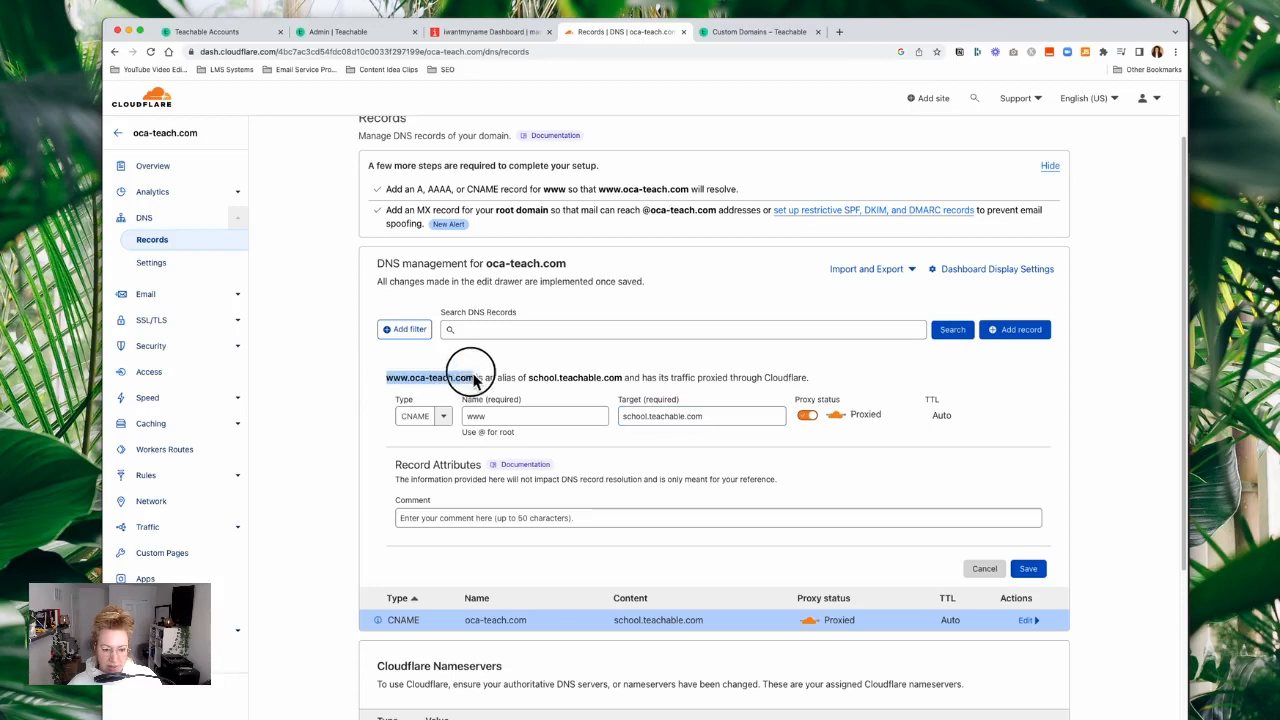
pyautogui.click(571, 382)
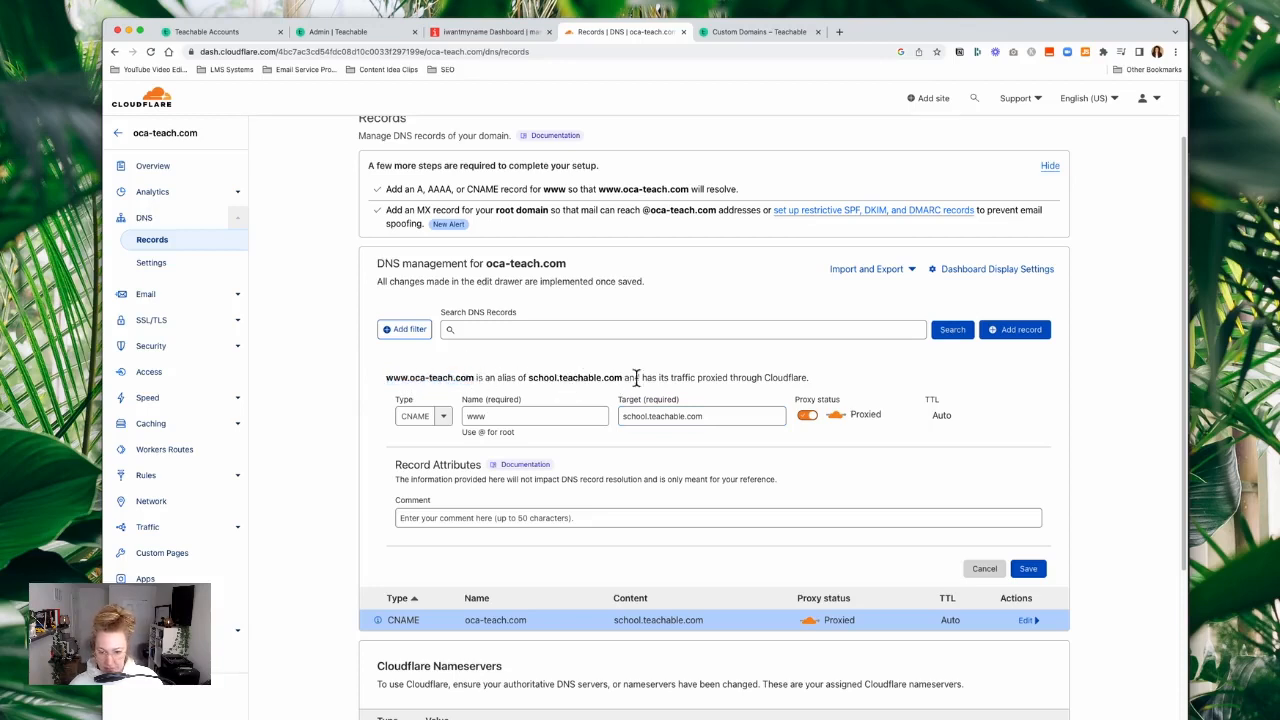
pyautogui.click(1030, 568)
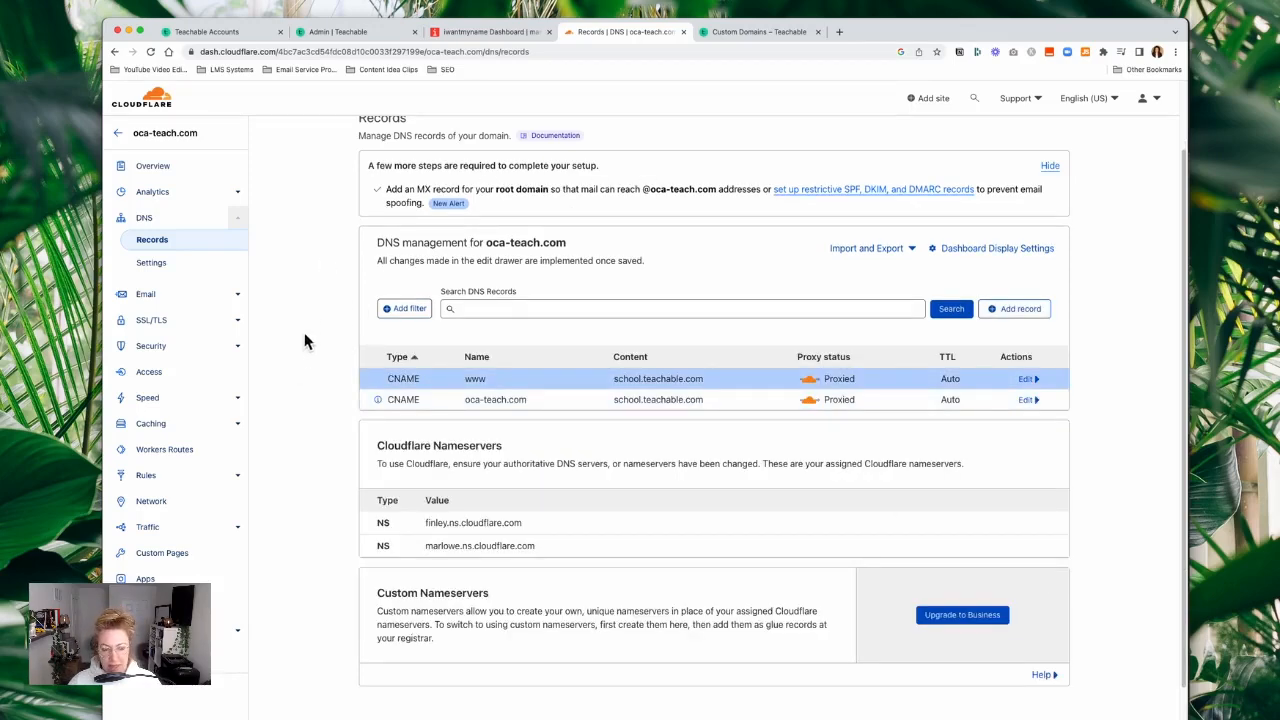
# - Close the iwantmyname domain info page and the Cloudflare DNS records page
pyautogui.click(515, 32)
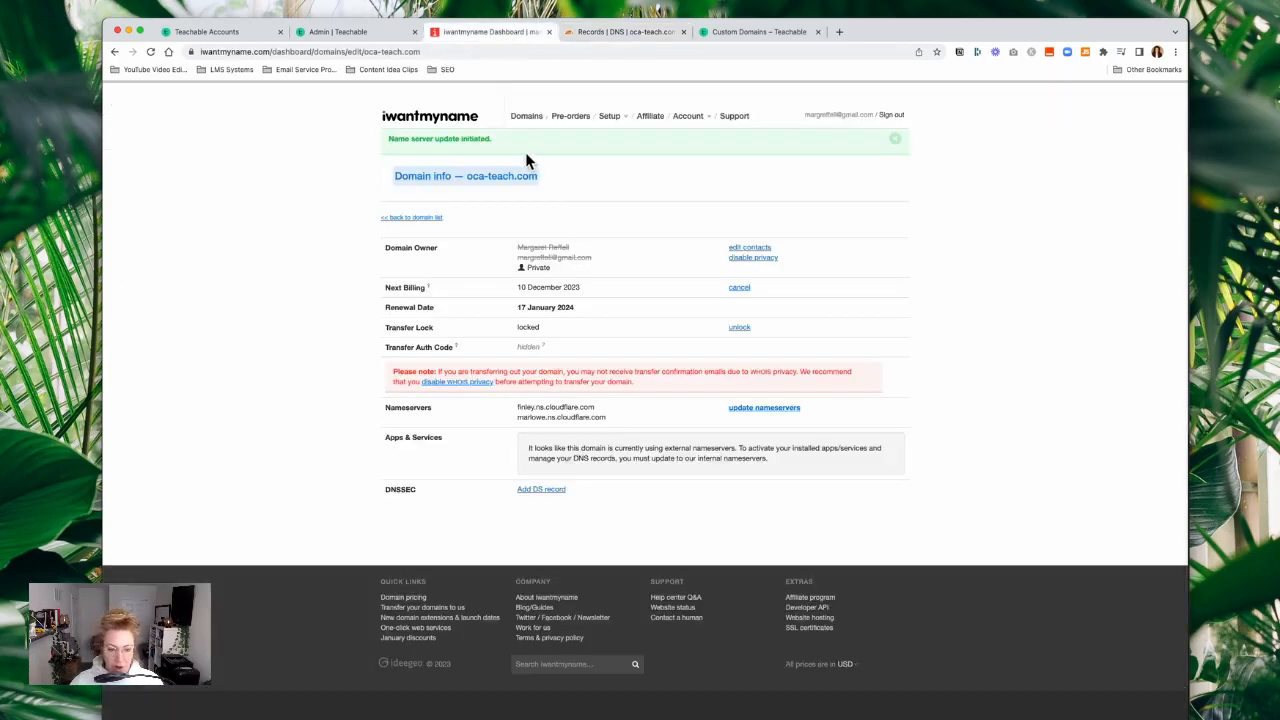
pyautogui.click(549, 32)
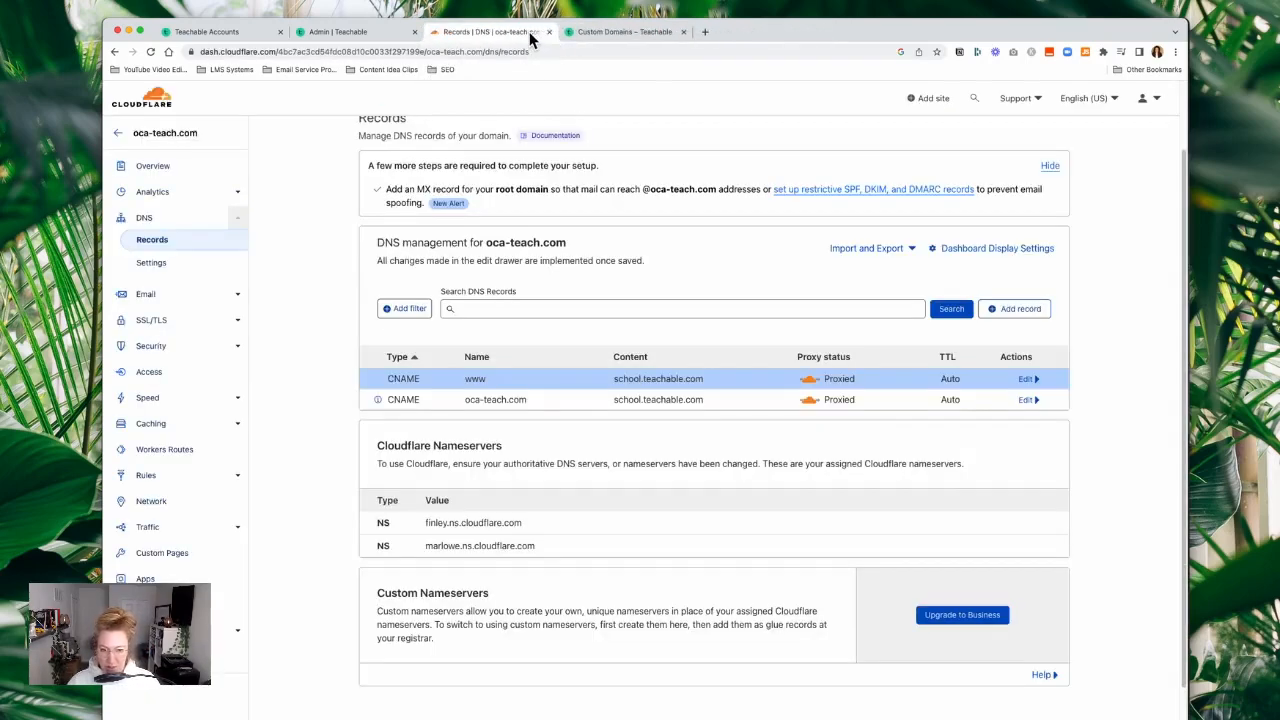
pyautogui.click(549, 32)
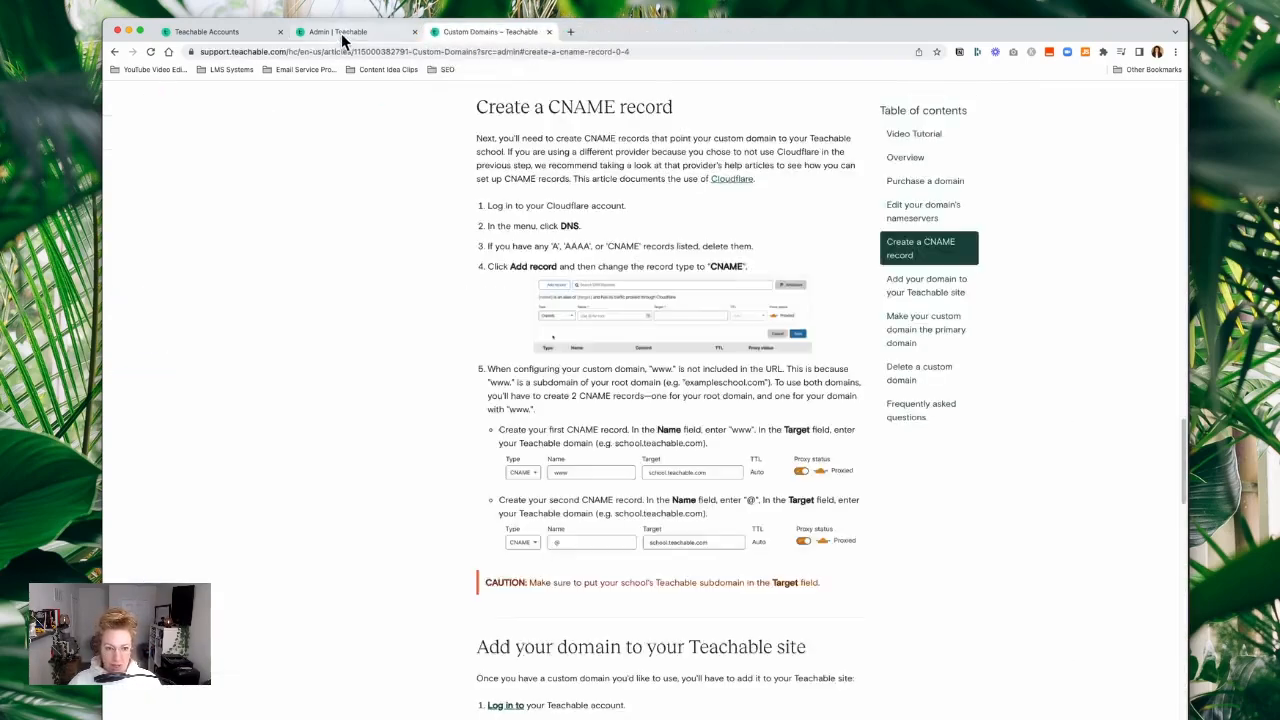
# - Return to the Domains page in the Teachable admin, review the listed domains and reload the page to check the status of oca-teach.com
pyautogui.click(340, 32)
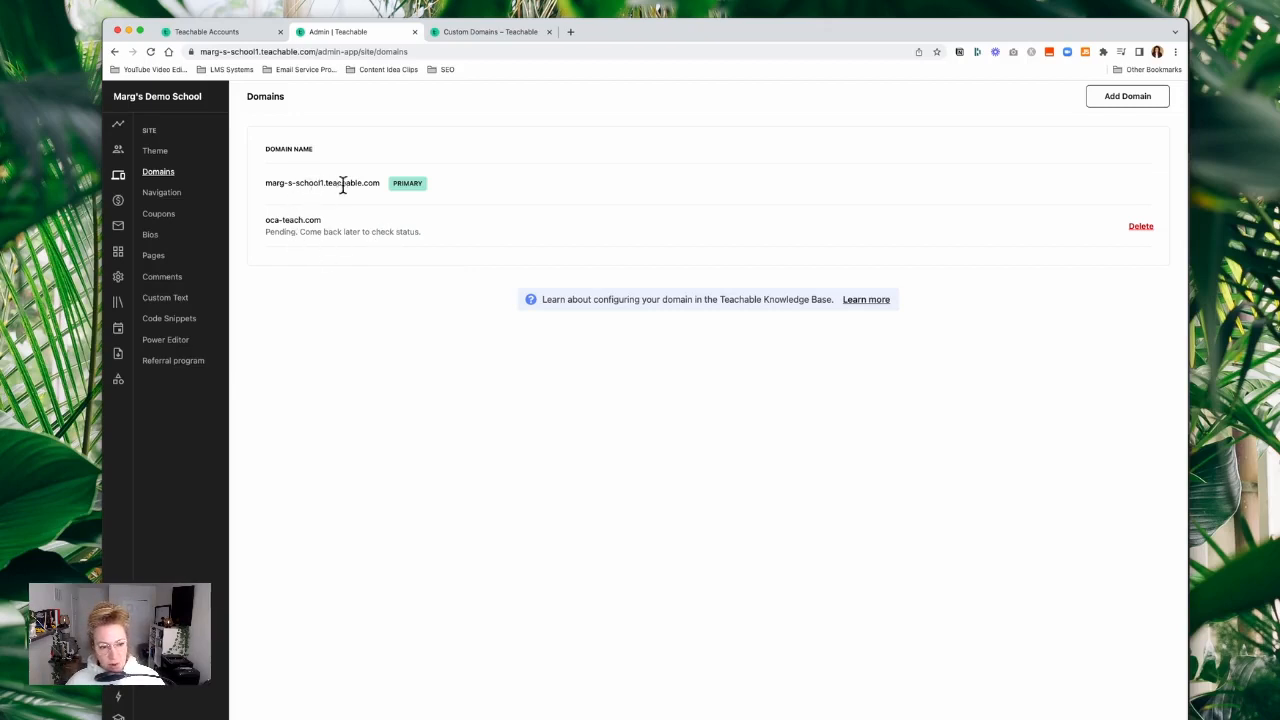
pyautogui.moveTo(266, 184); pyautogui.dragTo(376, 185)
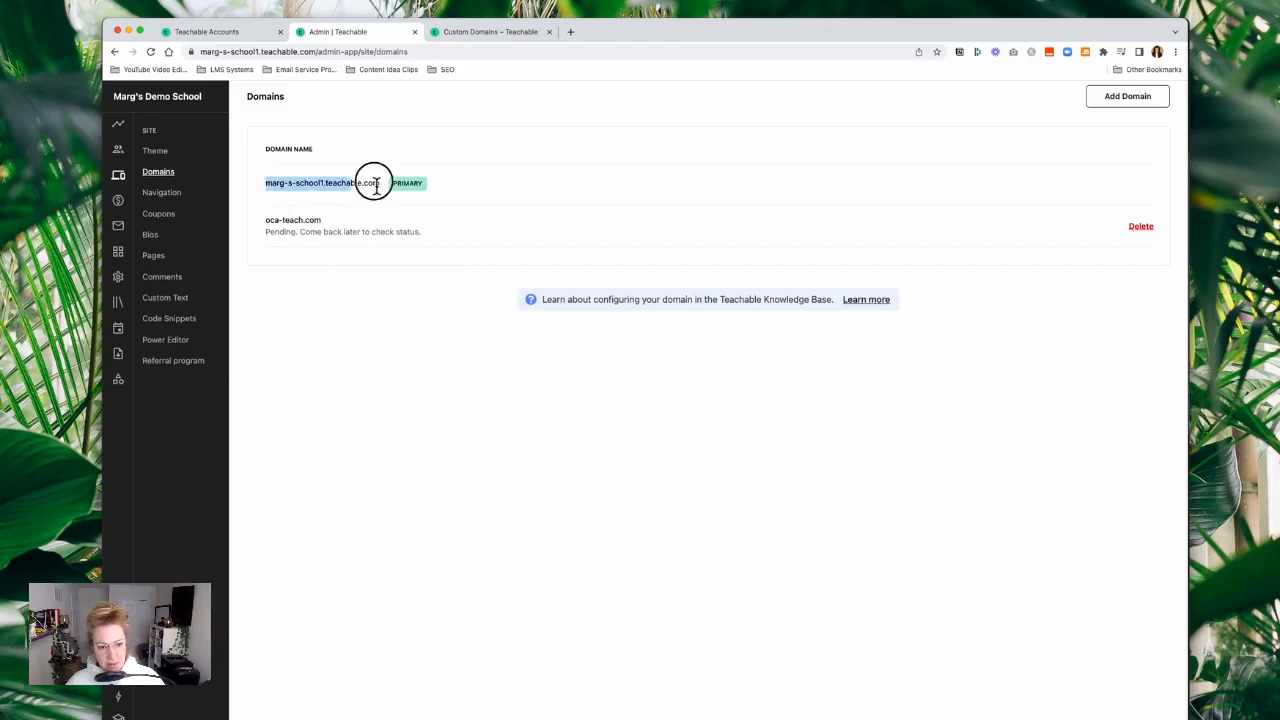
pyautogui.moveTo(266, 220); pyautogui.dragTo(324, 221)
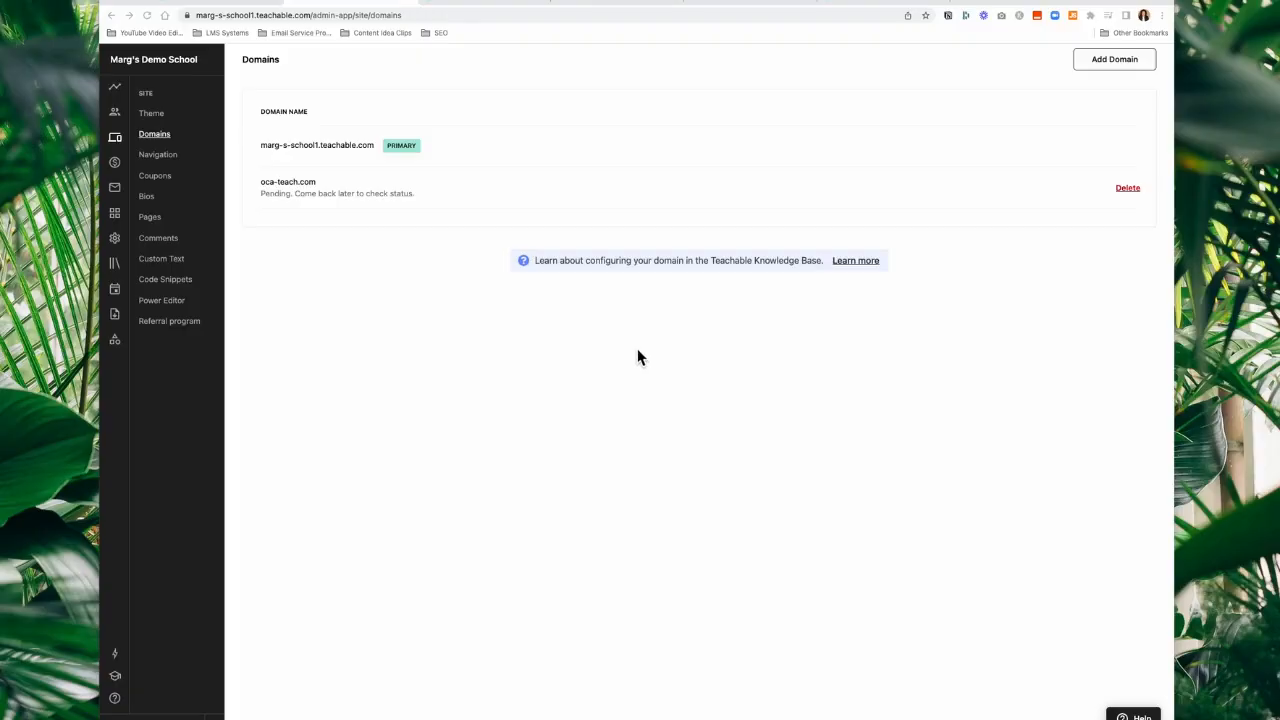
pyautogui.click(573, 15)
pyautogui.press('Return')
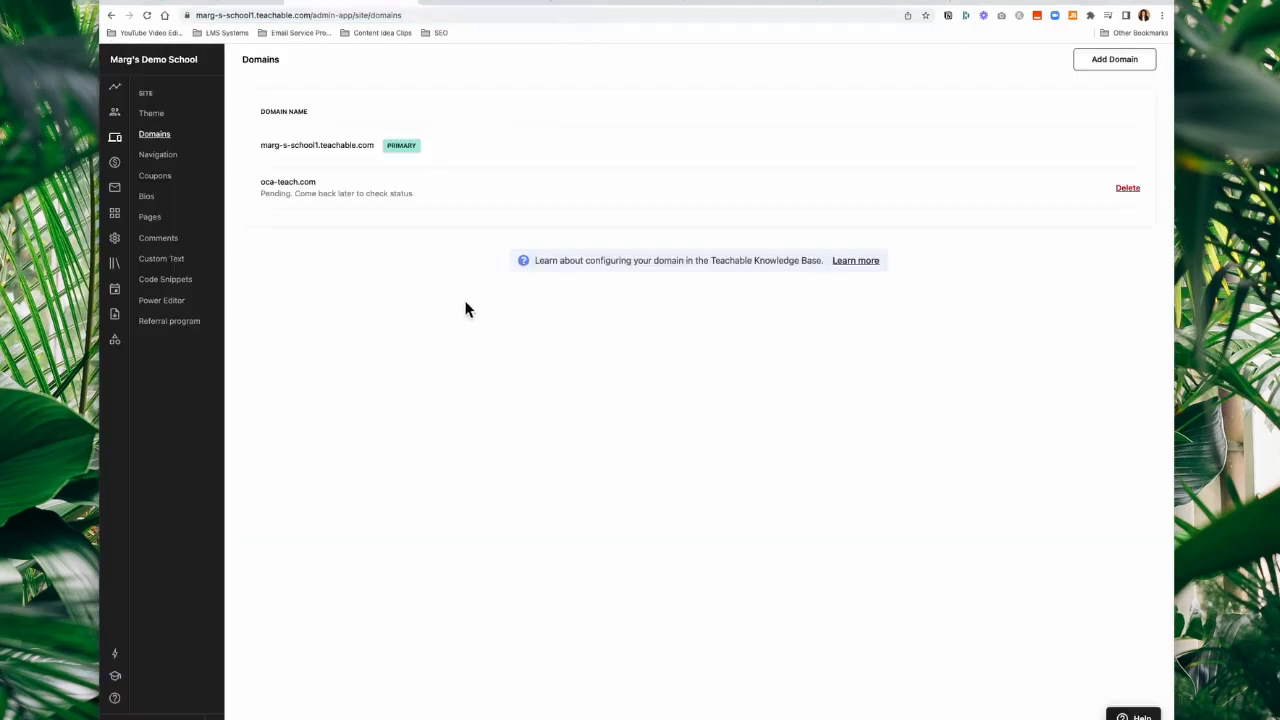
# - Copy oca-teach.com from the domain list, open it in a separate browser tab and examine its address and the school page it loads
pyautogui.moveTo(334, 185); pyautogui.dragTo(262, 188)
pyautogui.hotkey('ctrl', 'c')
pyautogui.click(880, 5)
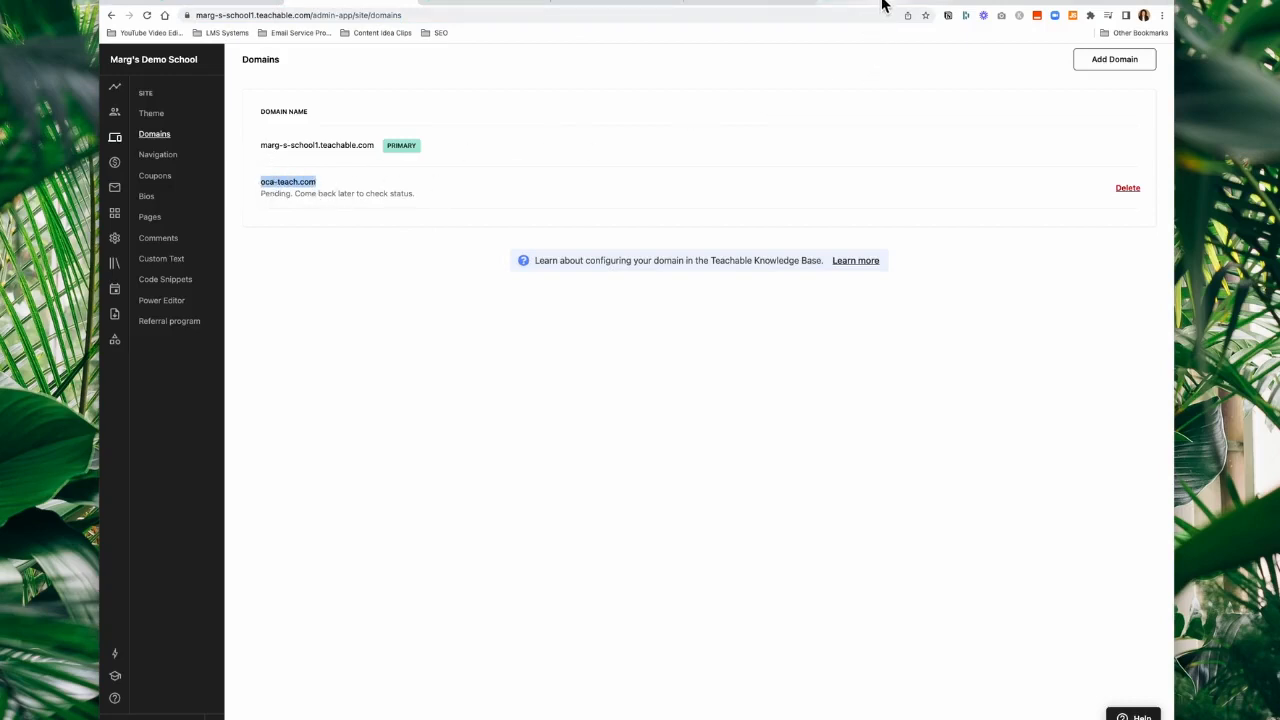
pyautogui.hotkey('ctrl', 'v')
pyautogui.press('Return')
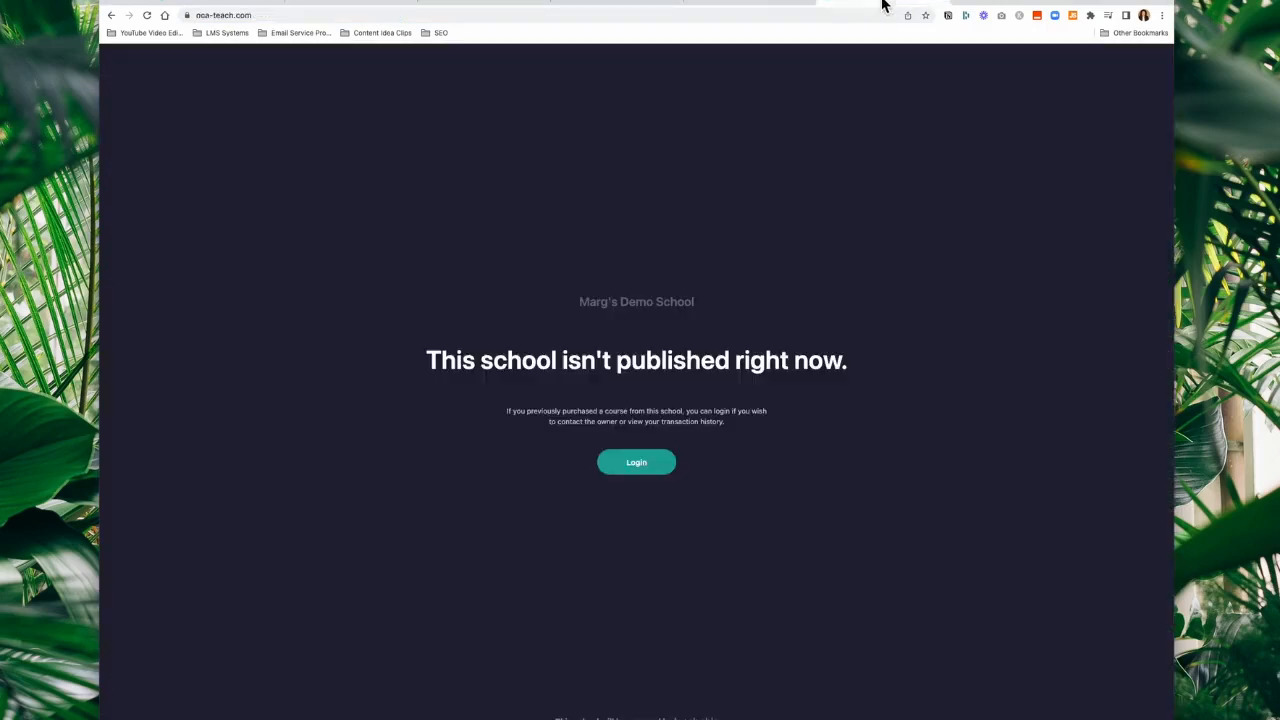
pyautogui.click(286, 14)
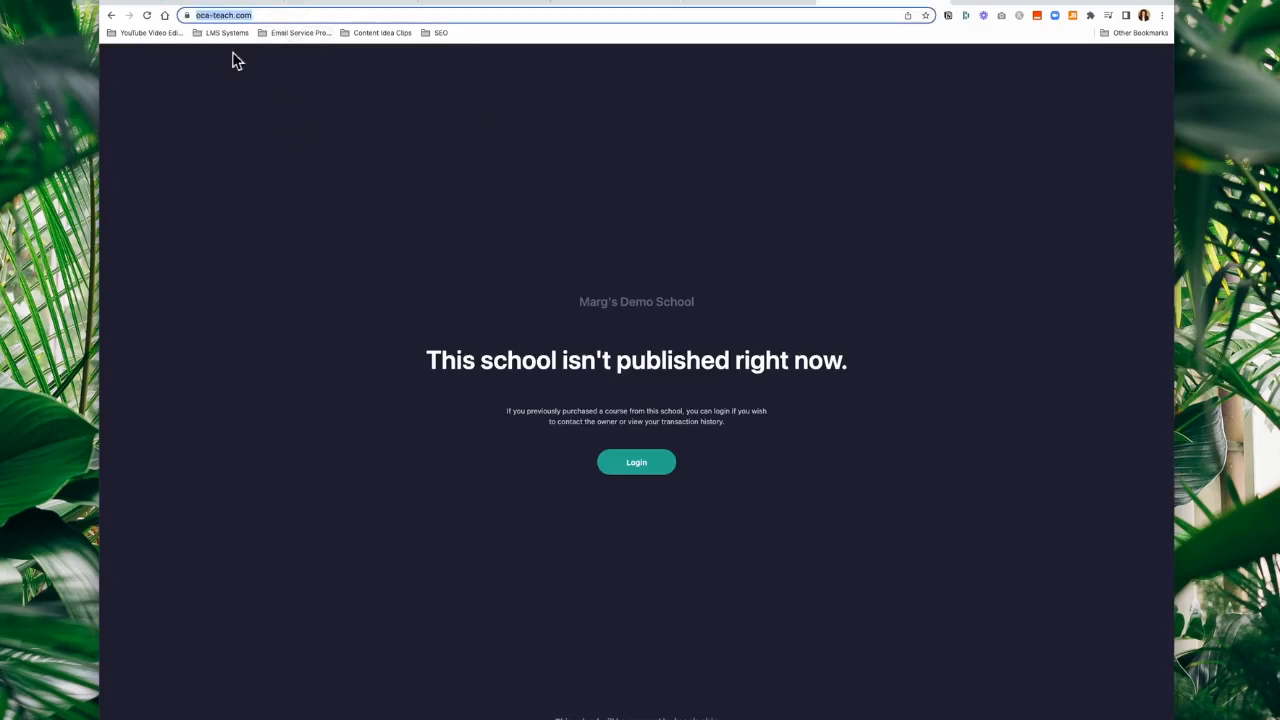
pyautogui.click(422, 252)
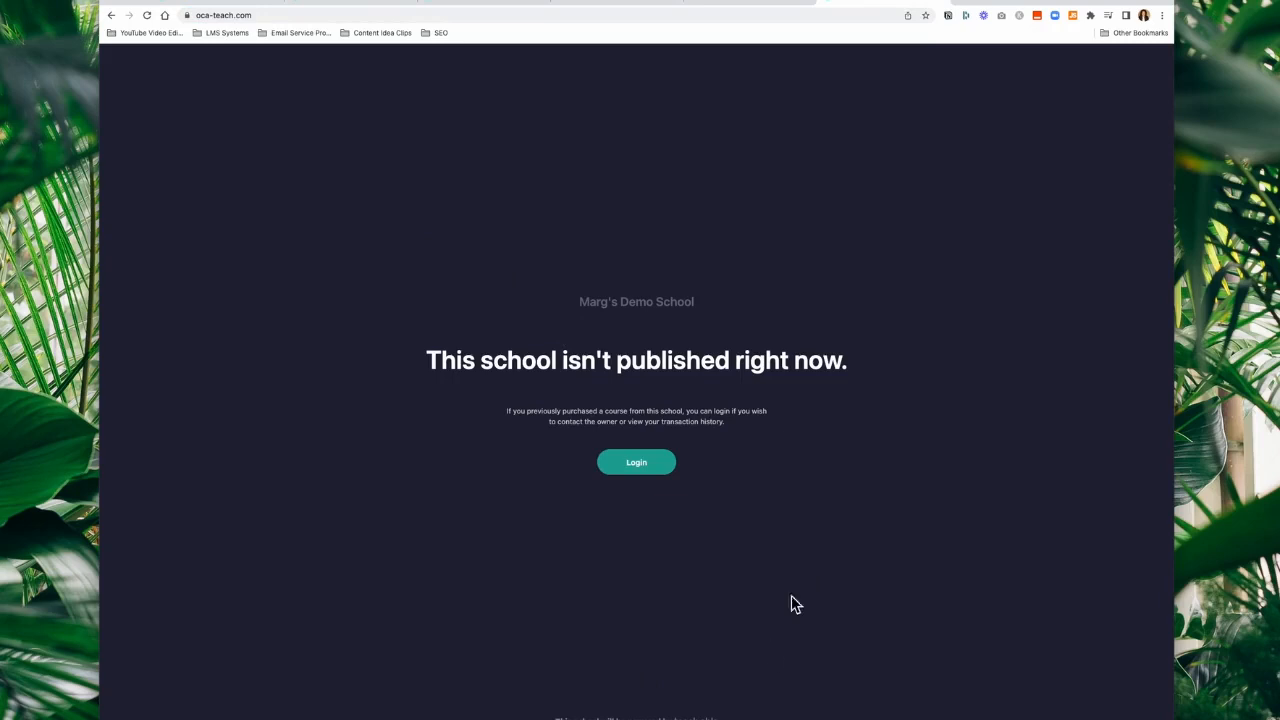
pyautogui.moveTo(580, 303); pyautogui.dragTo(729, 309)
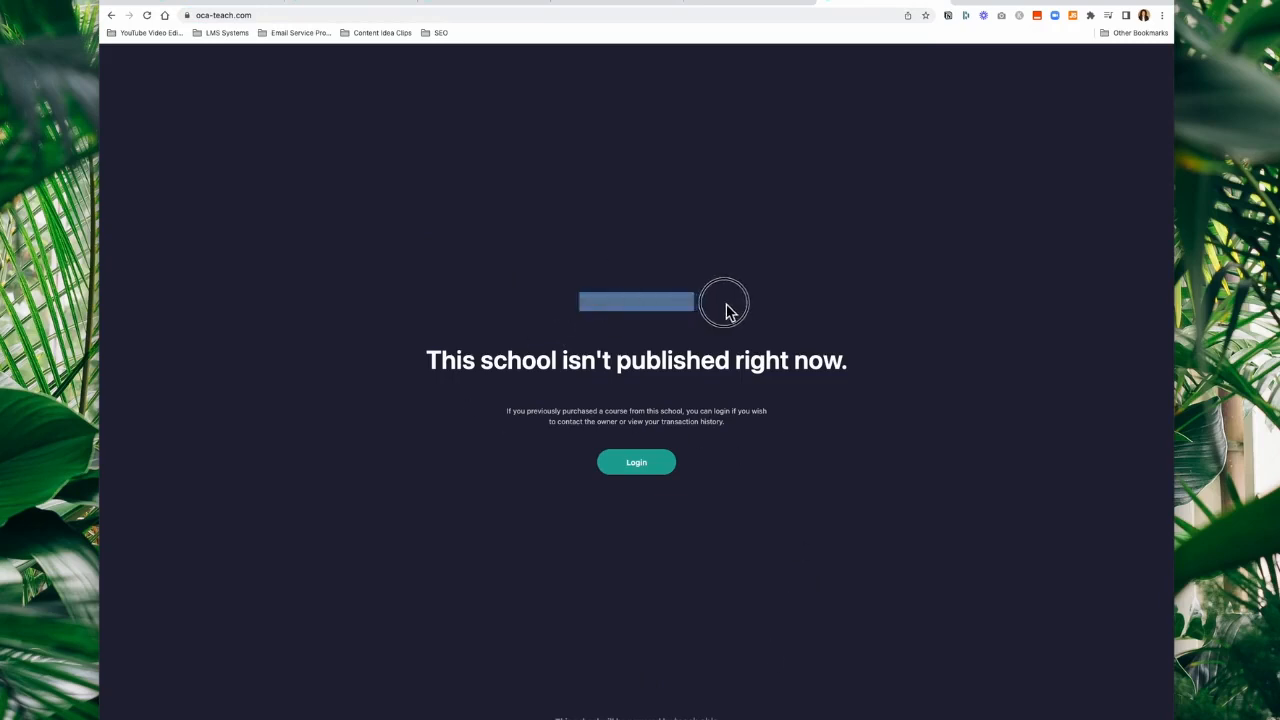
pyautogui.click(743, 340)
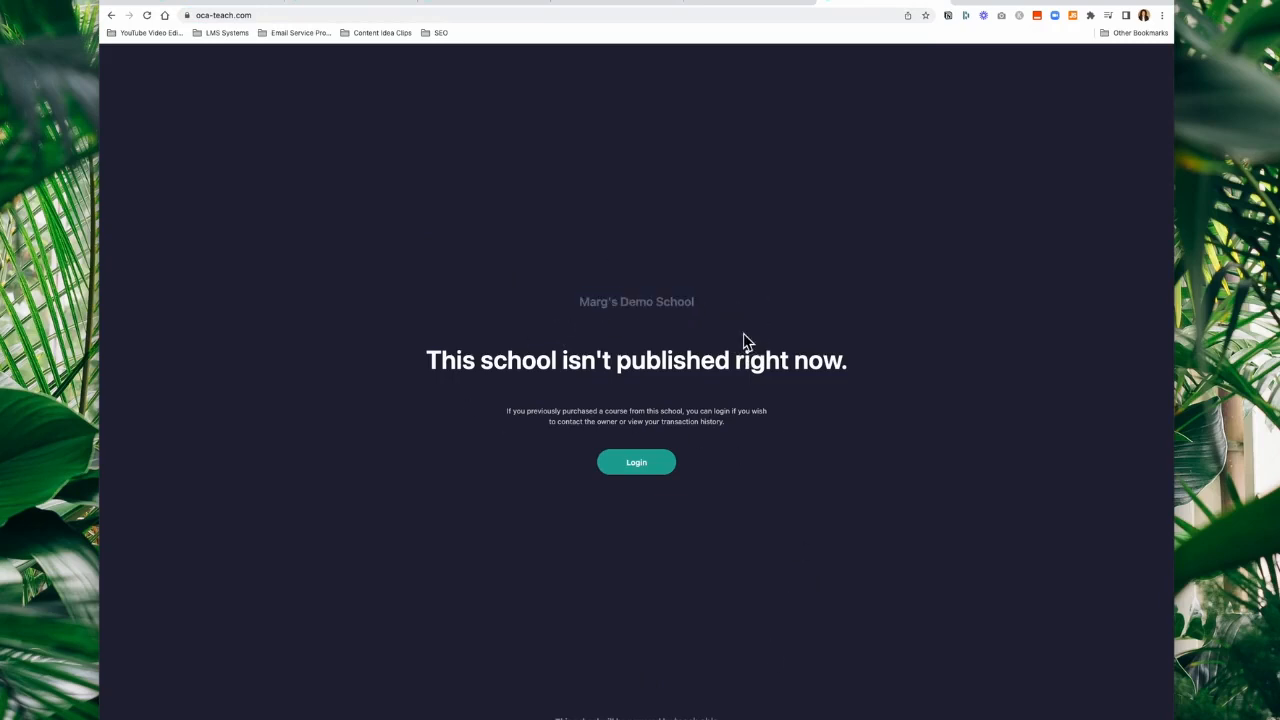
pyautogui.click(300, 15)
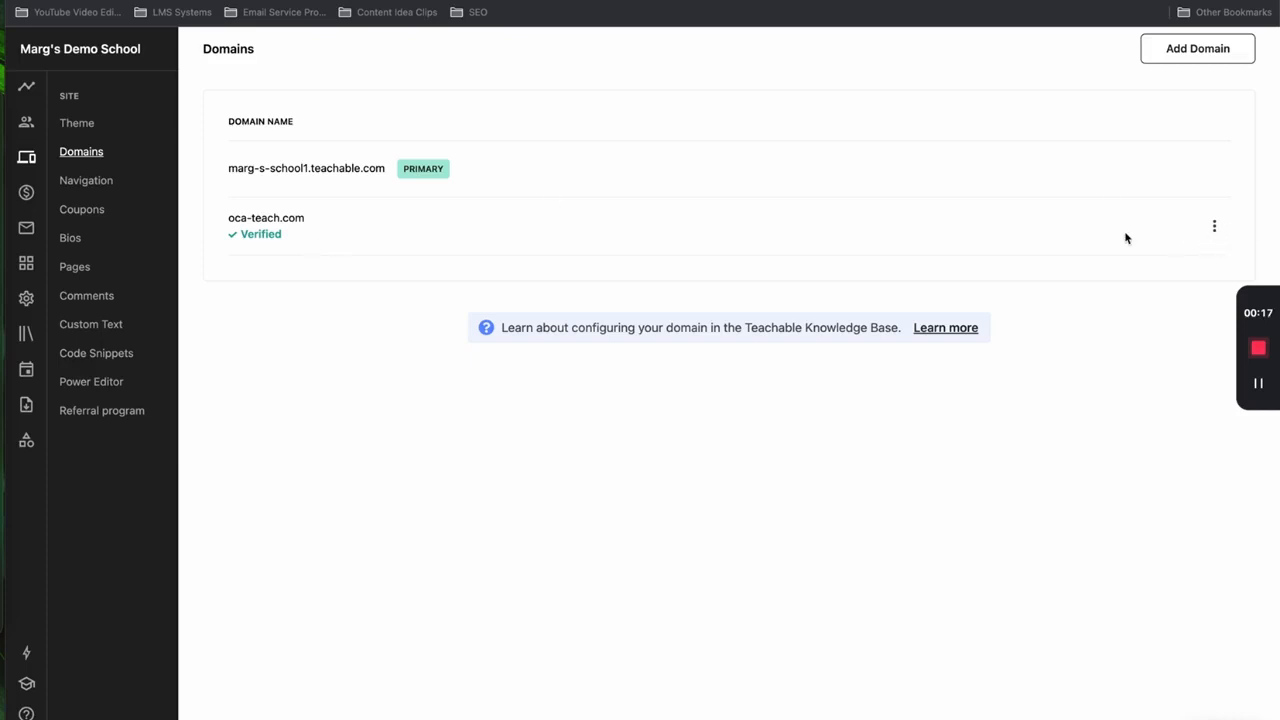
# - Make oca-teach.com the school's primary domain and load that address in a new browser tab to check the school site
pyautogui.click(1213, 228)
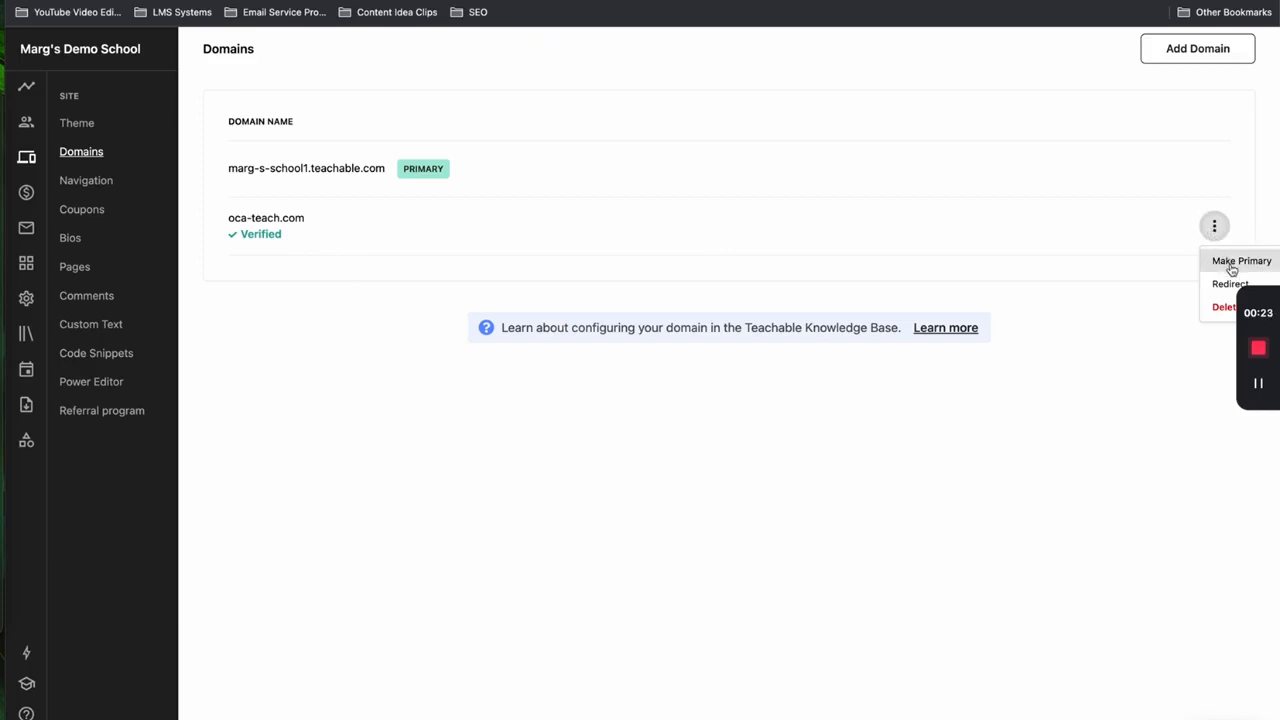
pyautogui.click(1232, 262)
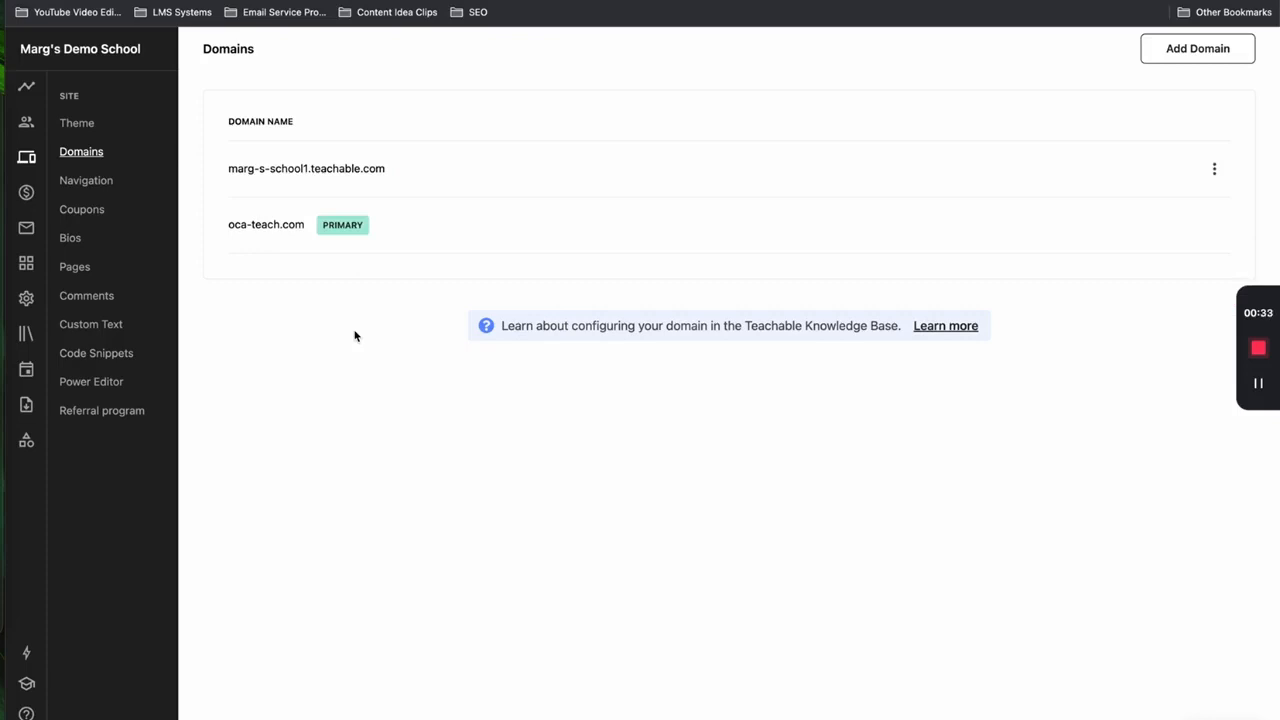
pyautogui.moveTo(304, 224); pyautogui.dragTo(216, 231)
pyautogui.press('super+c')
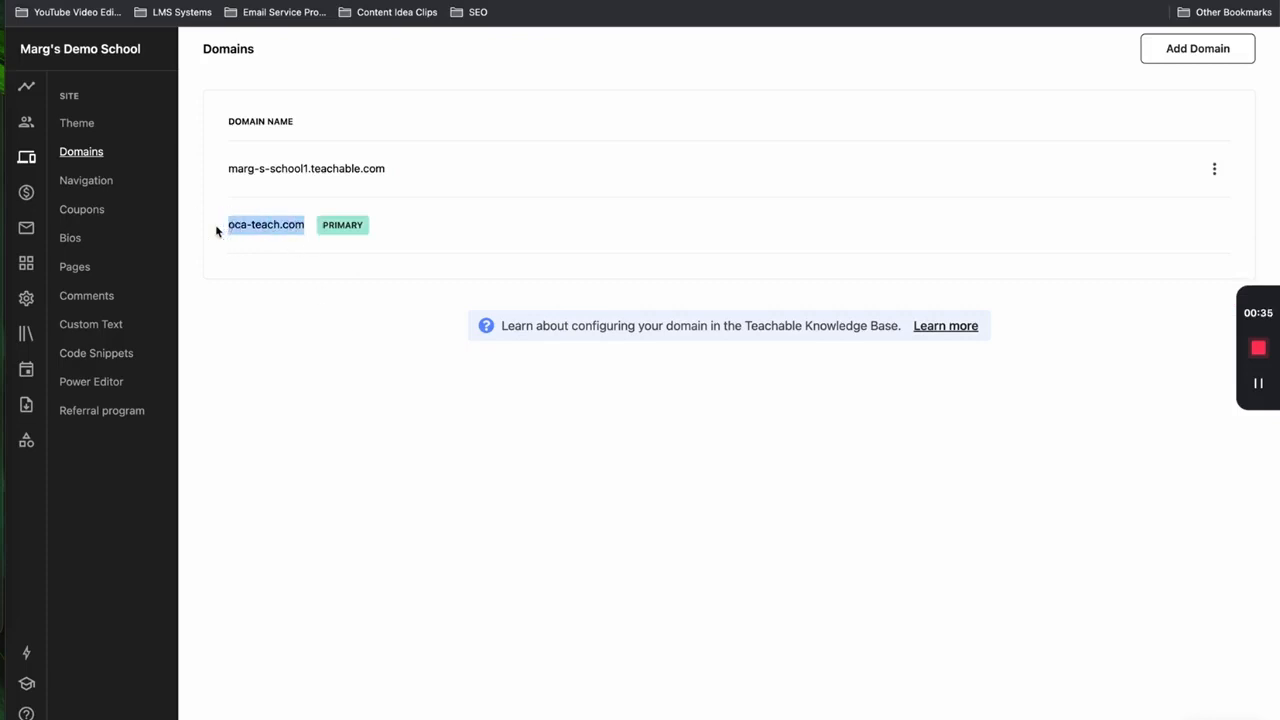
pyautogui.press('super+t')
pyautogui.press('super+v')
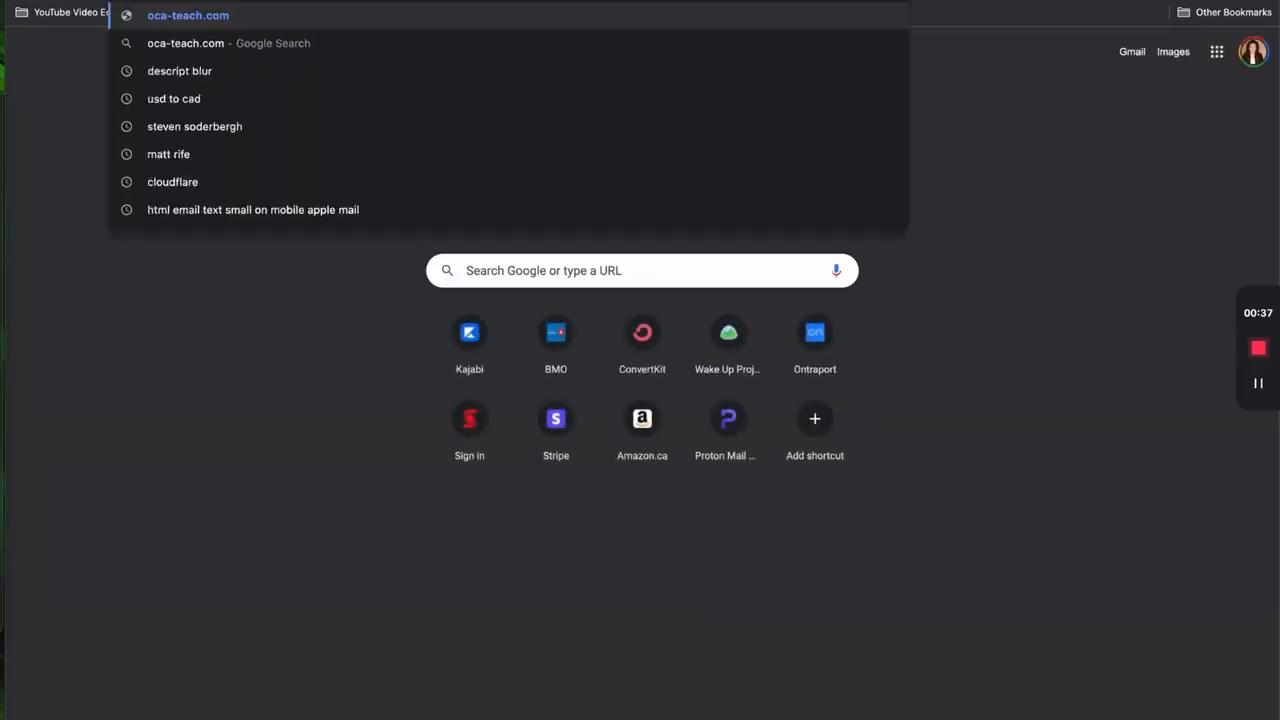
pyautogui.press('Return')
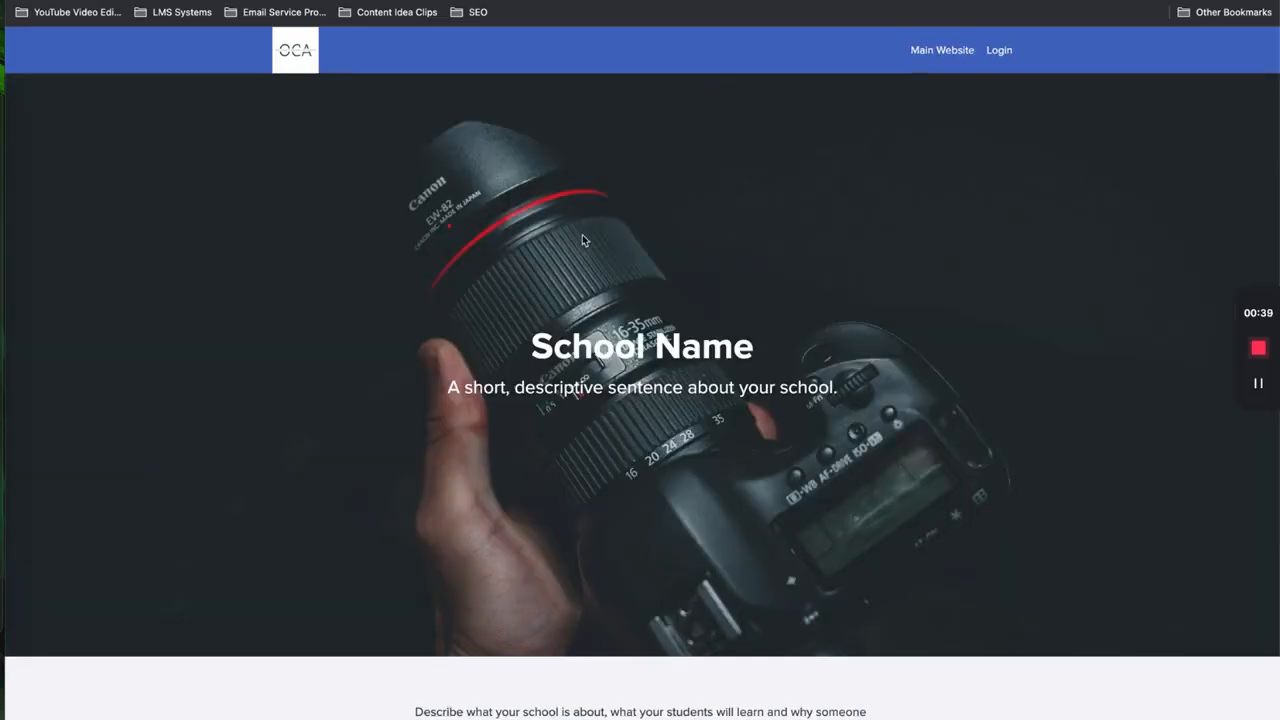